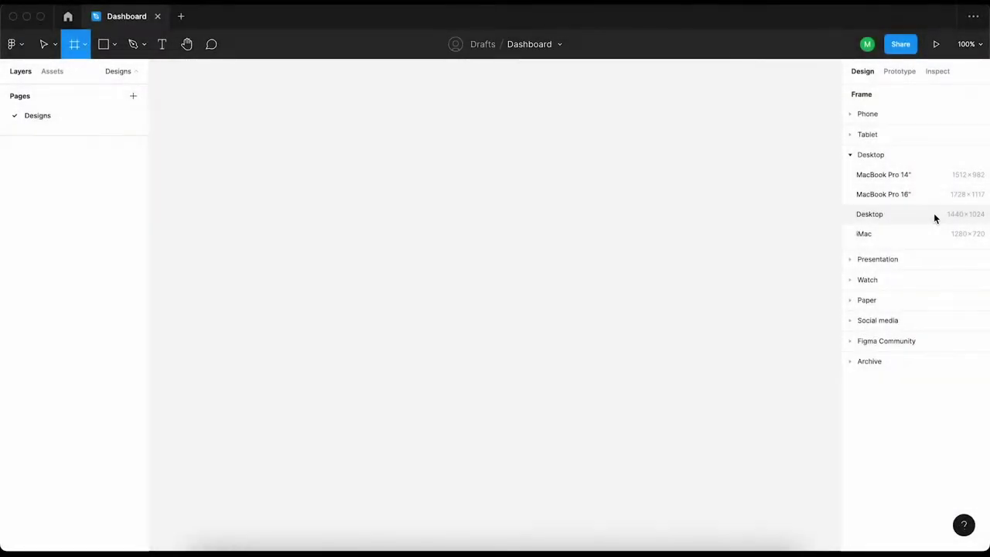
Create a blank desktop frame and name it Blogs
click(934, 214)
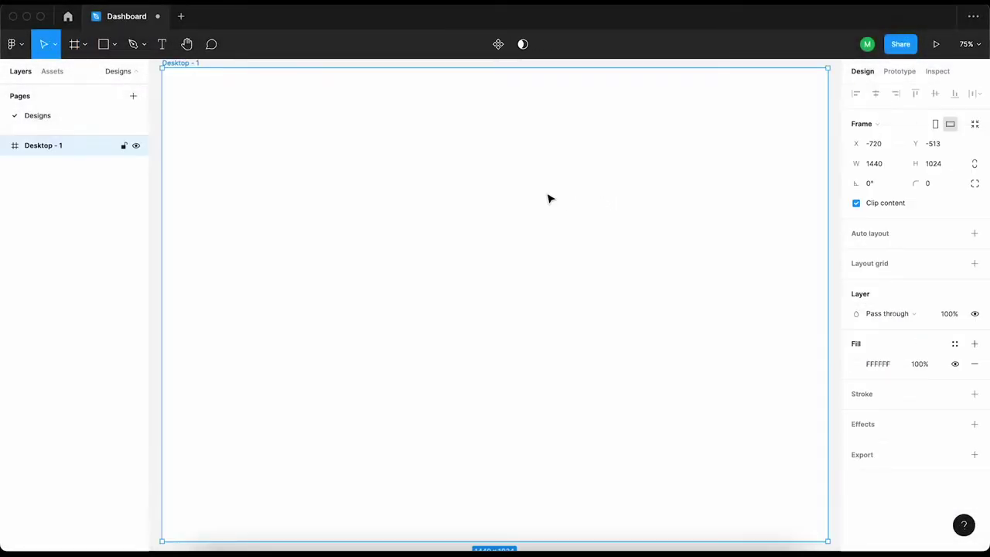
double_click(65, 153)
text(Blogs)
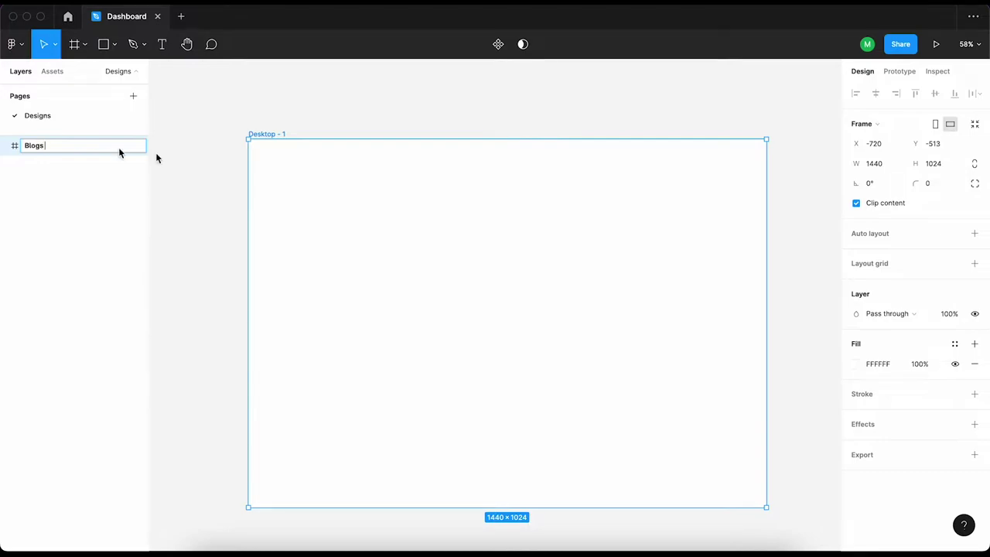
click(217, 151)
Draw a grey header bar across the top of the frame, 80 high
key(r)
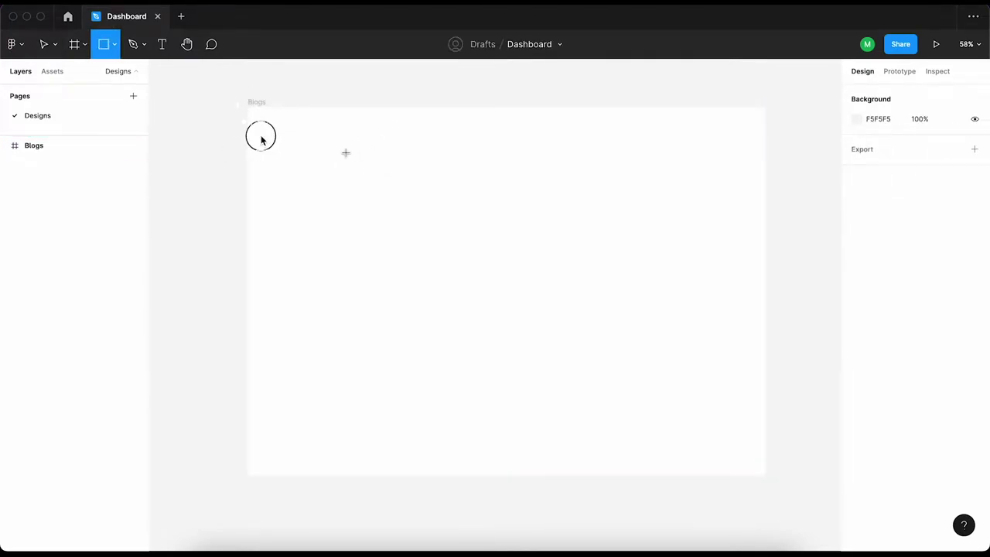
drag(248, 108, 763, 145)
double_click(948, 146)
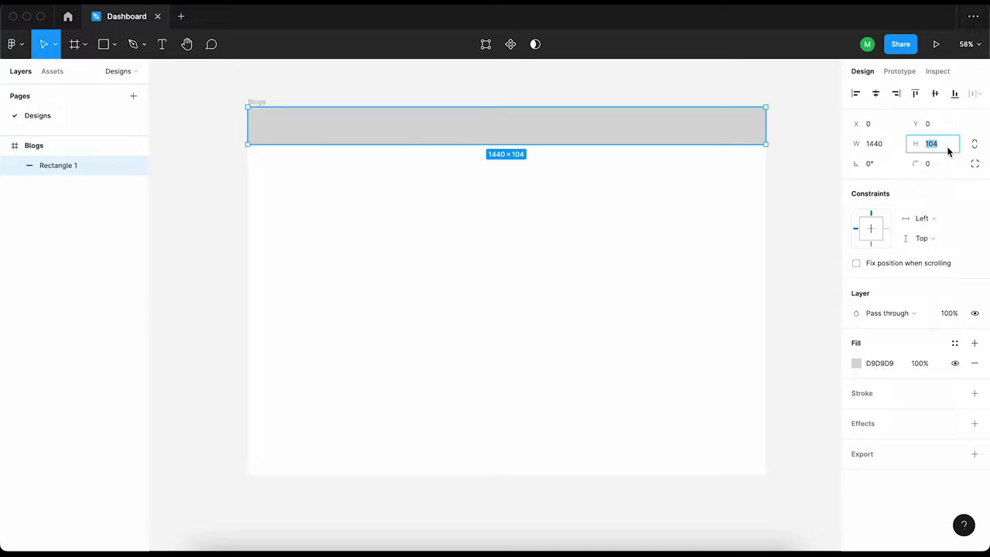
text(80)
key(Return)
click(363, 273)
Duplicate the header bar lower down and make the copy 300 wide
click(363, 132)
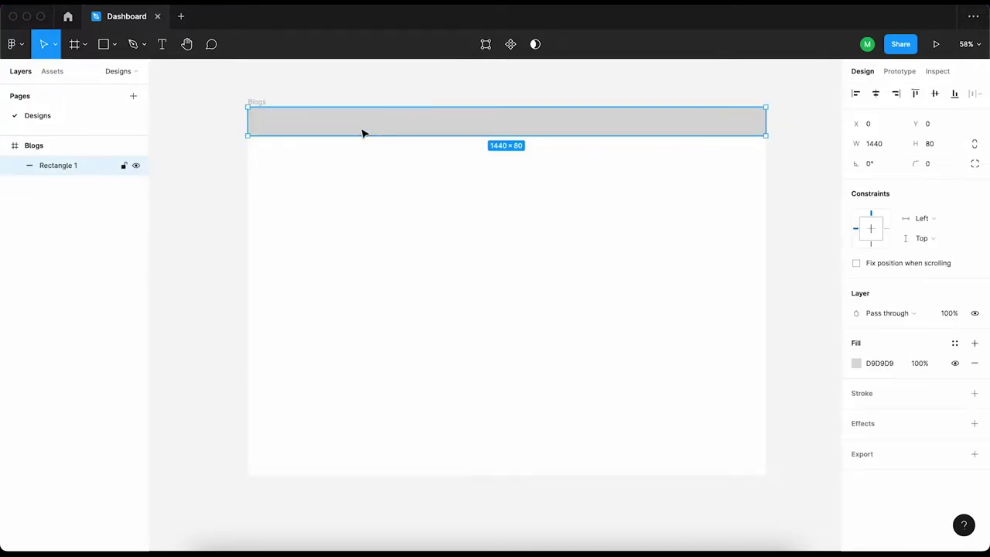
drag(363, 132, 360, 185)
click(874, 143)
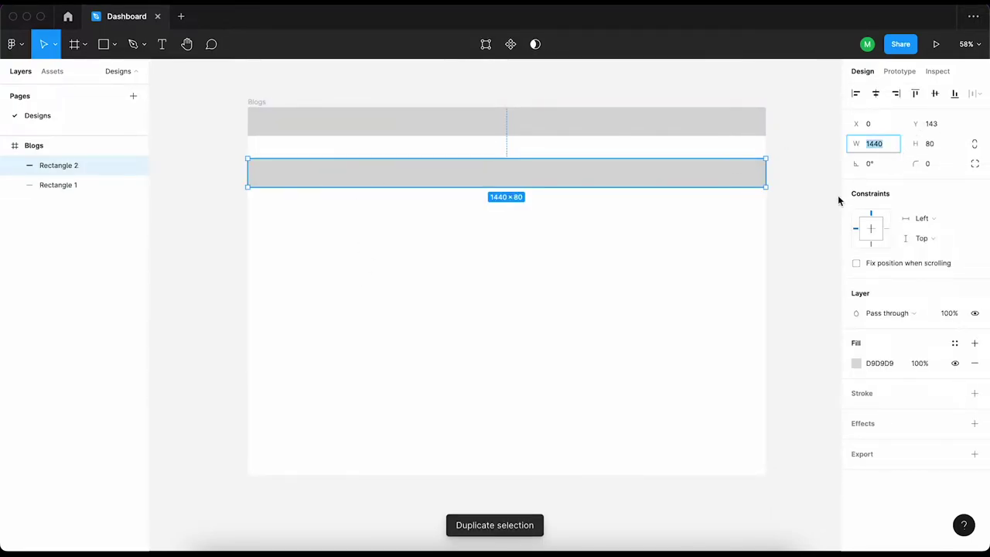
text(200)
key(Return)
click(885, 137)
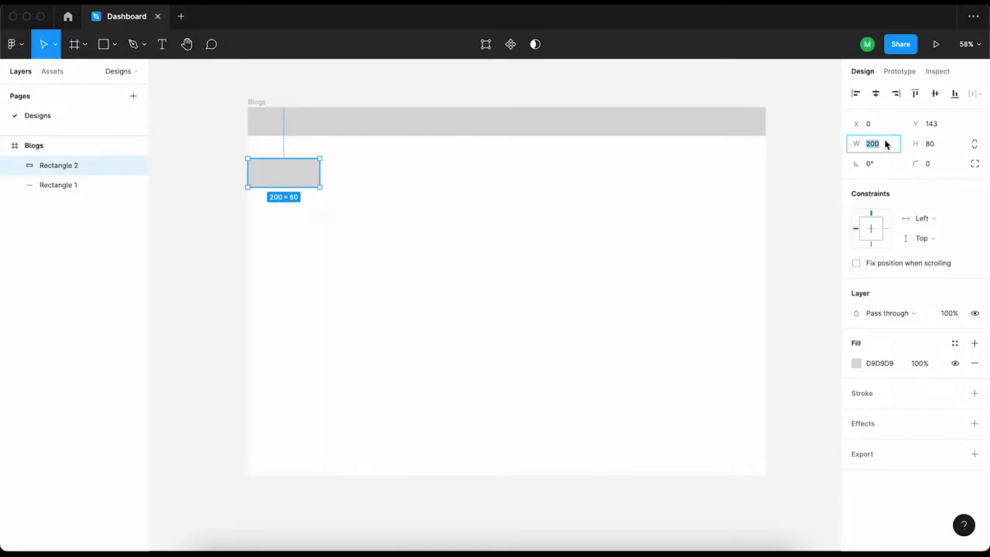
text(0)
key(Return)
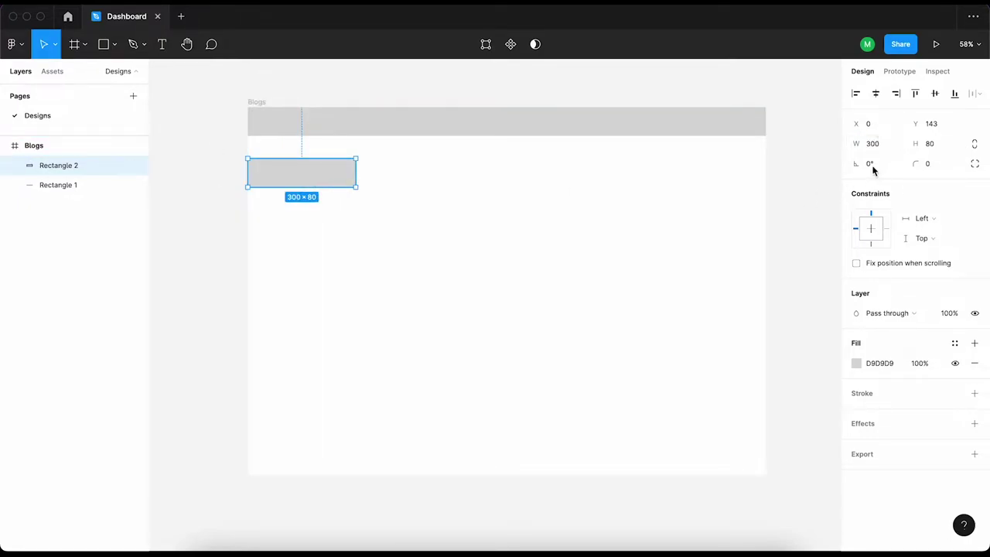
Close the gap to 0 under the header and stretch the sidebar to the frame bottom
shift+click(302, 121)
text(0)
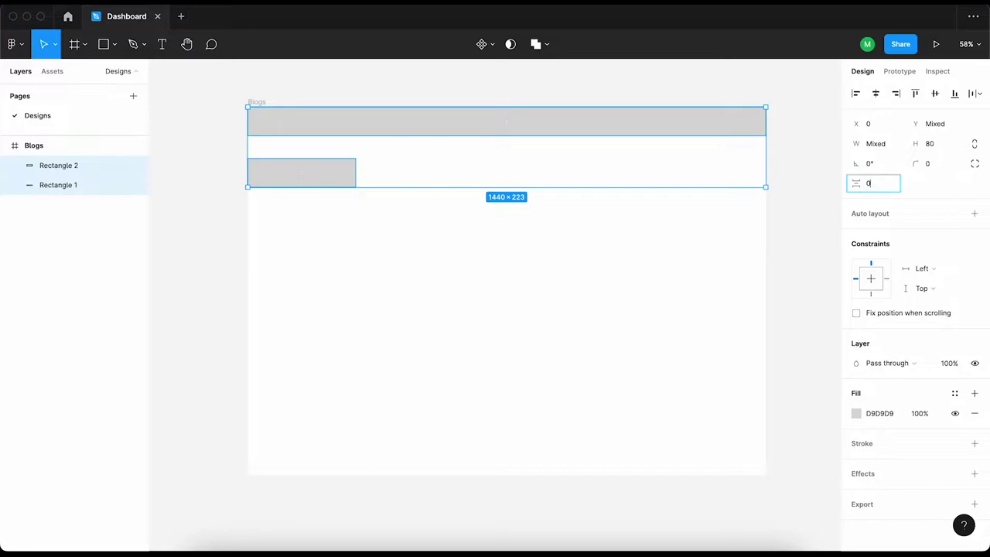
key(Return)
click(314, 162)
drag(285, 159, 281, 475)
click(385, 163)
click(395, 128)
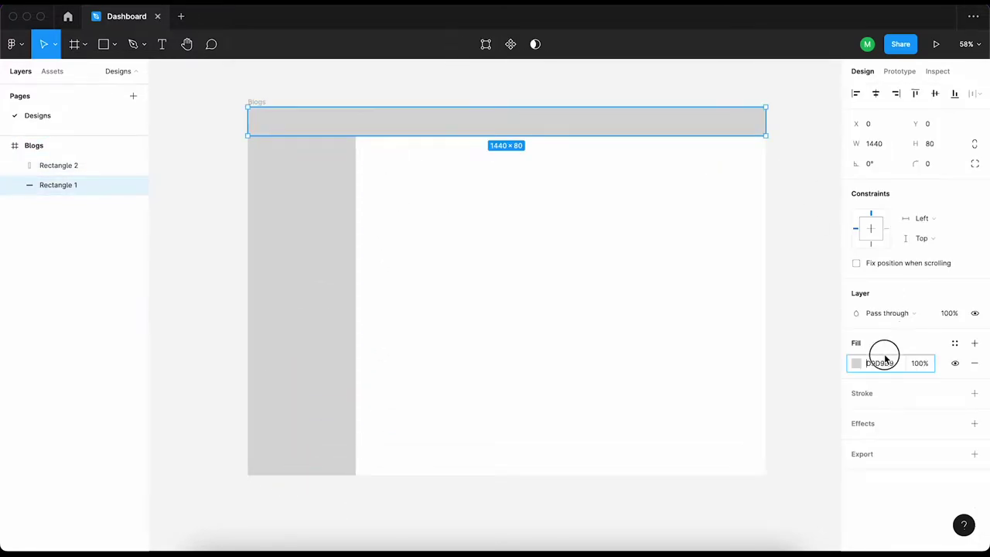
click(885, 360)
text(f)
Make the header bar white (FFFFFF) with a drop shadow of blur 30
key(Return)
click(975, 423)
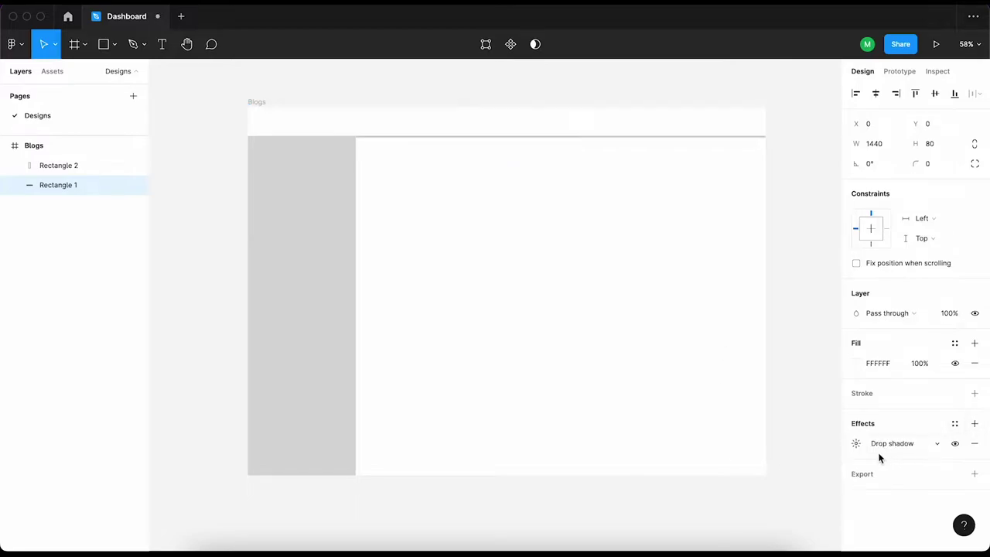
click(855, 444)
click(799, 474)
text(30)
key(Return)
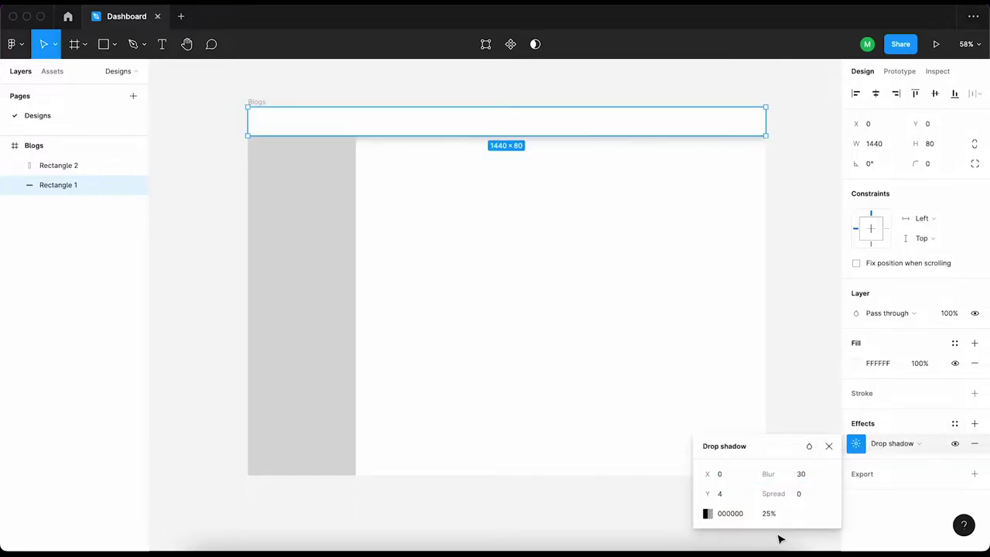
click(775, 517)
click(604, 342)
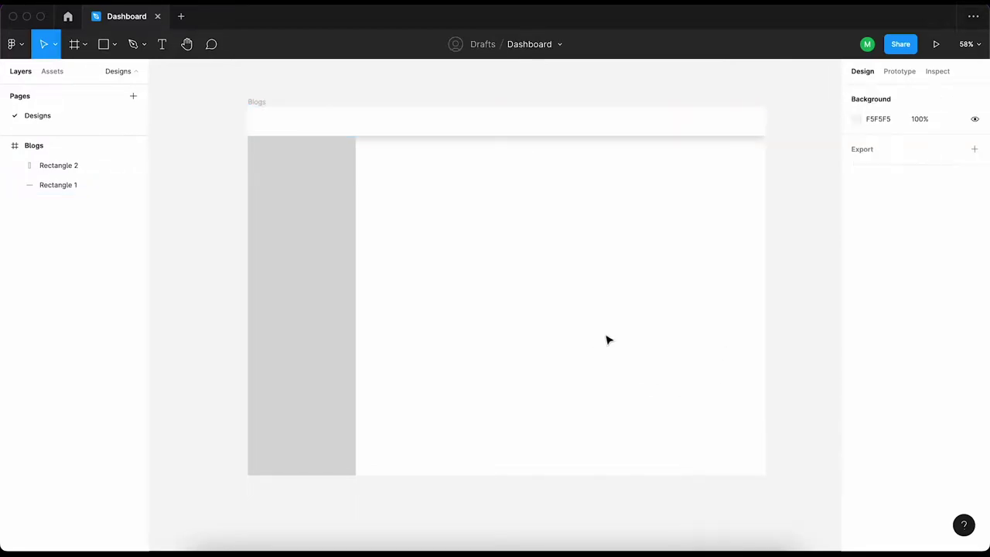
Paste the header's white fill and shadow onto the sidebar and send it beneath the header
click(252, 236)
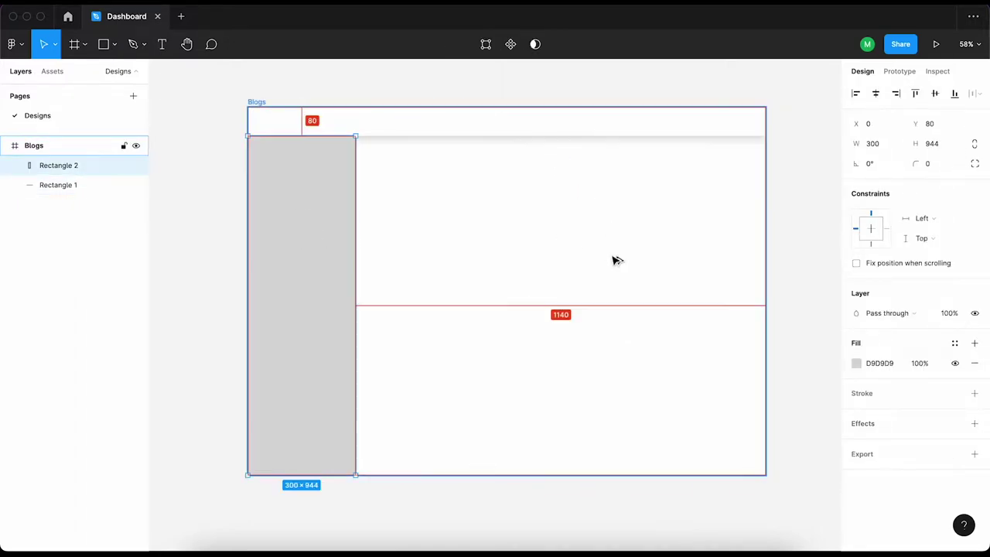
key(ctrl+alt+v)
key(ctrl+bracketleft)
click(449, 320)
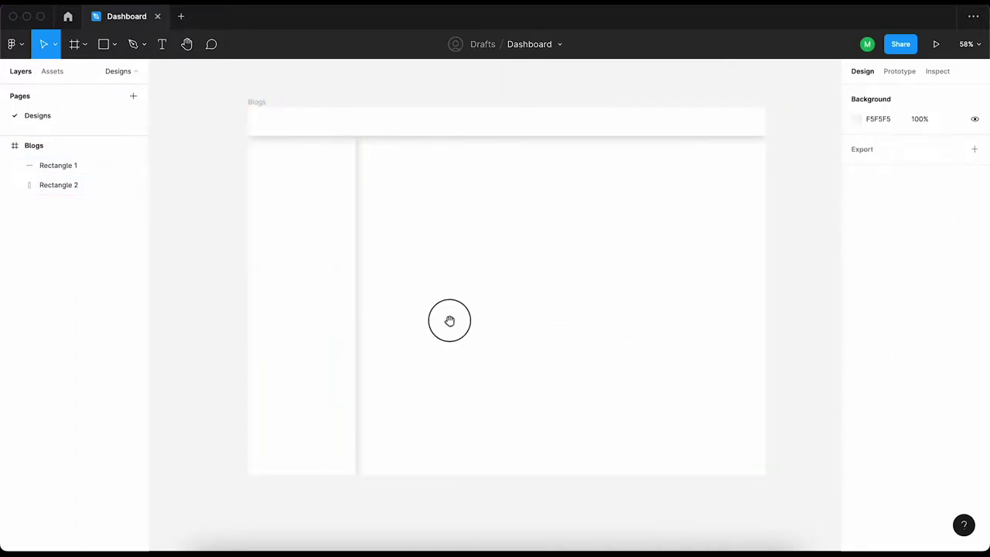
Set the drop shadow opacity to 10% on both the header and sidebar
scroll(456, 314, down, 1)
click(311, 268)
key(ctrl+a)
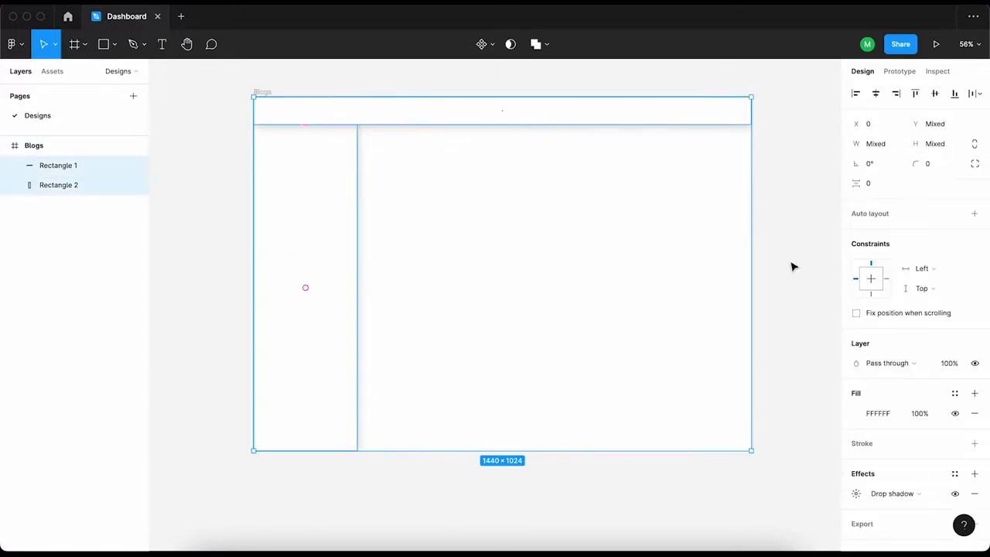
click(856, 474)
click(770, 526)
text(10)
key(Return)
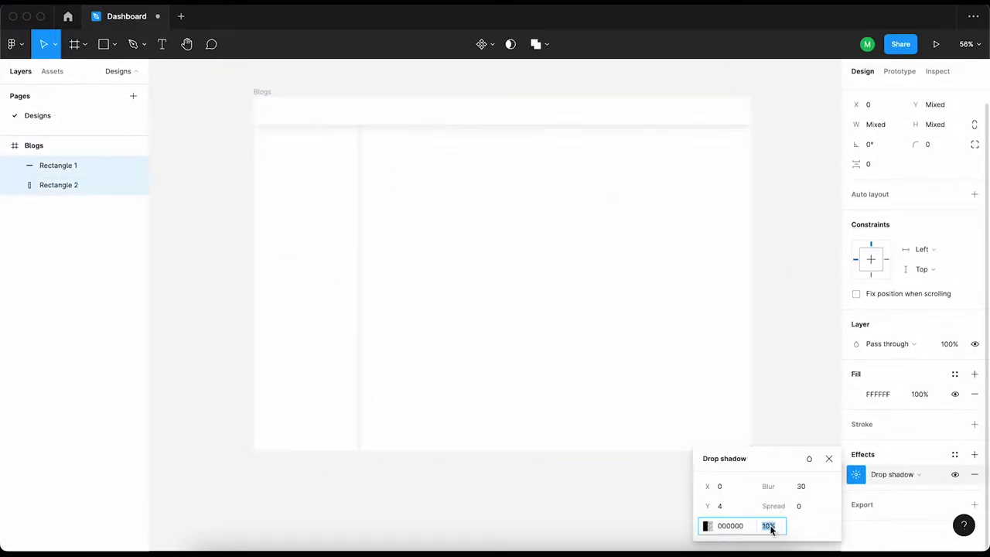
click(239, 365)
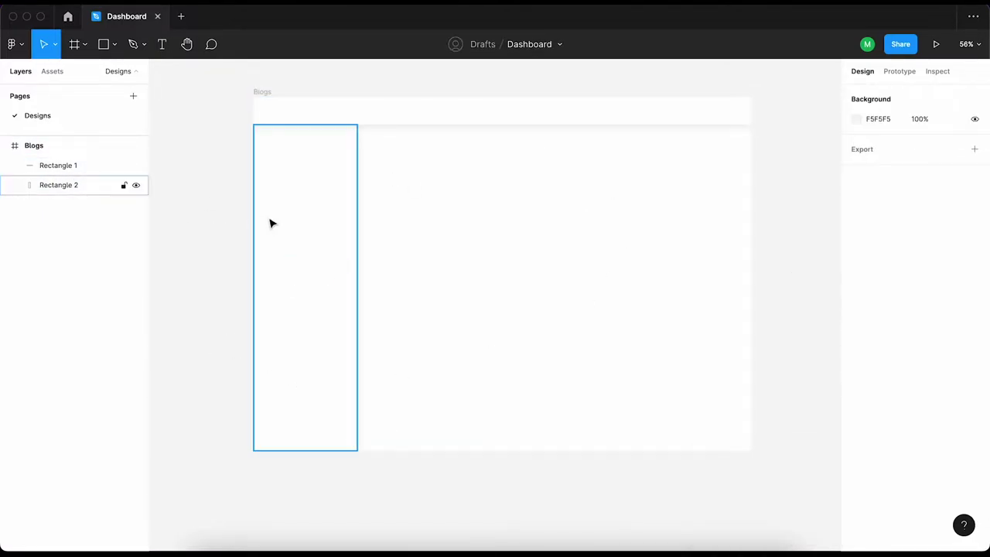
key(t)
ctrl+scroll(273, 112, up, 5)
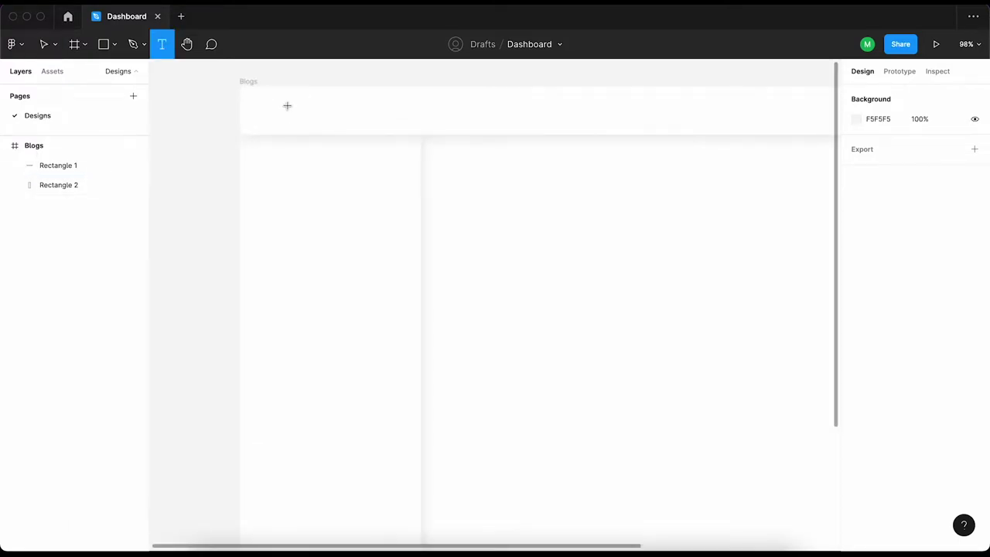
Add a 'Your Logo' text in the header and set it in Montserrat
click(287, 105)
text(Your Logo)
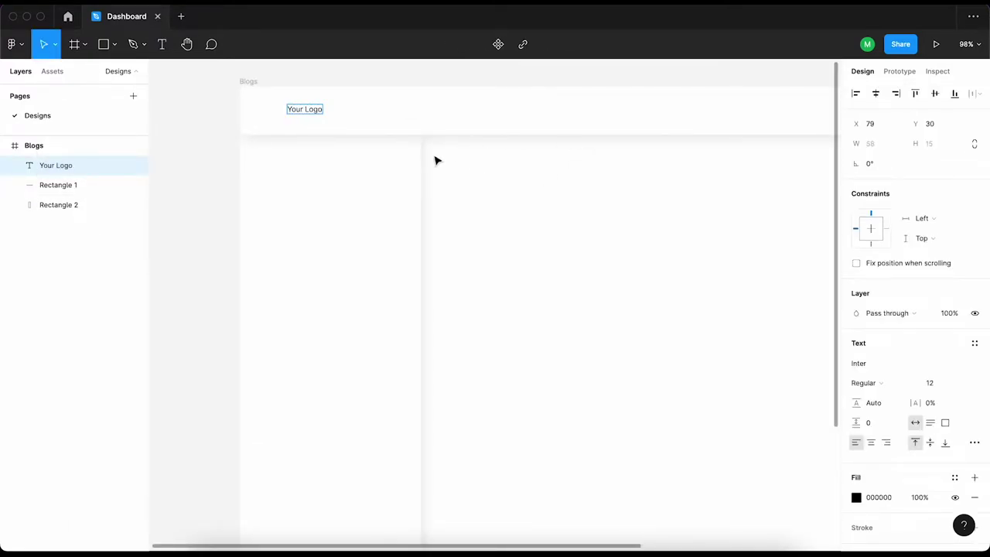
key(Escape)
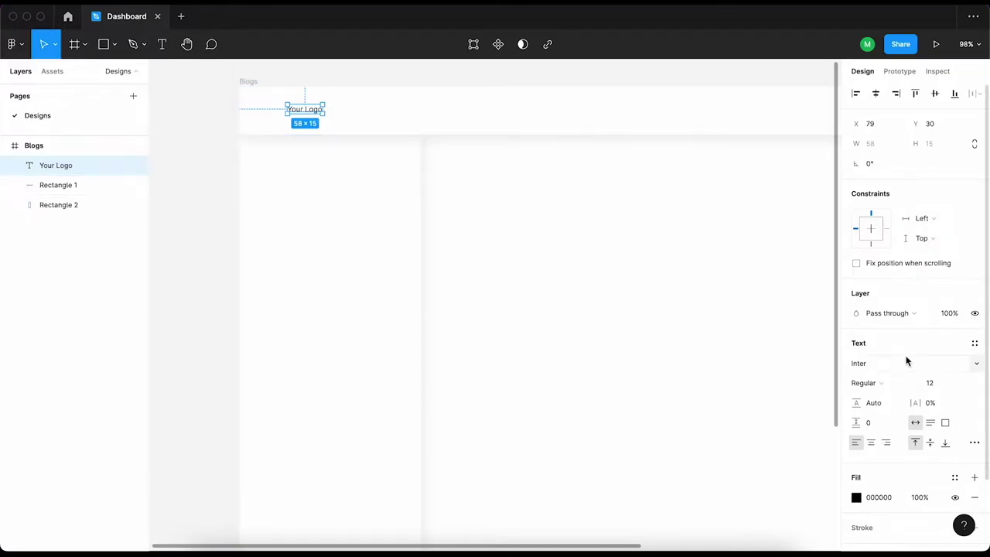
click(907, 361)
text(t)
key(Return)
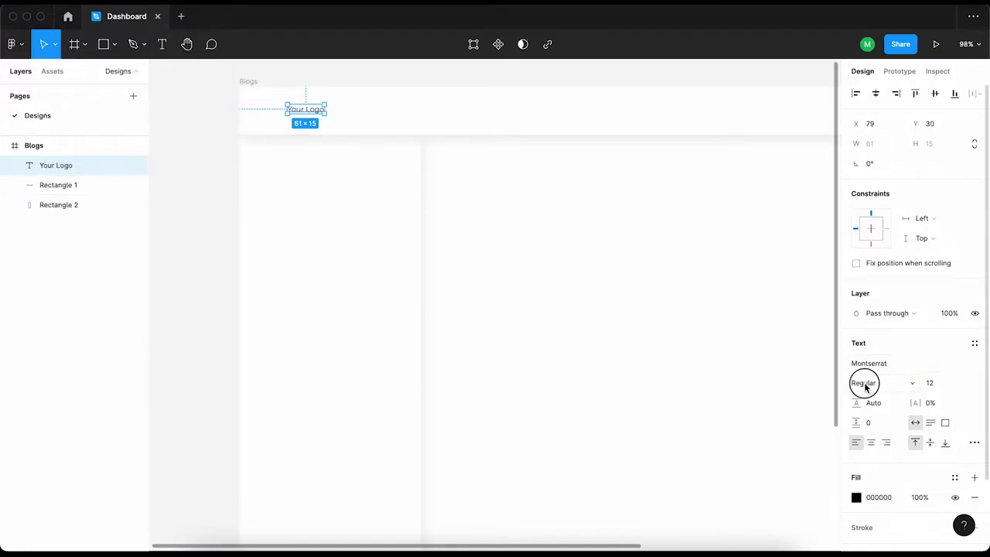
Style the logo text ExtraBold at font size 28
click(865, 384)
click(868, 426)
click(964, 383)
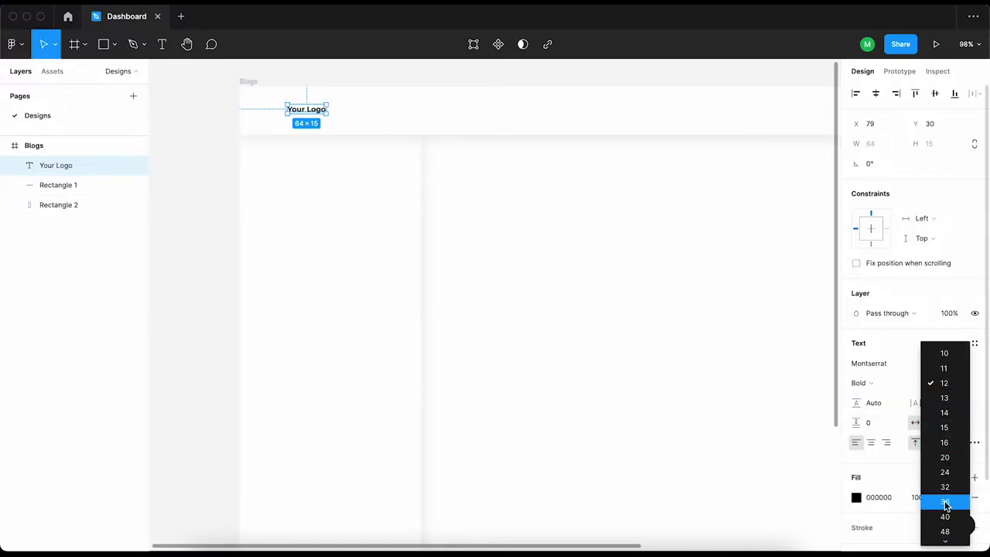
click(945, 504)
click(952, 384)
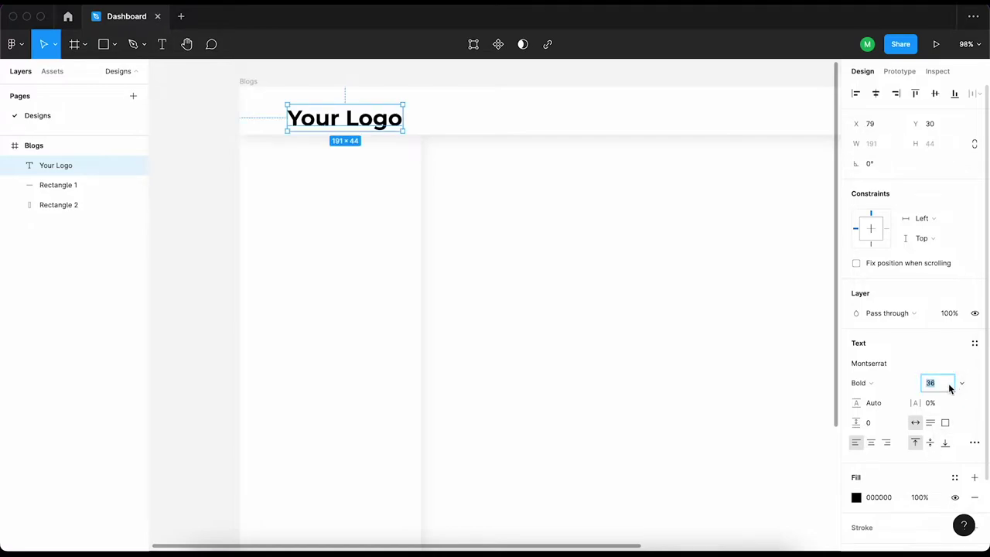
text(8)
key(Return)
click(860, 382)
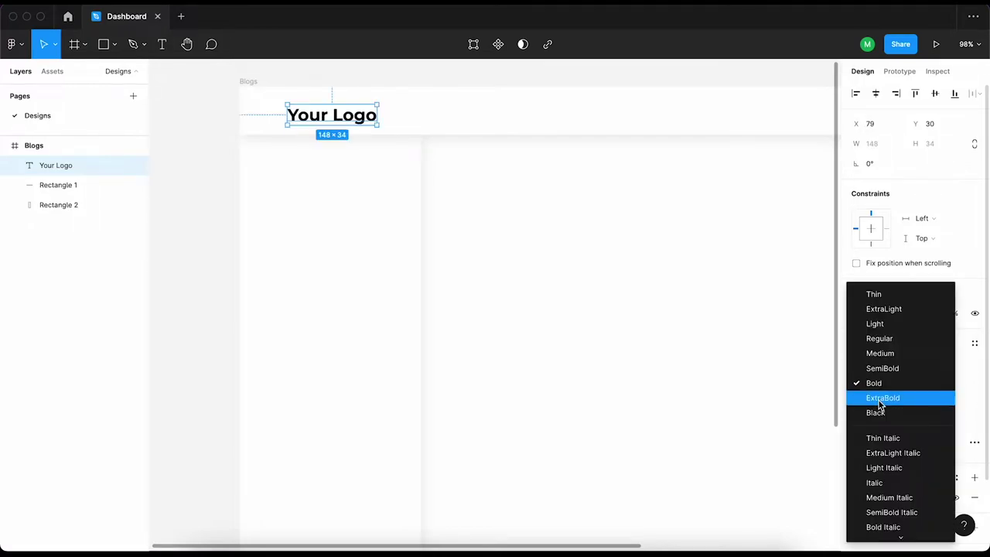
click(873, 398)
Centre the logo vertically in the header and position it at X 50
shift+click(426, 123)
click(935, 94)
scroll(239, 165, down, 3)
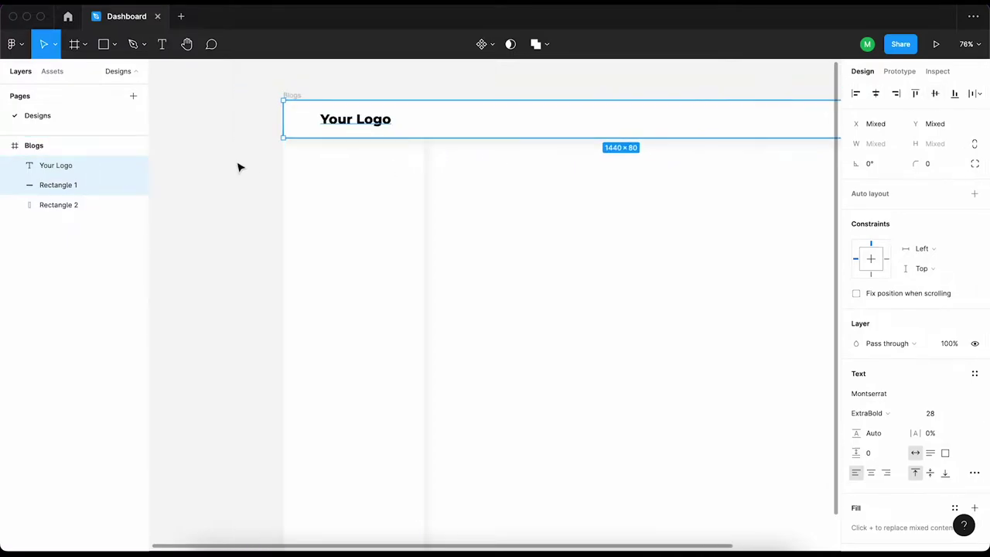
shift+click(483, 126)
key(shift+Left)
key(shift+Left)
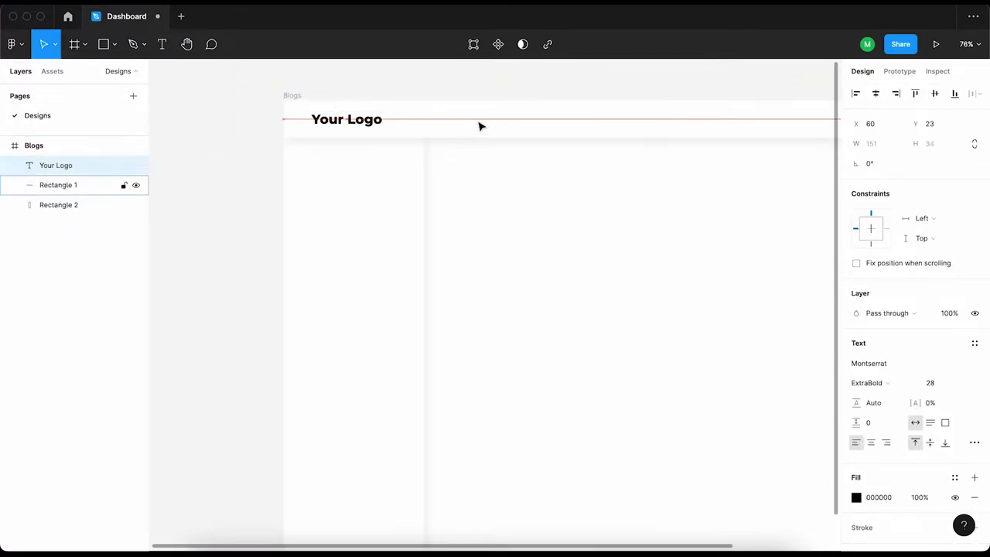
key(shift+Left)
key(shift+Left)
key(shift+Right)
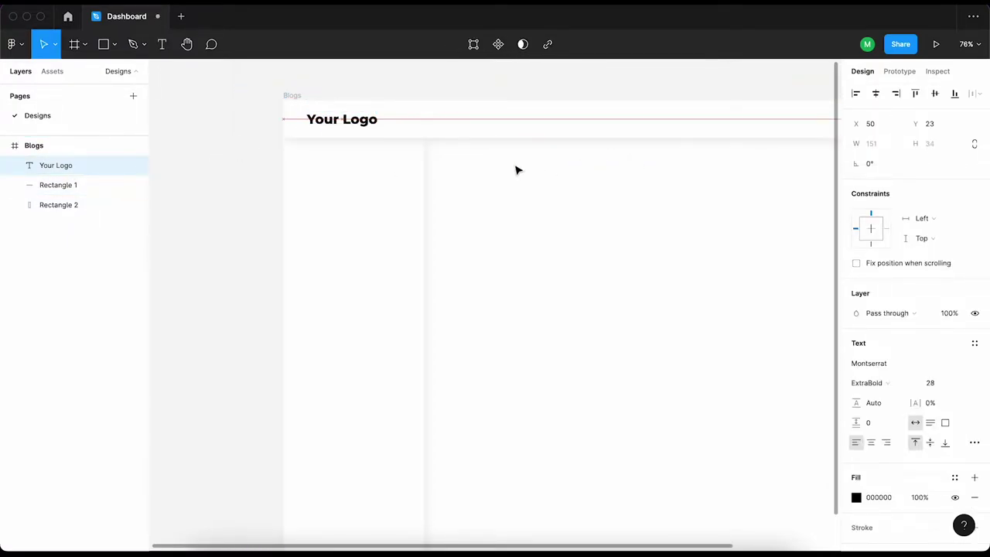
scroll(364, 155, down, 4)
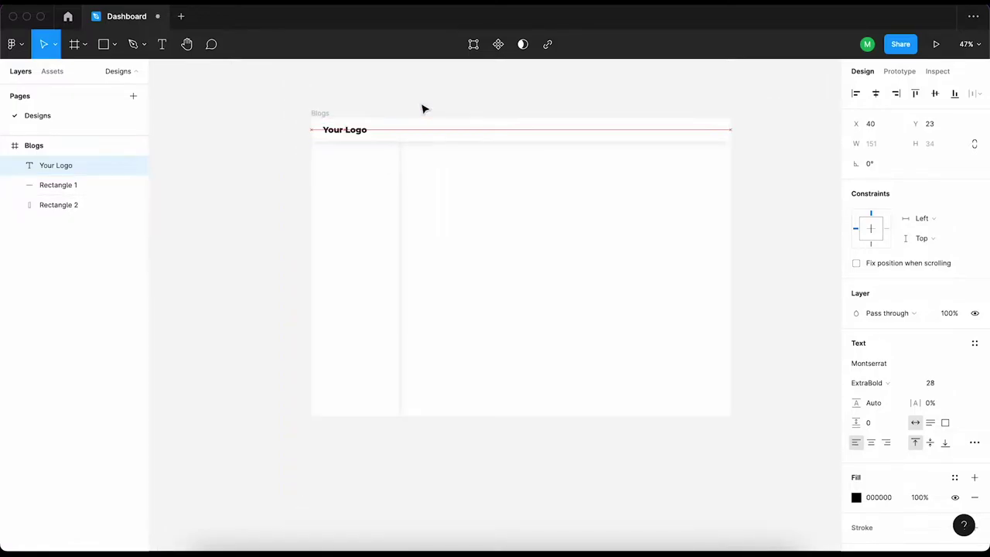
click(564, 77)
scroll(707, 144, up, 3)
scroll(776, 161, up, 3)
Draw a 50×50 circle at the header's right end, 15 px from top and bottom
key(o)
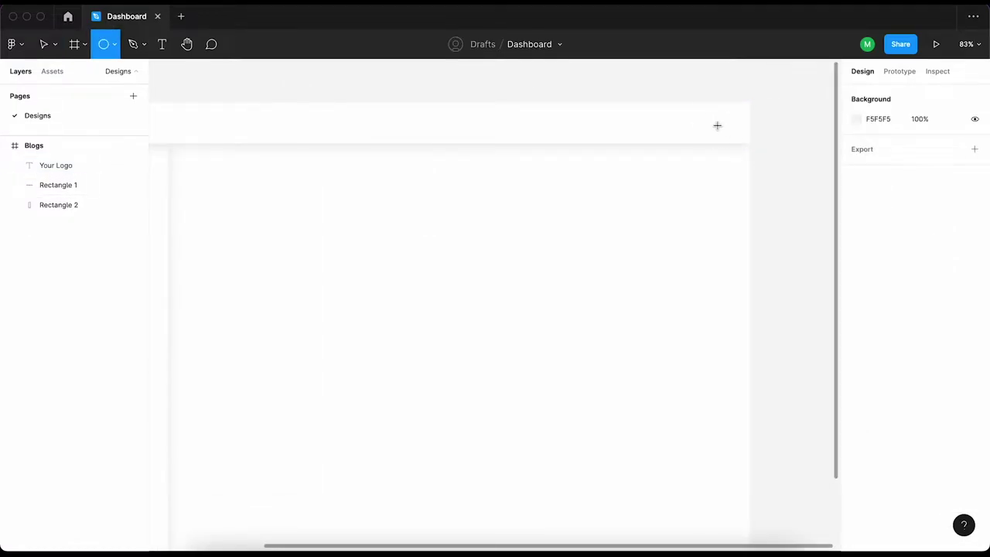
click(718, 126)
text(70)
key(Return)
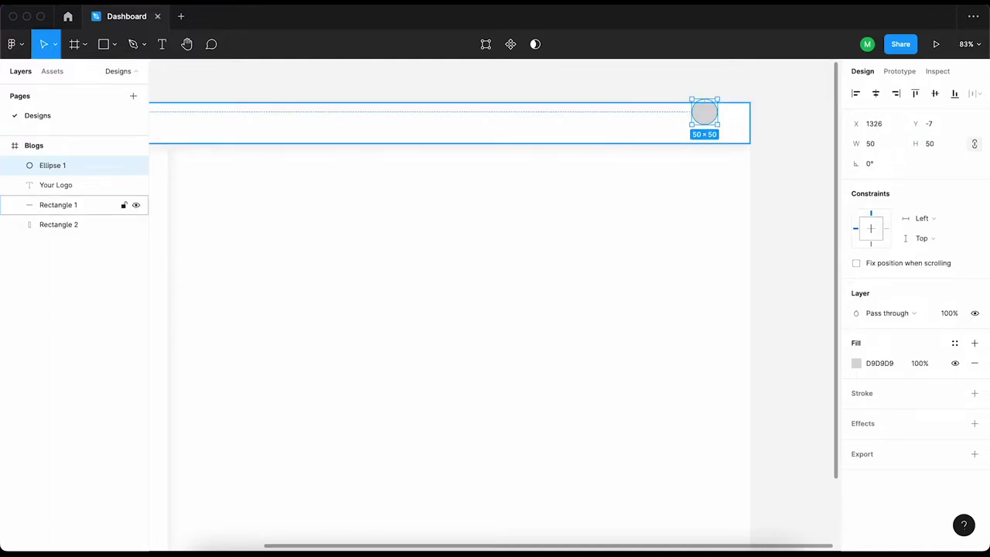
key(shift+Down)
key(Up)
key(Up)
key(Up)
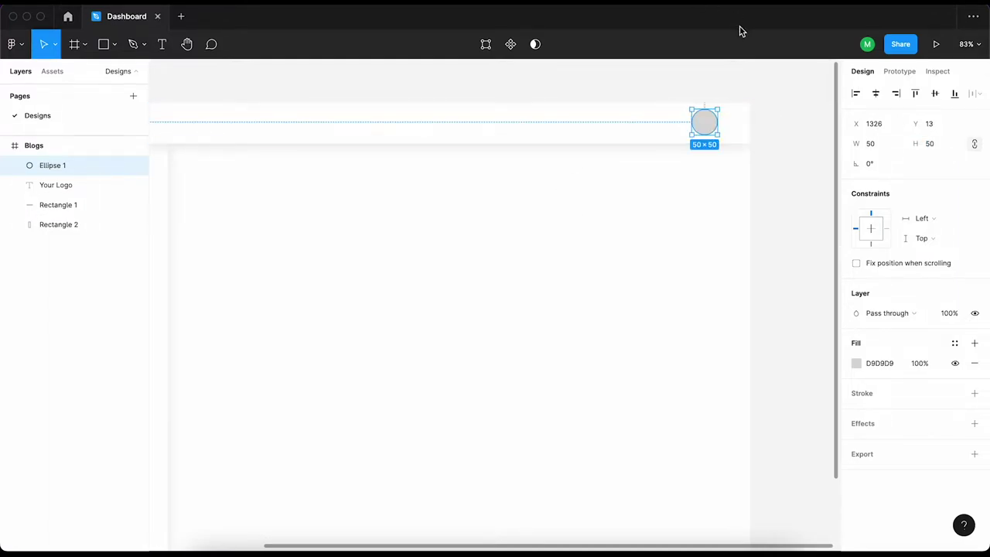
key(Up)
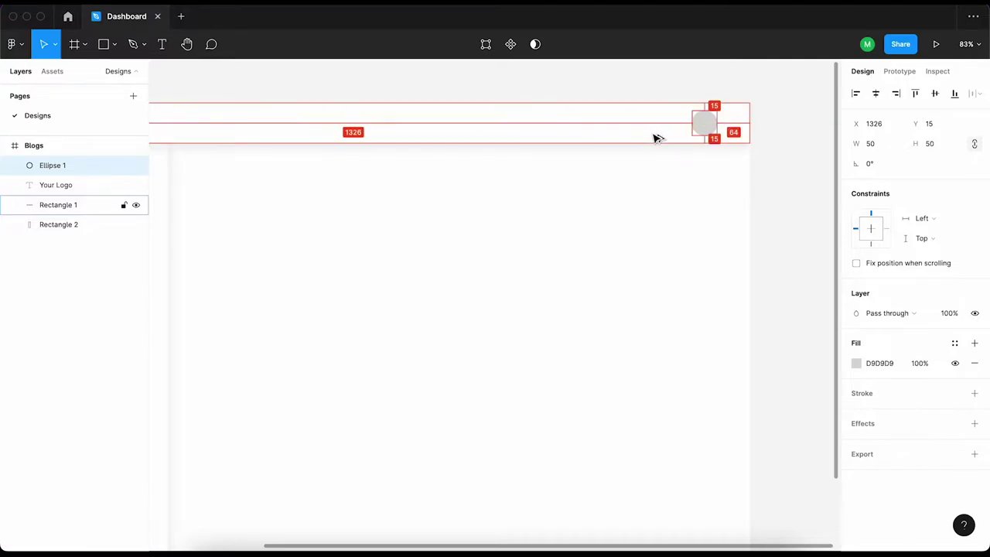
key(Left)
key(Left)
key(Left)
key(shift+Right)
key(shift+Right)
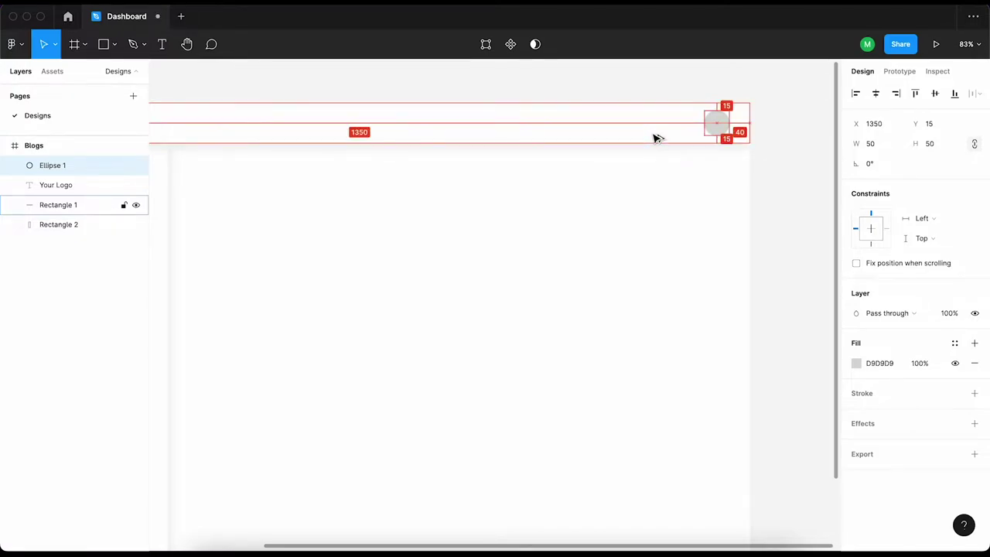
click(782, 143)
Change the circle's fill to dark olive green
key(shift+1)
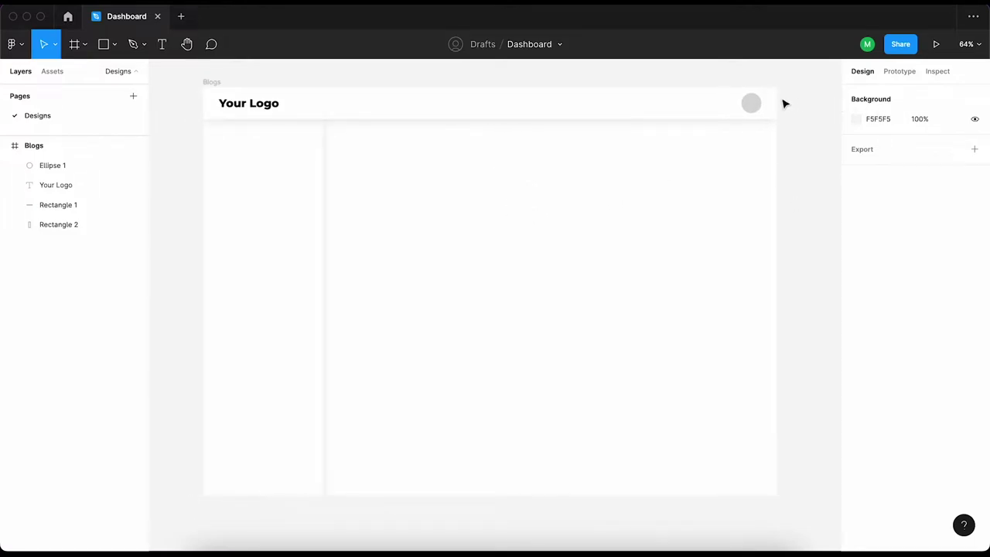
scroll(784, 103, up, 5)
click(723, 115)
scroll(602, 160, right, 1)
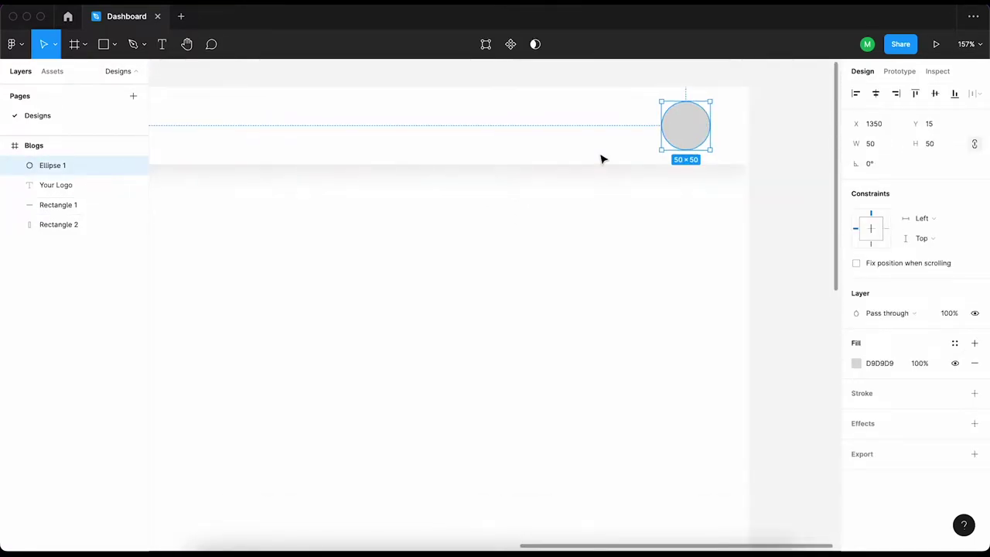
click(856, 363)
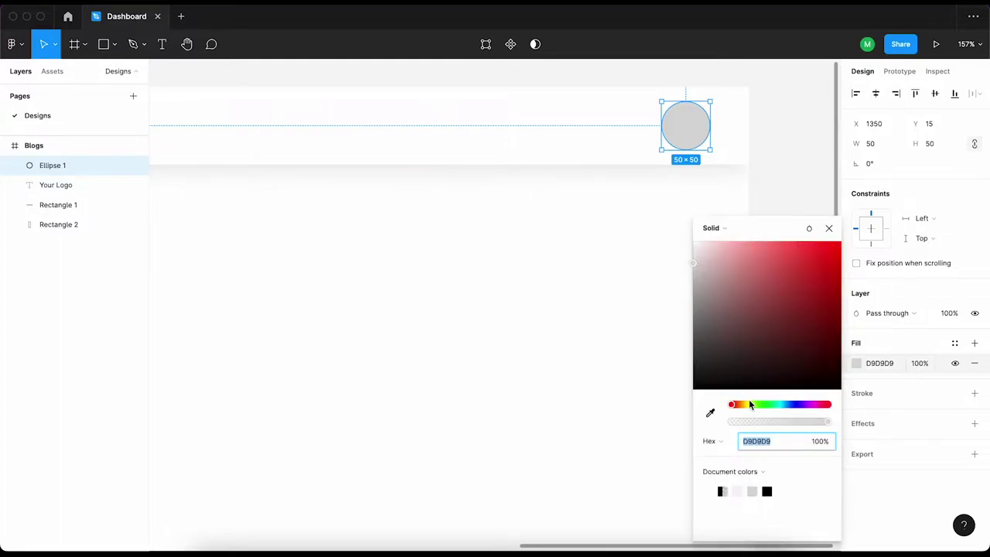
drag(746, 404, 756, 404)
mouse_move(703, 267)
mouse_down()
mouse_move(809, 325)
mouse_move(732, 354)
mouse_up()
click(793, 181)
Type a letter V and move it to the centre of the green circle
key(t)
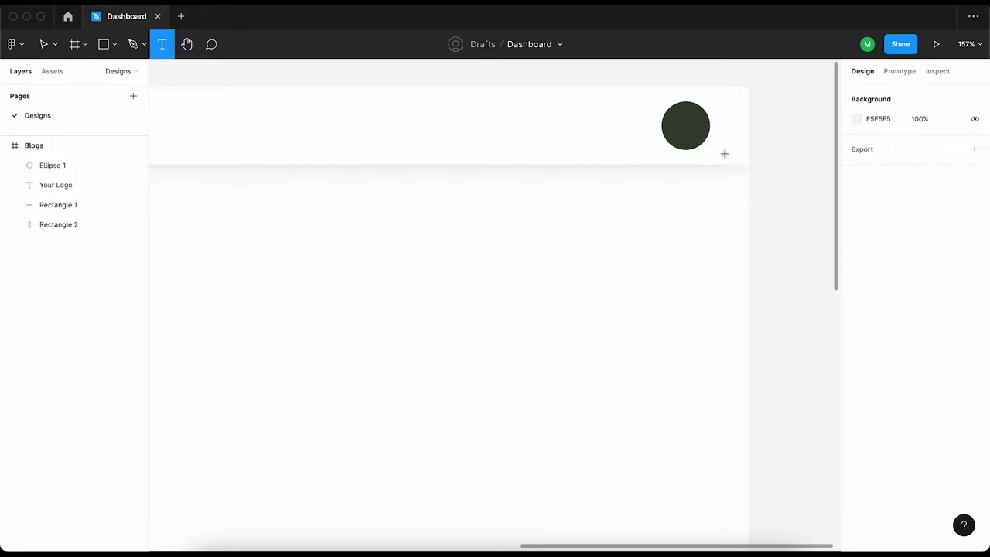
click(675, 121)
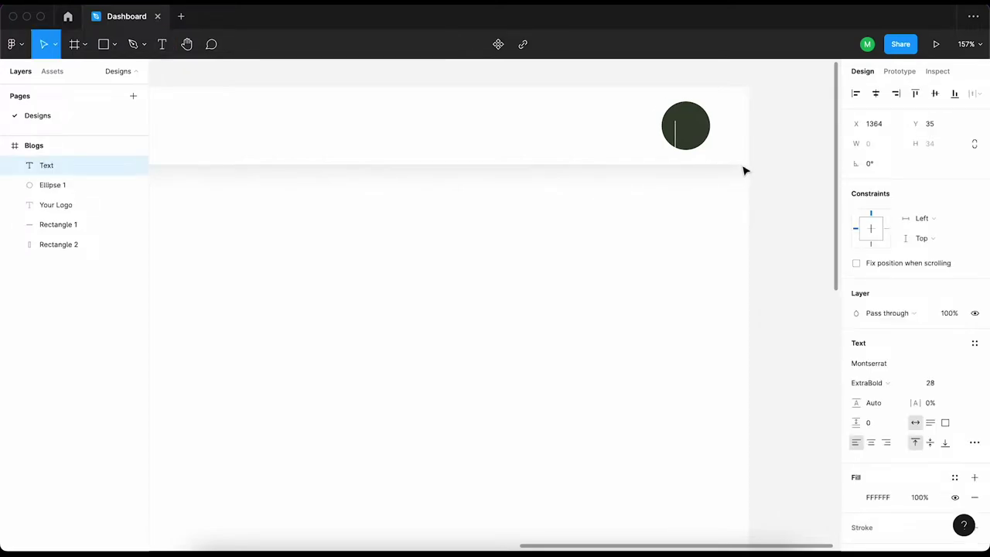
text(V)
key(Escape)
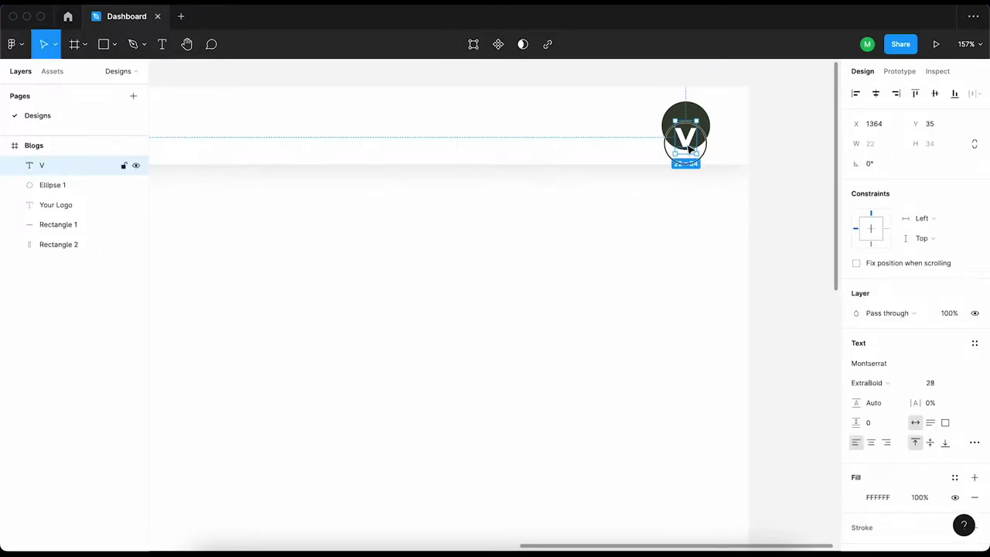
drag(690, 149, 690, 136)
shift+click(700, 112)
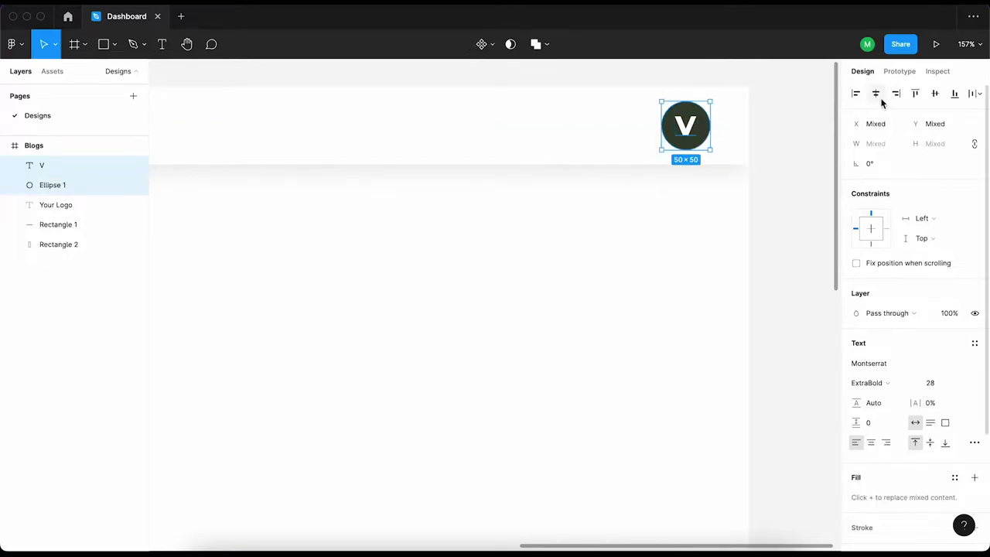
click(661, 177)
scroll(778, 185, down, 5)
scroll(639, 170, down, 2)
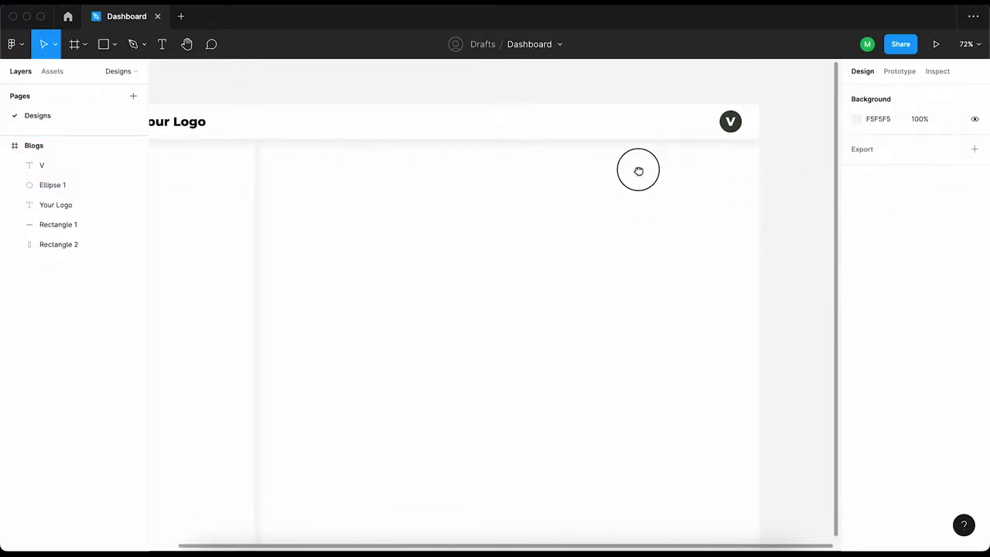
Reduce the V's font size to 24, keeping it centred in the circle
click(724, 110)
text(26)
key(Return)
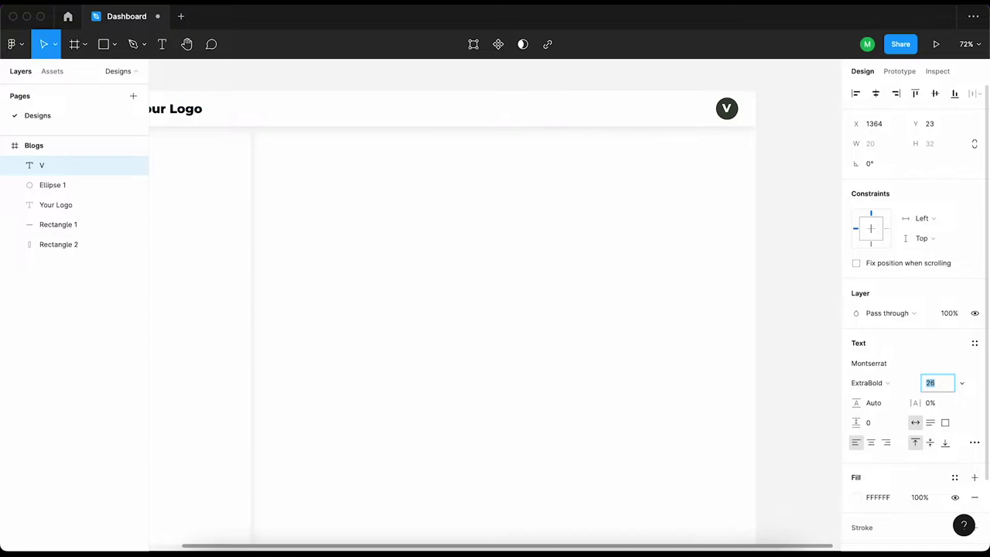
click(802, 117)
scroll(774, 116, up, 5)
click(707, 99)
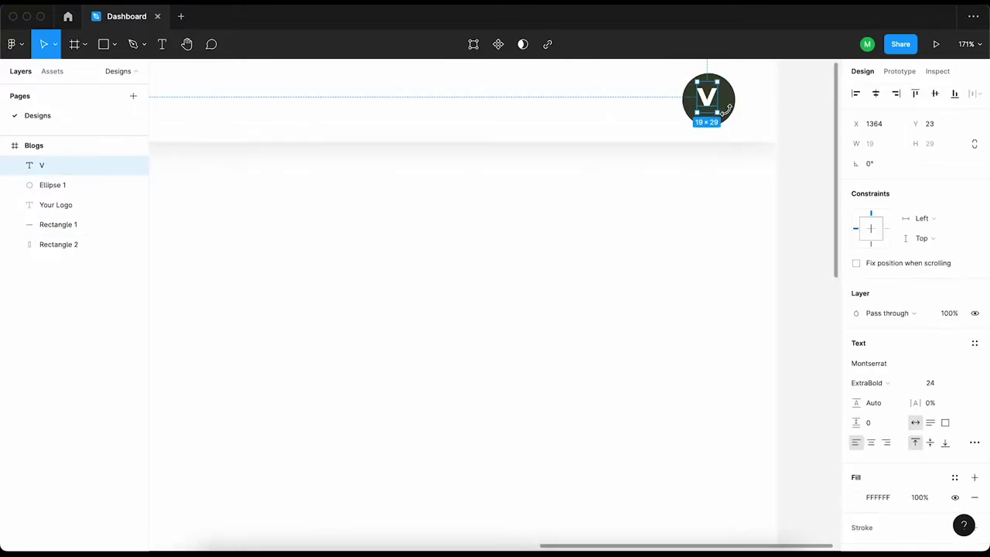
shift+click(723, 116)
key(Escape)
ctrl+scroll(596, 162, down, 10)
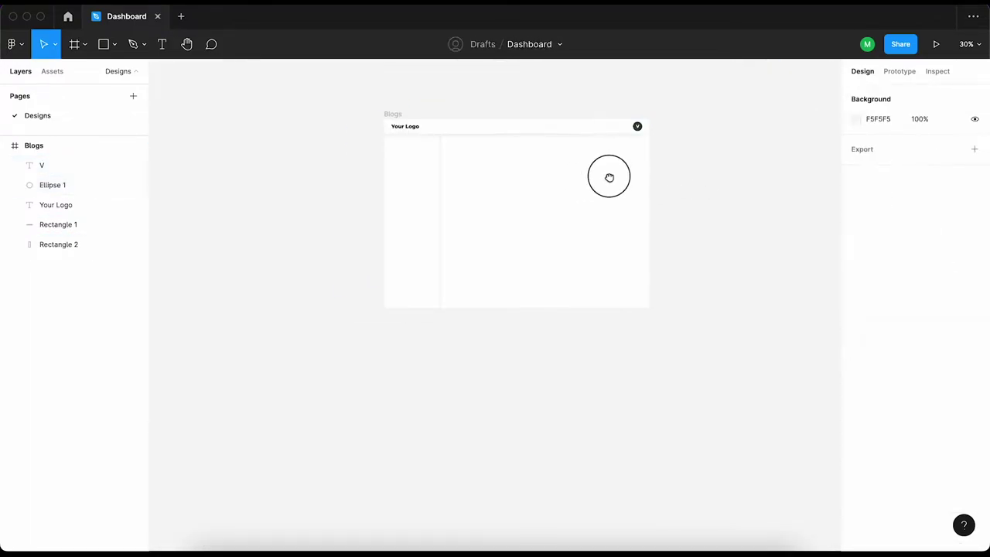
ctrl+scroll(554, 200, up, 5)
drag(601, 198, 500, 210)
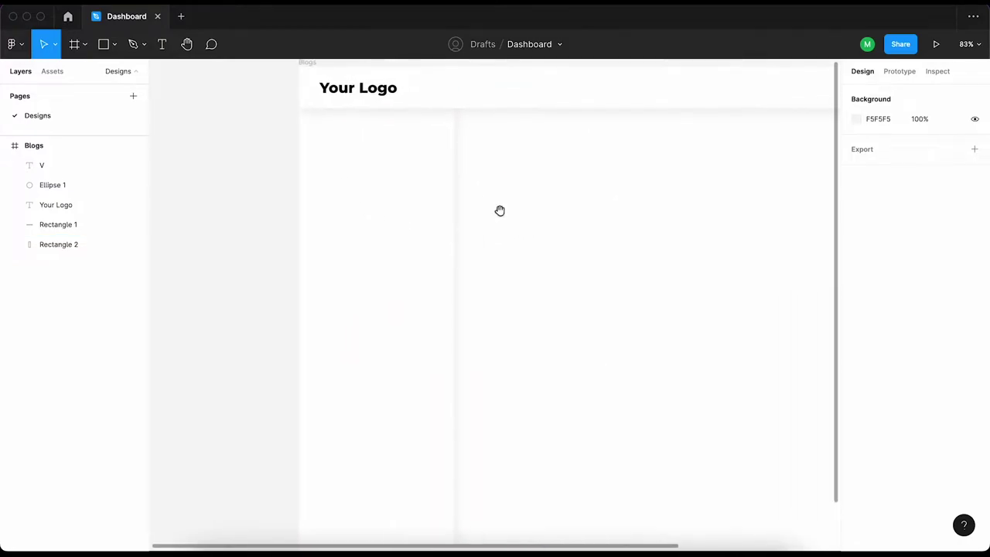
Add a 'Dashboard' label near the sidebar top in Poppins SemiBold 24
key(t)
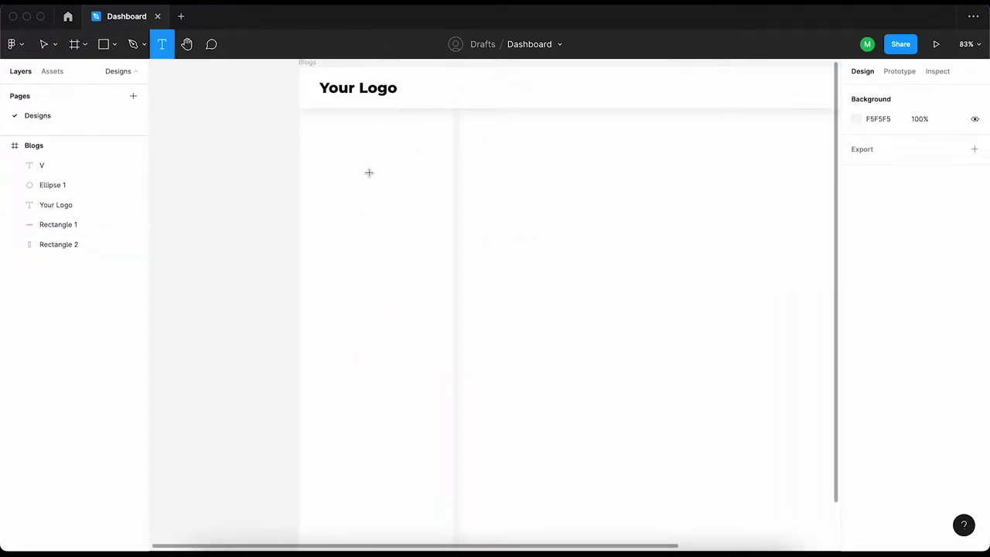
click(335, 164)
text(Dashboard)
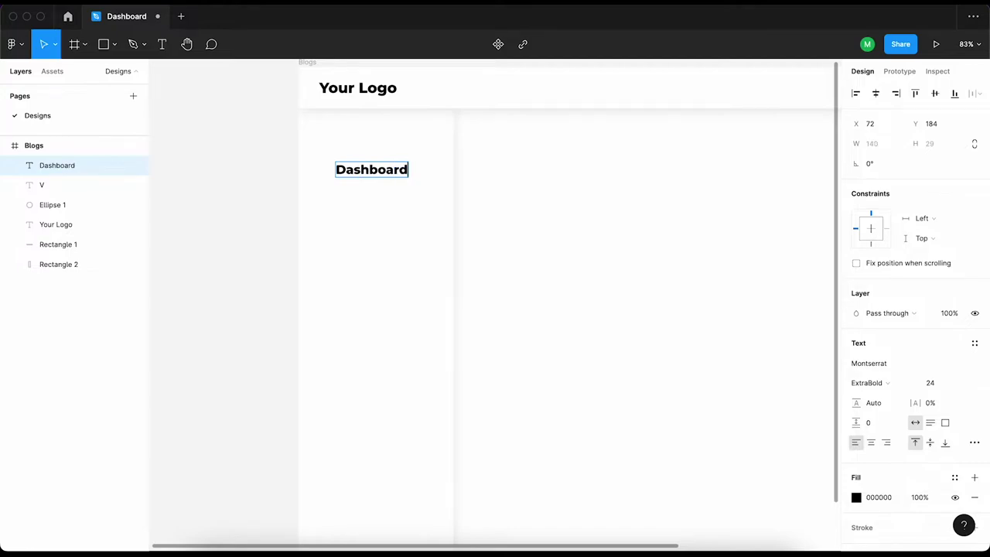
key(Escape)
click(907, 364)
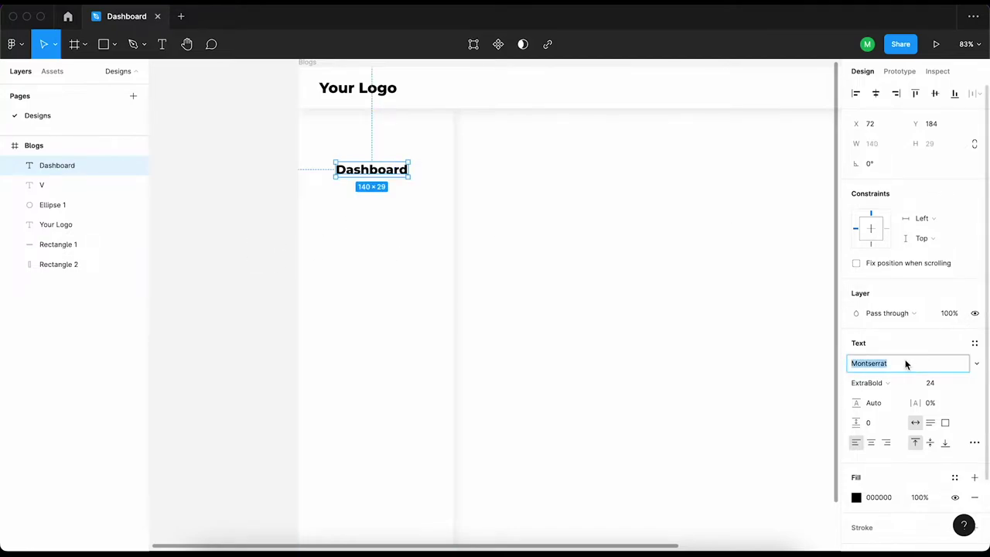
text(Popp)
key(Return)
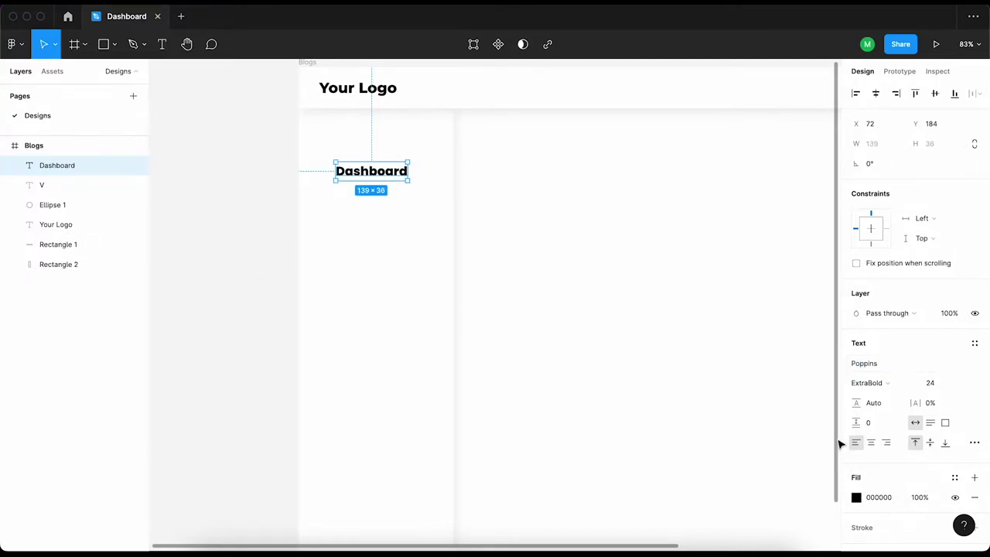
click(882, 384)
click(888, 353)
key(Escape)
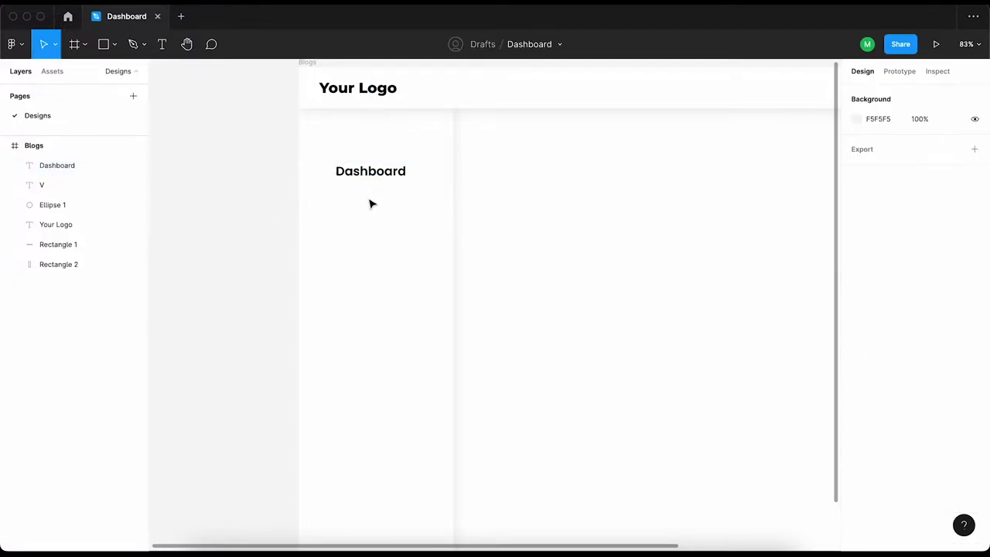
click(372, 203)
click(382, 176)
key(shift+1)
Recolour the Blogs frame's black elements to dark green 394231
click(34, 145)
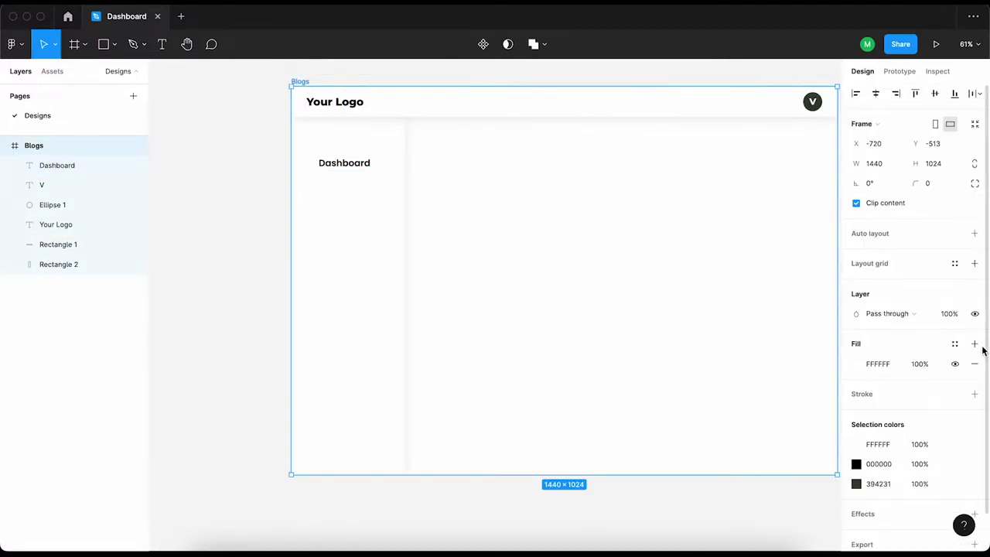
key(ctrl+c)
click(882, 445)
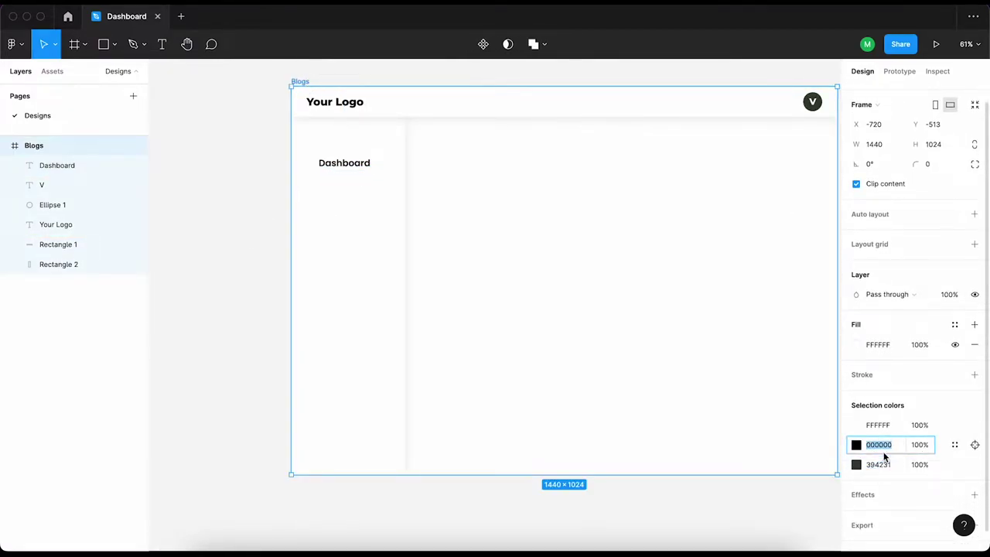
key(ctrl+v)
key(Return)
Give the Dashboard text a dark grey 525252 fill
click(367, 176)
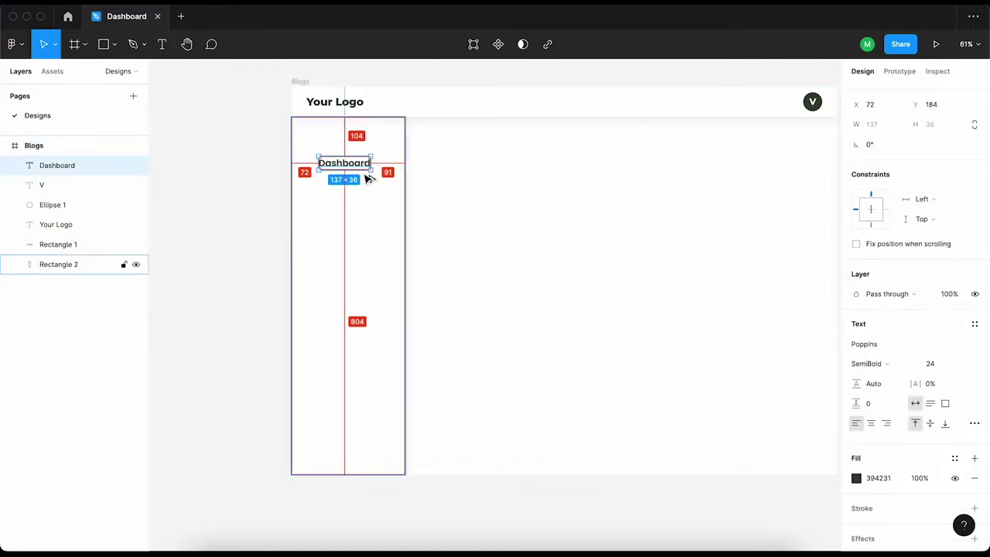
click(856, 479)
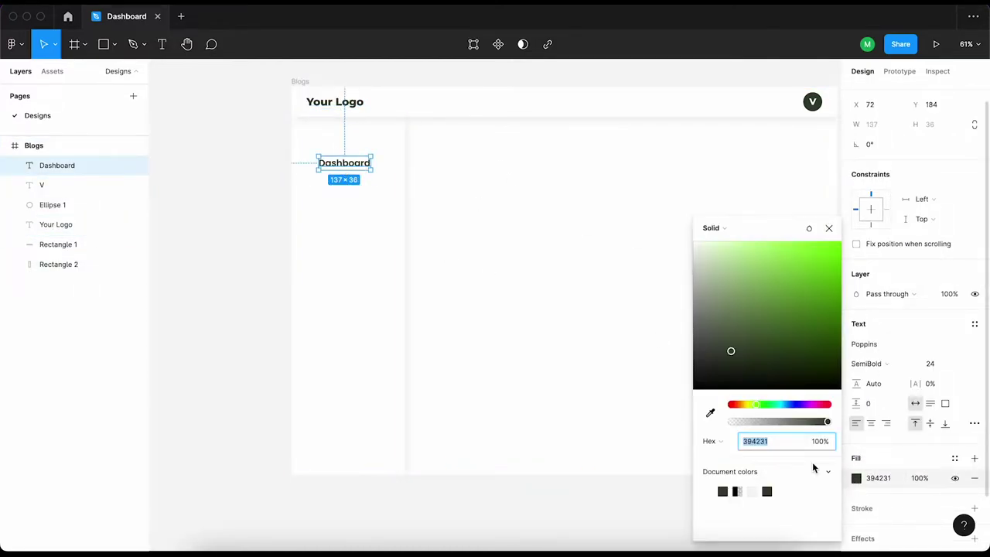
drag(731, 356, 699, 340)
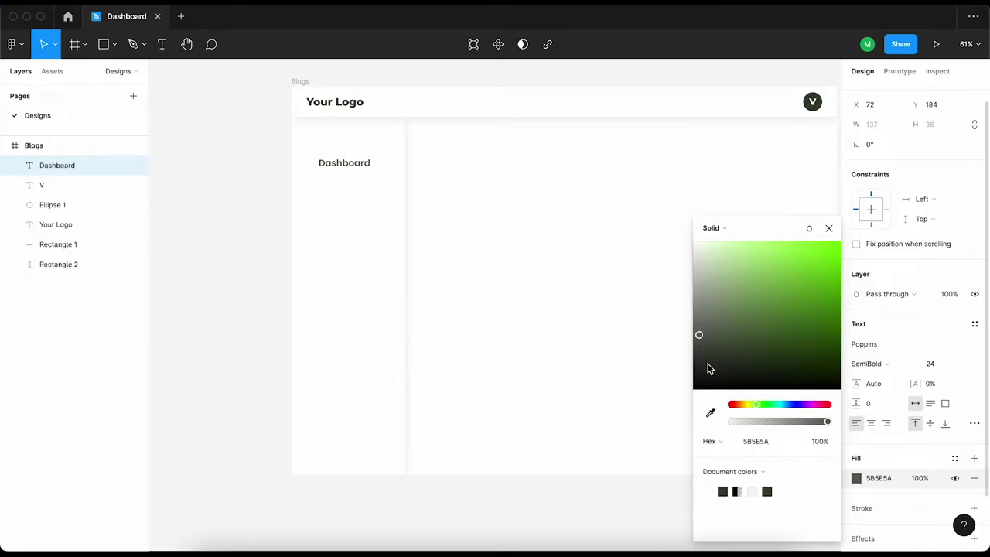
click(879, 478)
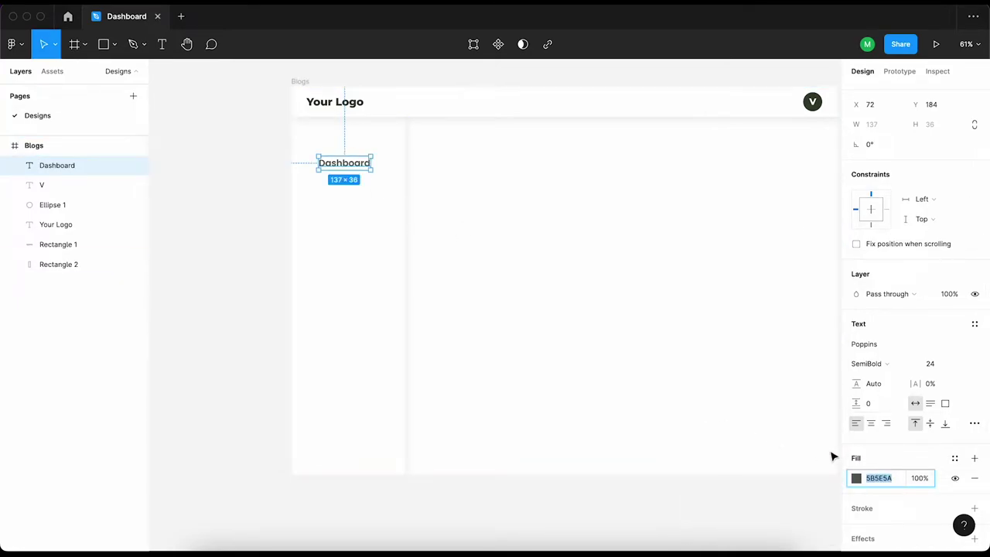
text(888888)
key(Return)
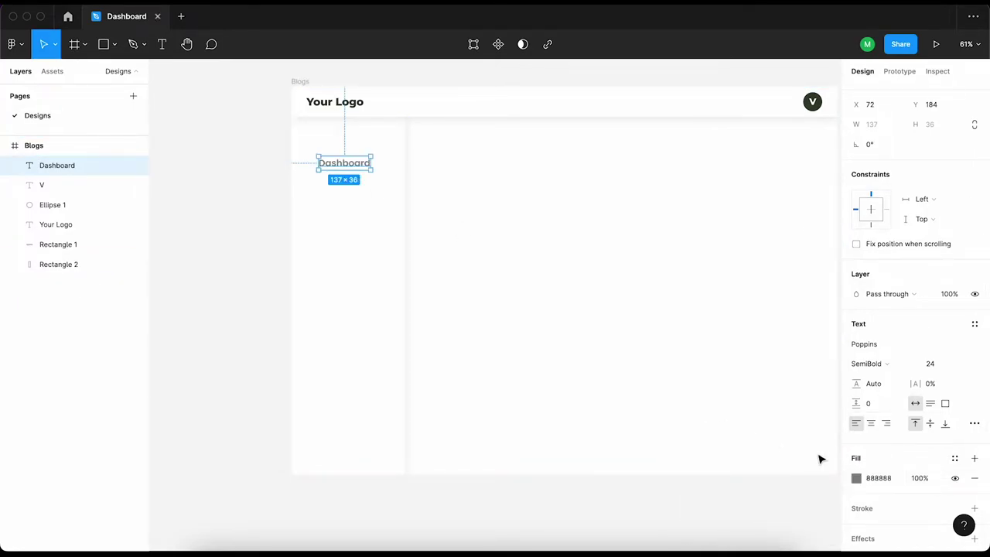
text(66666)
key(Return)
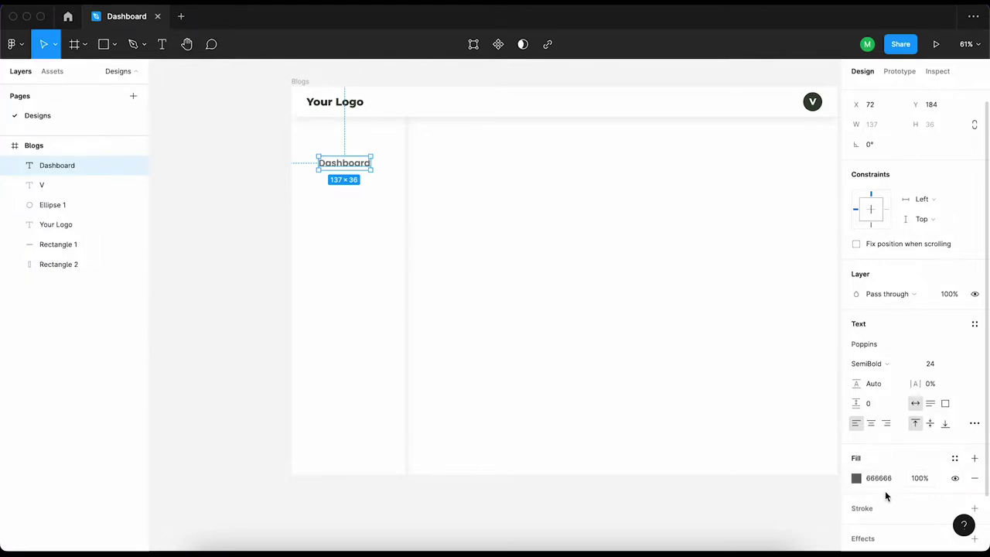
click(887, 482)
text(525252)
key(Return)
Apply the same 525252 dark grey fill to the Your Logo text
click(881, 480)
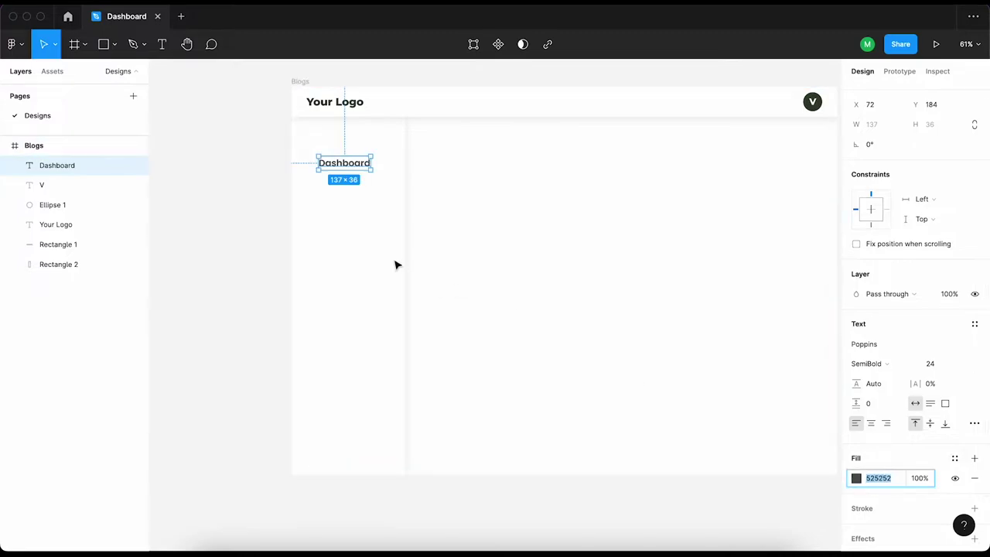
click(334, 101)
click(878, 478)
key(ctrl+v)
key(Return)
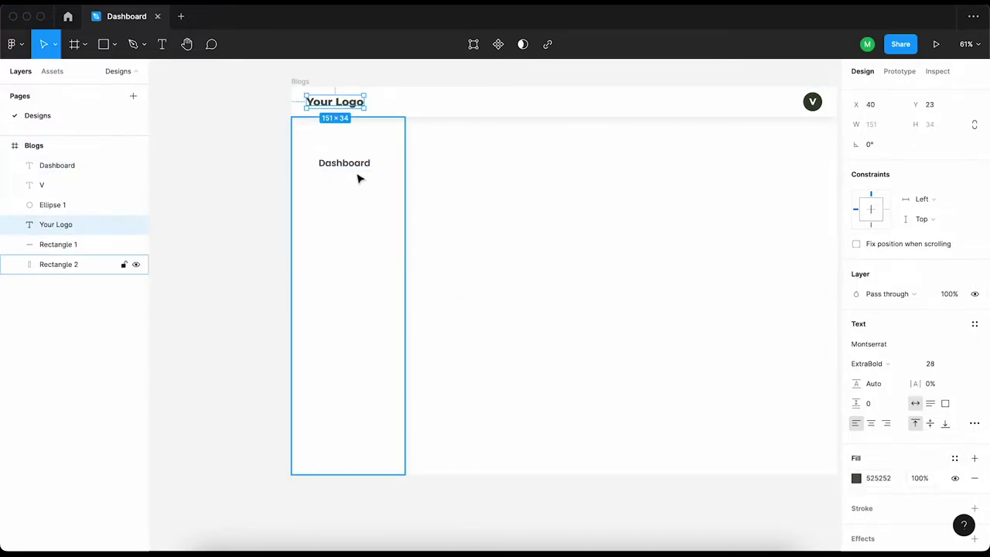
Reduce the Dashboard label's font size to 18
click(354, 166)
click(959, 368)
click(958, 349)
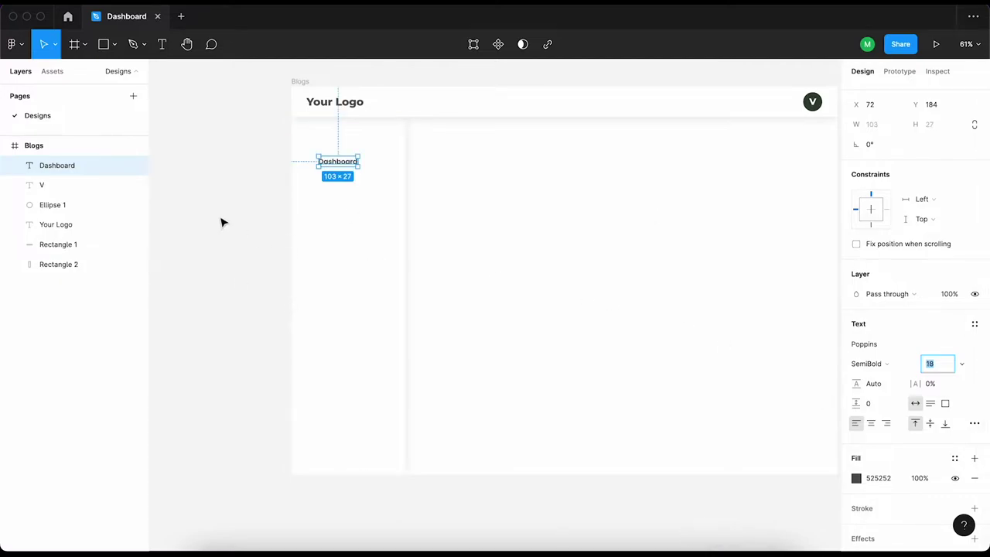
key(Escape)
Narrow the sidebar rectangle to 220 wide
click(362, 242)
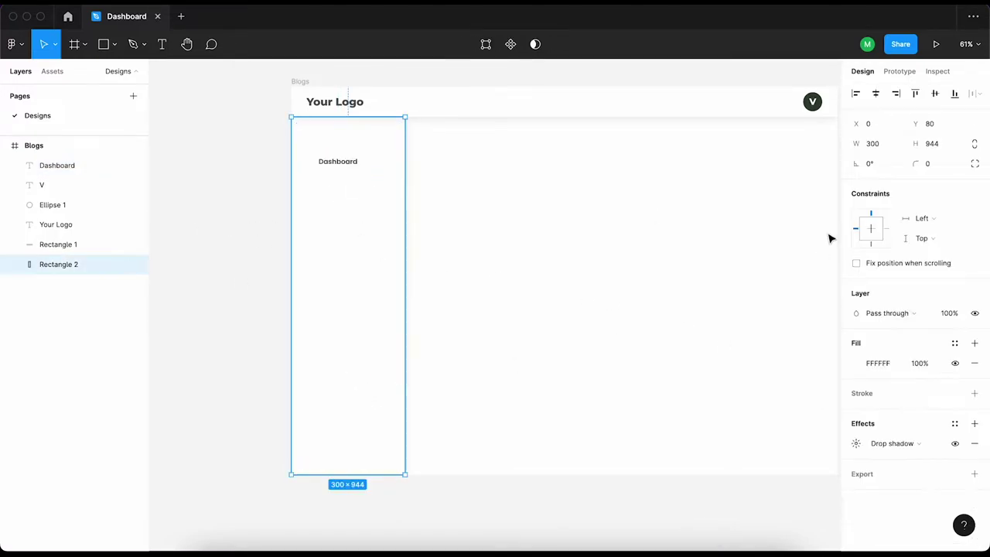
text(20)
key(Return)
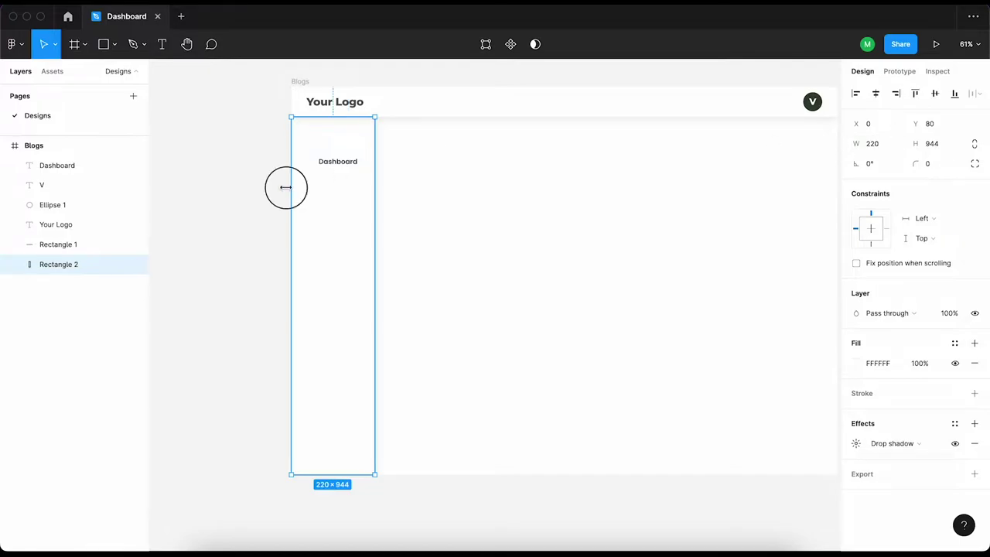
Set Your Logo to font size 24 and align it within the header bar
click(339, 161)
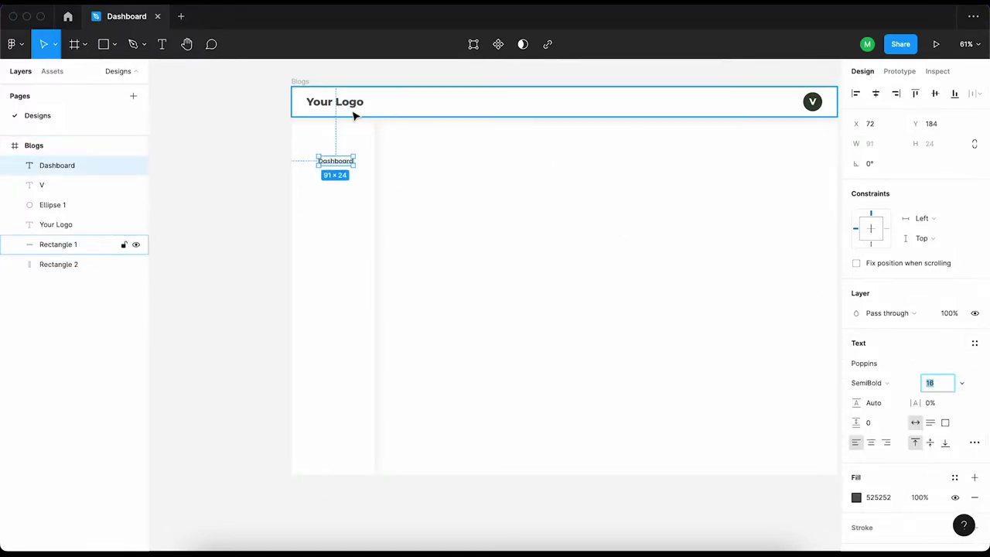
click(335, 101)
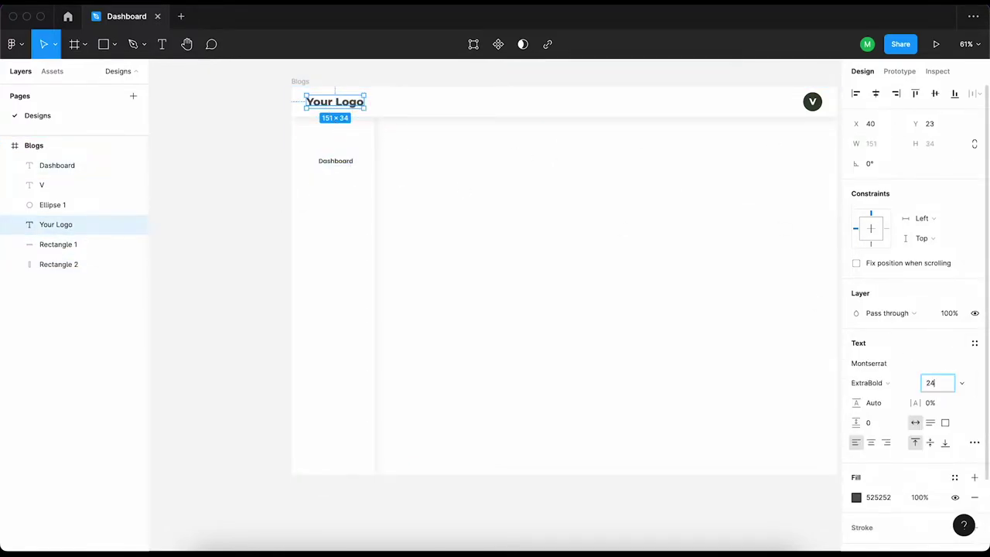
key(Return)
shift+click(457, 111)
click(935, 93)
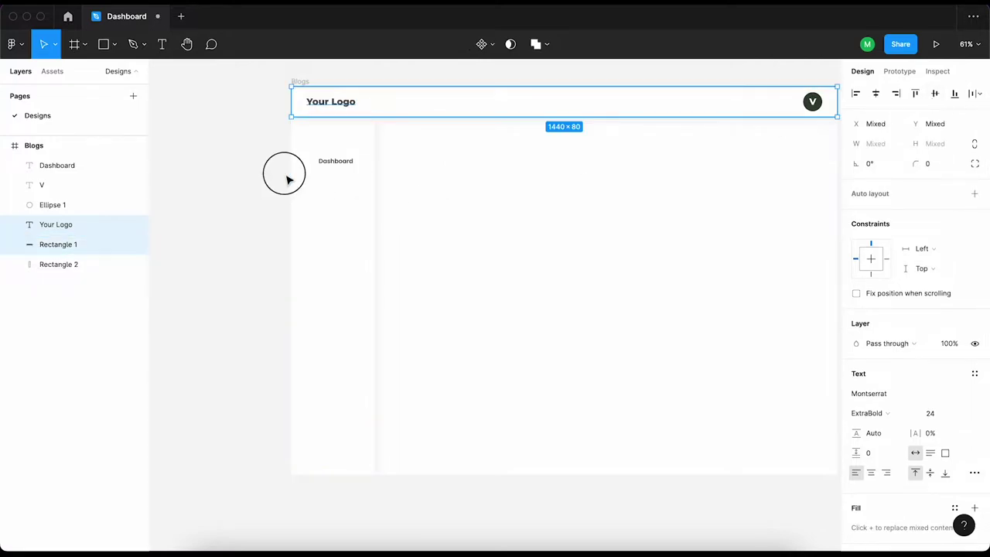
Nudge the Dashboard label to the sidebar top and duplicate it
click(333, 161)
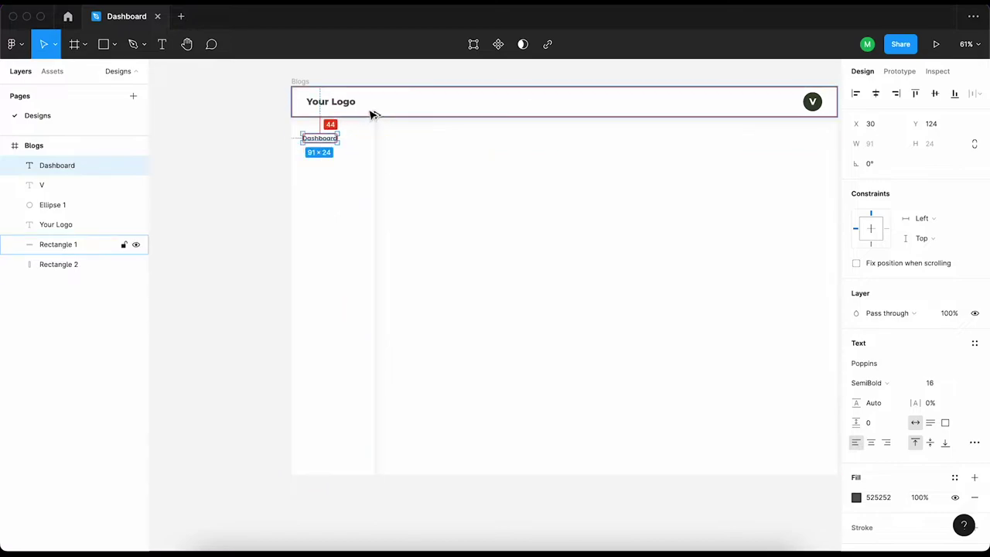
key(Up)
key(Up)
key(Up)
key(Down)
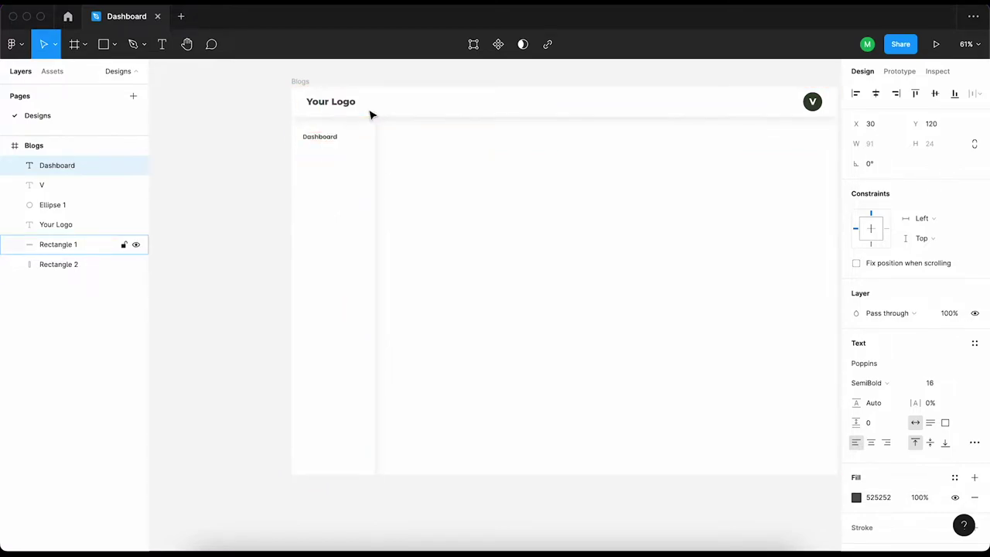
key(ctrl+d)
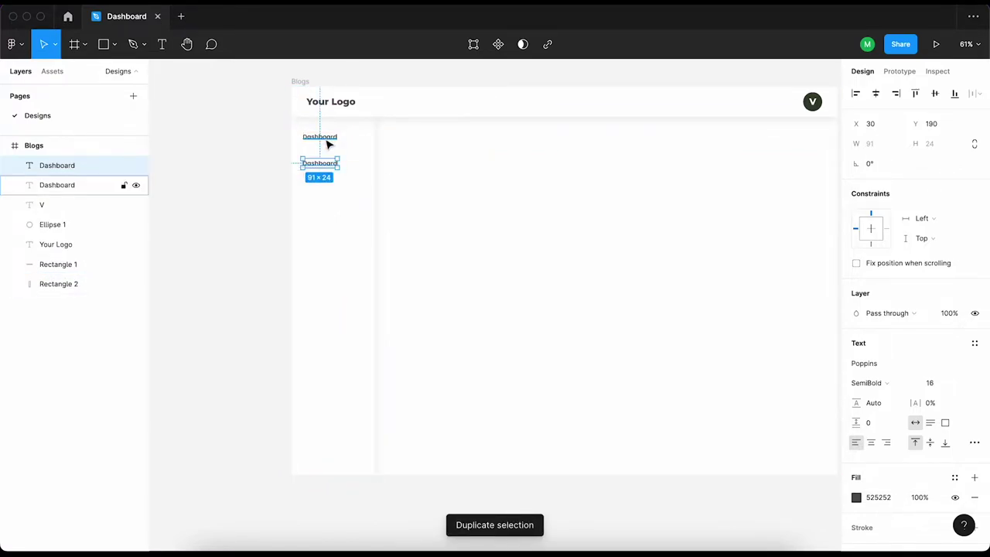
Position the label copy, add a third copy, and rename the second to Users
scroll(326, 144, up, 5)
key(Up)
key(Up)
key(Up)
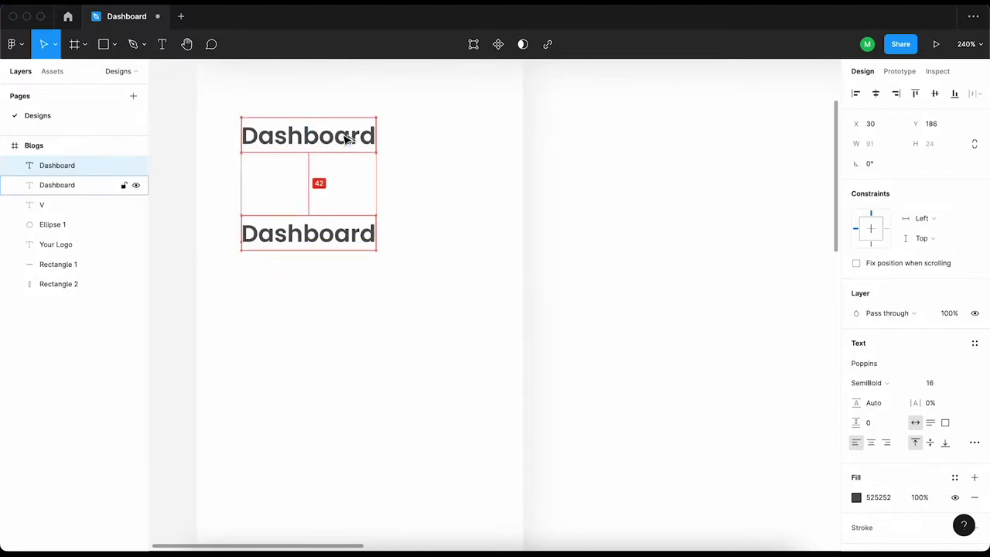
scroll(325, 182, down, 2)
key(ctrl+d)
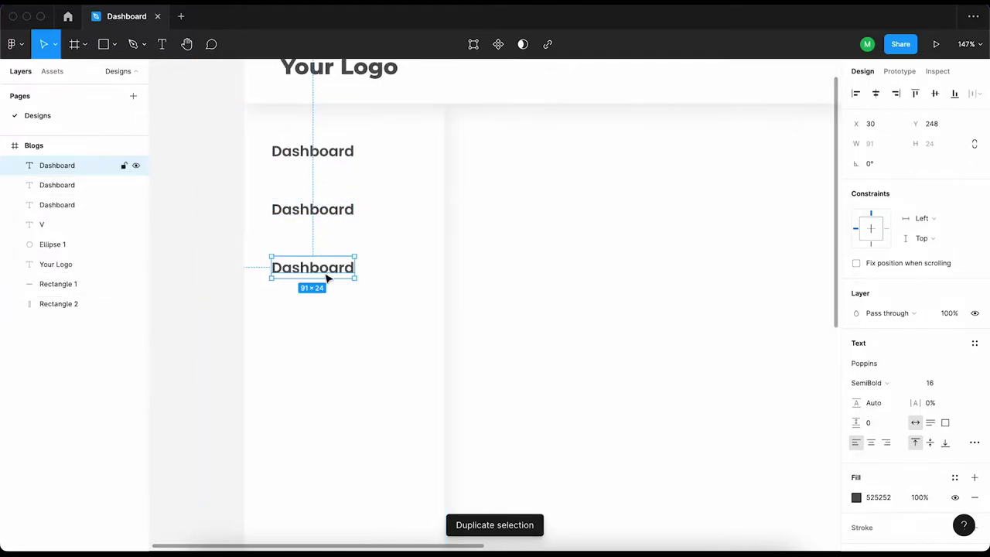
double_click(327, 210)
text(Users)
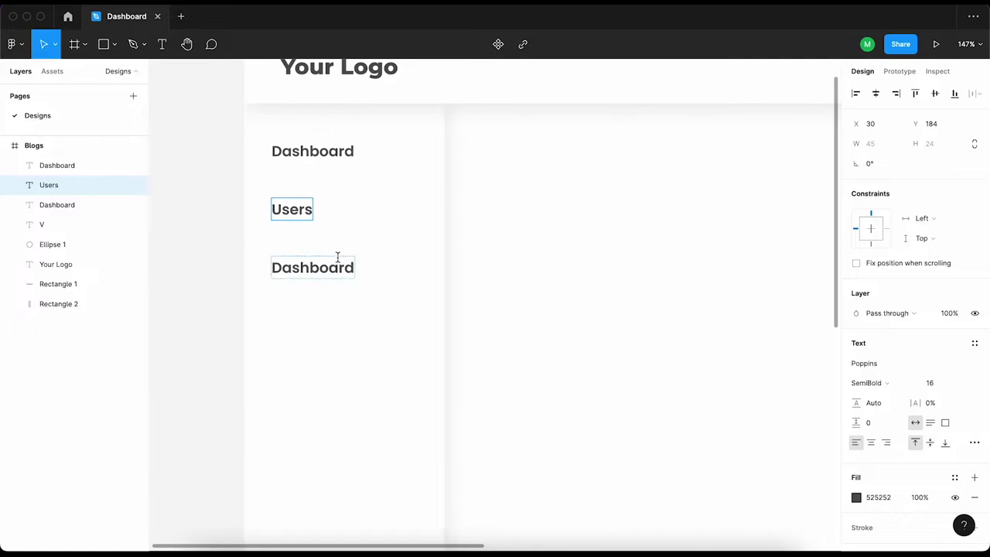
Rename the third label Blogs and add a Subscriptions copy below it
double_click(335, 267)
text(blogs)
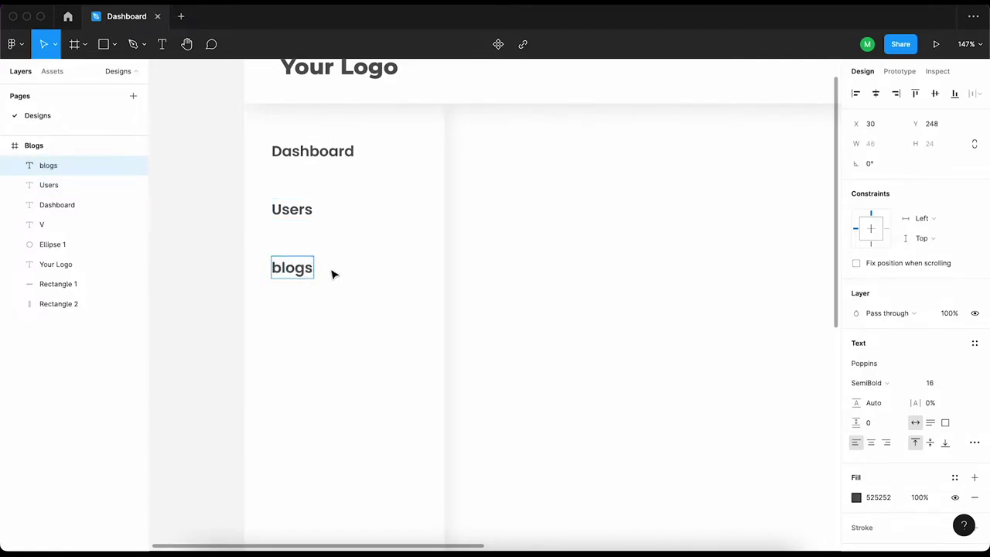
key(BackSpace)
drag(291, 267, 292, 314)
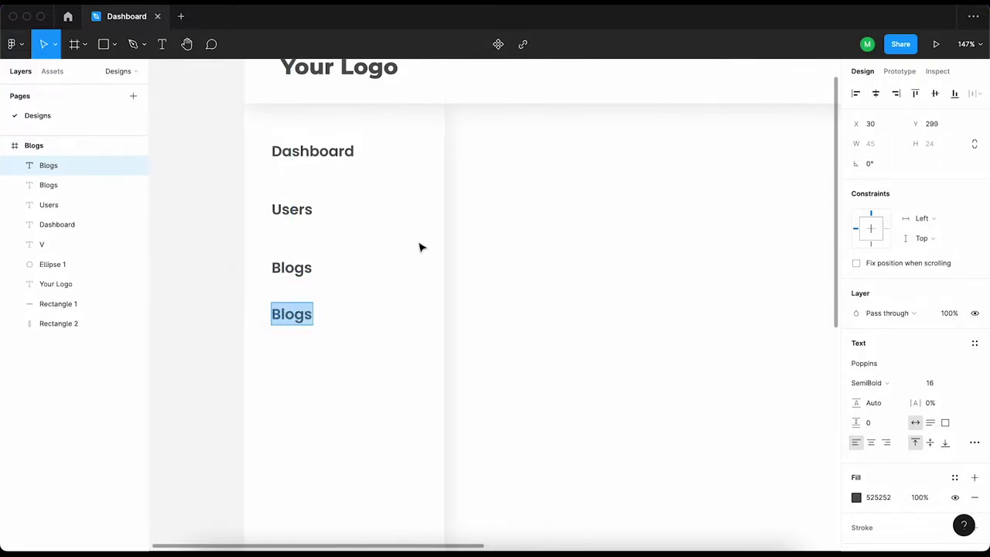
text(subscriptions)
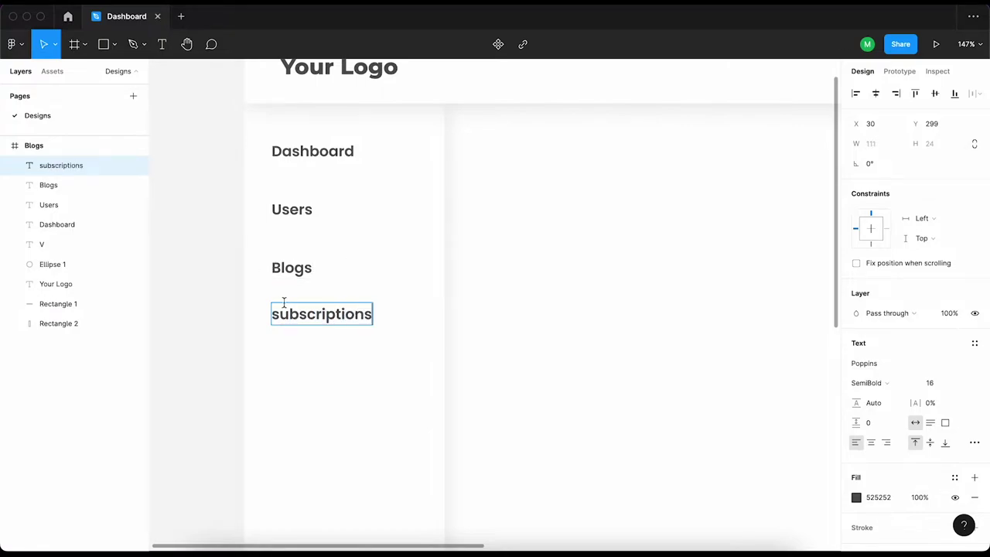
key(Escape)
Add a Payments label at the bottom and select all five menu labels
drag(320, 314, 325, 365)
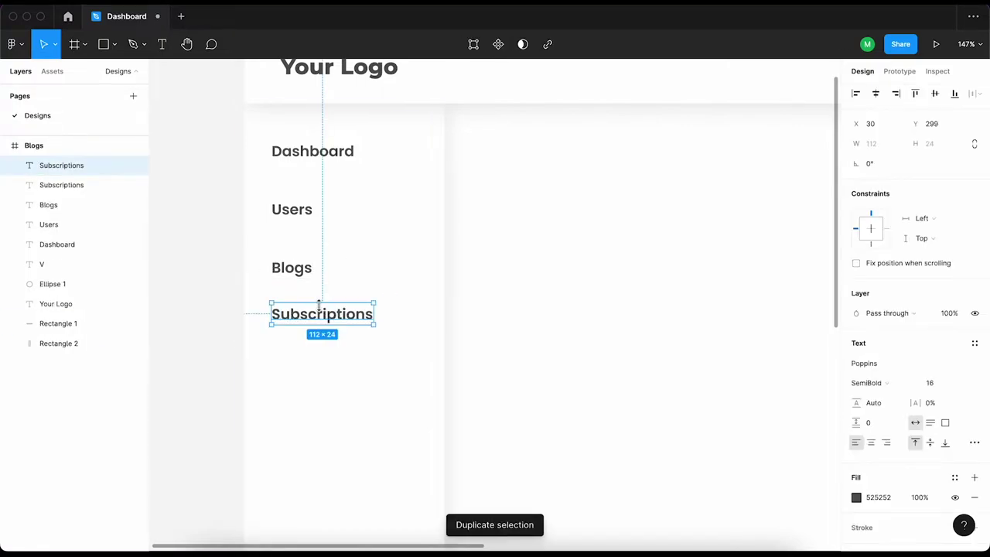
double_click(325, 358)
text(Payme)
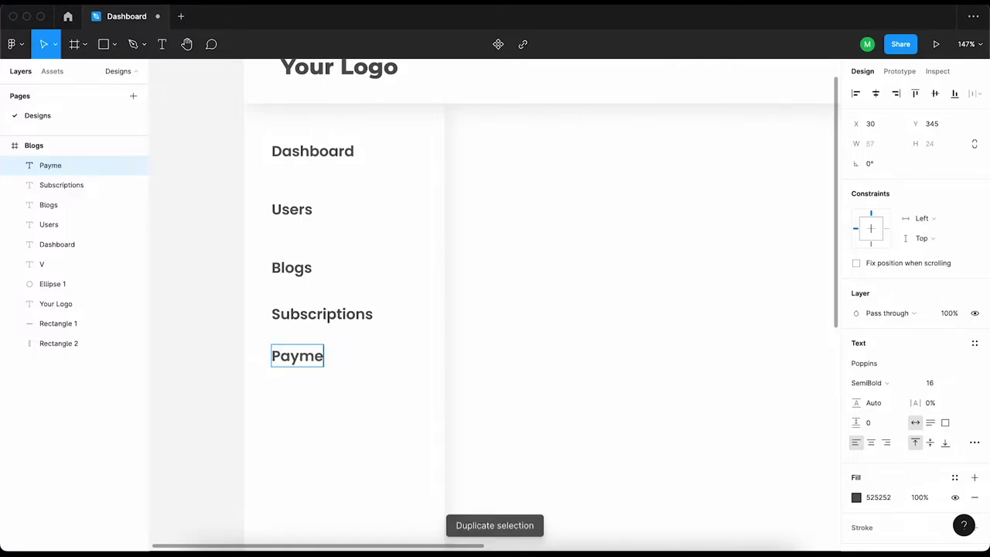
text(nts)
key(Escape)
drag(316, 141, 370, 360)
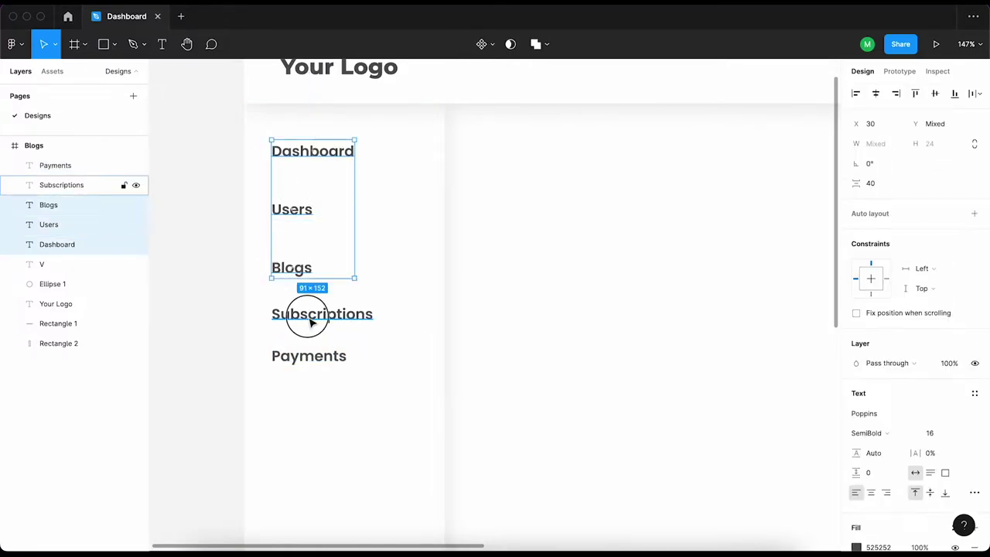
Tidy up the five sidebar menu labels with 50 px vertical spacing
click(363, 356)
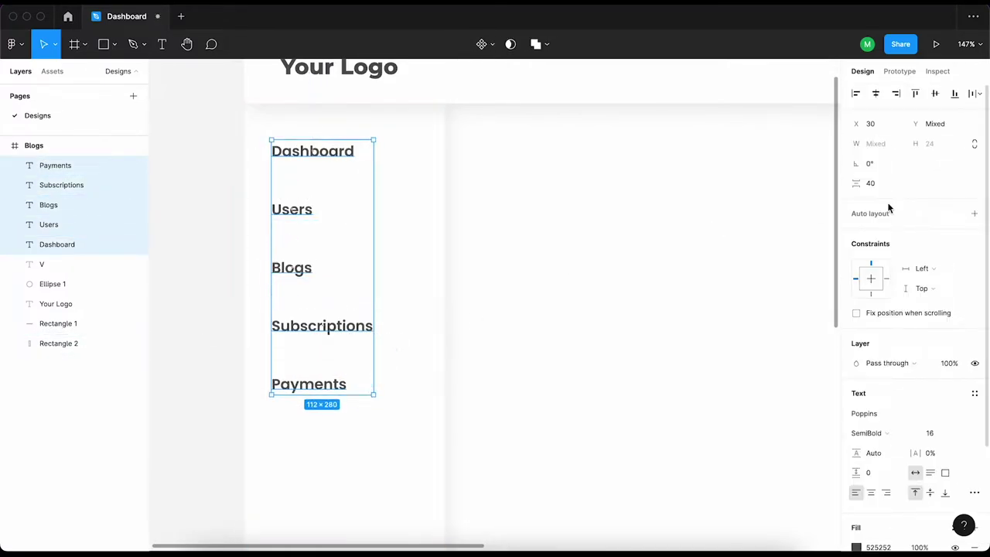
text(50)
key(Return)
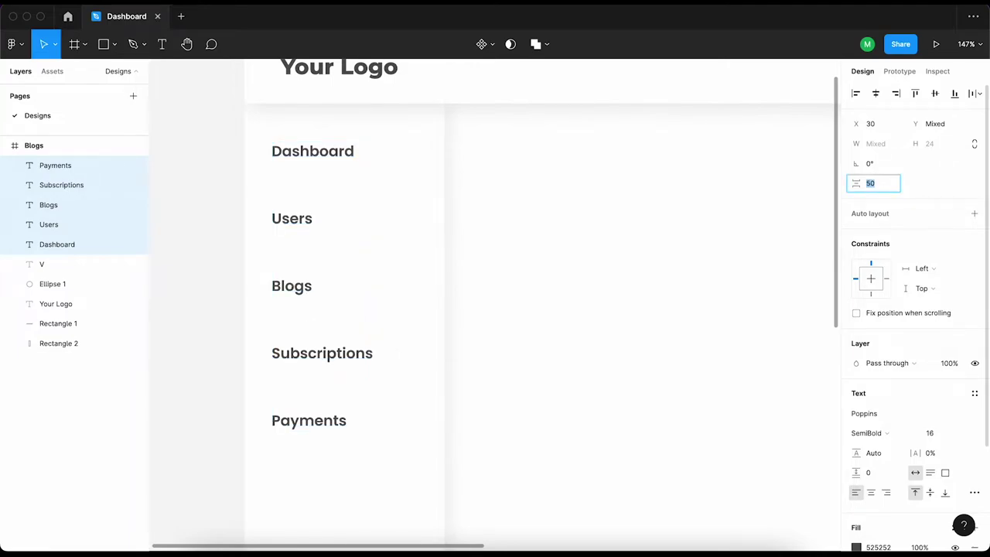
scroll(220, 280, down, 1)
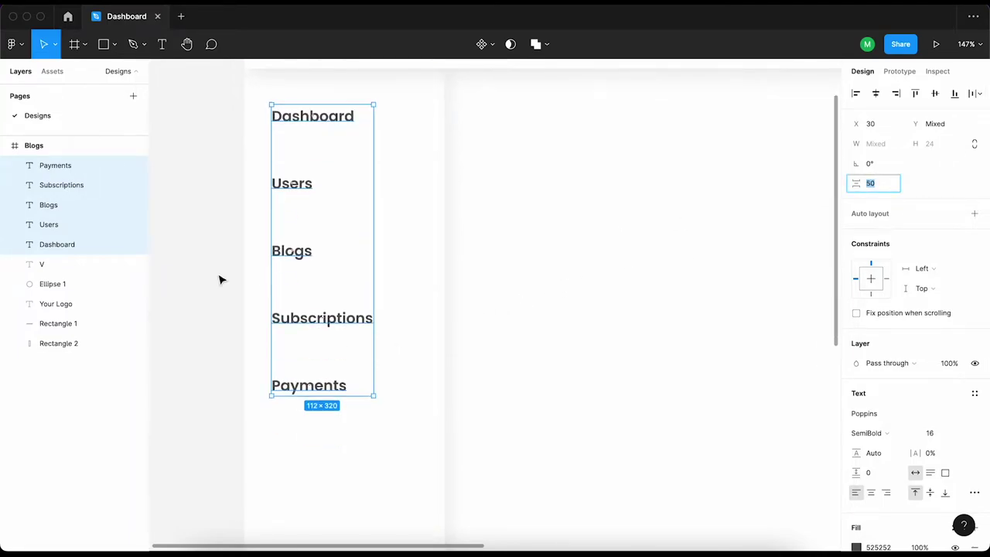
click(220, 280)
scroll(220, 280, down, 2)
Draw a highlight bar across the sidebar behind the Blogs label
key(r)
scroll(270, 218, up, 1)
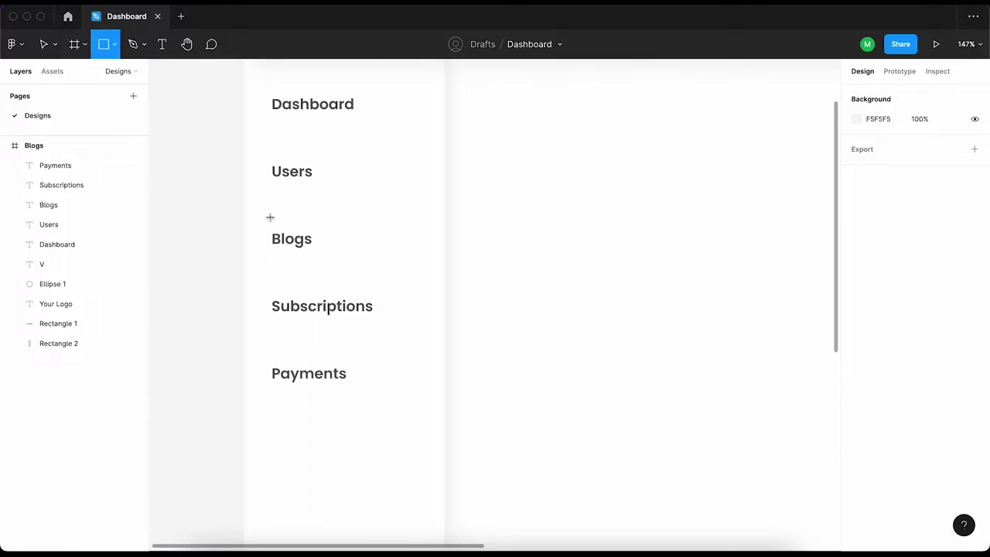
drag(244, 223, 445, 258)
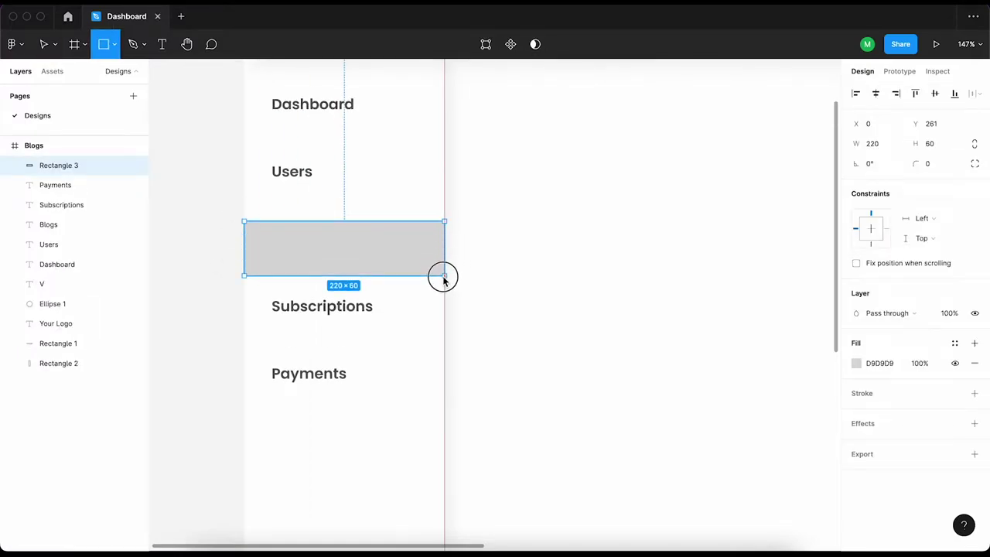
key(bracketleft)
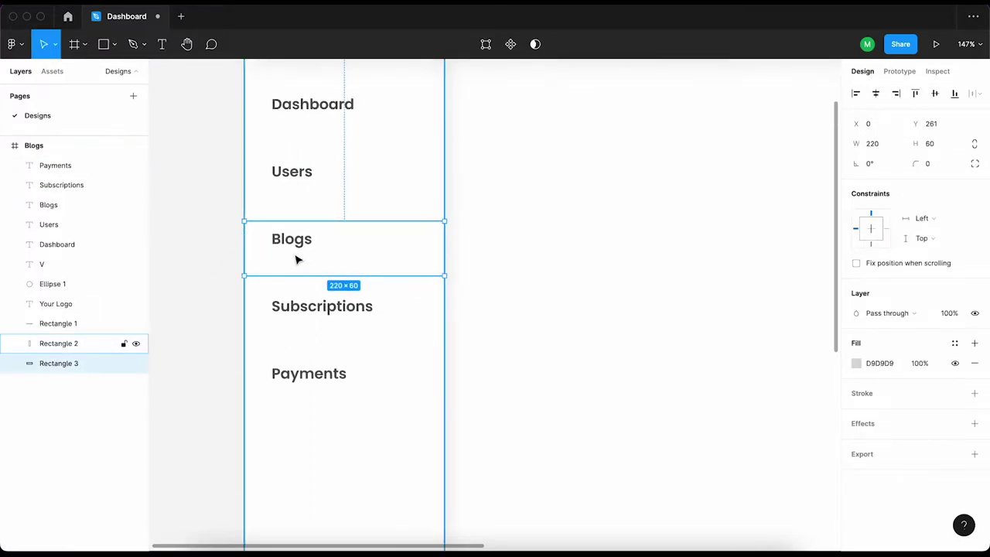
key(ctrl+bracketright)
drag(370, 249, 367, 236)
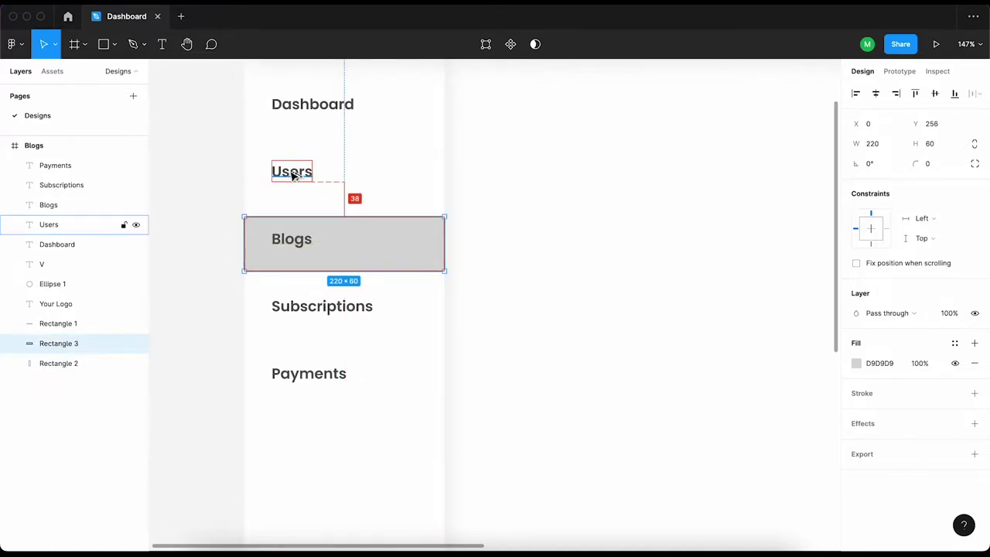
key(Up)
key(Up)
key(Up)
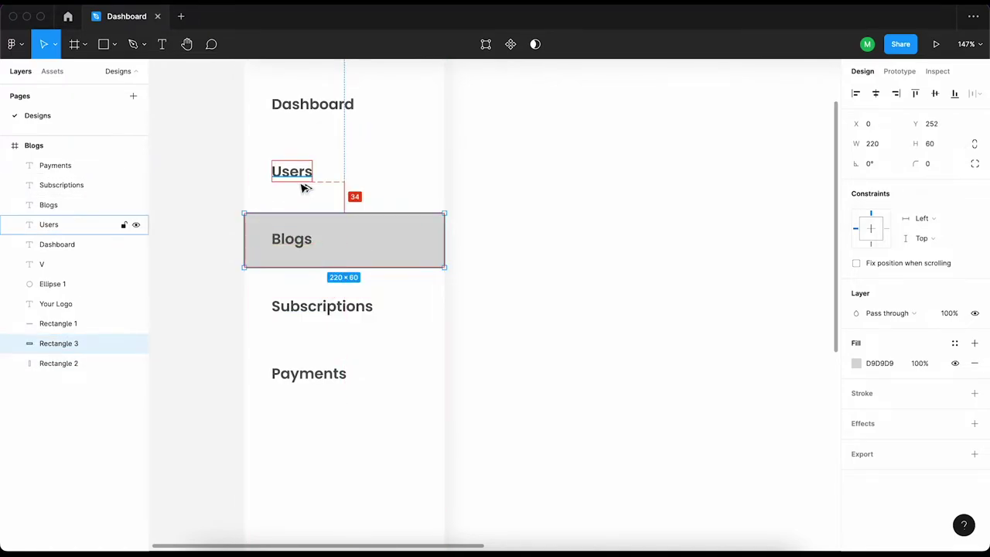
Fill the Blogs highlight bar with medium grey 999999
click(307, 242)
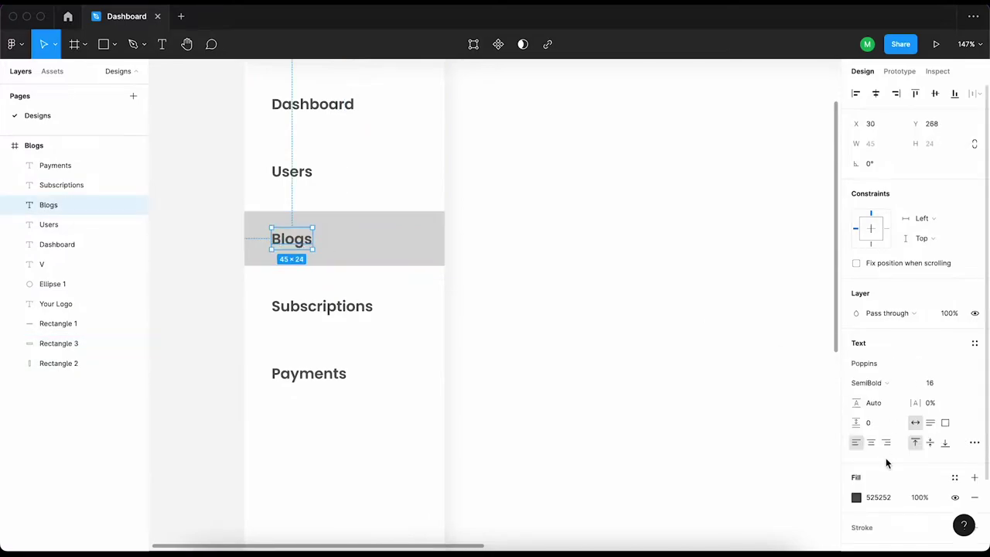
scroll(886, 476, down, 3)
click(385, 261)
scroll(332, 261, down, 3)
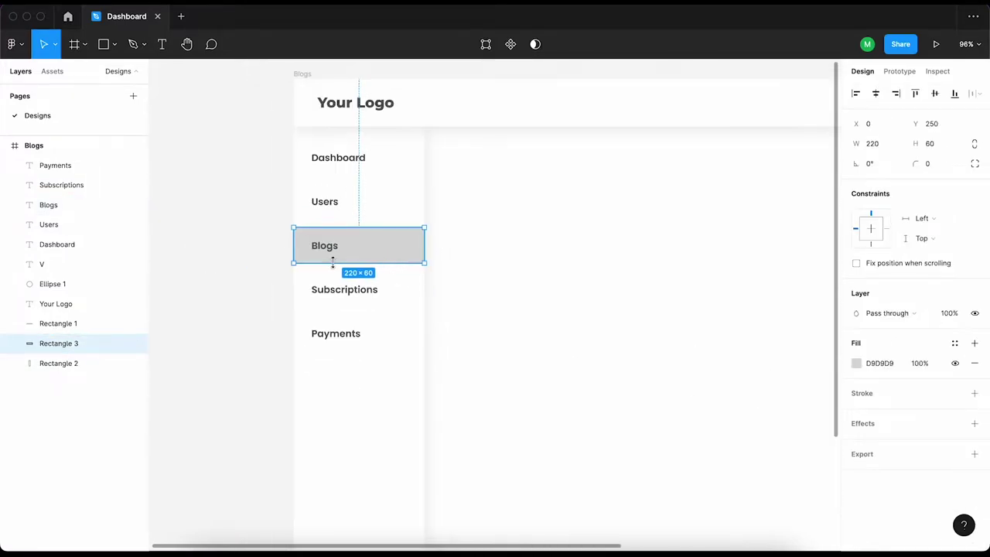
click(371, 260)
scroll(293, 259, up, 2)
scroll(284, 262, right, 3)
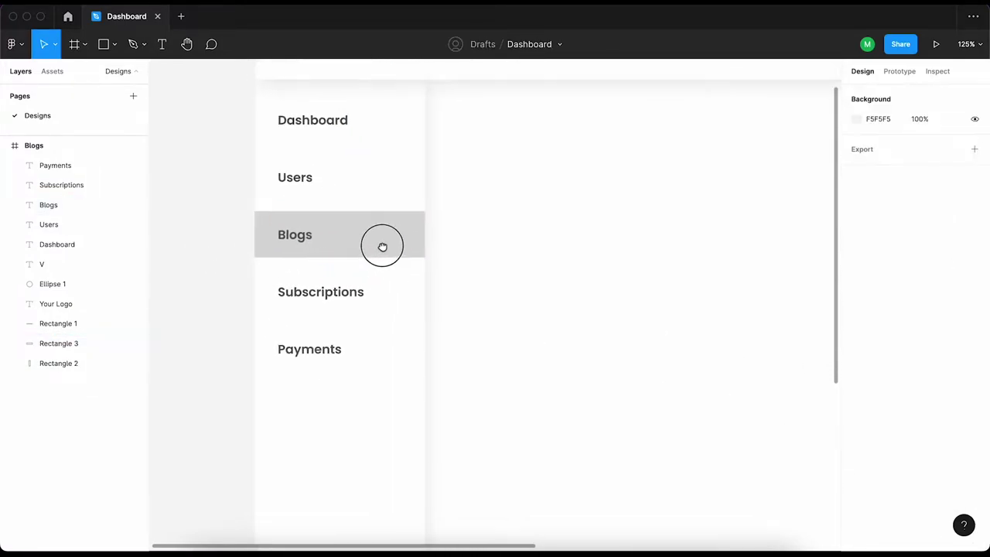
click(382, 244)
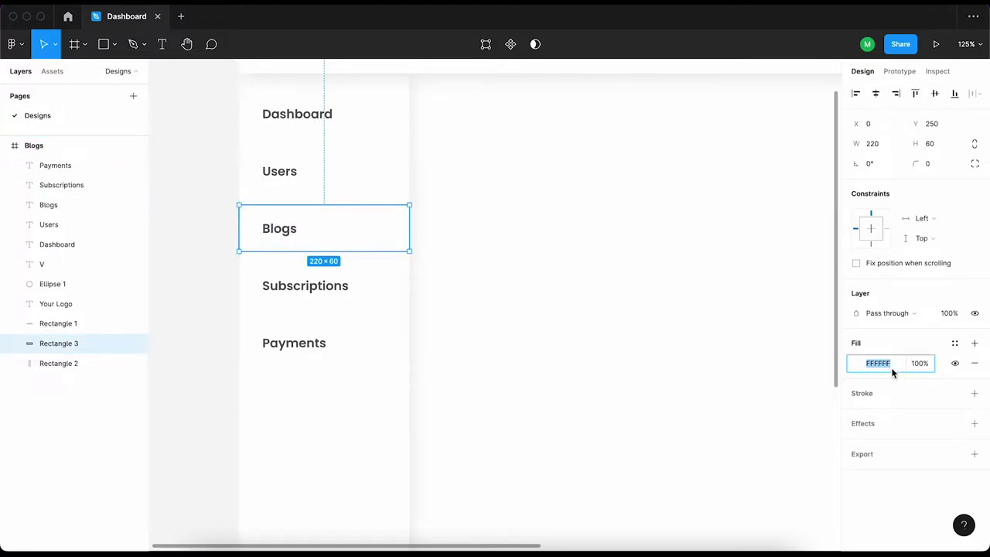
text(999999)
key(Return)
Insert the #677 green palette from Color Palettes and place it above the Blogs frame
right_click(186, 264)
mouse_move(206, 369)
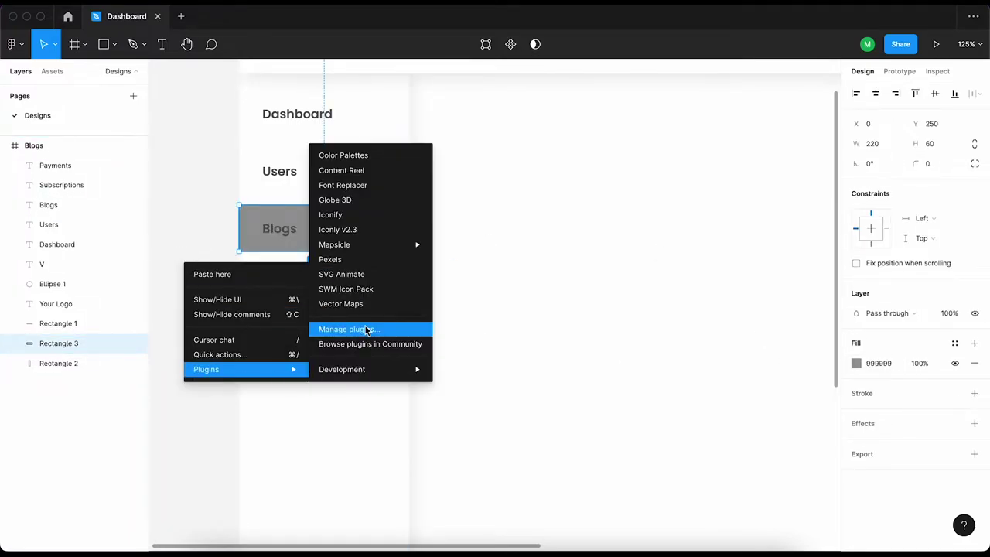
click(369, 164)
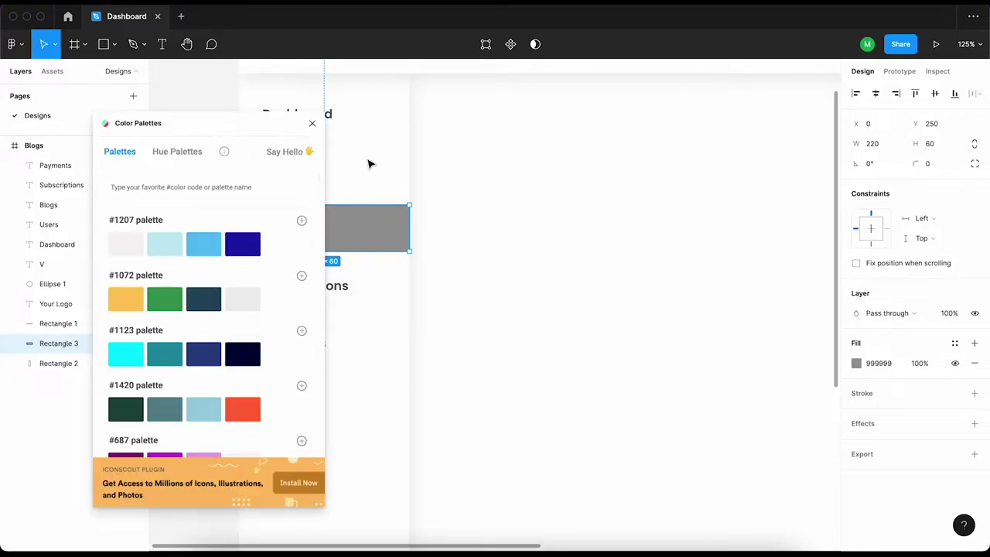
scroll(263, 295, down, 2)
scroll(262, 296, down, 2)
scroll(259, 299, down, 5)
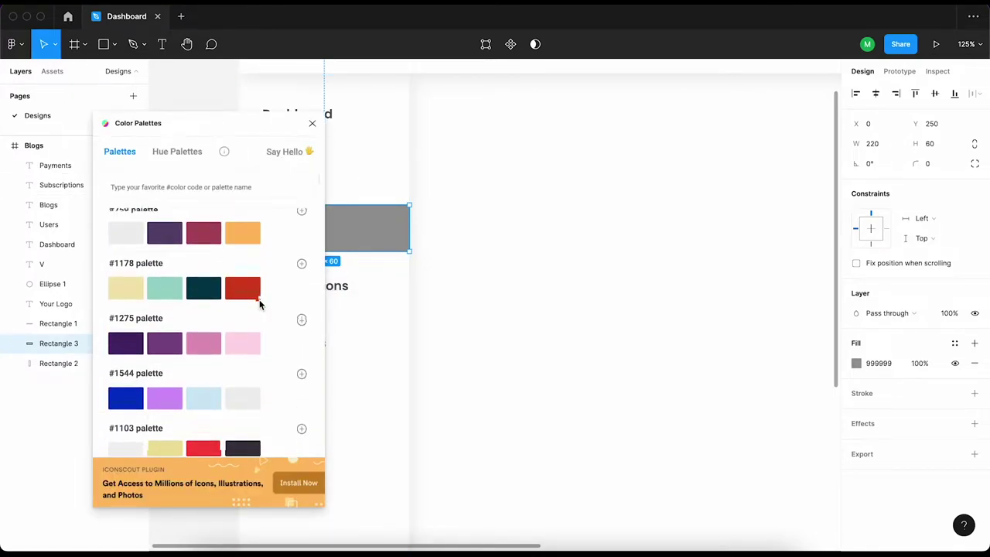
scroll(259, 302, down, 5)
scroll(259, 304, down, 3)
scroll(259, 304, down, 5)
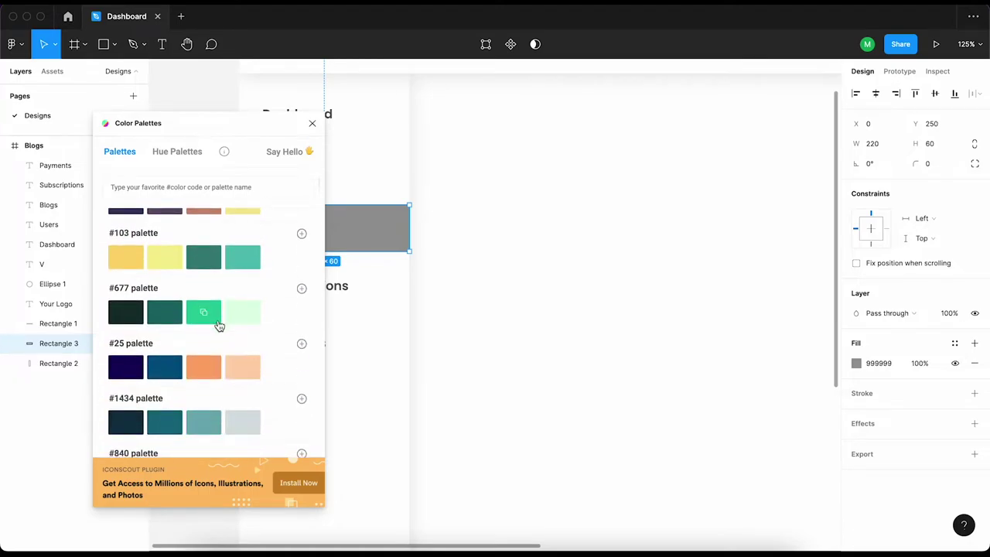
click(301, 290)
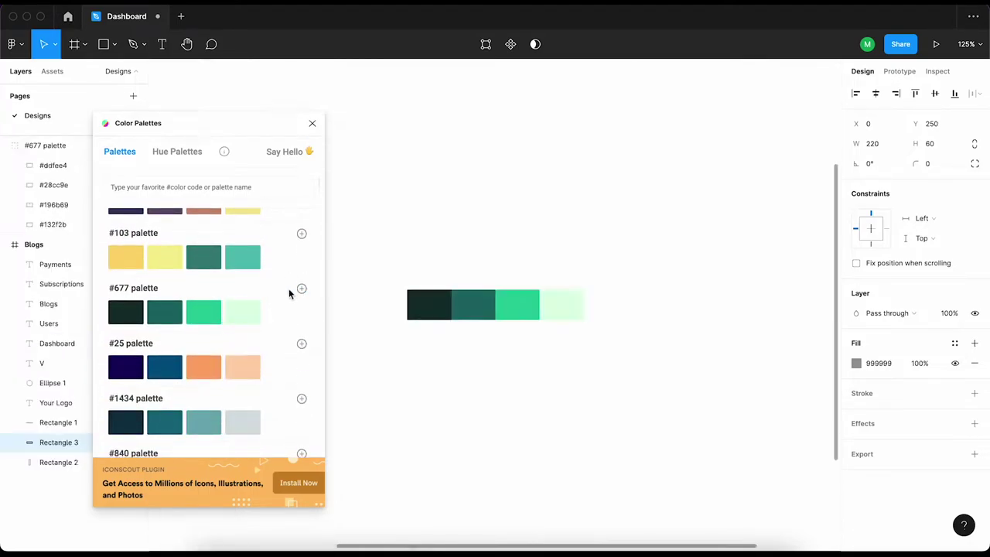
click(312, 124)
ctrl+scroll(502, 323, down, 5)
mouse_move(539, 323)
mouse_down()
mouse_move(323, 132)
mouse_move(310, 131)
mouse_up()
Change the frame's 525252 text colour to the darkest palette green 132F2B
click(34, 245)
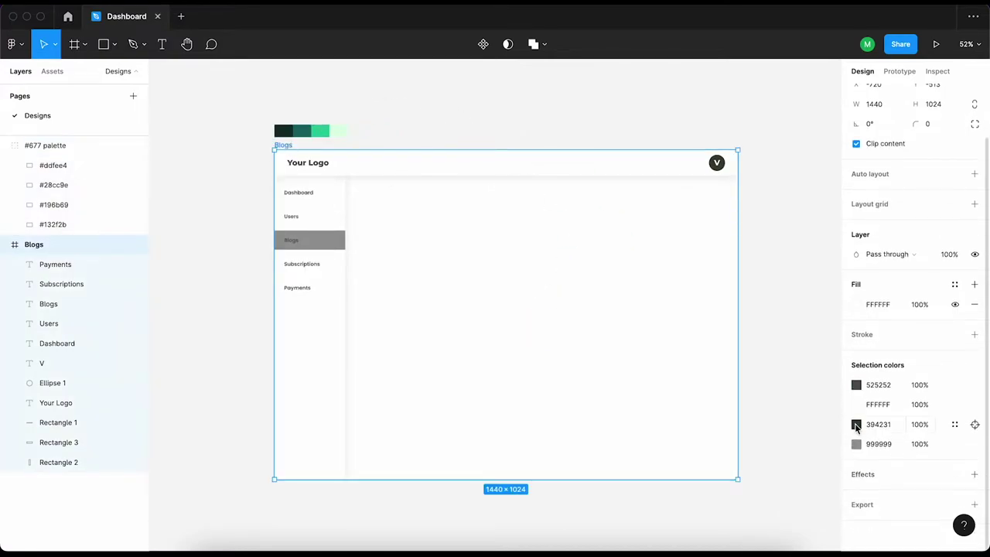
ctrl+scroll(275, 152, up, 2)
click(856, 424)
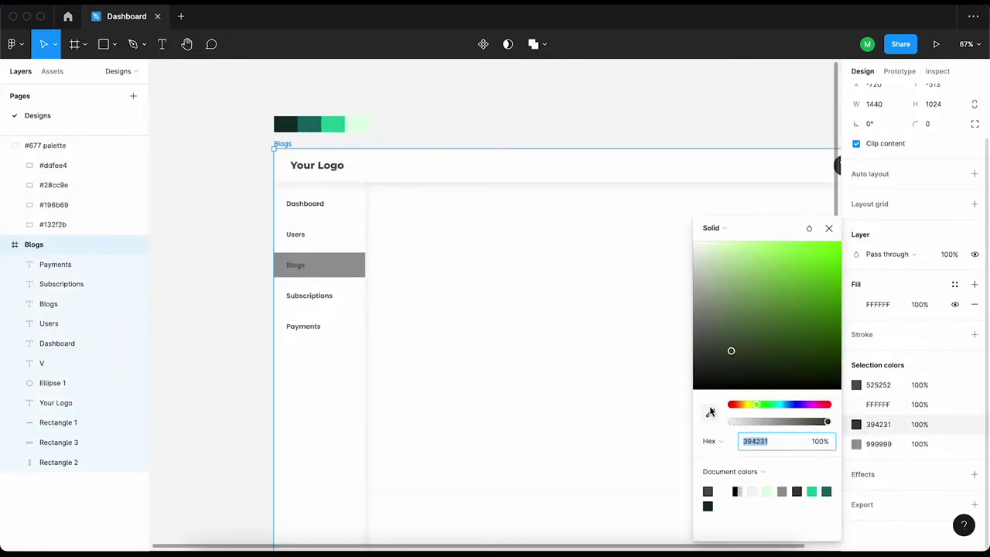
click(287, 125)
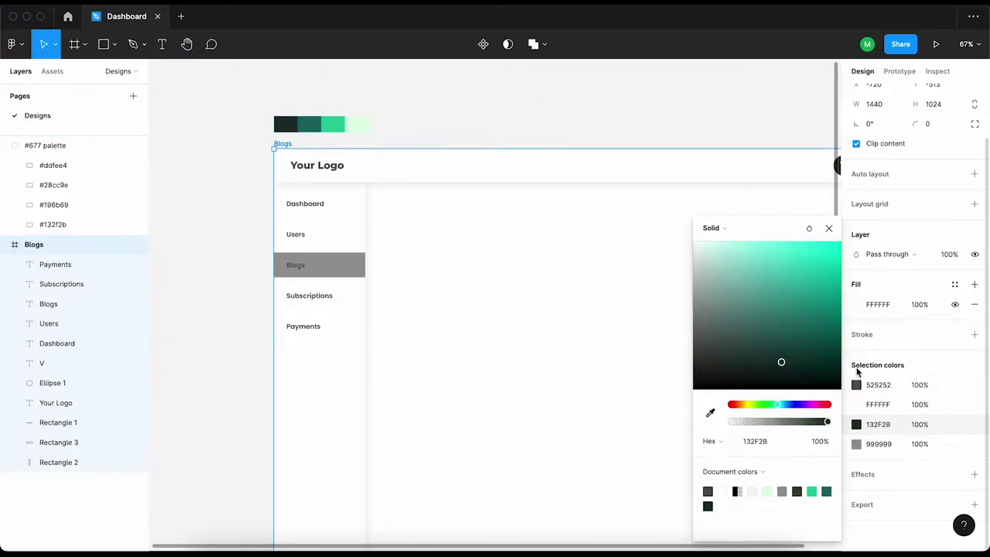
click(857, 385)
key(i)
click(286, 125)
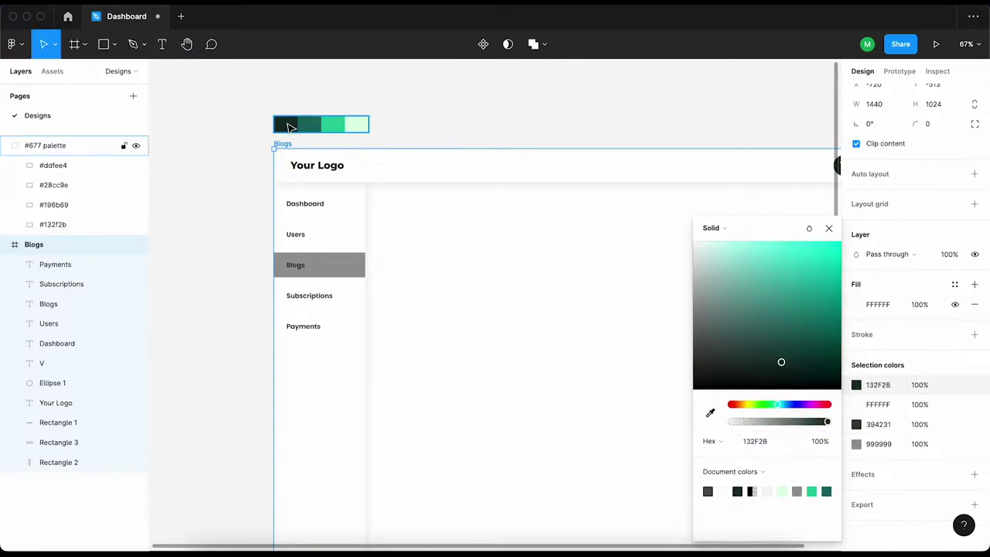
click(456, 95)
Eyedrop the darkest palette green onto the Blogs highlight bar
scroll(456, 96, down, 1)
click(317, 217)
scroll(478, 271, up, 1)
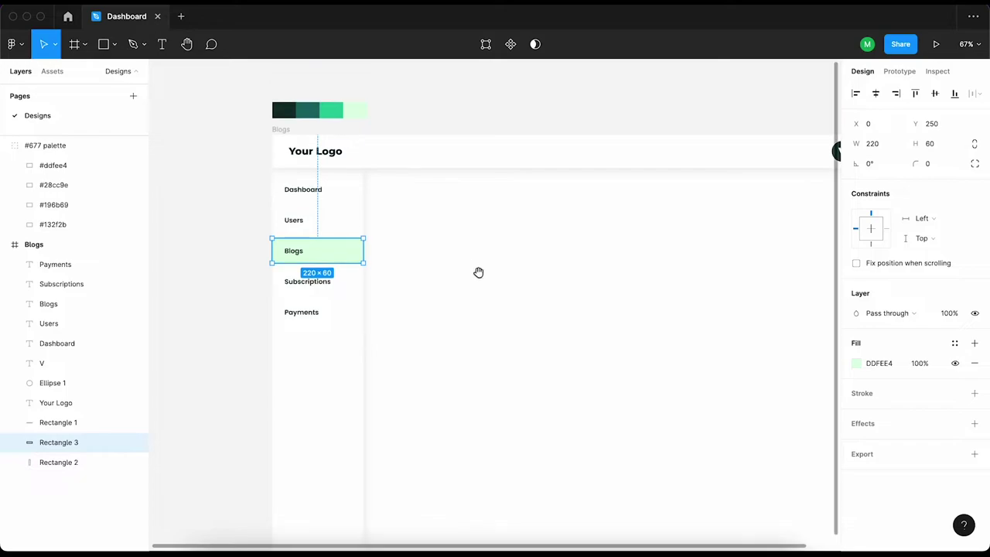
scroll(375, 271, left, 1)
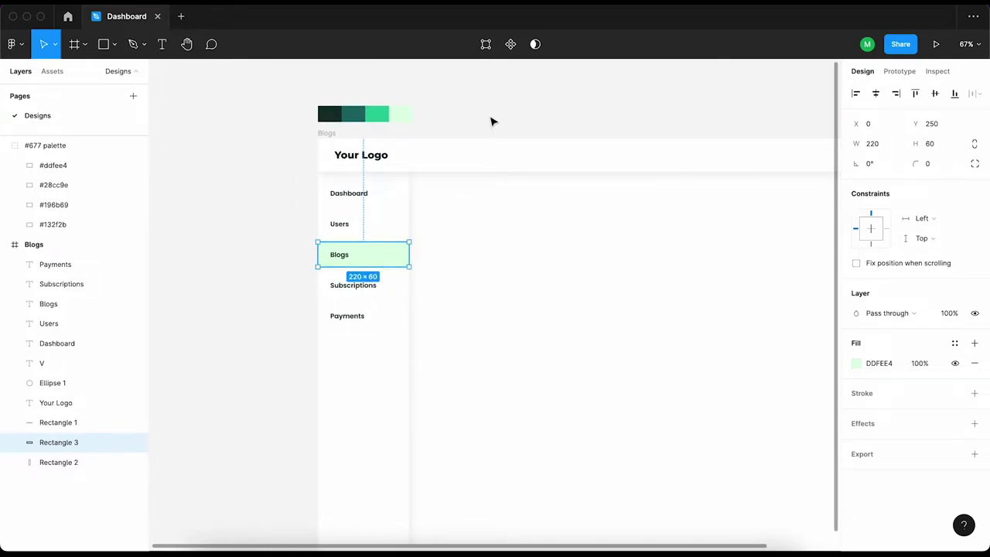
click(491, 121)
scroll(548, 259, right, 1)
click(356, 248)
click(452, 235)
scroll(488, 229, down, 1)
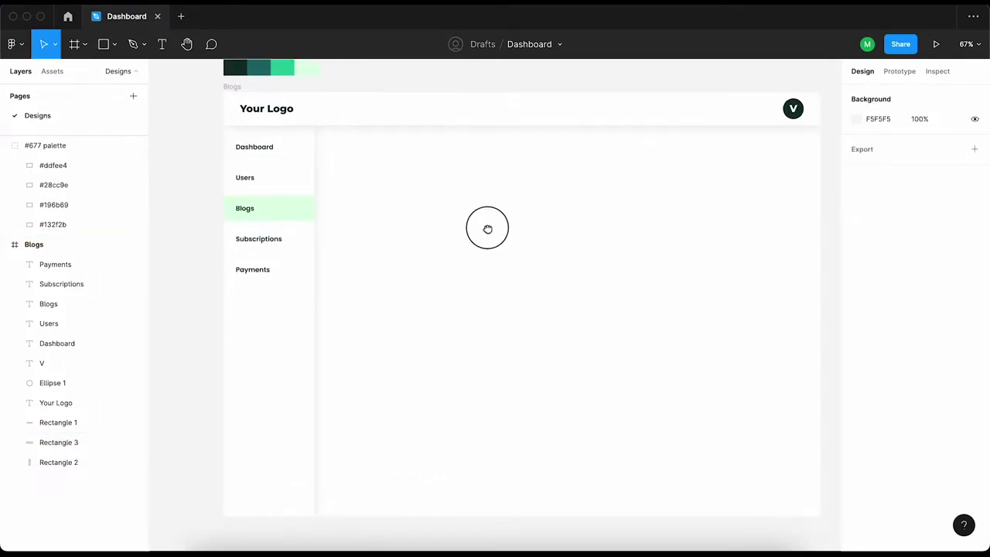
scroll(247, 237, up, 2)
click(266, 225)
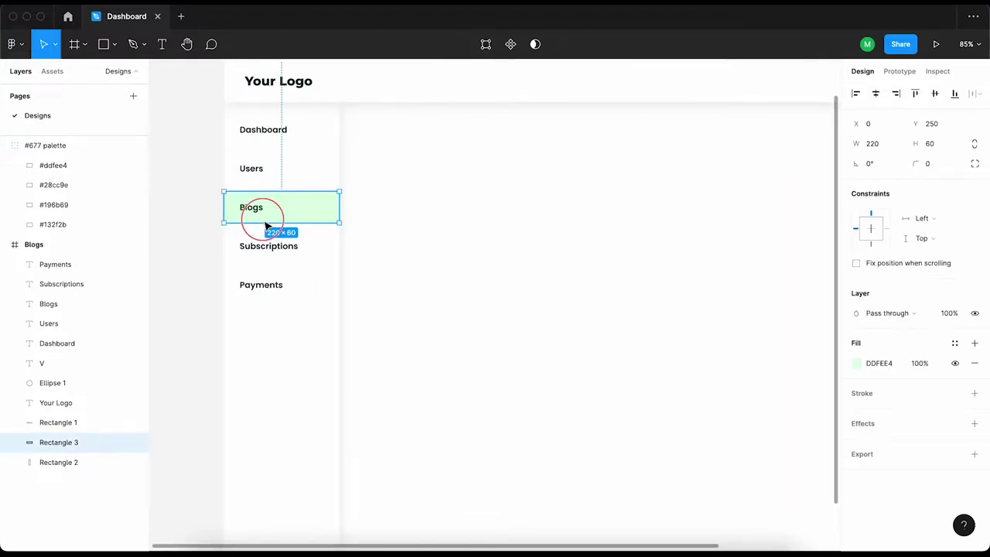
scroll(266, 224, up, 3)
key(i)
click(238, 139)
click(435, 148)
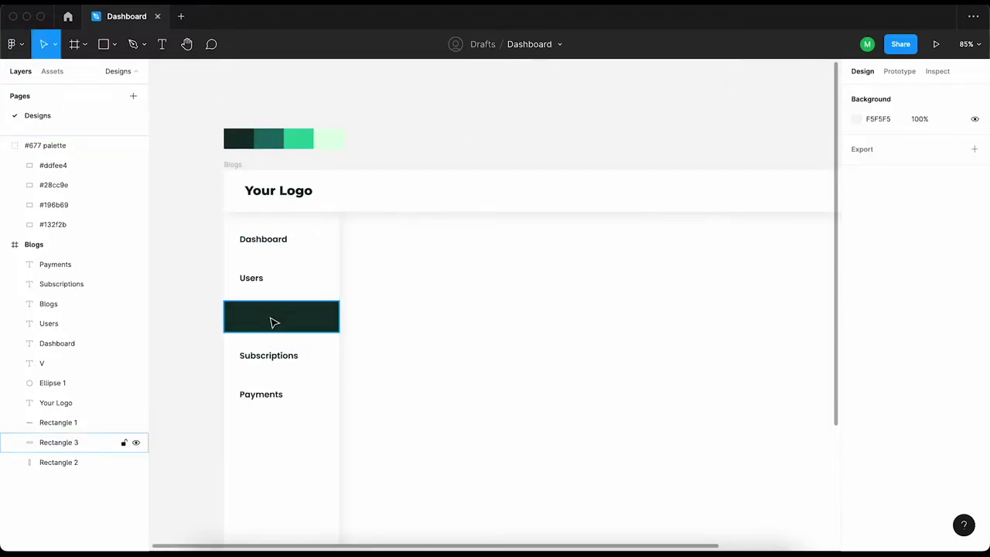
Make the Blogs label text white (FFFFFF)
click(272, 322)
click(886, 500)
text(FFFFFF)
key(Return)
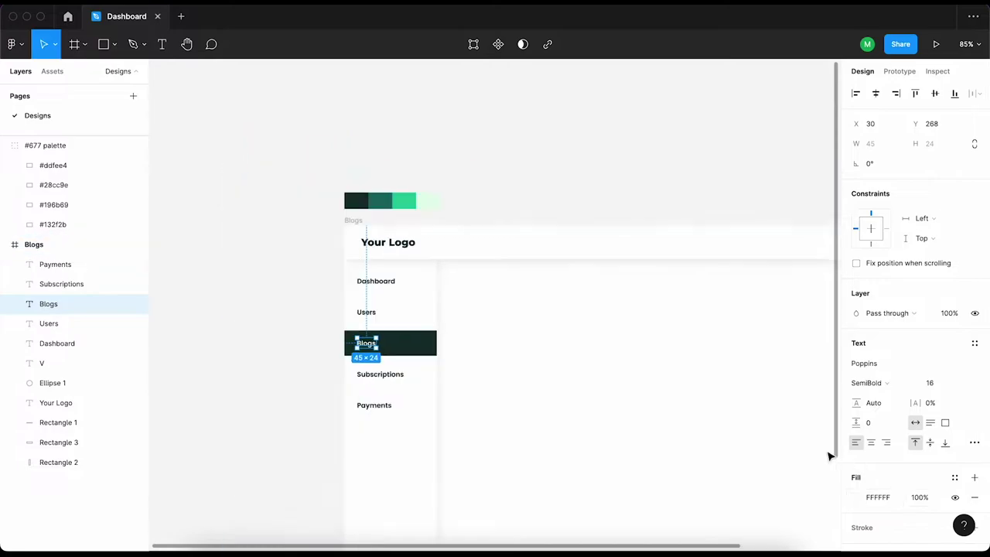
Eyedrop the bright green swatch #28CC9E onto the Blogs highlight bar
scroll(491, 289, up, 1)
click(398, 378)
key(i)
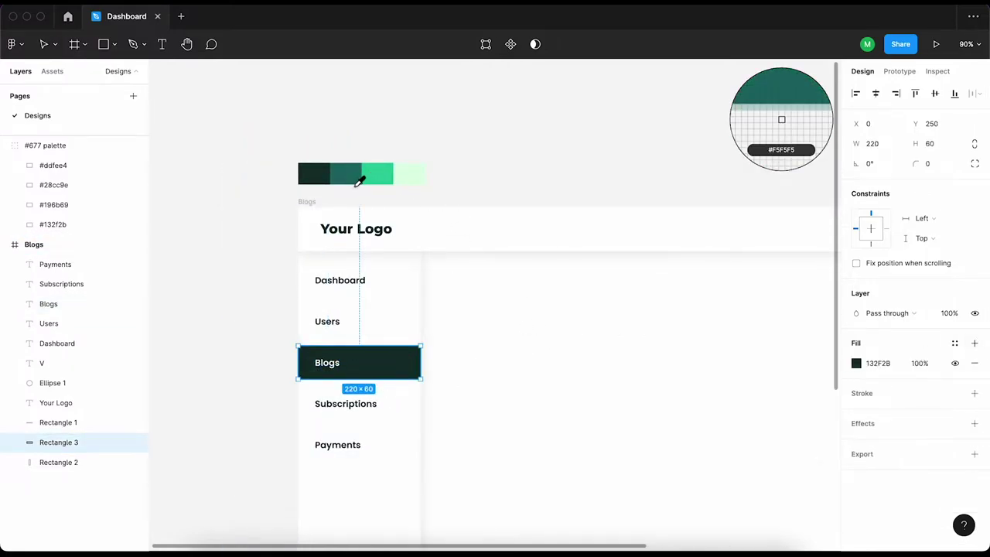
click(358, 180)
click(367, 128)
scroll(362, 331, down, 2)
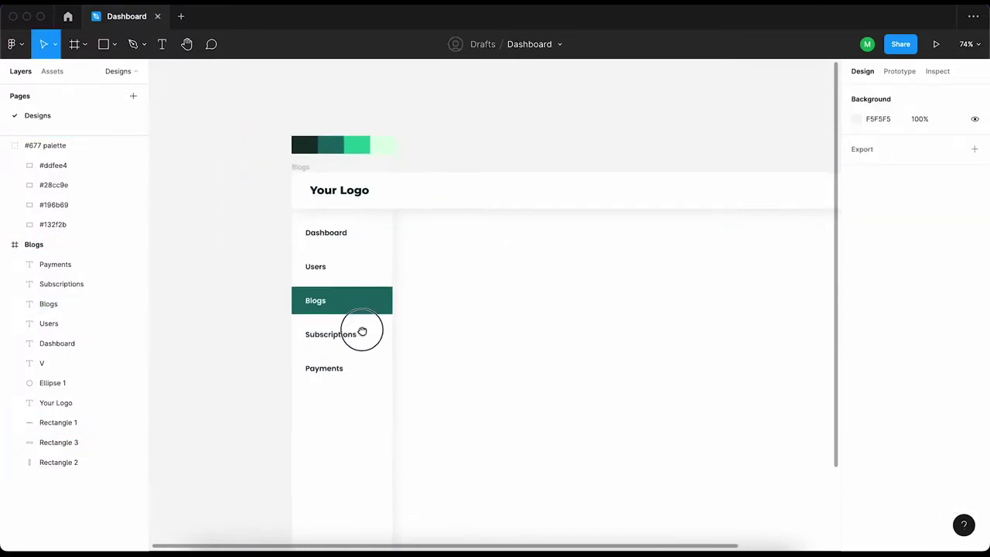
scroll(362, 331, down, 1)
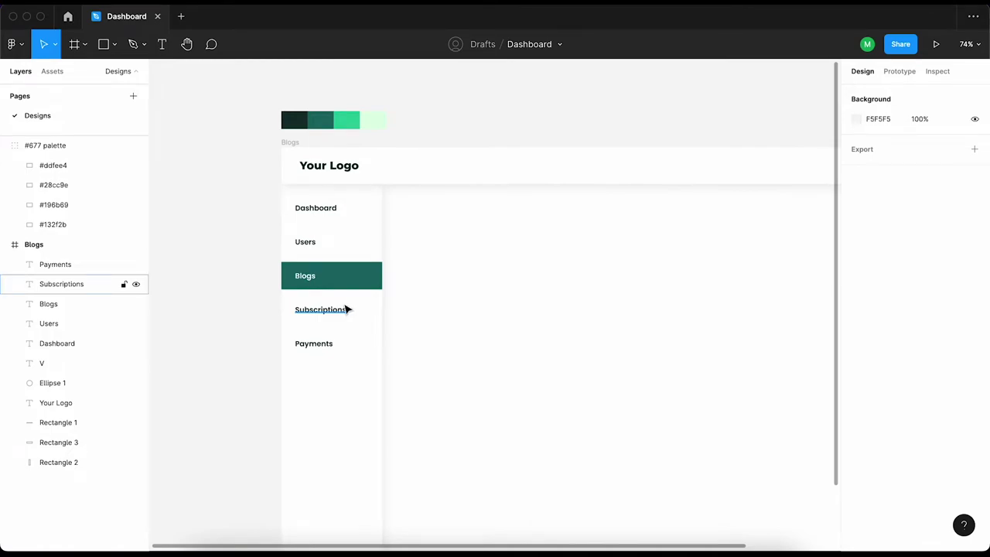
click(352, 281)
key(i)
click(347, 120)
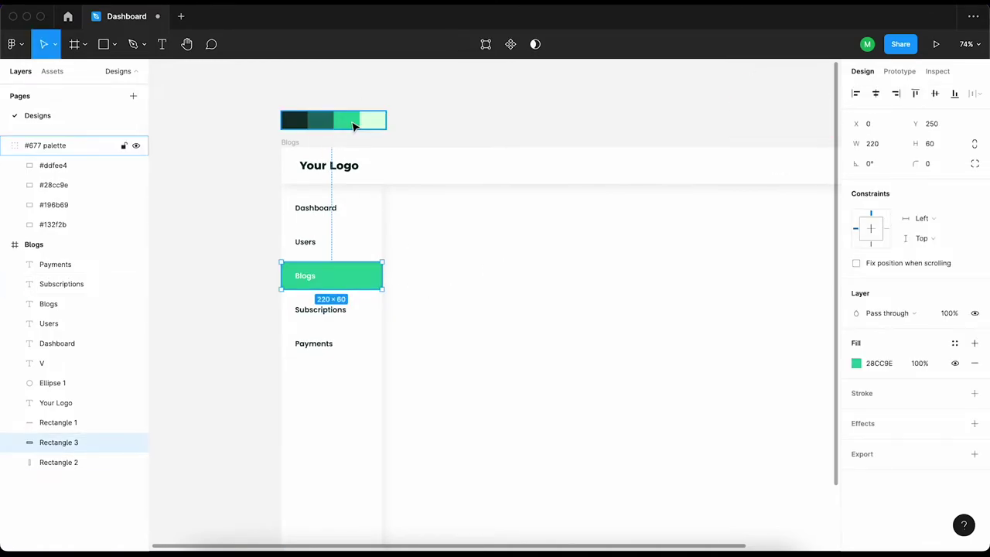
click(350, 233)
click(332, 281)
scroll(332, 281, up, 5)
key(ctrl+d)
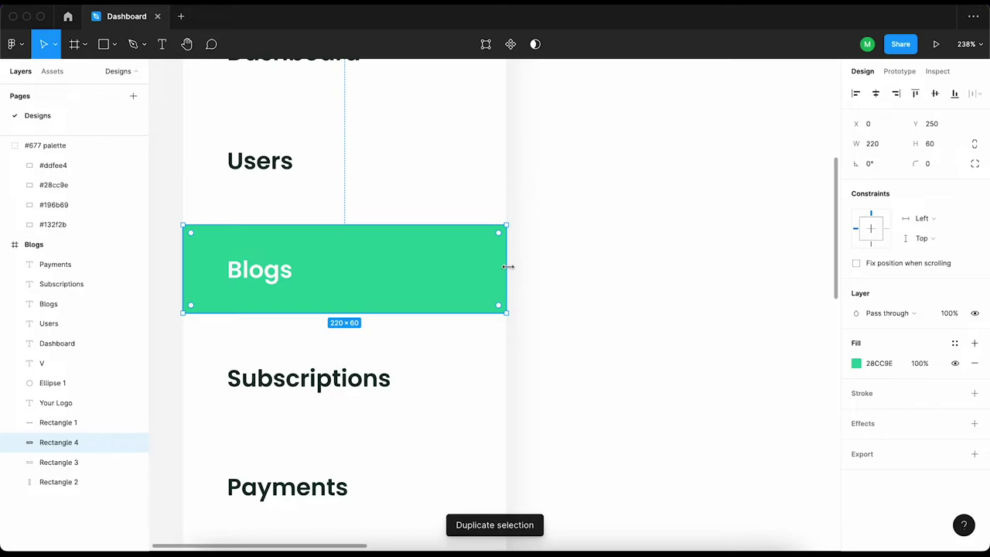
drag(507, 267, 211, 272)
click(882, 144)
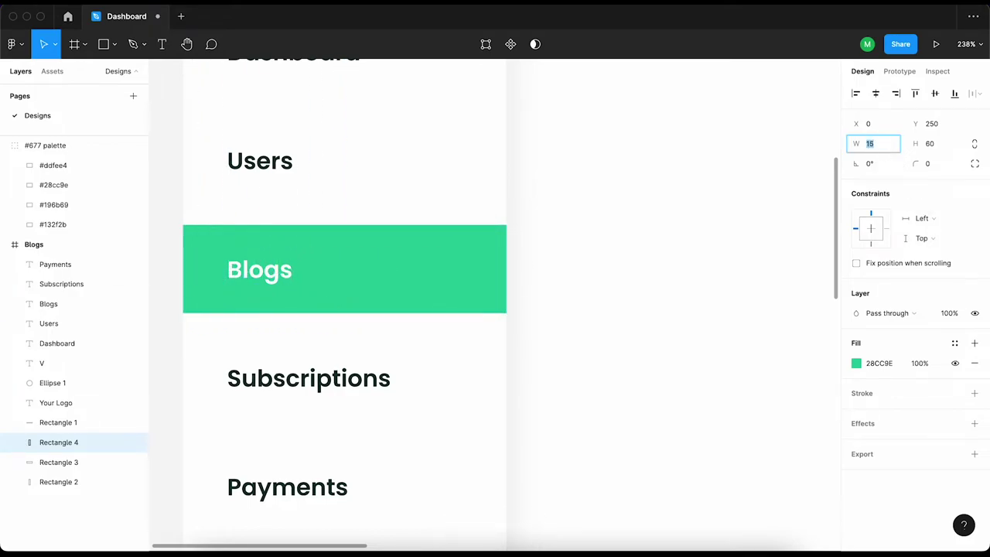
text(10)
scroll(605, 214, down, 5)
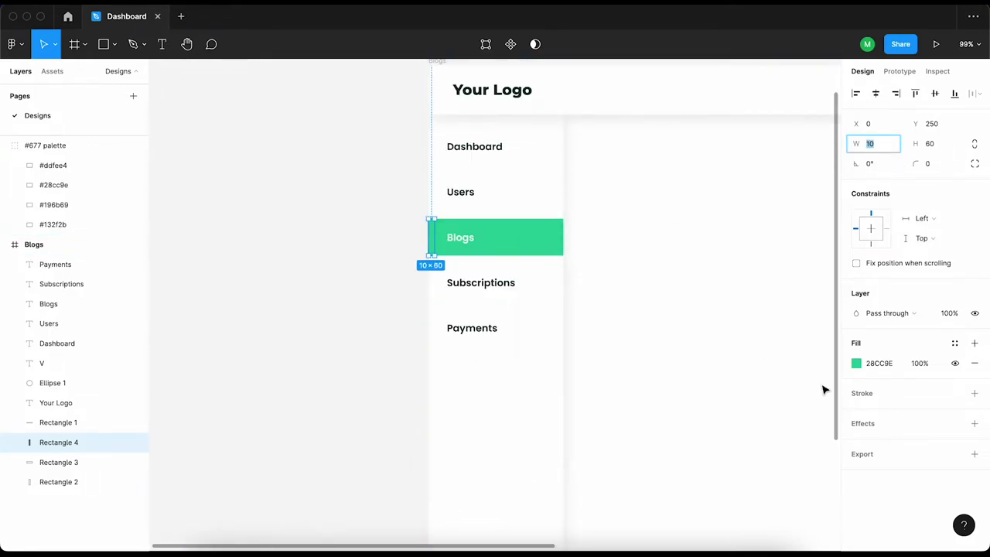
click(857, 364)
click(710, 414)
scroll(495, 232, up, 3)
click(496, 124)
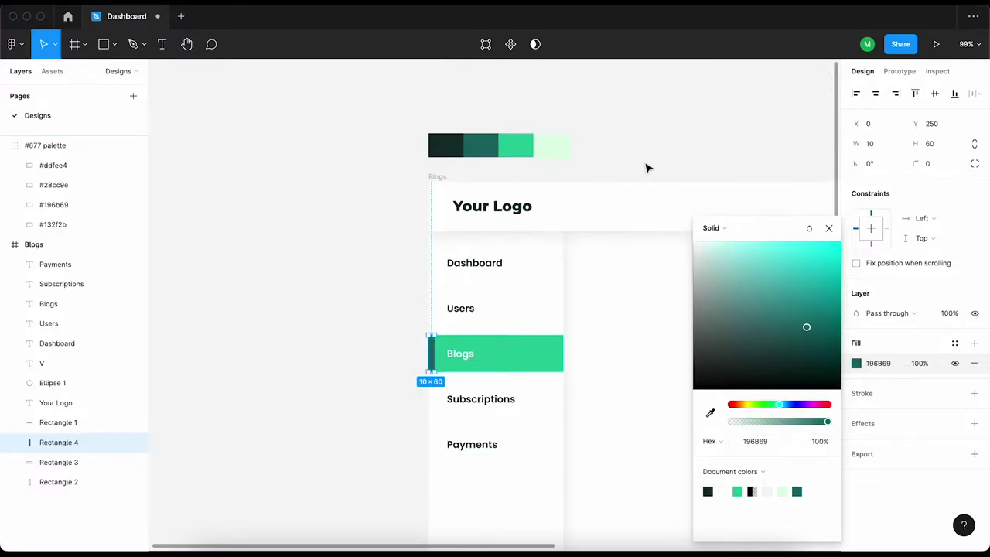
click(647, 166)
scroll(511, 310, down, 2)
click(417, 298)
scroll(263, 336, down, 2)
click(263, 336)
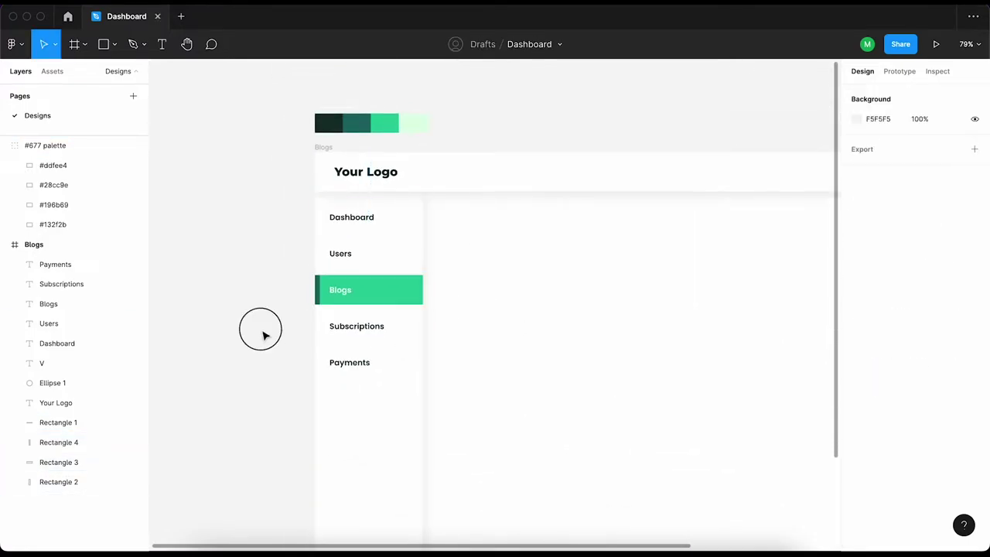
drag(471, 317, 436, 293)
scroll(437, 294, down, 2)
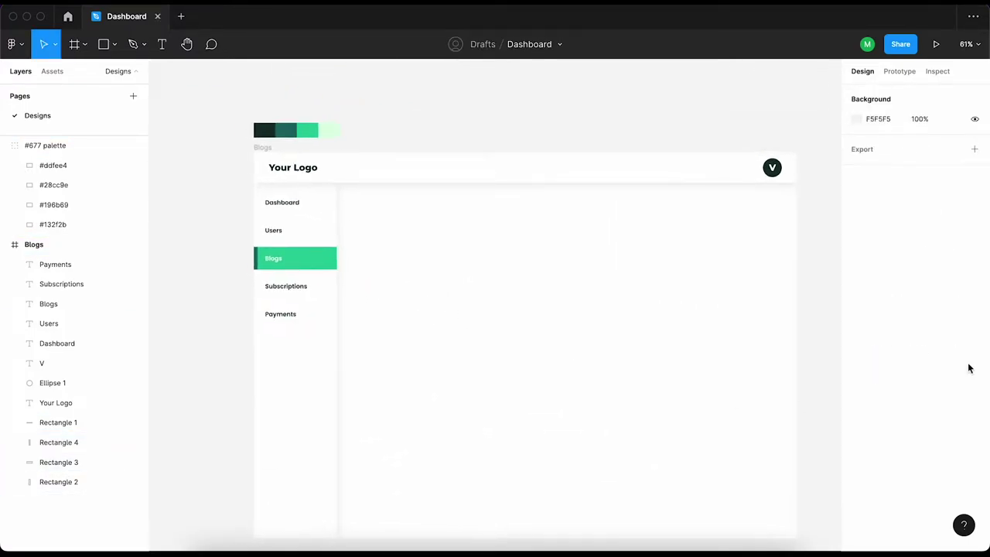
right_click(418, 99)
click(635, 210)
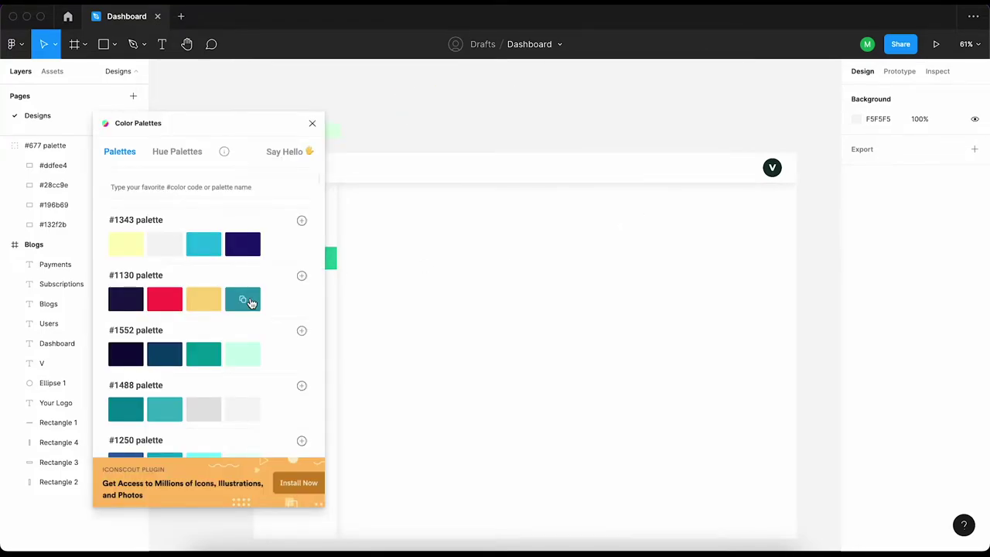
scroll(272, 298, up, 4)
scroll(272, 300, up, 4)
scroll(272, 301, up, 4)
scroll(271, 302, up, 3)
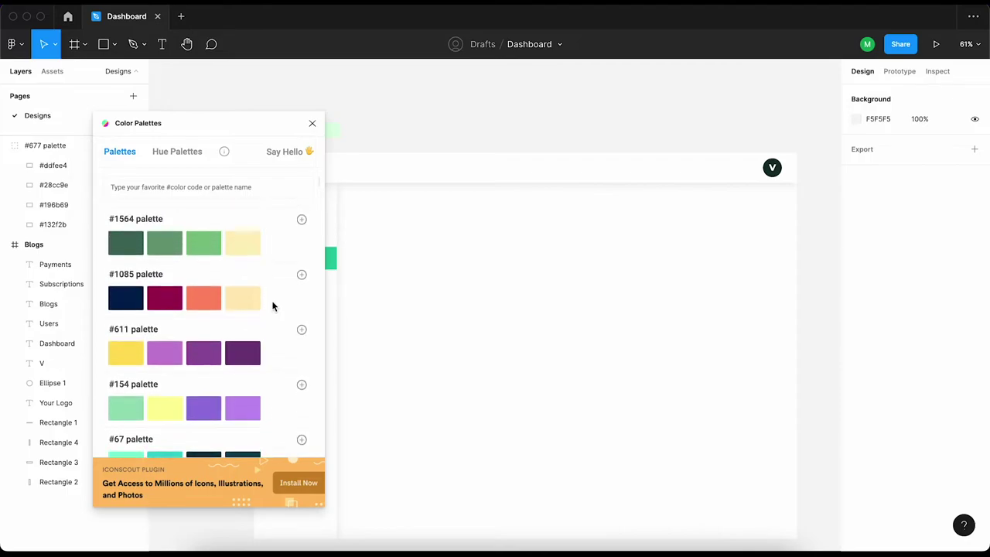
scroll(263, 306, up, 3)
scroll(238, 306, down, 5)
scroll(238, 310, down, 3)
scroll(217, 263, down, 3)
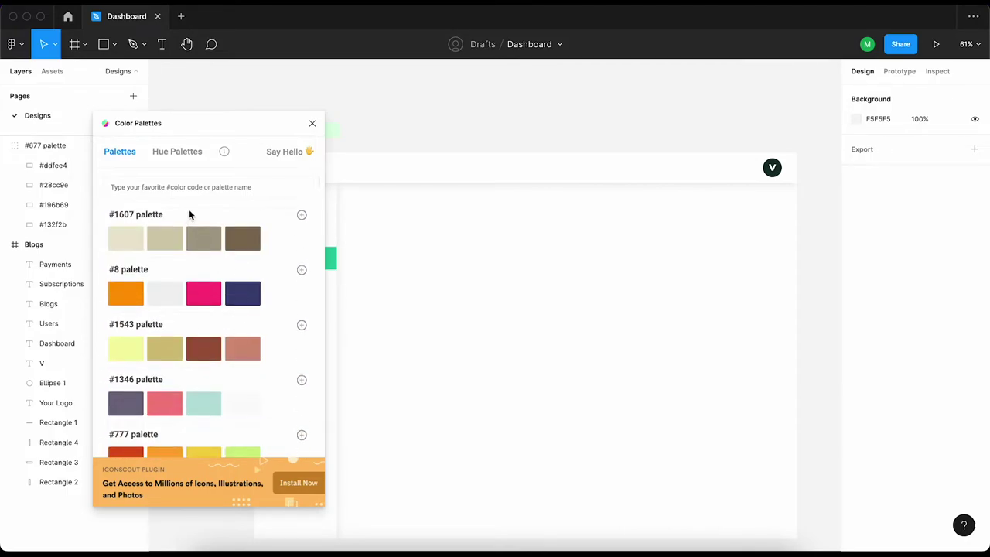
click(203, 186)
text(ree)
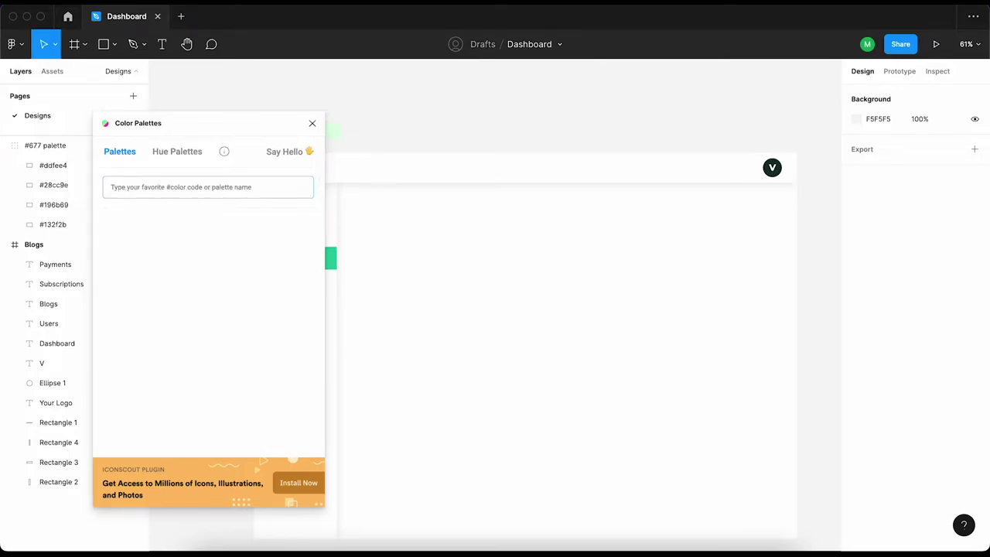
scroll(225, 325, down, 5)
scroll(207, 322, down, 5)
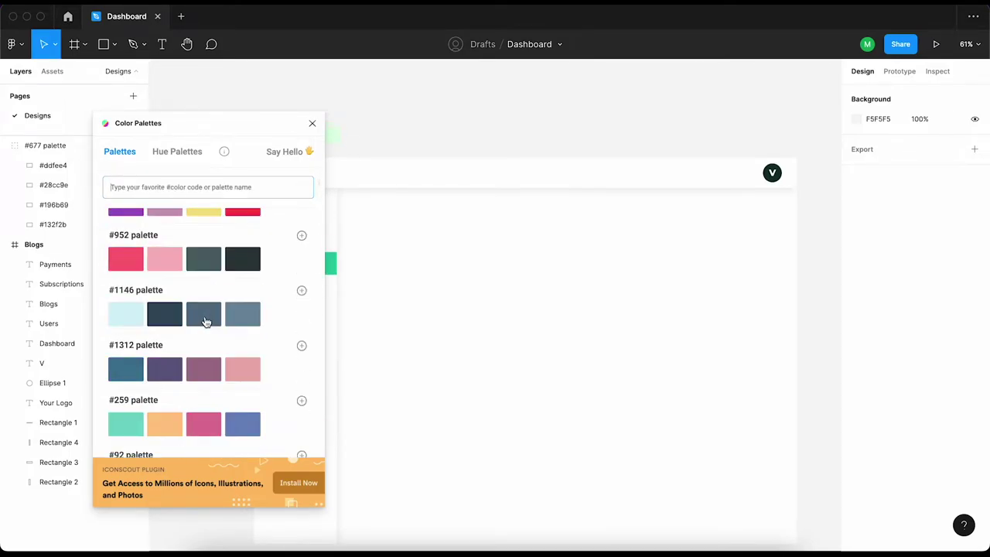
scroll(210, 323, down, 5)
scroll(211, 322, down, 5)
scroll(211, 323, down, 5)
scroll(210, 322, down, 5)
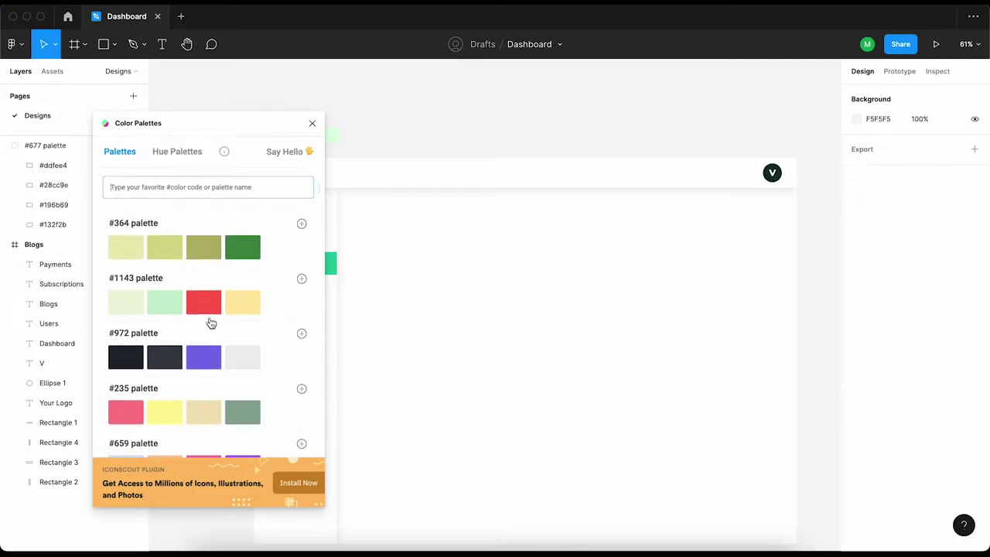
scroll(210, 323, down, 5)
scroll(209, 333, down, 5)
scroll(209, 334, down, 5)
scroll(209, 349, down, 2)
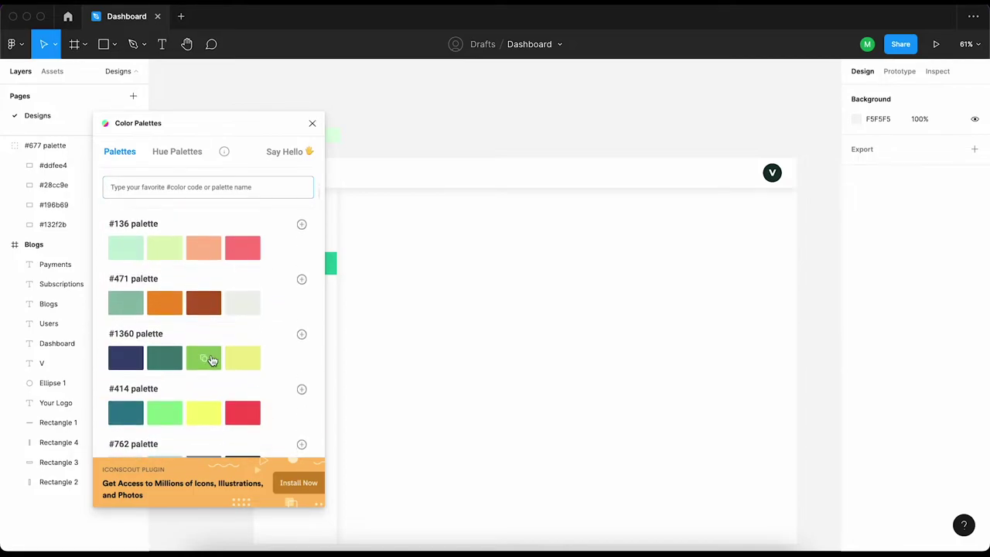
scroll(211, 360, down, 2)
scroll(211, 360, down, 5)
scroll(212, 359, down, 5)
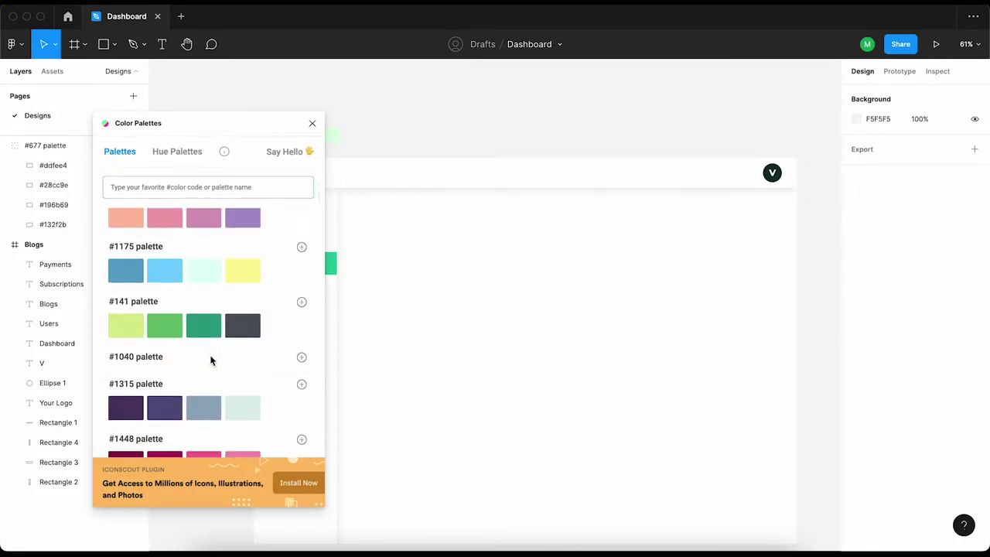
scroll(162, 315, down, 1)
click(205, 317)
click(312, 123)
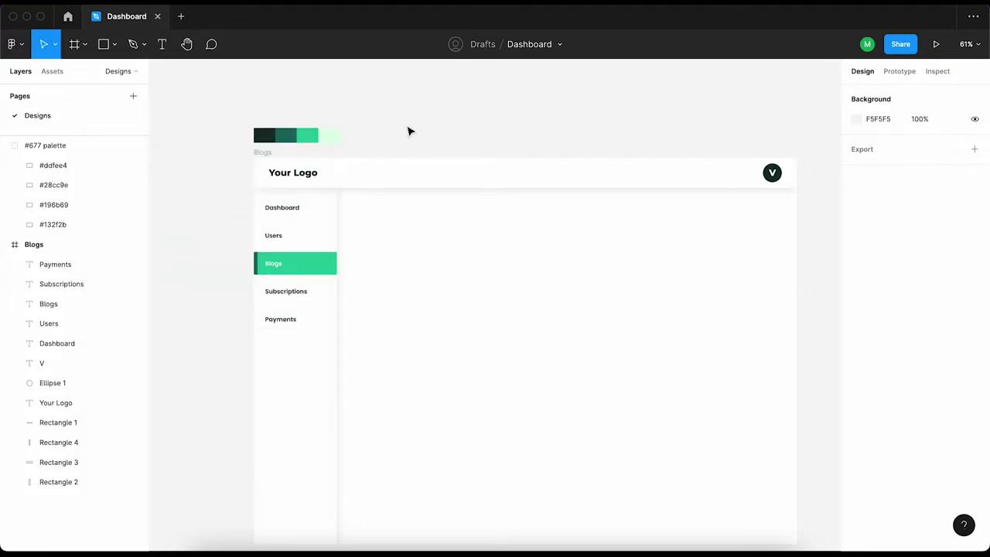
Recolour the third palette swatch and the Blogs bar to green 68C170
click(304, 138)
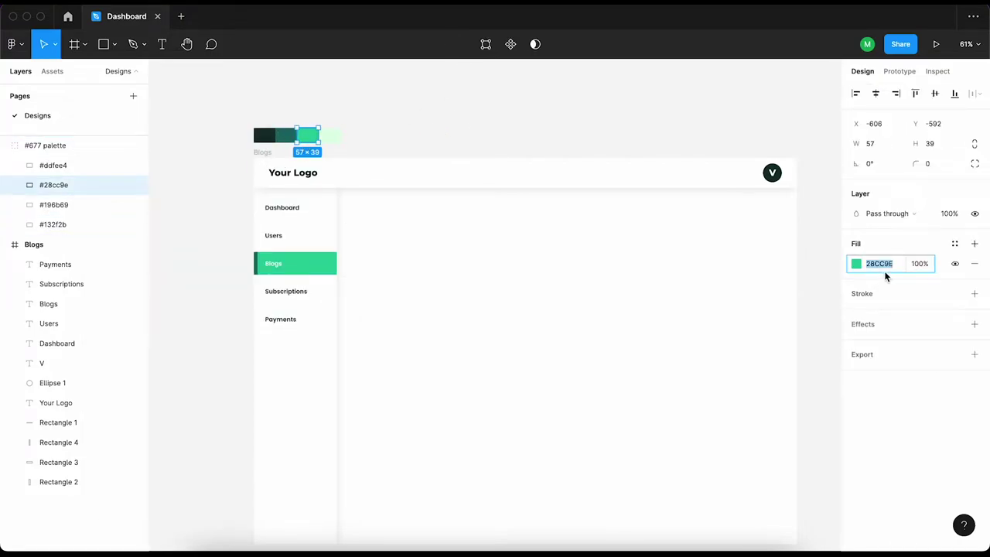
key(Return)
click(295, 263)
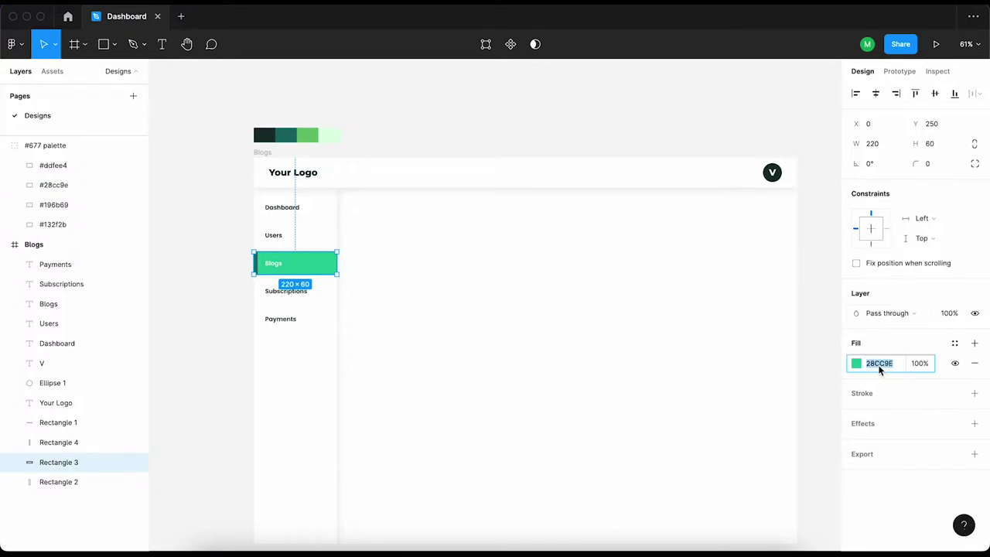
click(508, 143)
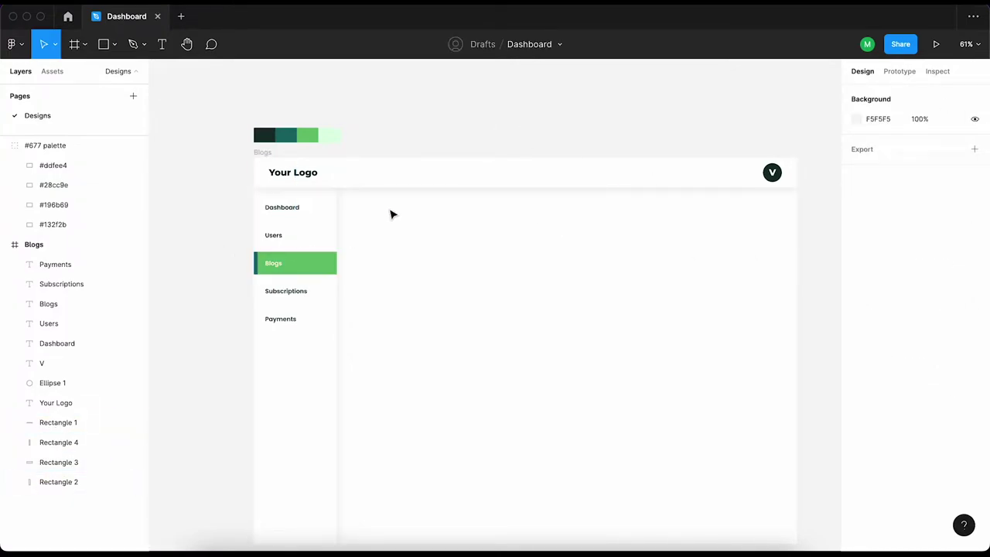
Set the Blogs highlight bar's fill opacity to 80%
click(331, 264)
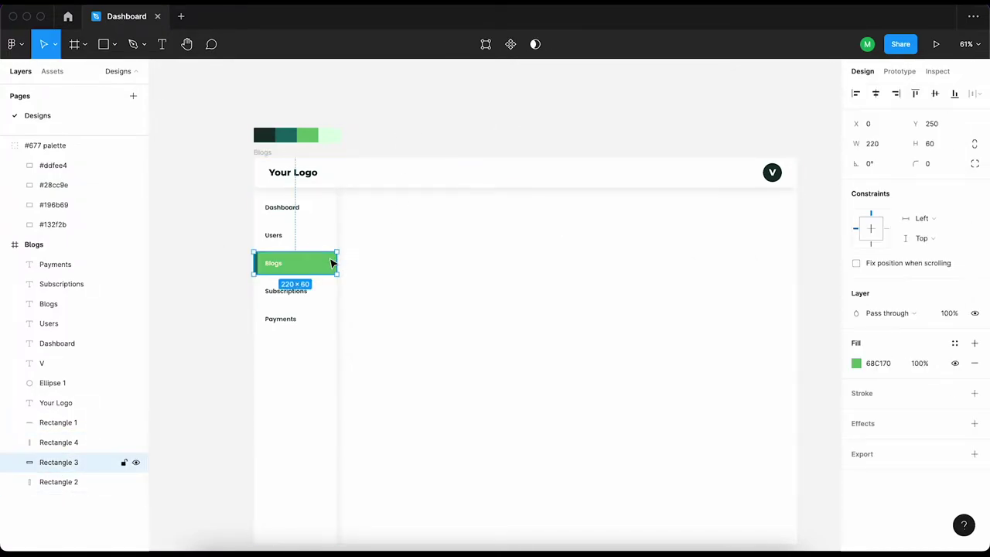
text(70)
key(Return)
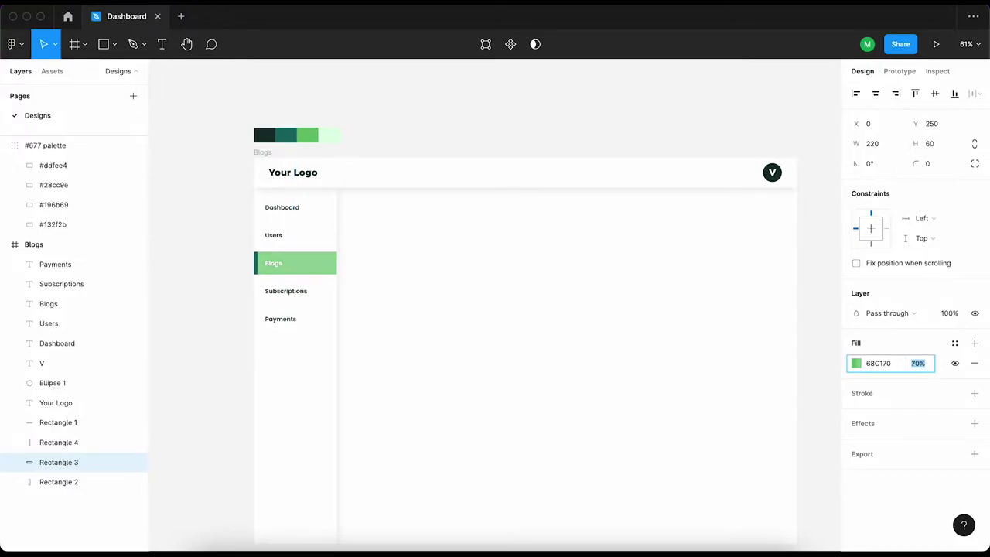
text(80)
key(Return)
click(482, 135)
scroll(486, 221, down, 2)
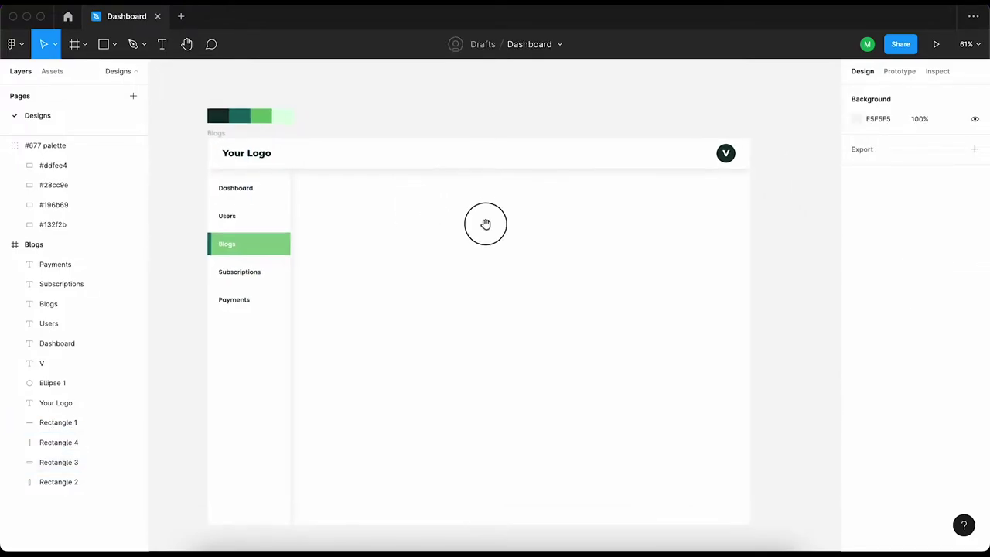
Add a 'Blogs' text heading set in Montserrat ExtraBold, size 24
key(t)
click(379, 184)
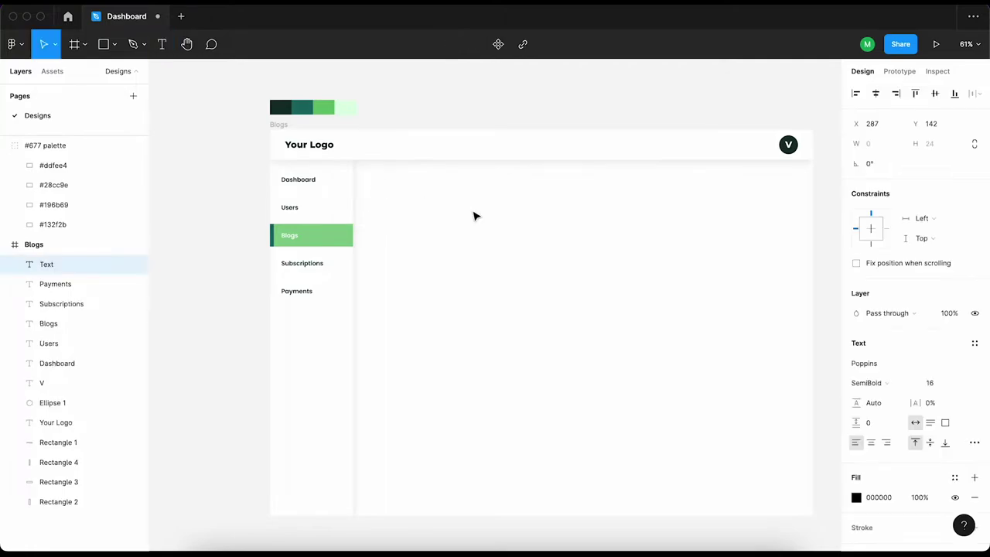
text(Blogs)
key(Escape)
text(Monts)
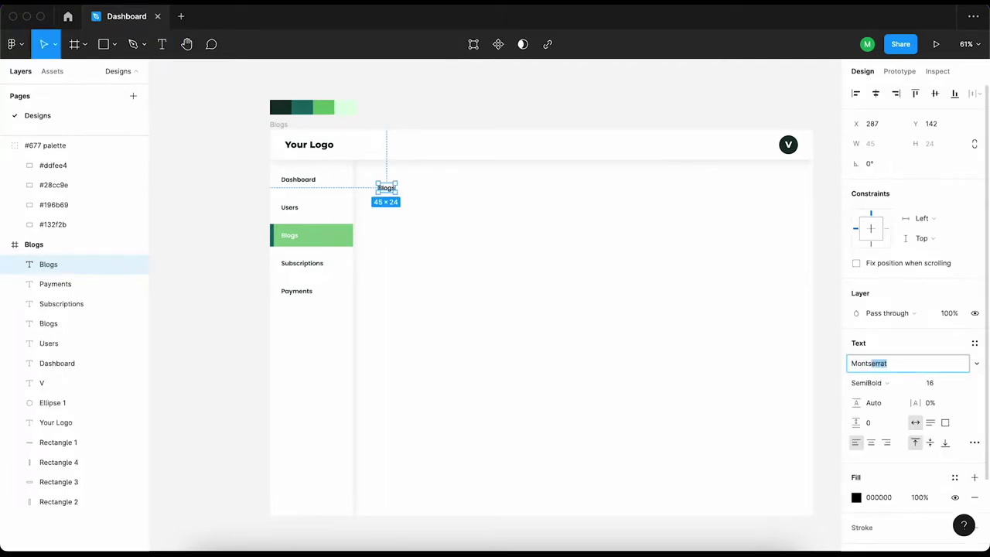
key(Return)
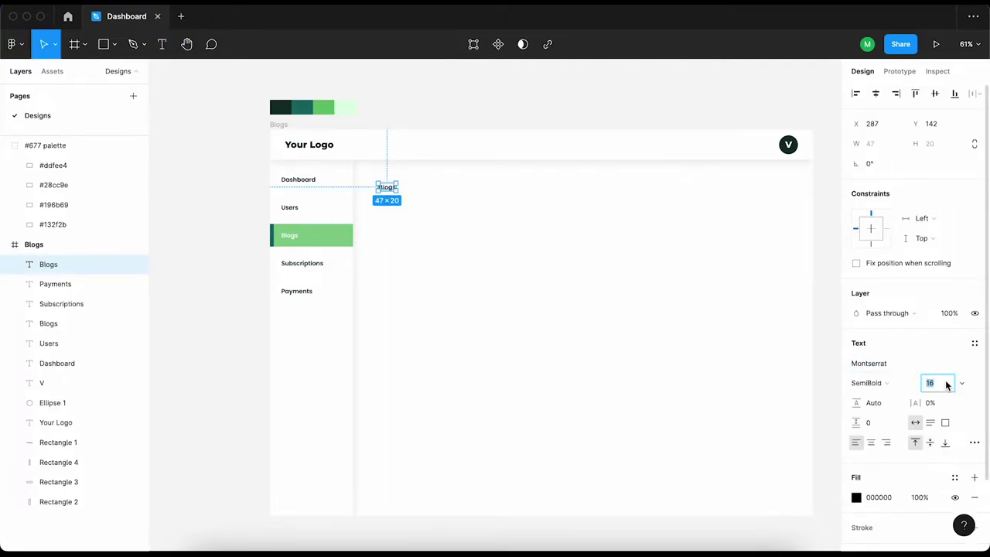
text(24)
key(Return)
click(867, 383)
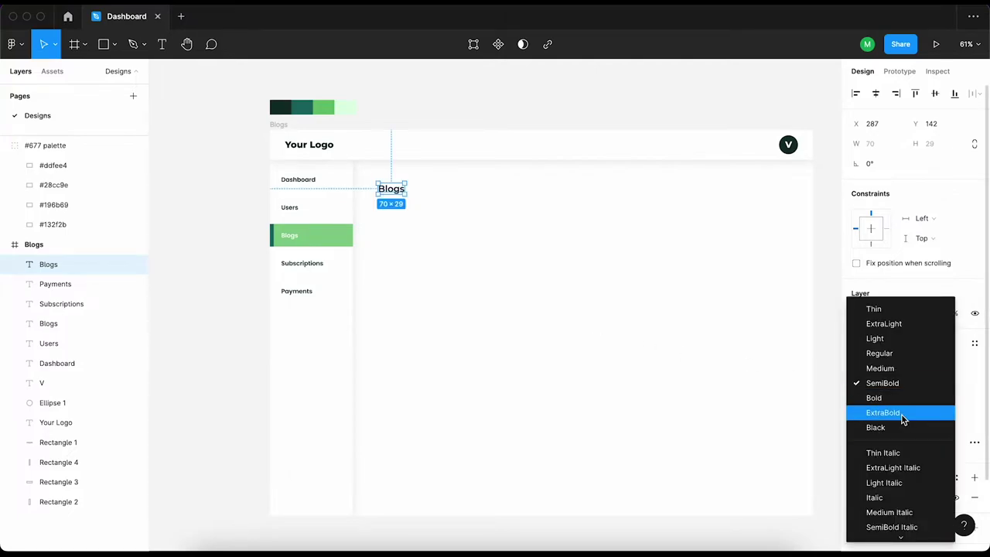
click(899, 411)
Nudge the Blogs heading up and left to the top-left of the content area
drag(385, 194, 387, 194)
scroll(387, 195, up, 3)
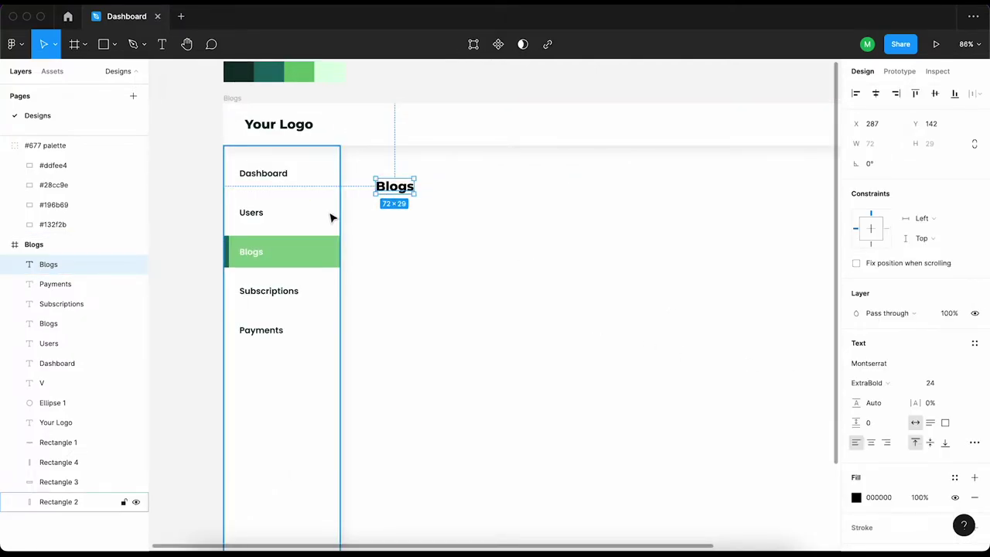
key(shift+Left)
key(shift+Left)
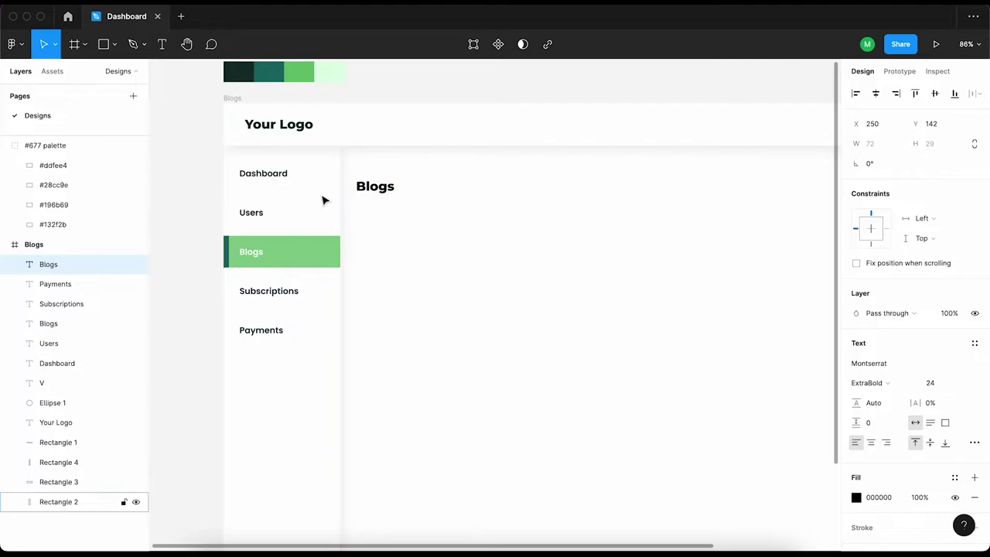
key(shift+Up)
key(Up)
key(Up)
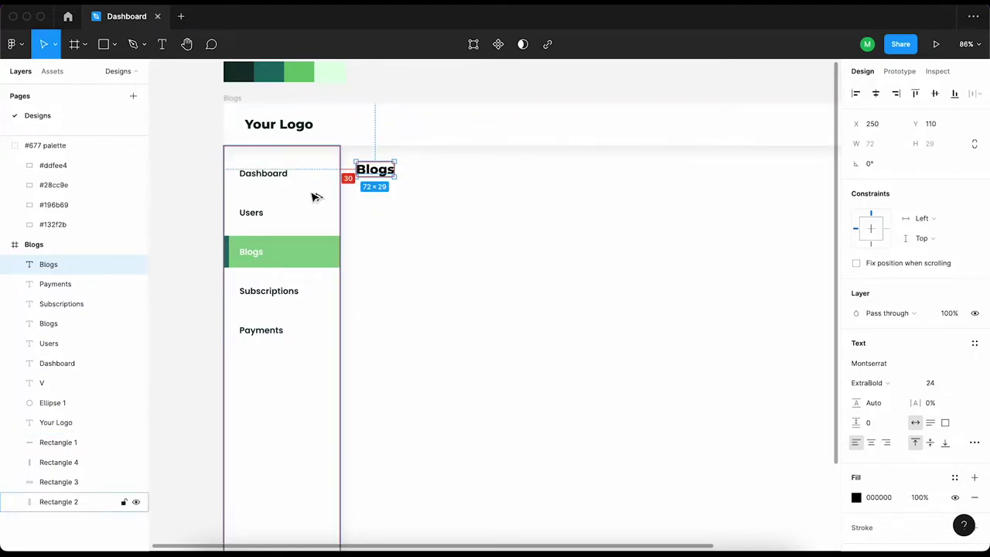
scroll(317, 140, down, 3)
click(466, 157)
drag(465, 156, 421, 174)
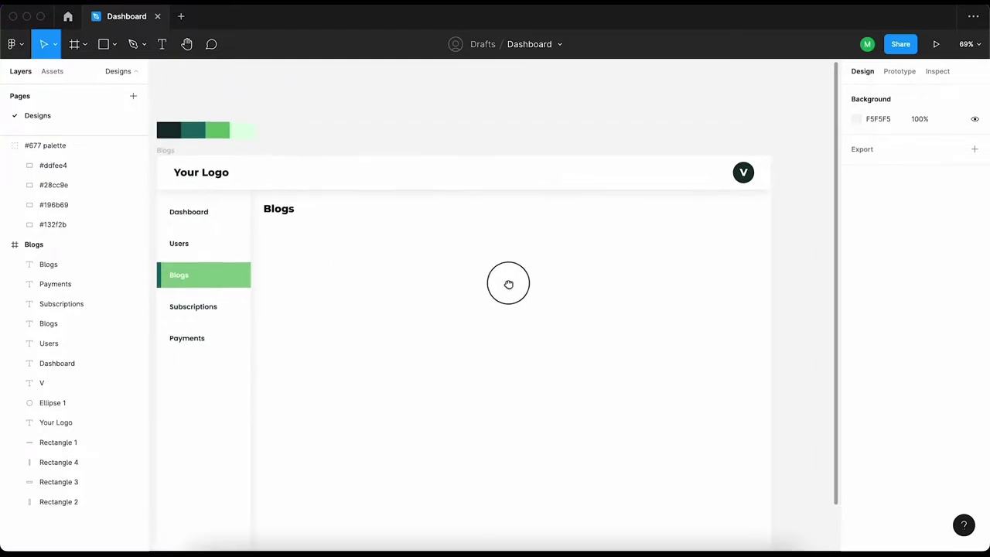
scroll(697, 232, up, 5)
scroll(310, 225, left, 5)
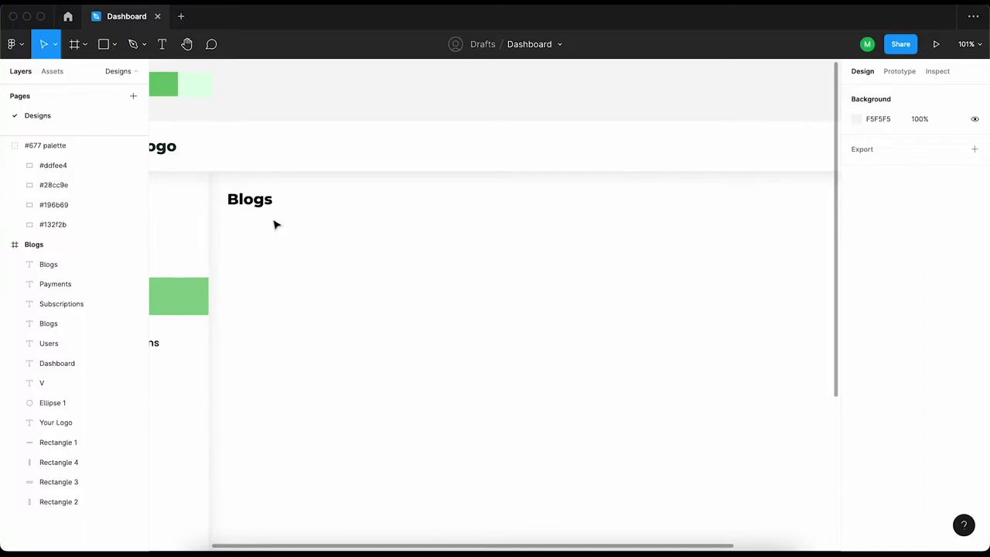
key(r)
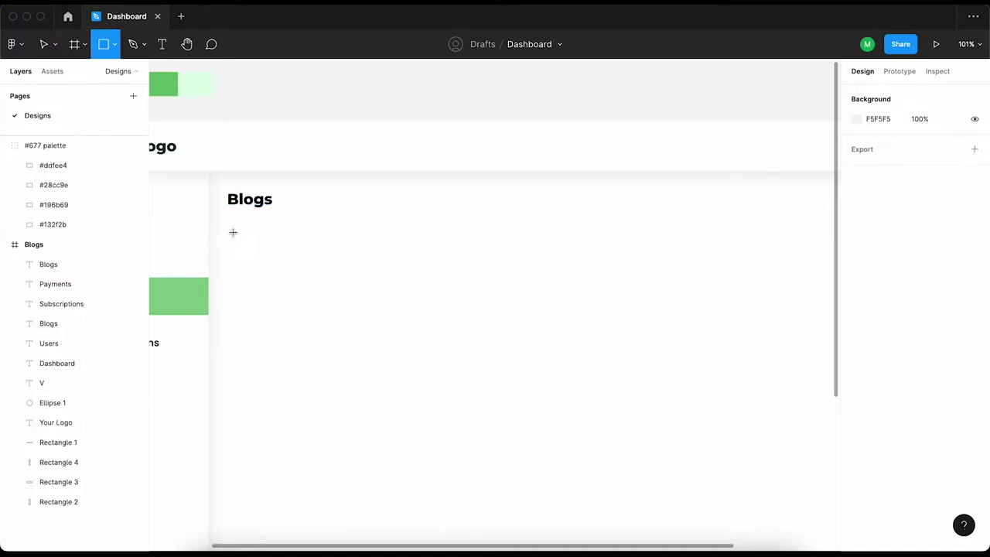
Draw a bar below the Blogs heading and set its height to 50
drag(227, 235, 438, 269)
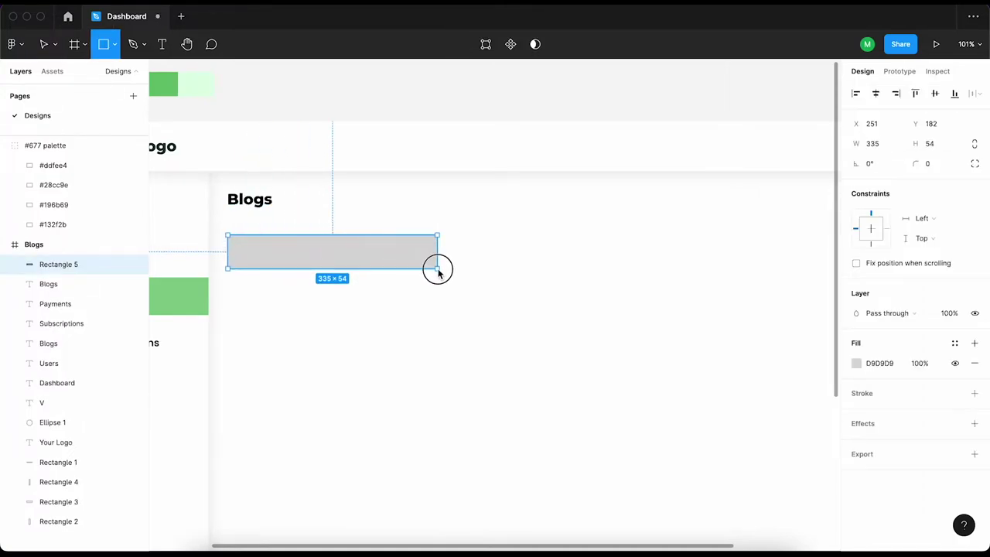
text(400)
key(Return)
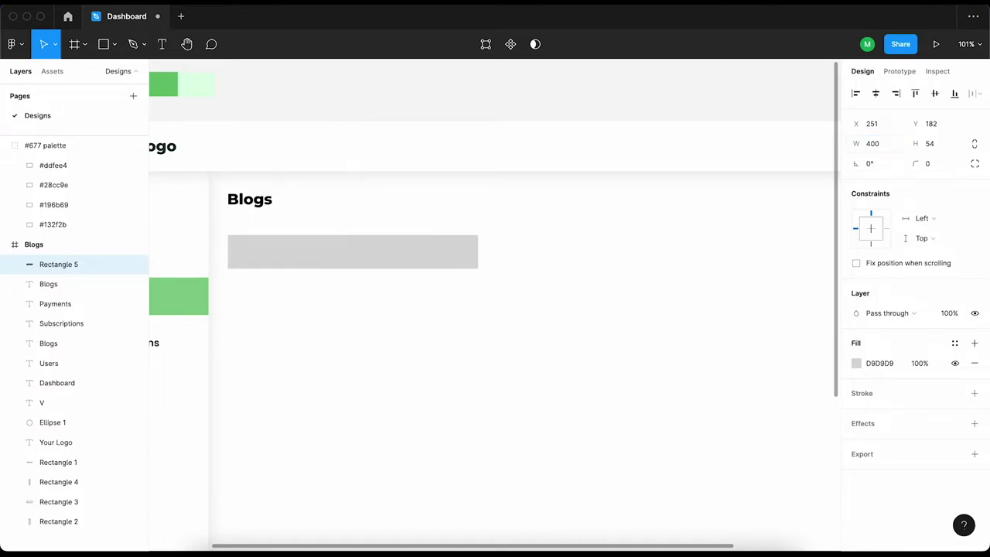
key(BackSpace)
text(2)
key(Return)
key(Return)
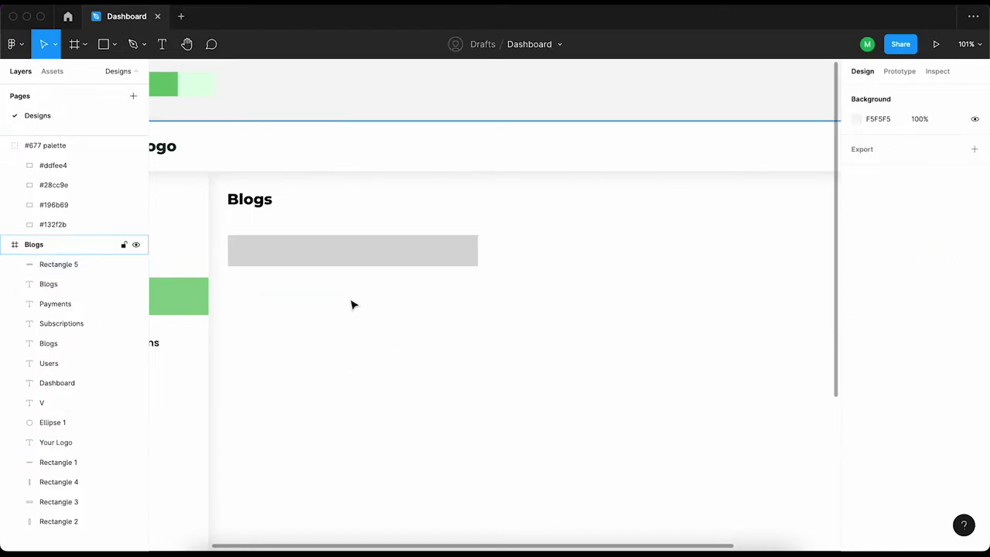
text(300)
key(Return)
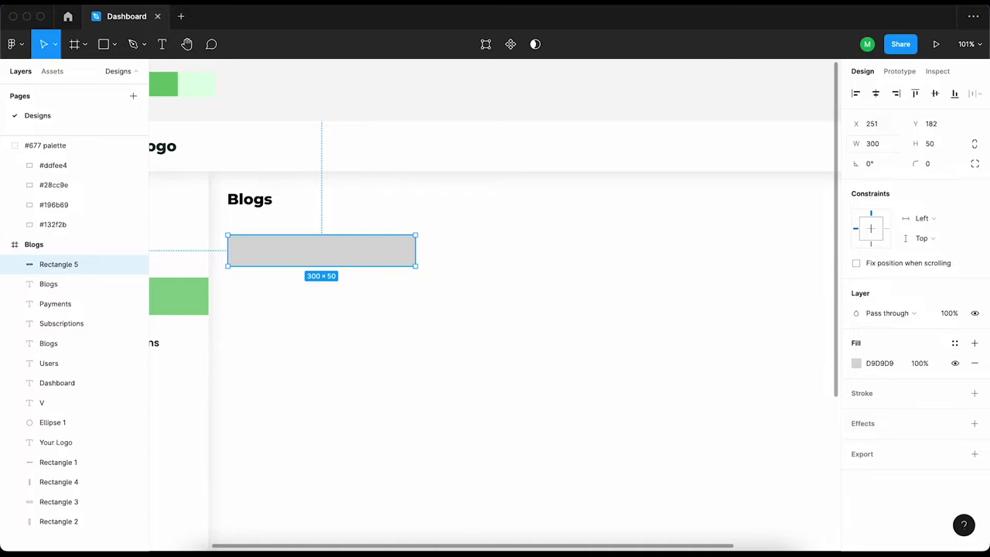
Round the bar's corners to radius 8 and space it 30 below the heading
click(941, 166)
text(10)
key(Return)
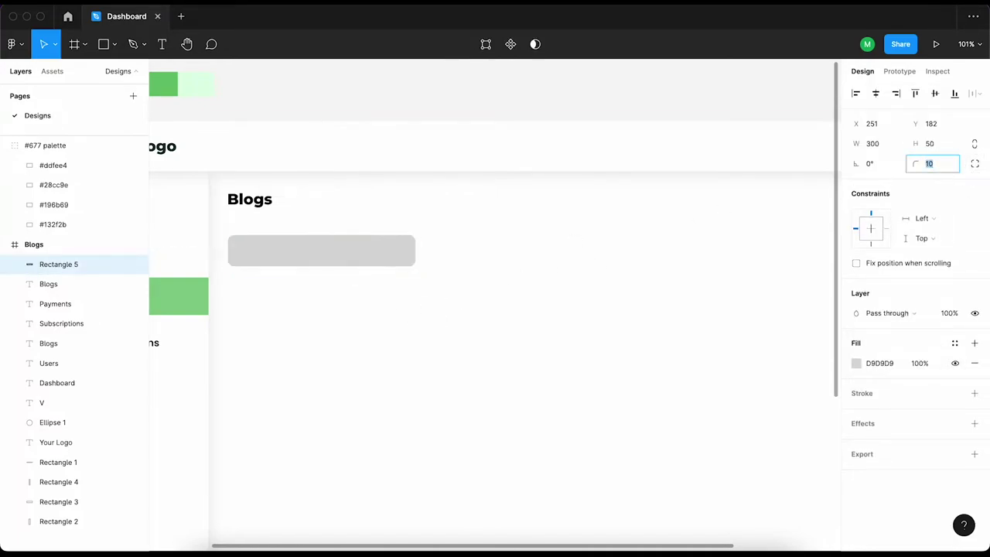
text(7)
key(Return)
key(Escape)
click(380, 252)
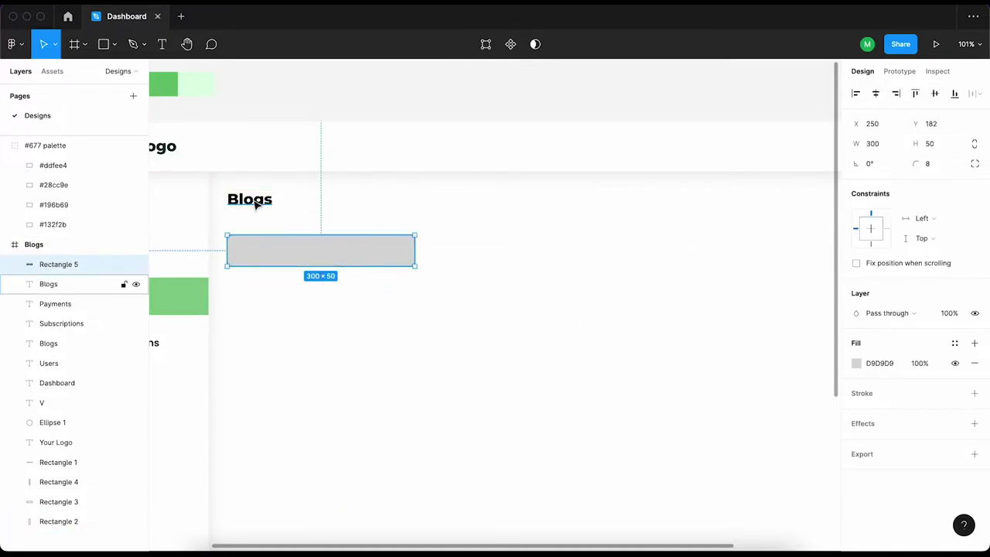
shift+click(78, 284)
text(30)
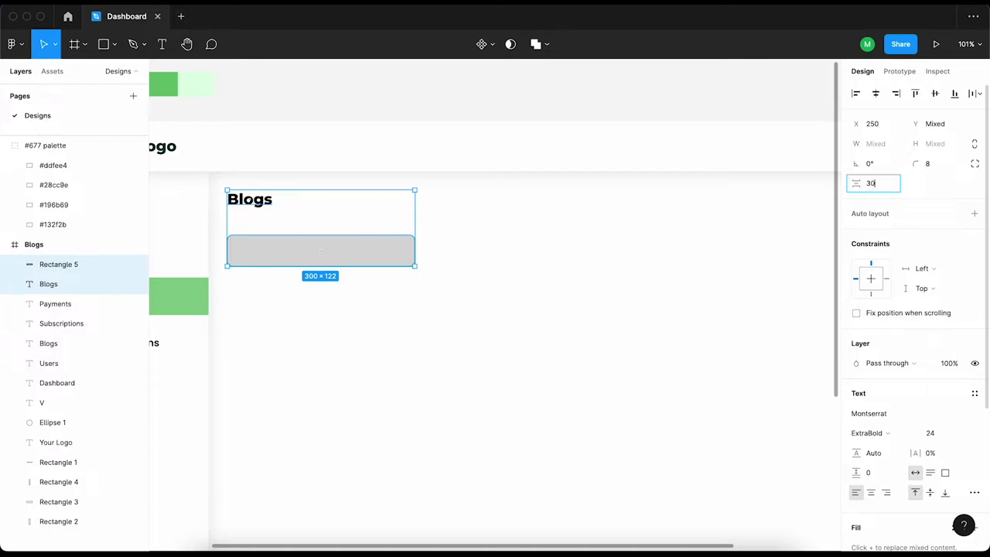
key(Return)
Fill the bar white (FFFFFF) and add a #132F2B outline sampled from the palette
click(822, 224)
click(345, 252)
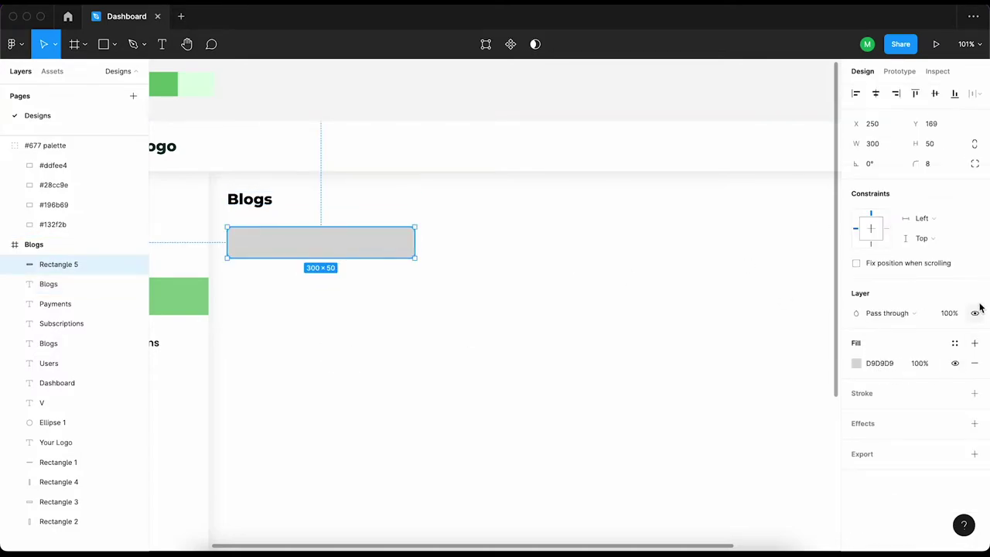
click(975, 393)
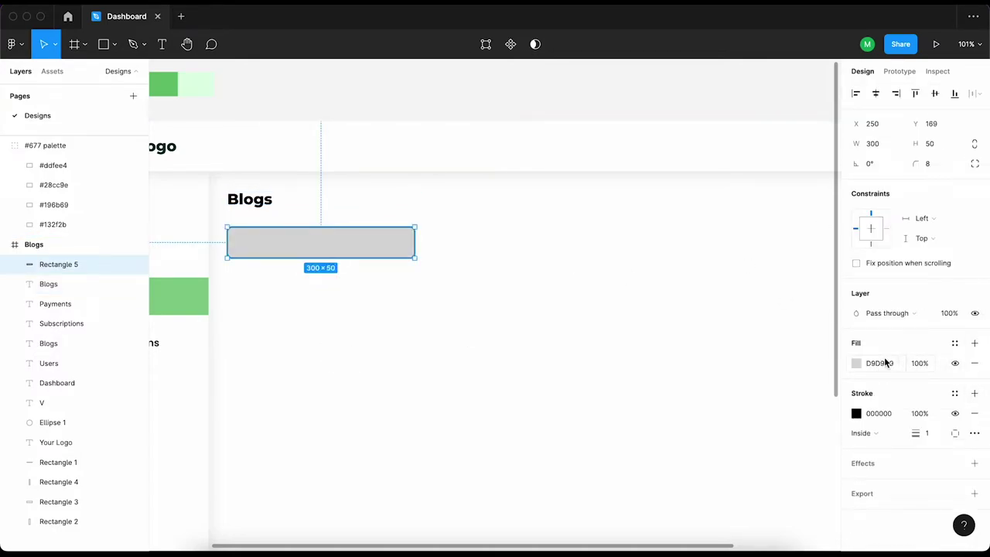
text(f)
text(FFFFFF)
key(Return)
scroll(626, 393, down, 3)
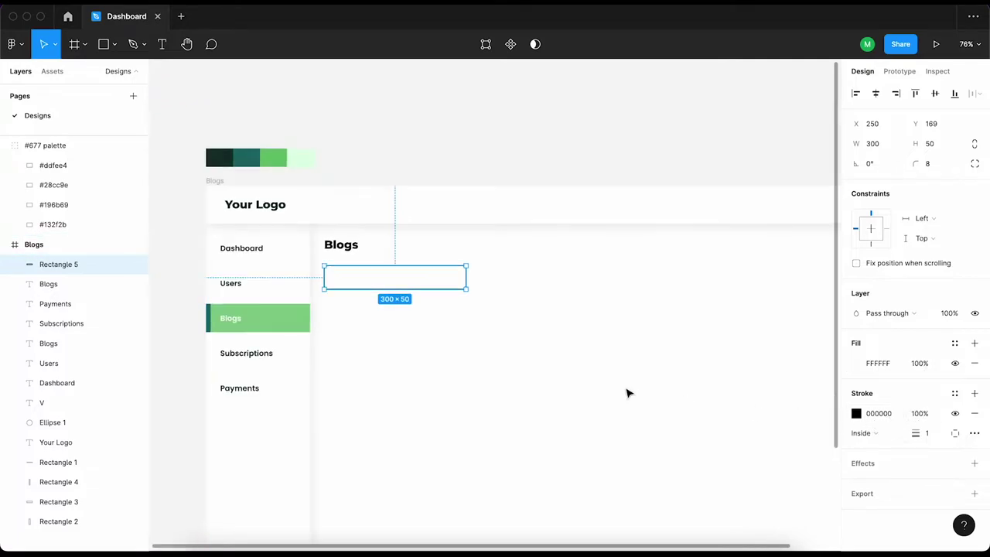
click(856, 413)
click(708, 416)
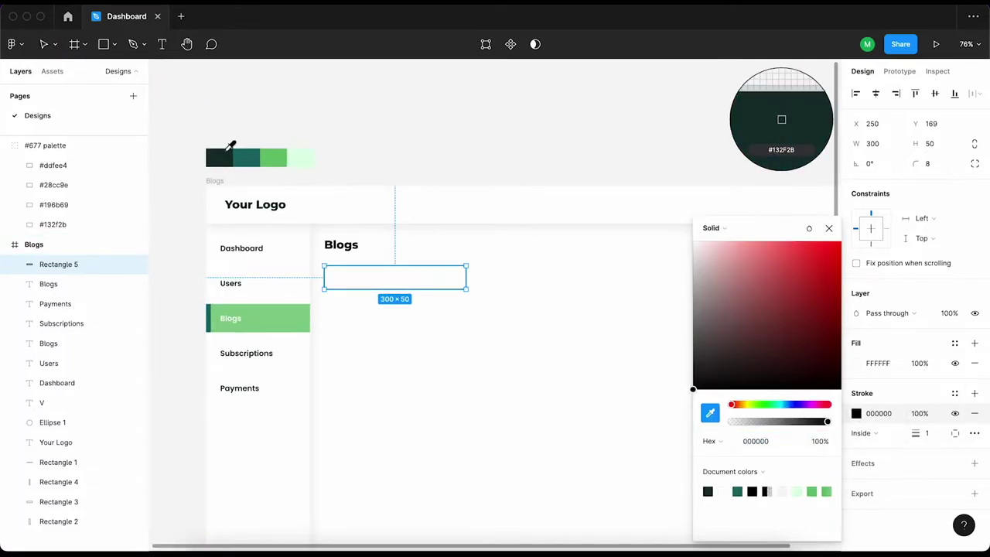
click(427, 164)
scroll(426, 164, right, 2)
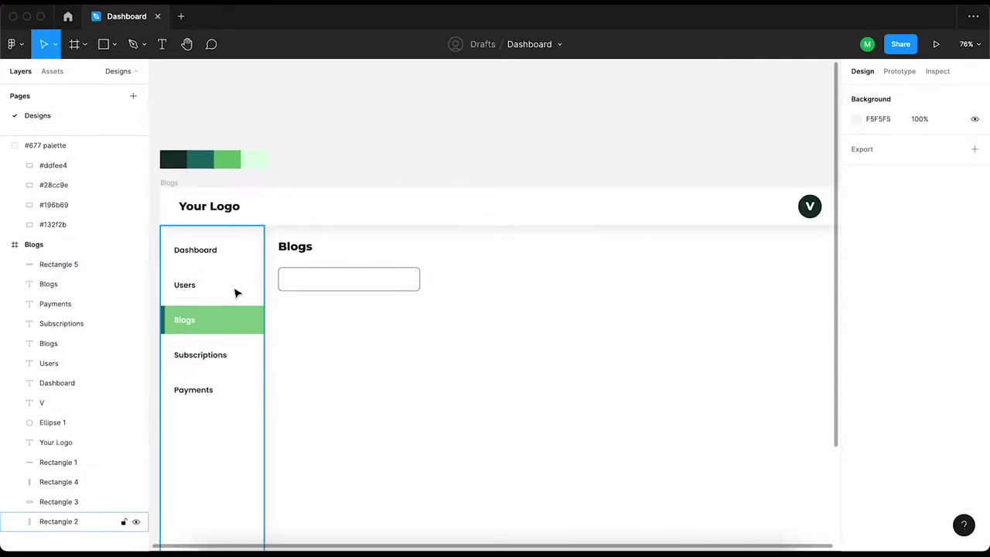
scroll(274, 284, up, 2)
Place a text box inside the search bar for the Search placeholder
scroll(274, 284, up, 3)
key(t)
click(327, 277)
text(Sera)
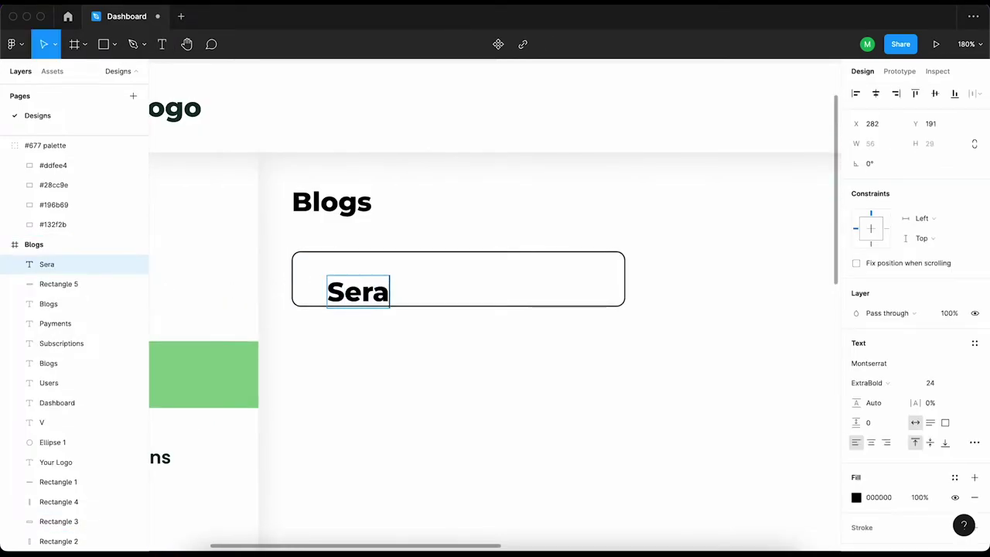
key(Escape)
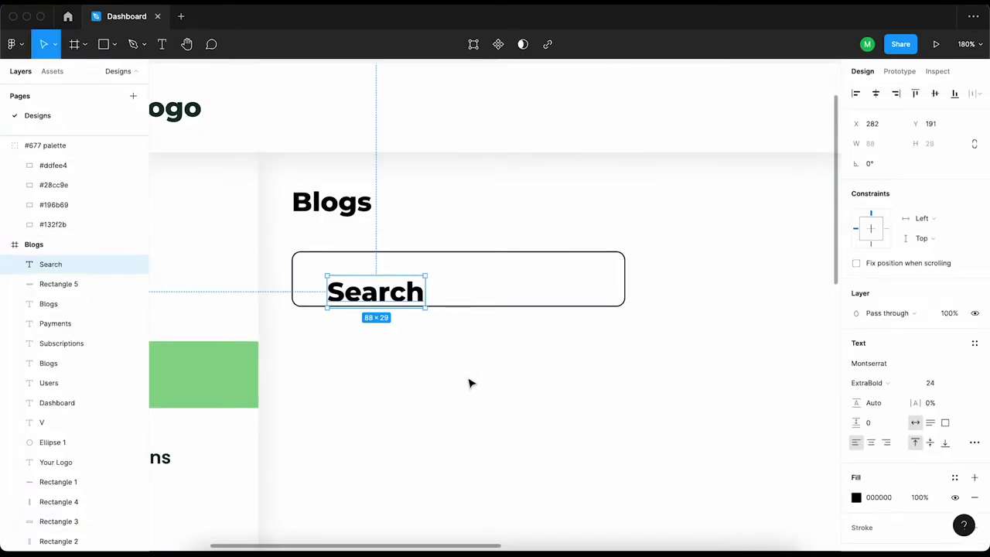
Set the placeholder text to Poppins SemiBold, size 16
text(Poppins)
key(Return)
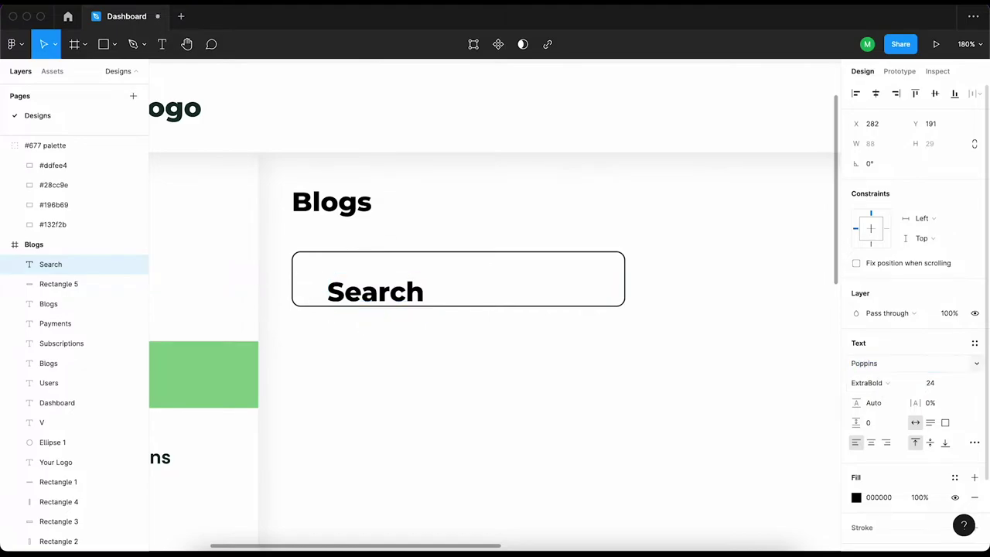
click(874, 382)
click(871, 352)
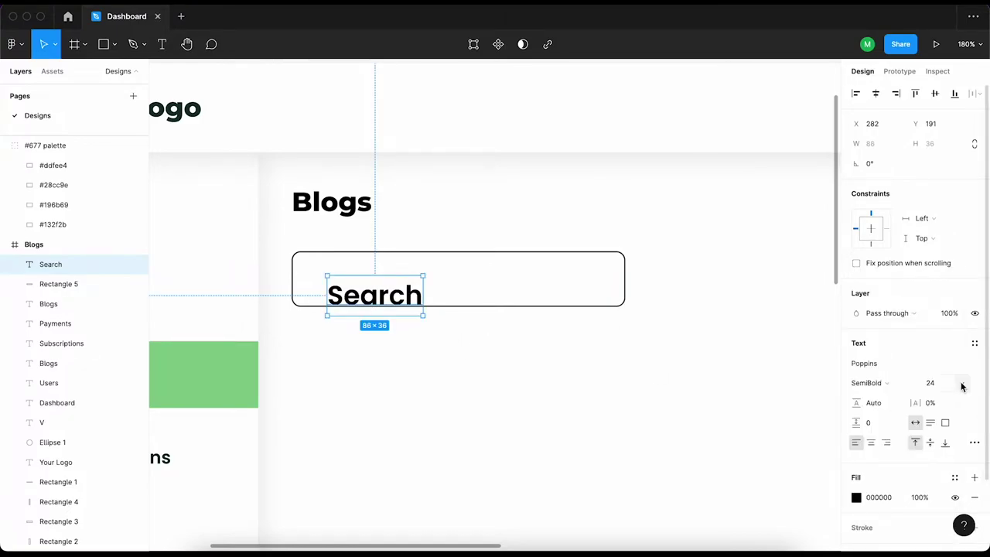
text(16)
key(Return)
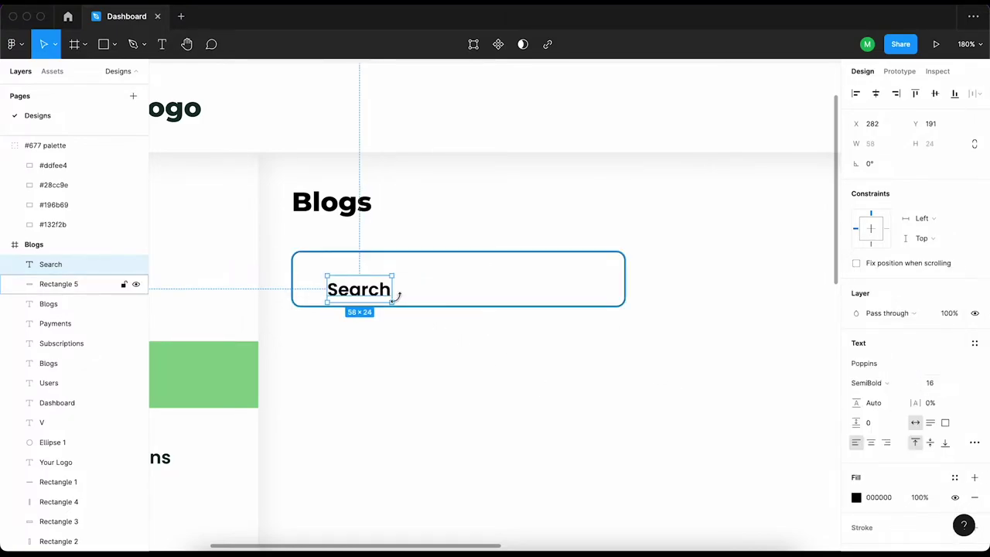
Colour the Search text with the dark #132F2B swatch at 50% opacity
scroll(597, 336, down, 5)
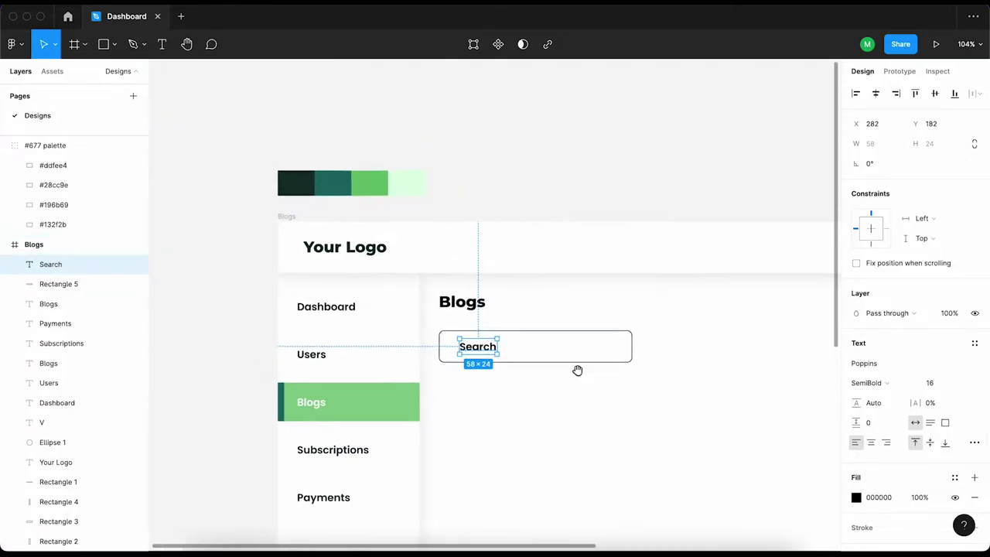
key(i)
click(296, 182)
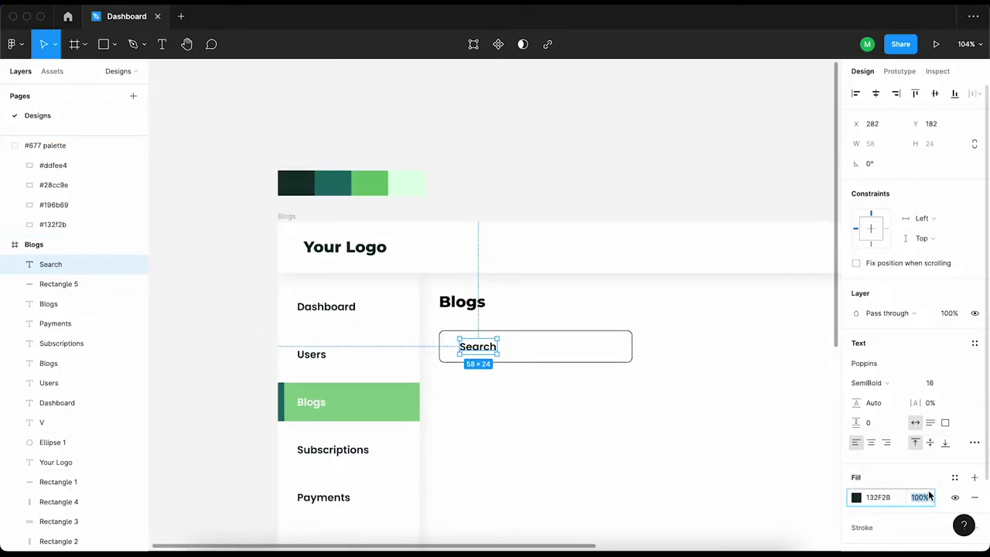
text(50)
key(Return)
click(576, 404)
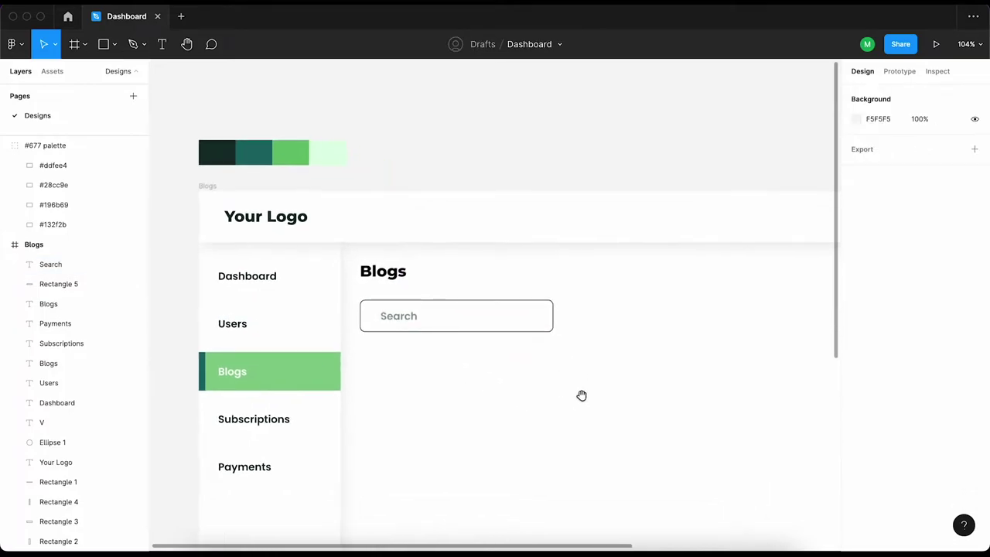
Nudge the Search text left to sit near the box's left edge
click(395, 317)
scroll(389, 317, up, 5)
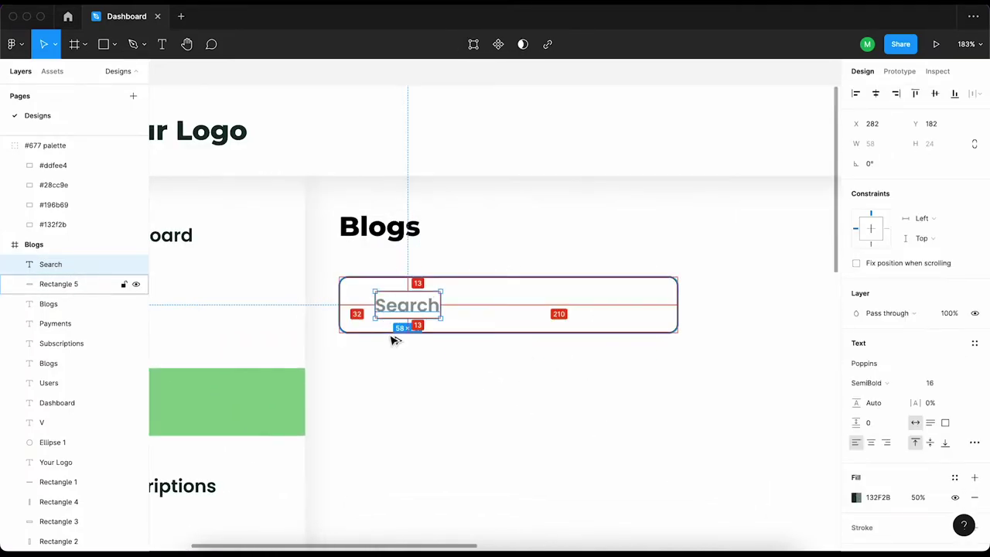
key(shift+Left)
key(shift+Left)
key(Left)
key(Left)
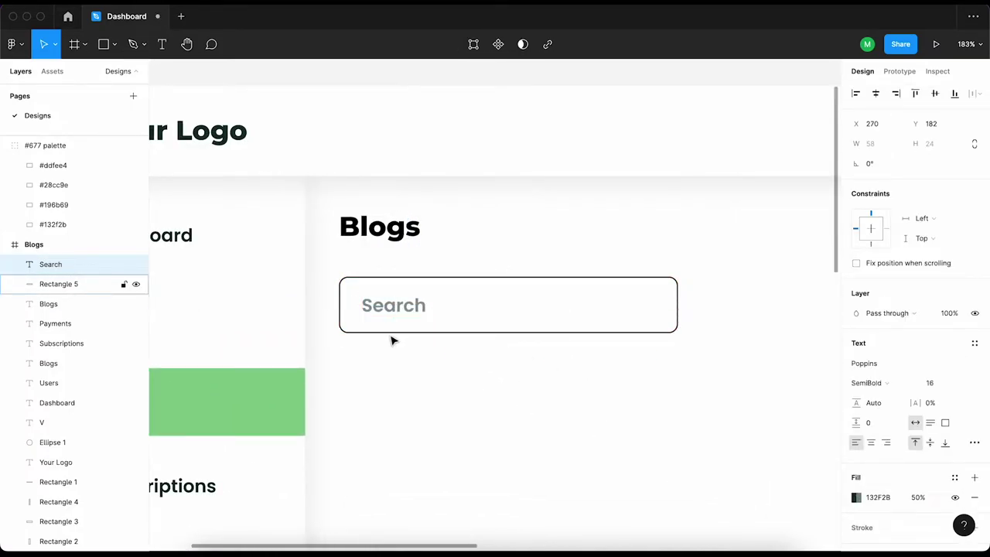
scroll(393, 338, down, 3)
click(523, 343)
Pan around the dashboard and review the Search placeholder's placement
scroll(427, 332, down, 3)
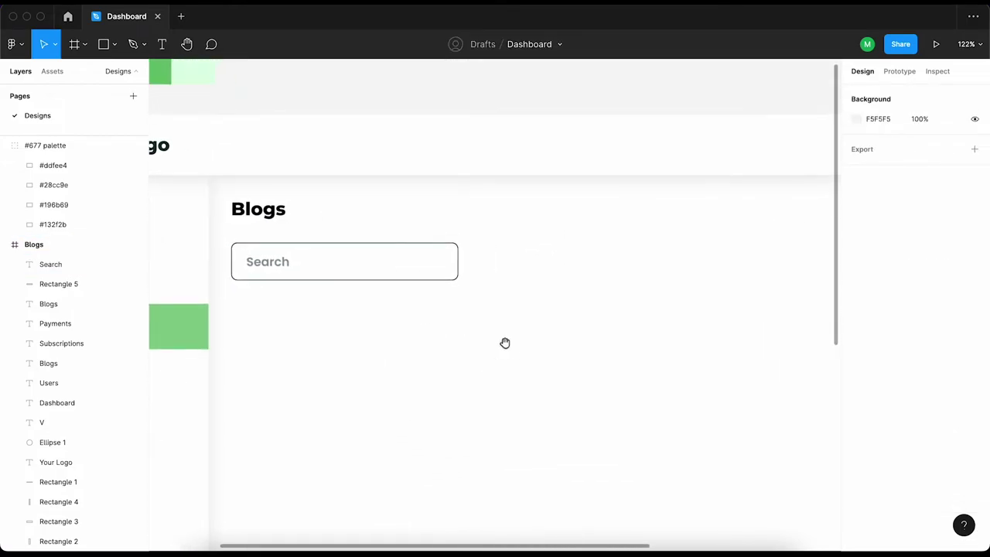
scroll(506, 343, down, 2)
scroll(511, 321, down, 2)
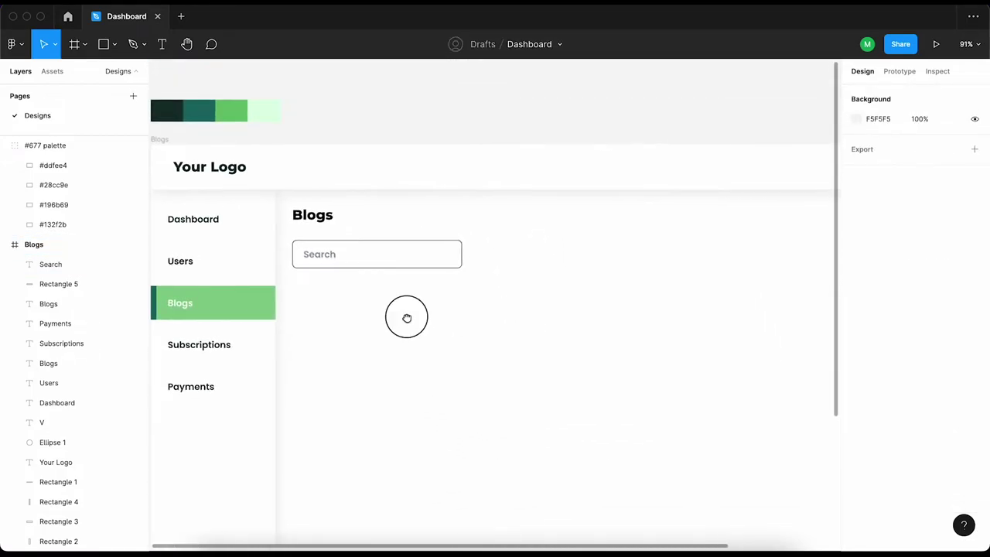
scroll(466, 318, right, 3)
scroll(504, 331, right, 3)
scroll(492, 338, down, 3)
scroll(446, 347, left, 2)
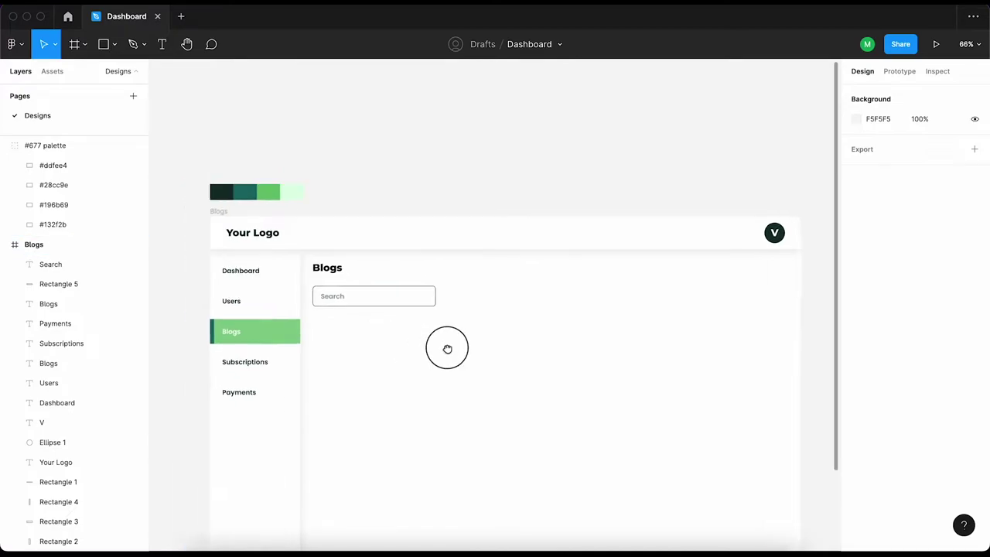
scroll(469, 353, up, 3)
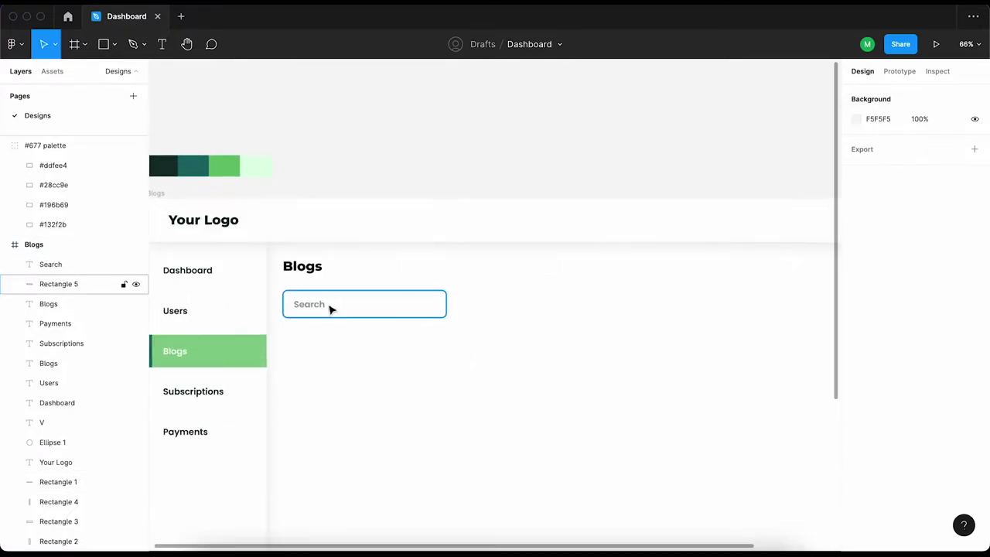
click(330, 306)
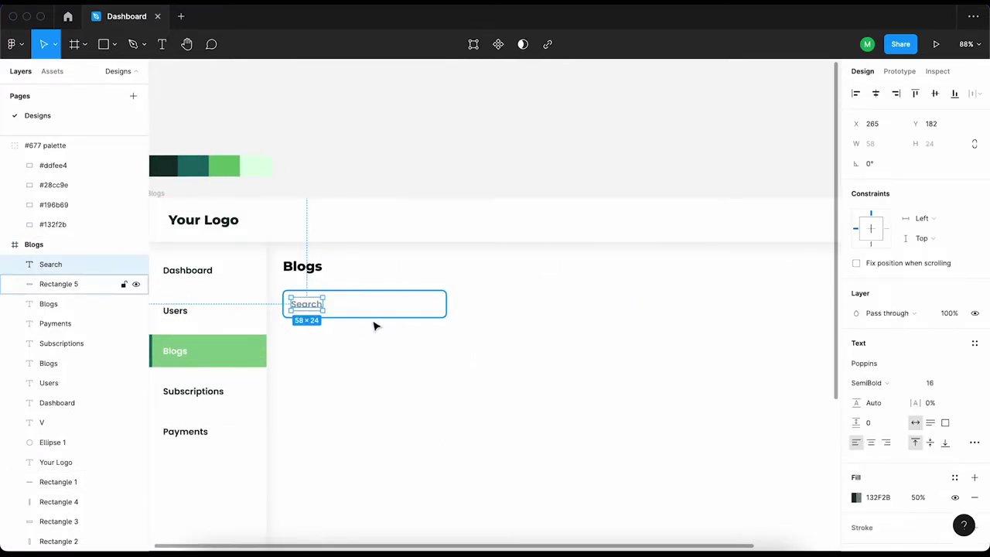
click(376, 324)
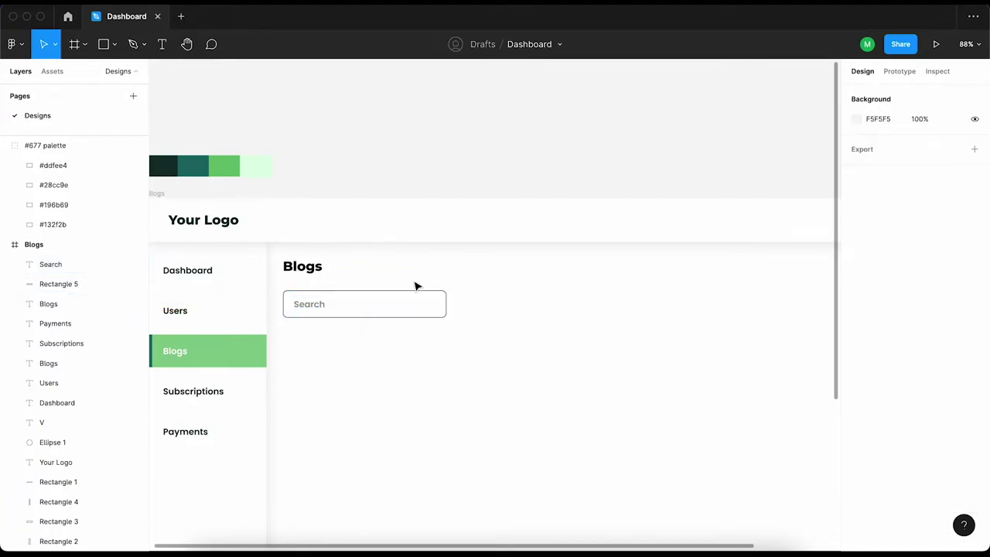
right_click(445, 164)
Import the bx:search magnifying-glass icon from the Iconify plugin
click(623, 320)
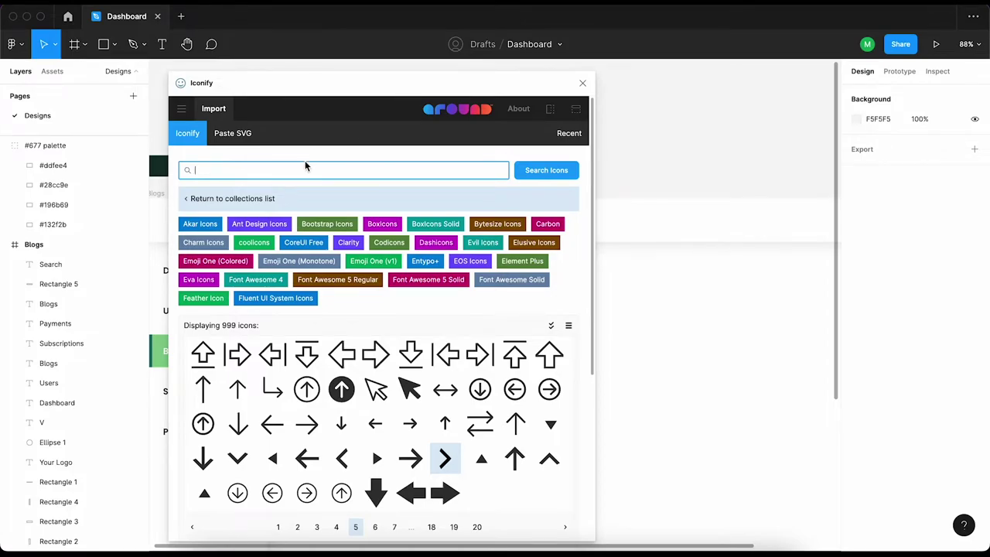
text(sea)
text(rch)
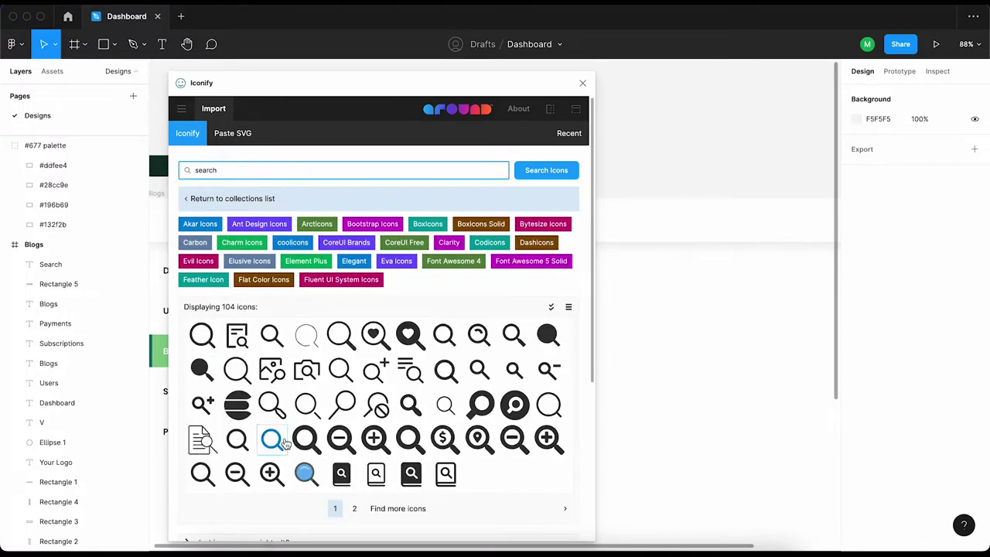
scroll(334, 370, up, 2)
click(442, 337)
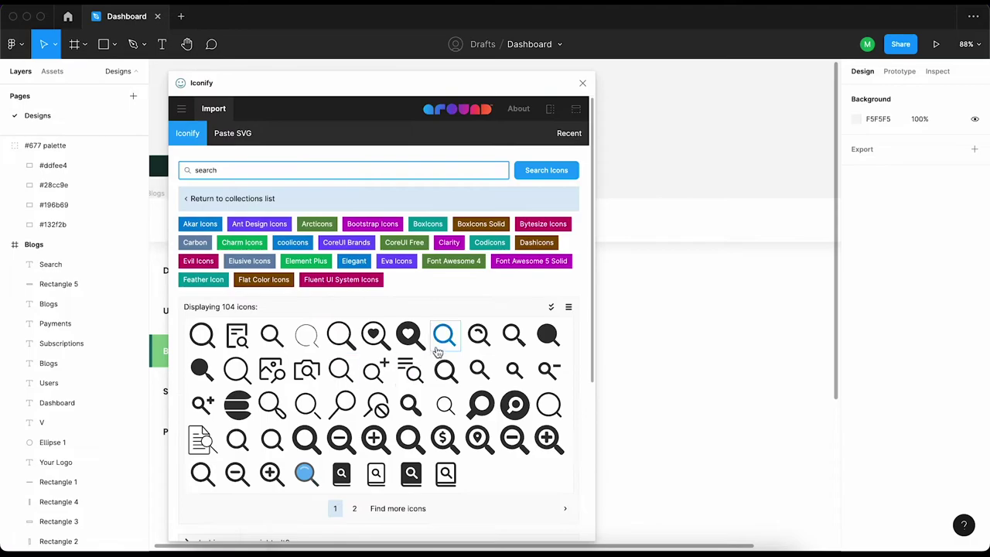
scroll(438, 350, down, 4)
click(448, 521)
click(583, 82)
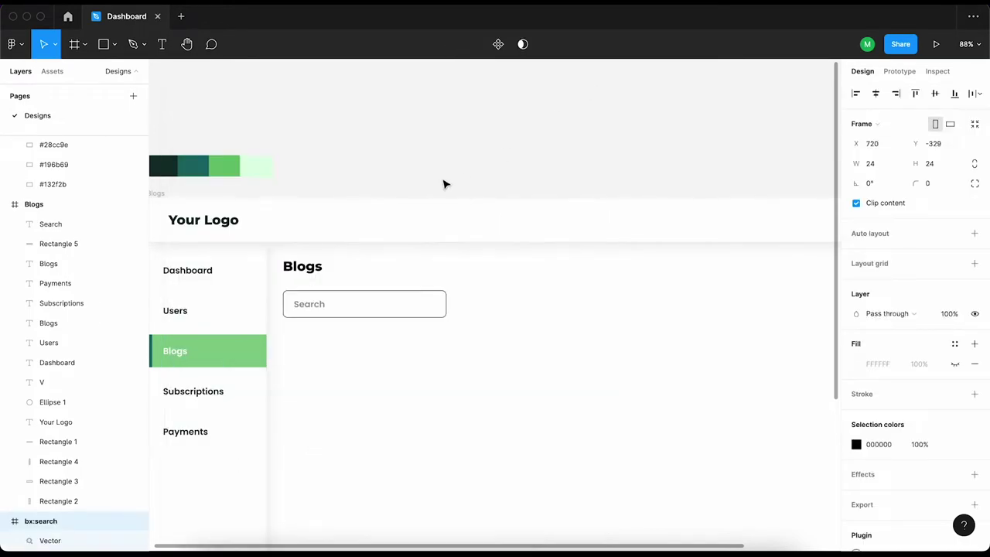
click(445, 183)
Paste the magnifier icon and position it at the right end of the search box
click(301, 305)
key(ctrl+v)
scroll(302, 305, up, 2)
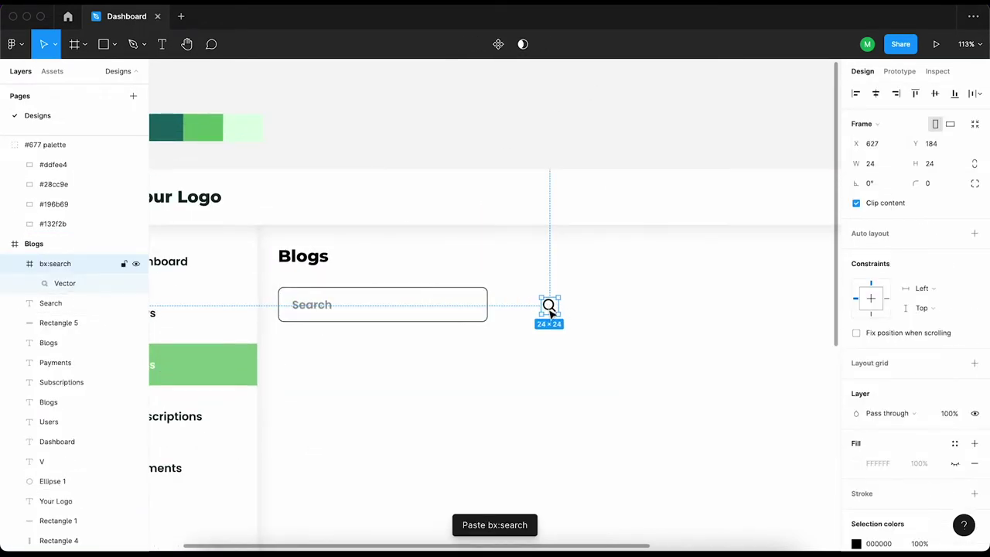
drag(551, 311, 469, 307)
scroll(467, 310, up, 3)
scroll(455, 410, up, 2)
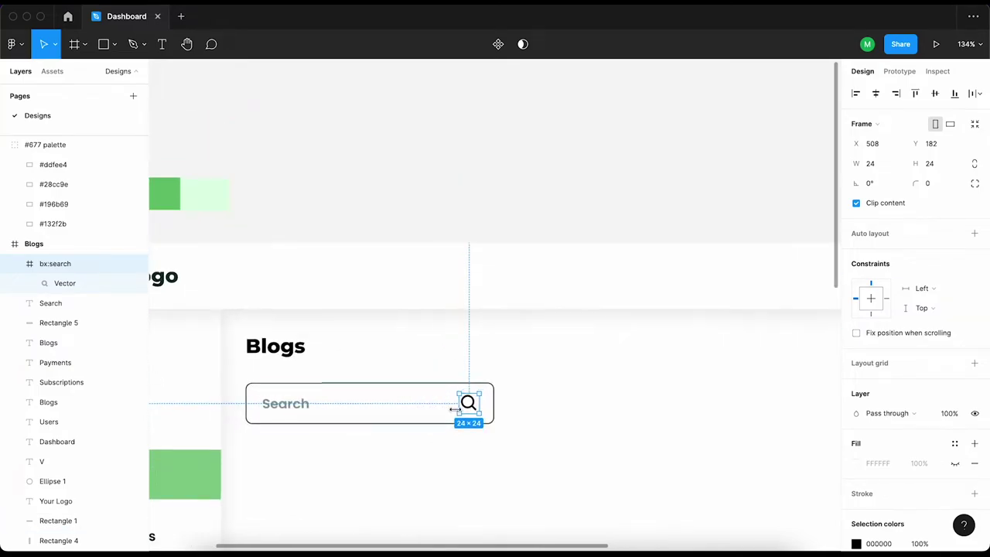
scroll(455, 410, up, 10)
key(Left)
key(Left)
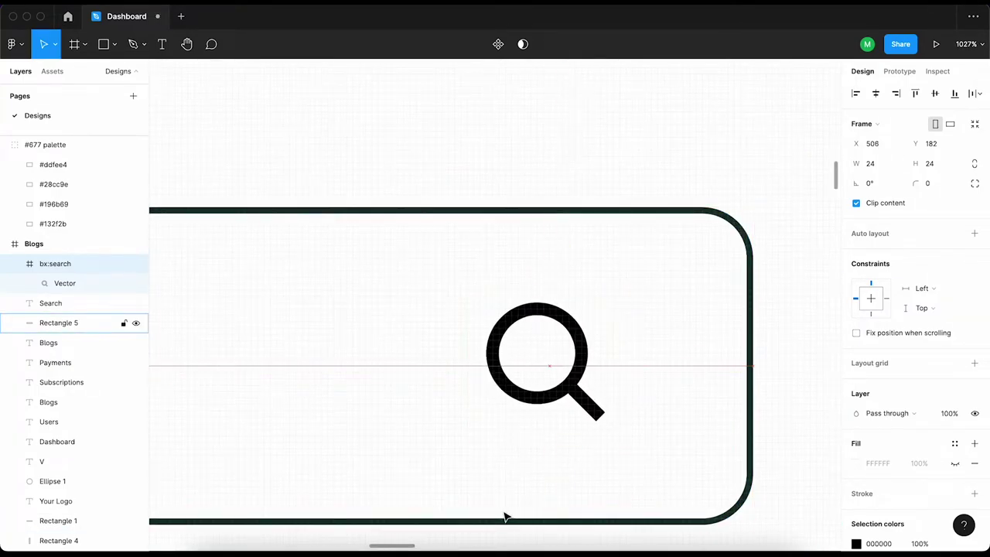
key(shift+Right)
scroll(506, 509, down, 10)
scroll(559, 434, up, 4)
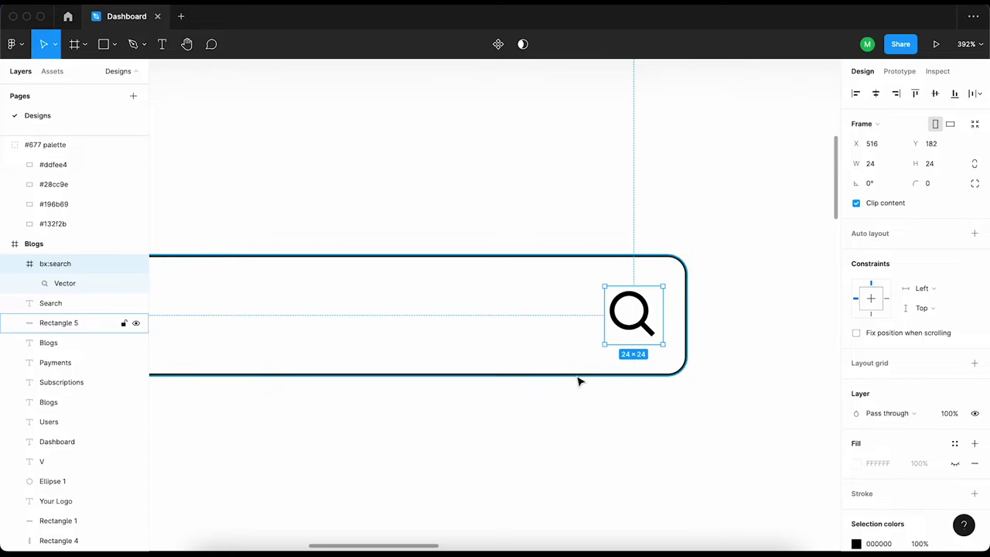
scroll(524, 333, down, 2)
Recolour the magnifier icon with the dark green 132F2B palette swatch
scroll(944, 459, down, 3)
click(857, 374)
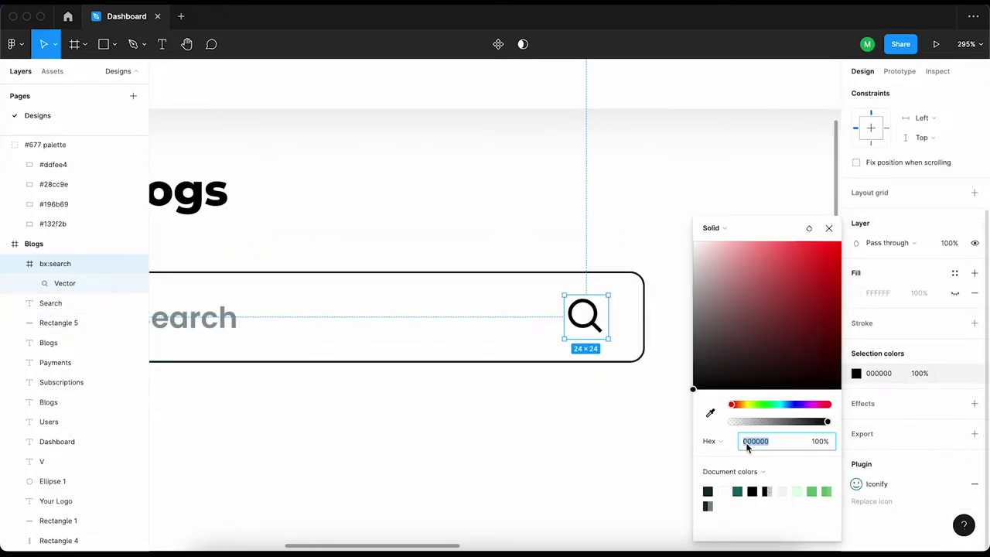
click(710, 413)
scroll(519, 261, down, 5)
scroll(593, 289, up, 2)
click(464, 262)
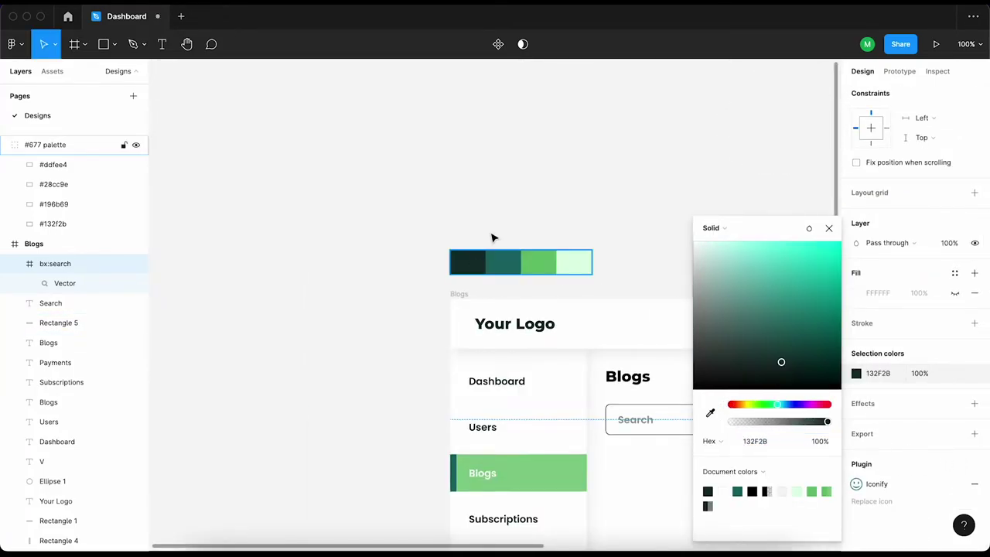
key(Escape)
key(Escape)
Check the Search placeholder text's font weight settings
click(65, 283)
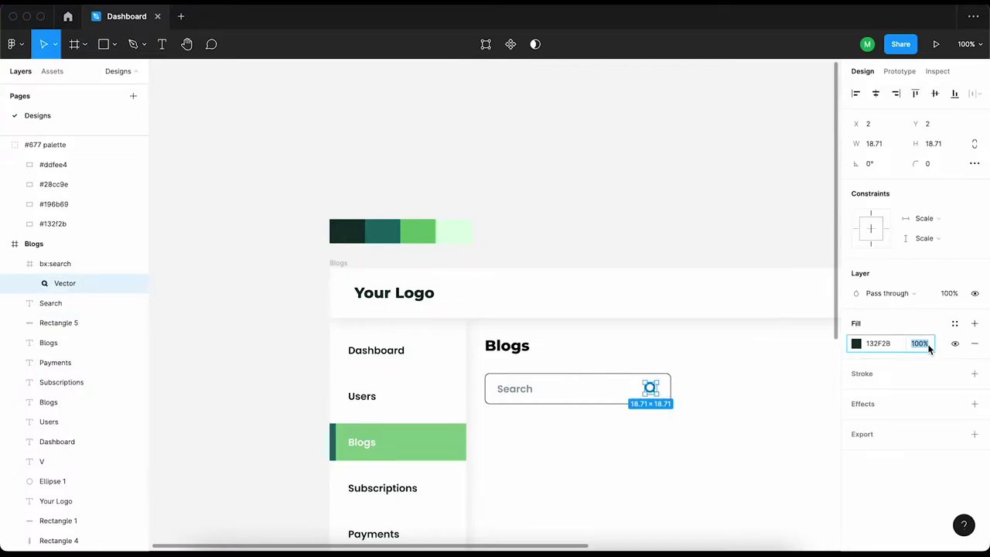
click(639, 360)
scroll(503, 341, down, 2)
scroll(503, 341, right, 3)
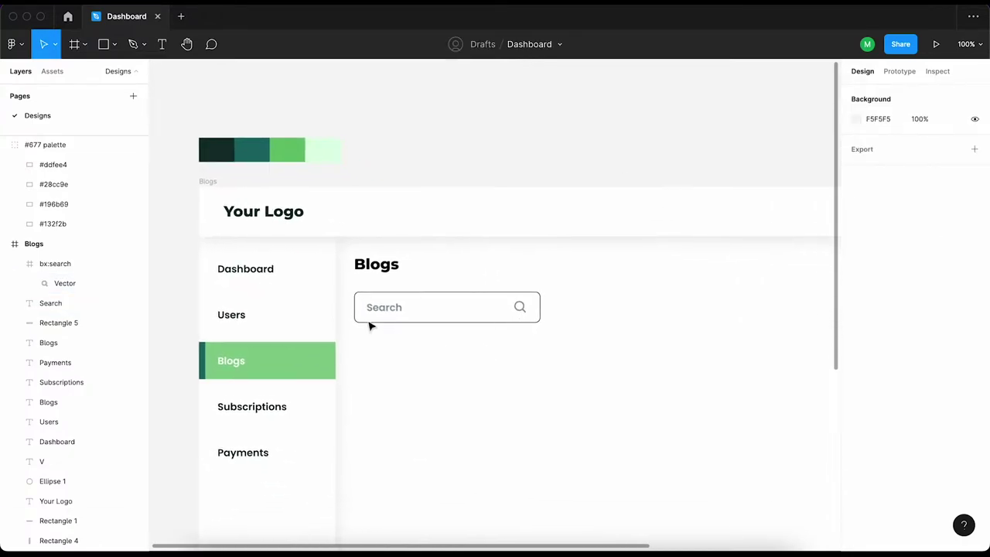
click(383, 307)
click(416, 329)
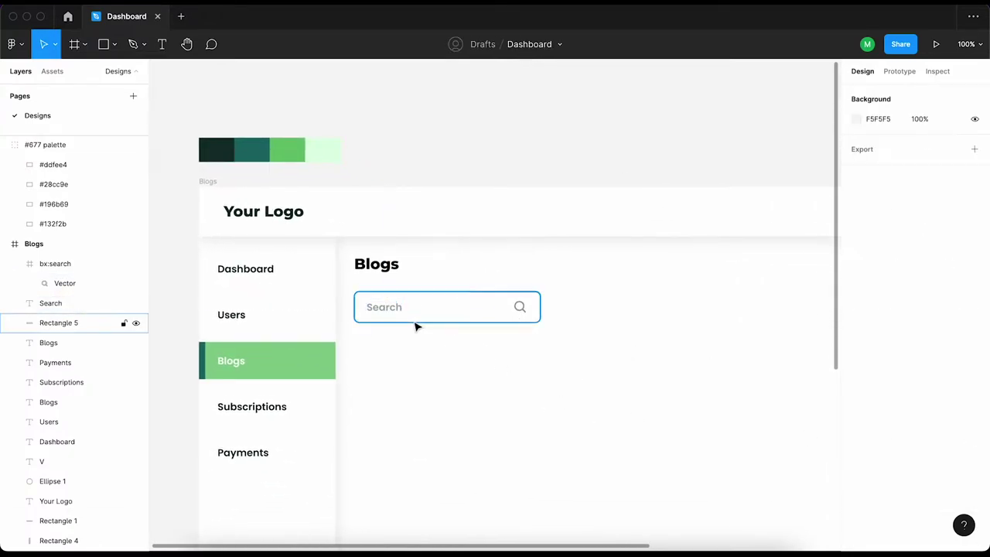
click(387, 307)
click(868, 382)
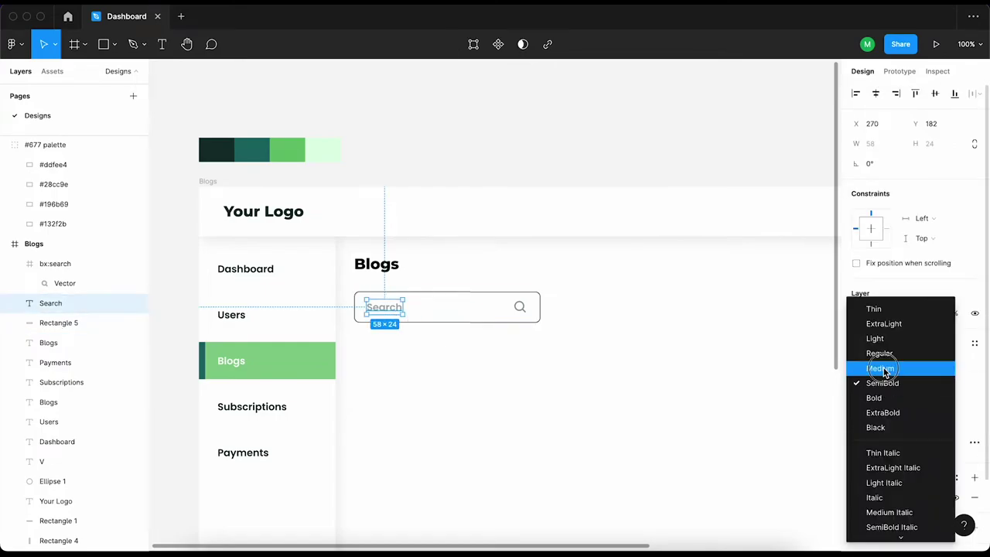
click(520, 307)
click(699, 379)
Fade the magnifier vector's fill and check the search box outline stroke
click(514, 314)
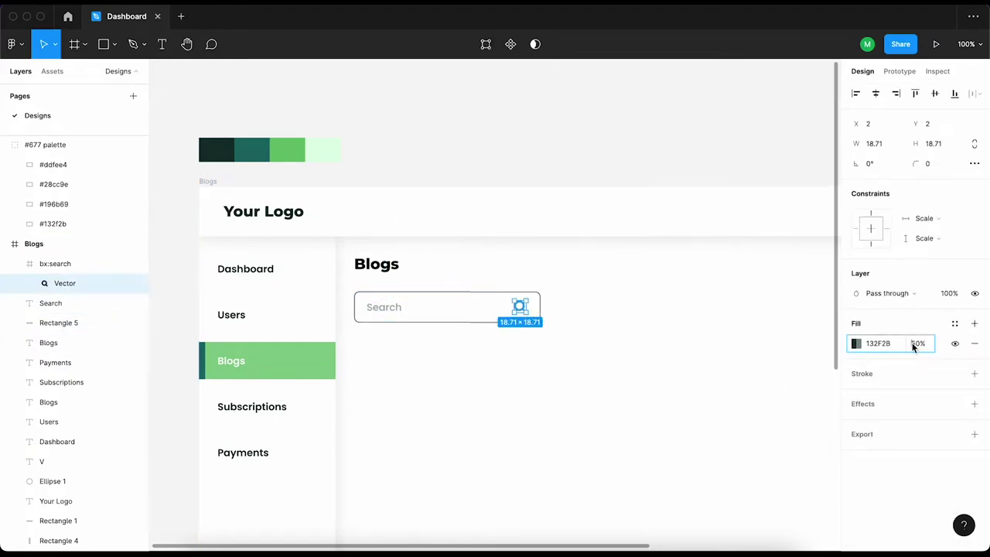
click(552, 376)
scroll(542, 371, right, 3)
click(470, 319)
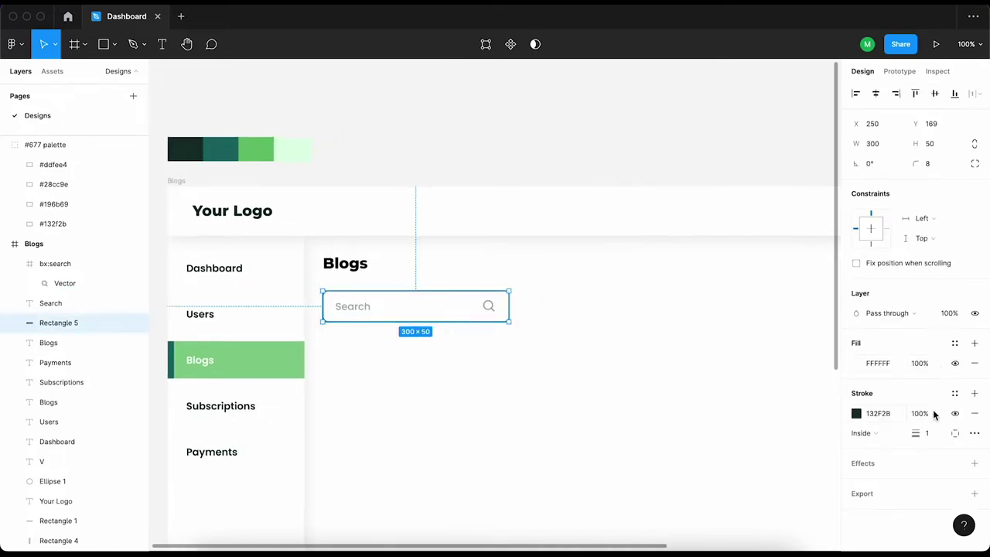
click(557, 403)
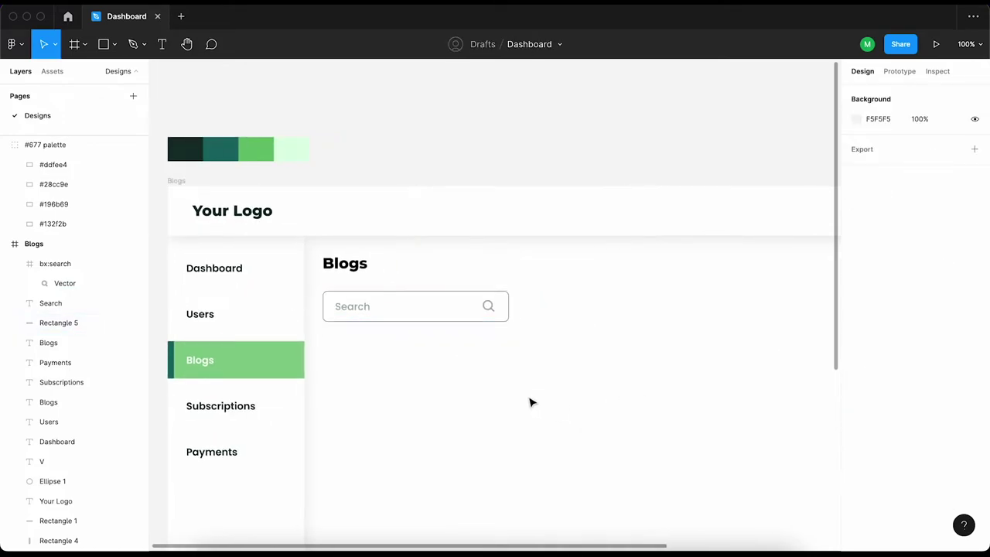
scroll(464, 369, right, 3)
Group the search box with its text and icon, then duplicate the group
mouse_move(230, 317)
mouse_down()
mouse_move(438, 273)
mouse_move(574, 305)
mouse_up()
key(ctrl+g)
key(ctrl+d)
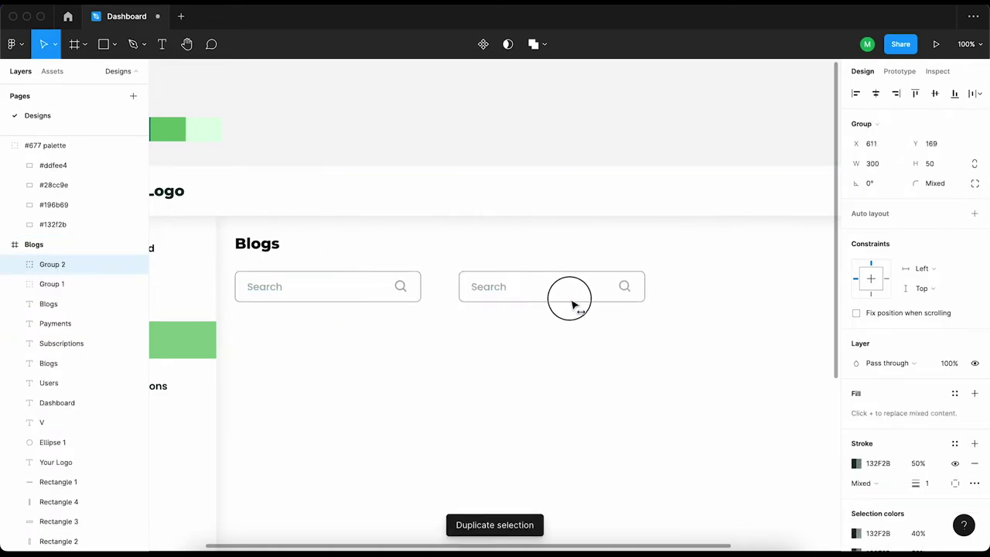
key(Escape)
Rename the copy to 'Latest blogs', set its width to 250, and delete its magnifier
double_click(493, 294)
text(Latest blogs)
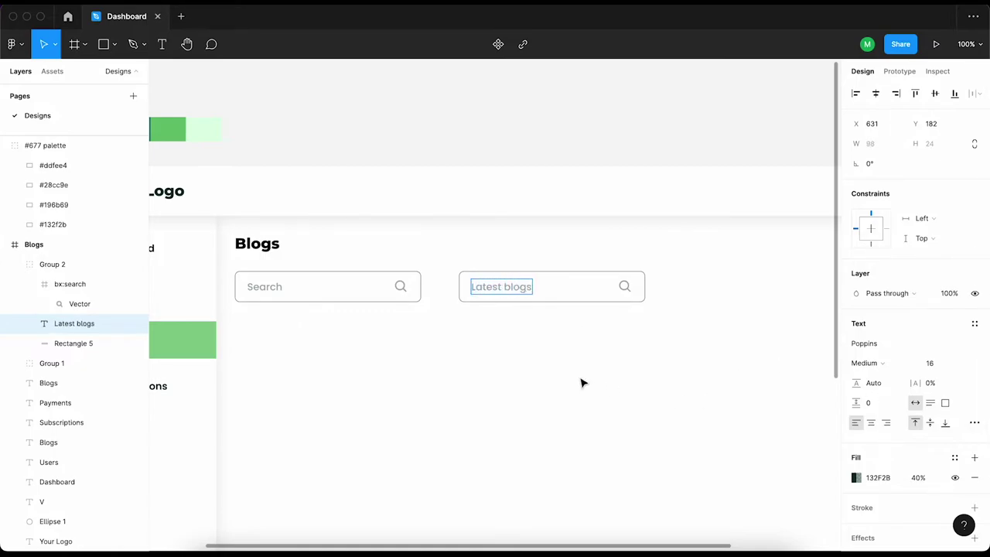
click(591, 302)
click(895, 147)
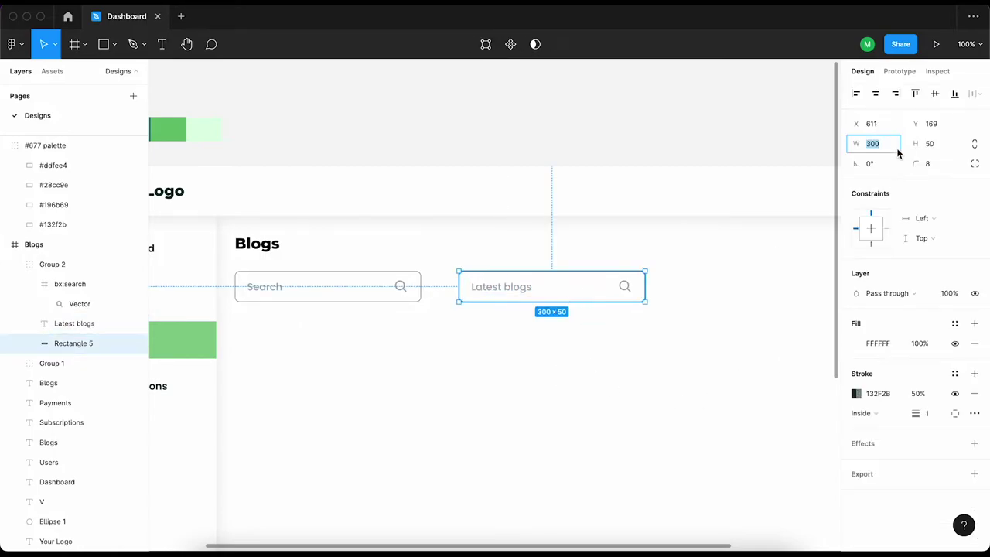
text(250)
key(Return)
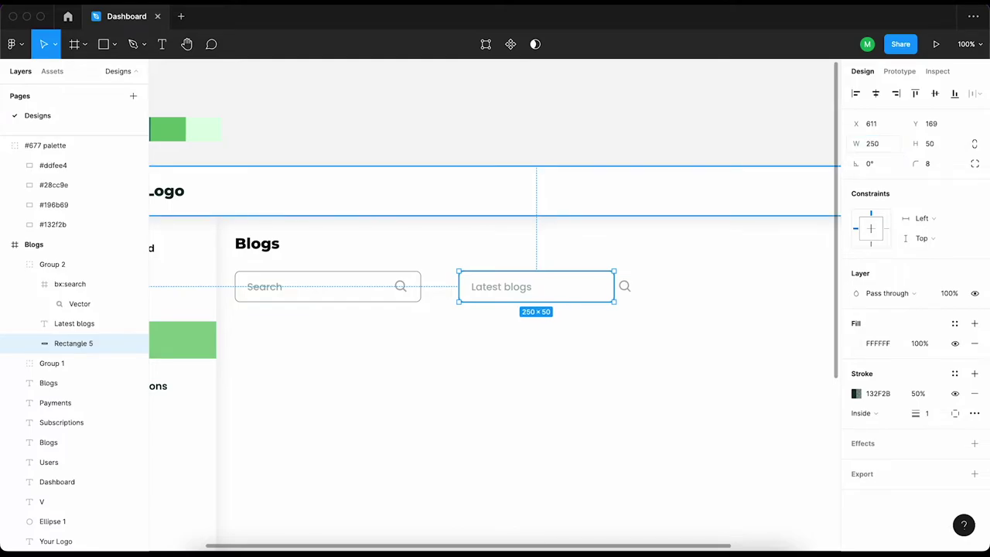
click(626, 288)
key(Delete)
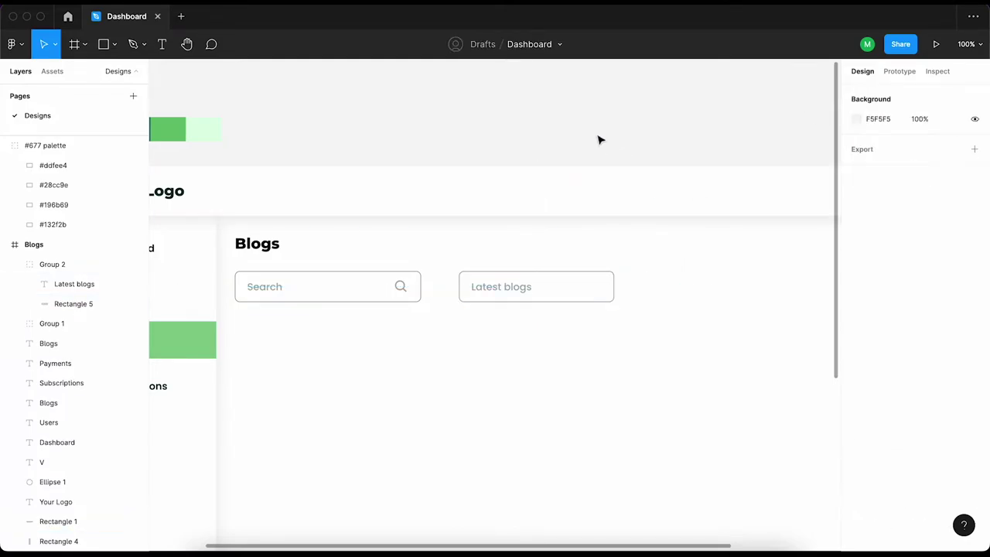
Find a downward chevron icon in the Iconify plugin's arrow results and import it
right_click(610, 110)
mouse_move(633, 214)
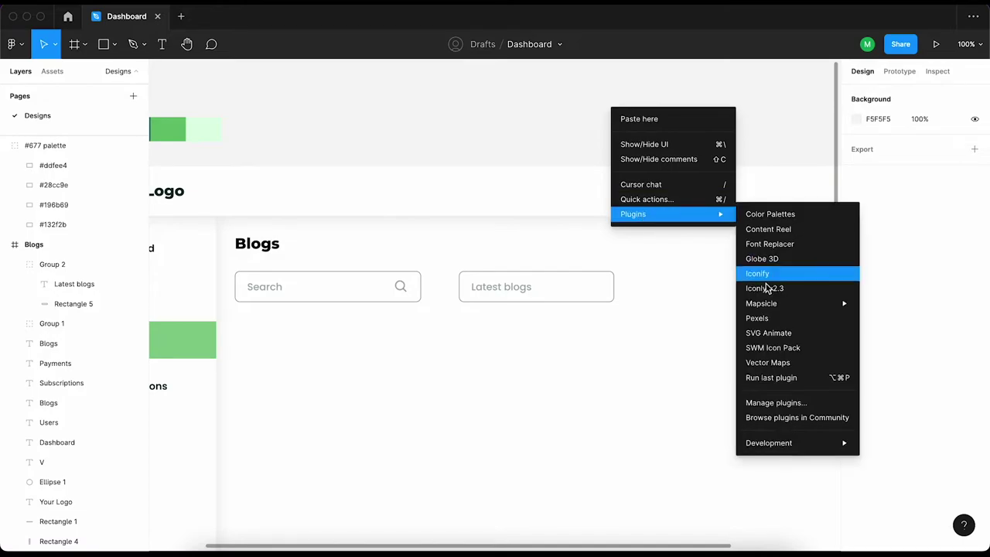
click(764, 277)
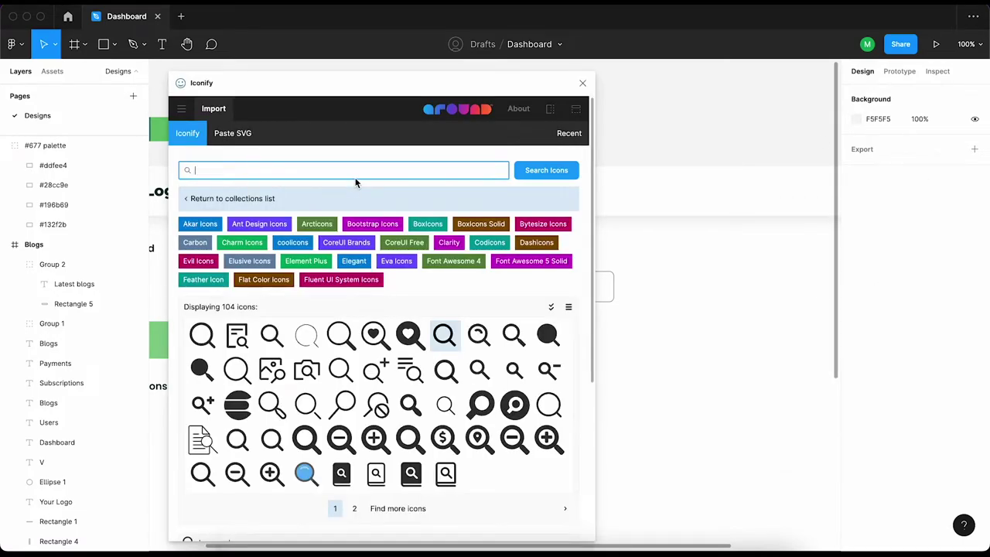
text(arrow)
key(Return)
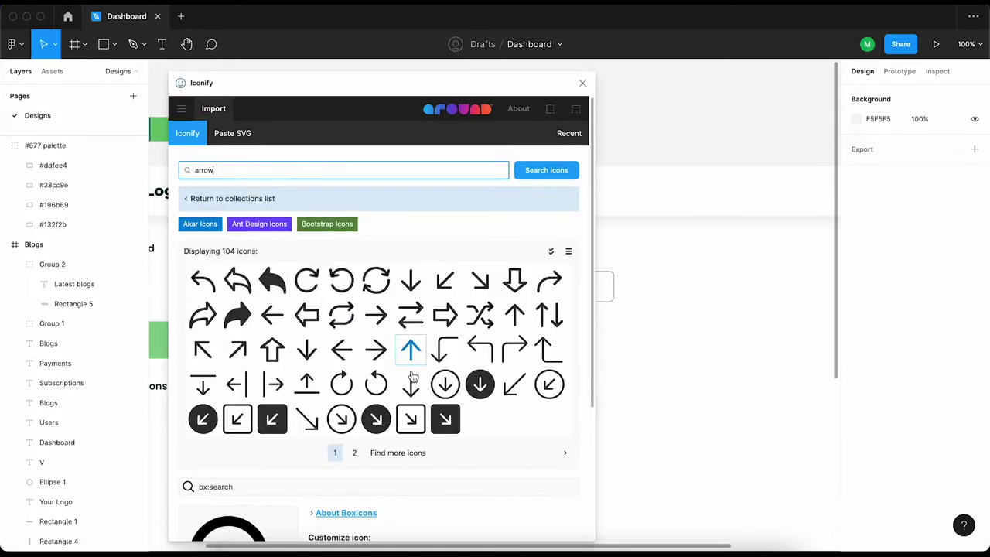
click(350, 451)
scroll(350, 479, down, 2)
click(347, 464)
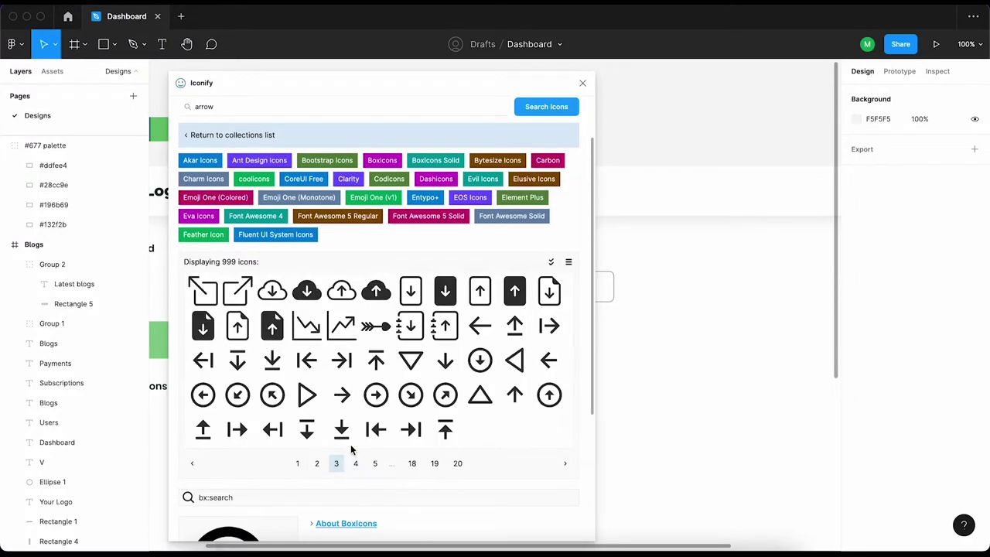
click(346, 463)
click(362, 464)
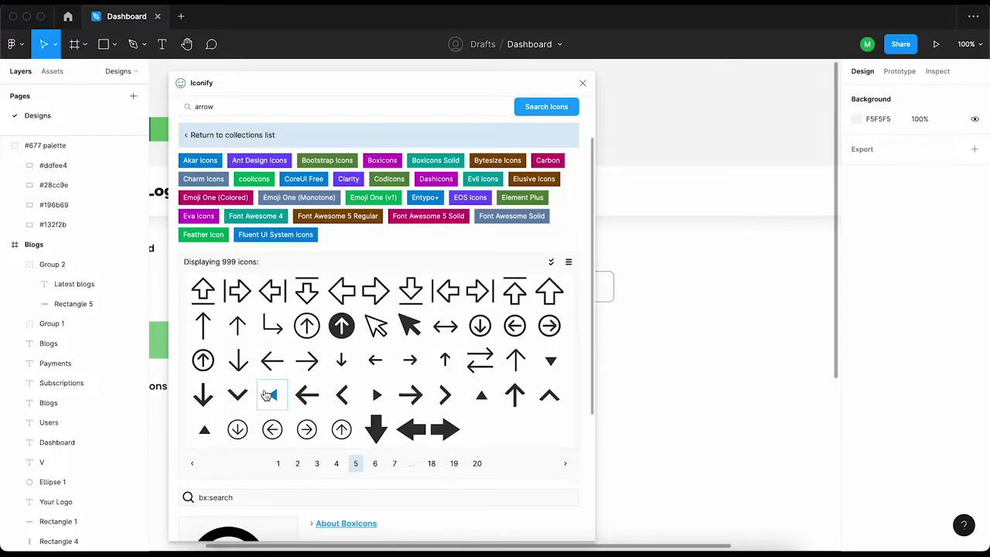
click(238, 394)
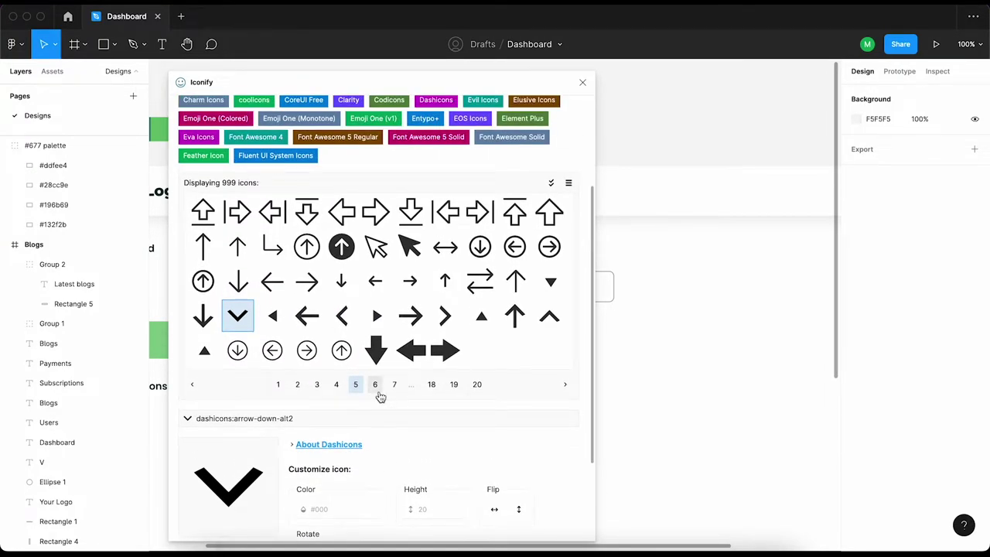
click(376, 386)
click(346, 385)
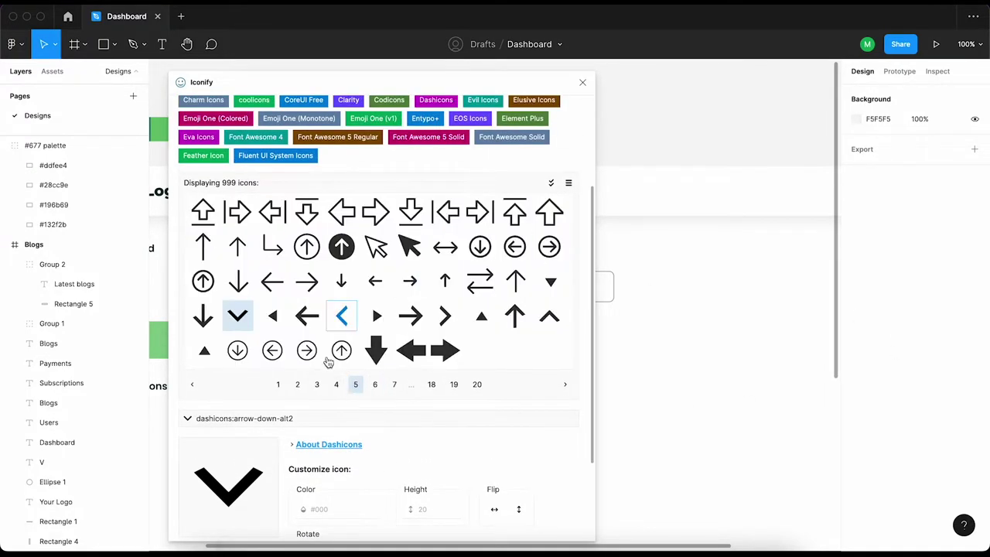
scroll(356, 418, down, 3)
click(457, 519)
click(583, 82)
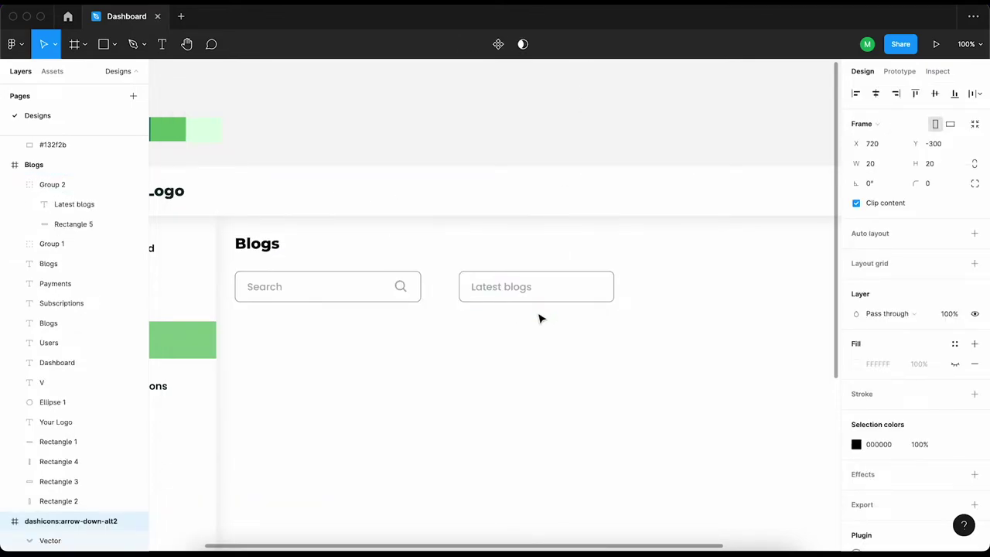
Paste the chevron into the Latest blogs box and place it at the right end
click(568, 301)
key(ctrl+v)
scroll(520, 313, up, 3)
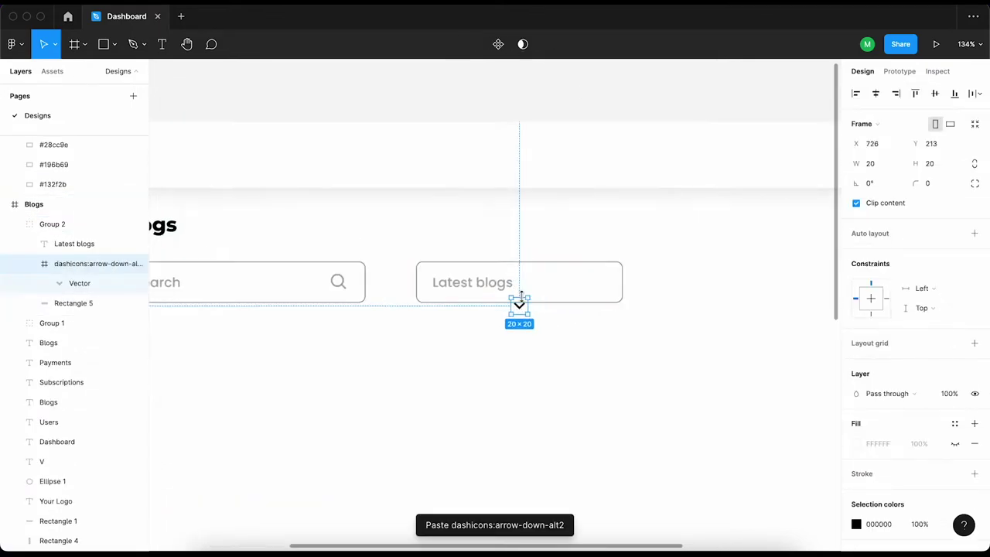
drag(523, 319, 629, 281)
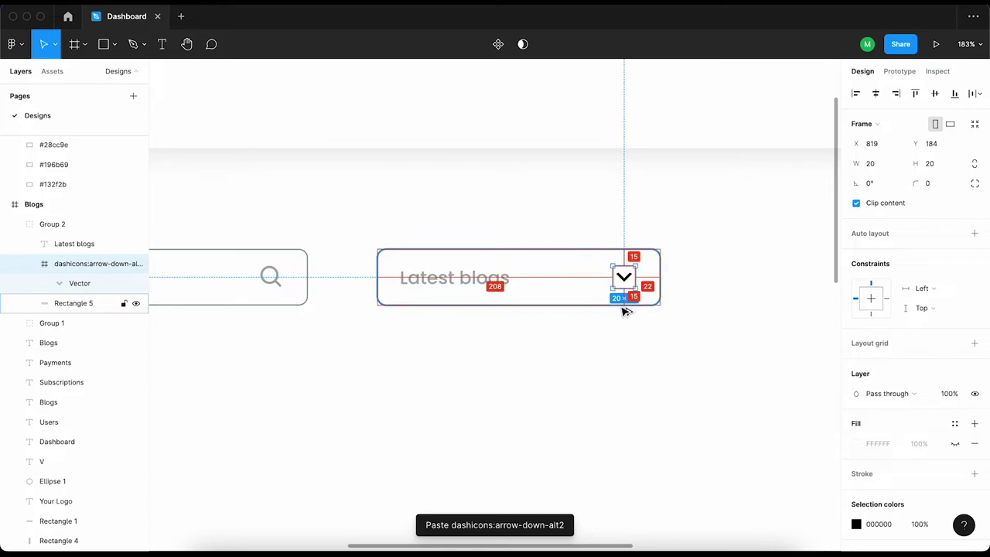
key(Right)
key(Right)
key(Right)
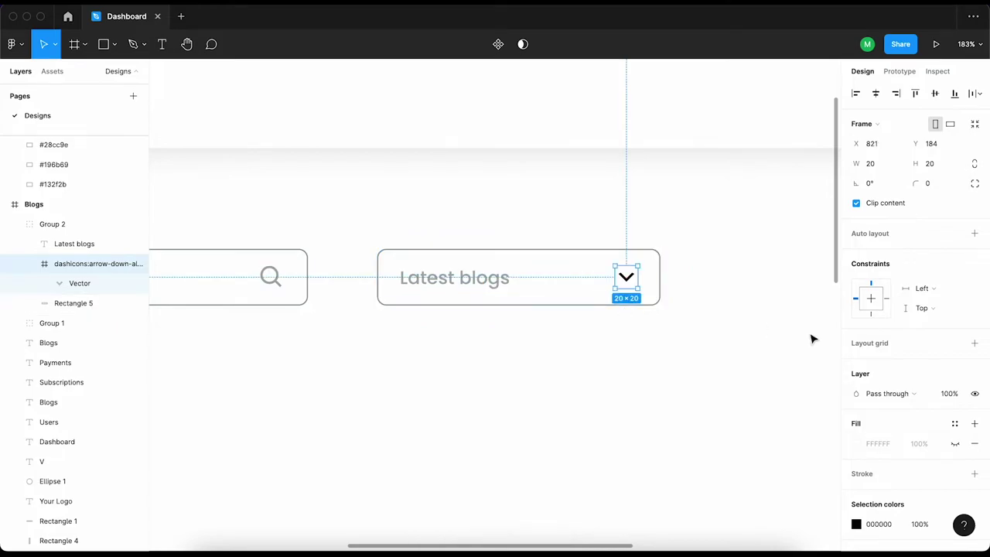
scroll(909, 430, down, 2)
Colour the chevron dark green 132F2B at 40% opacity
click(861, 373)
click(722, 491)
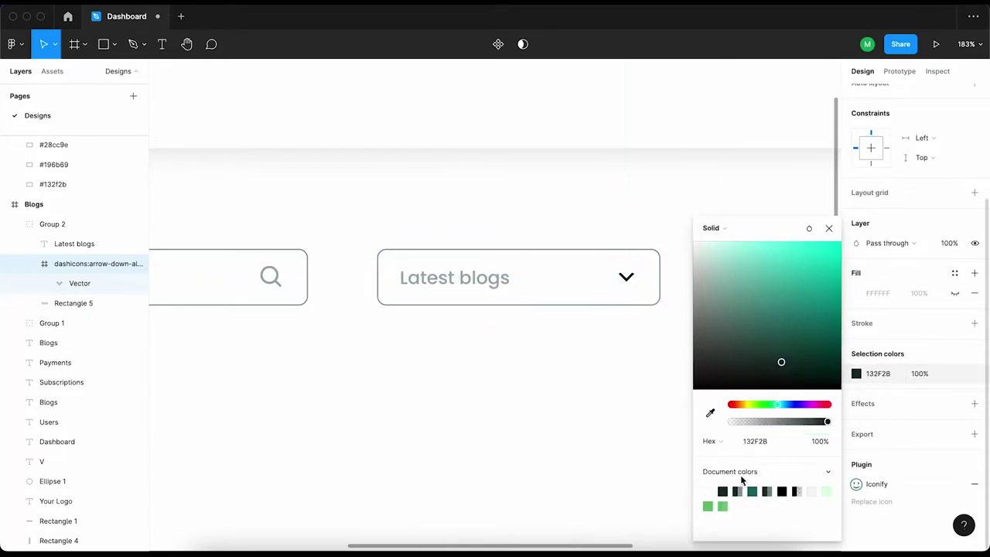
click(926, 374)
text(40)
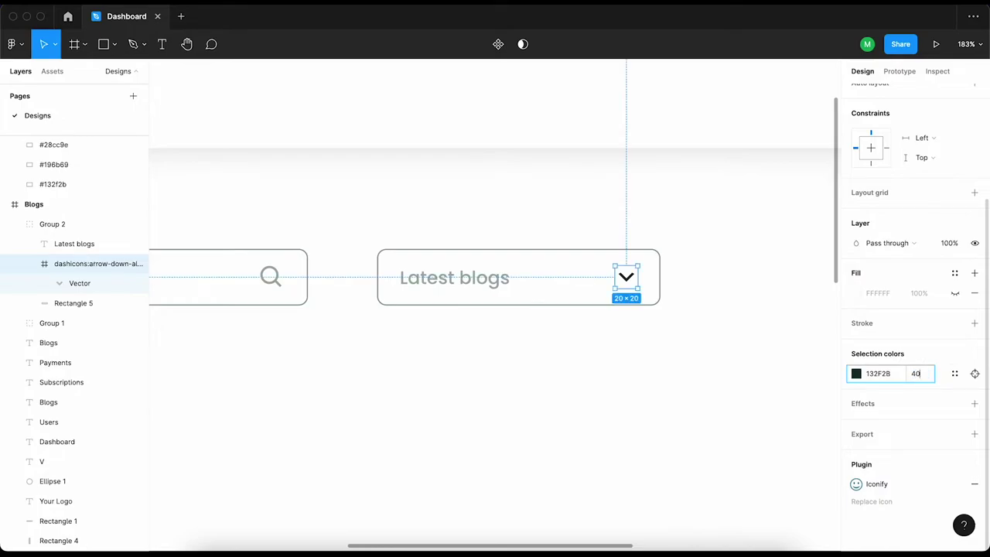
click(532, 403)
click(619, 280)
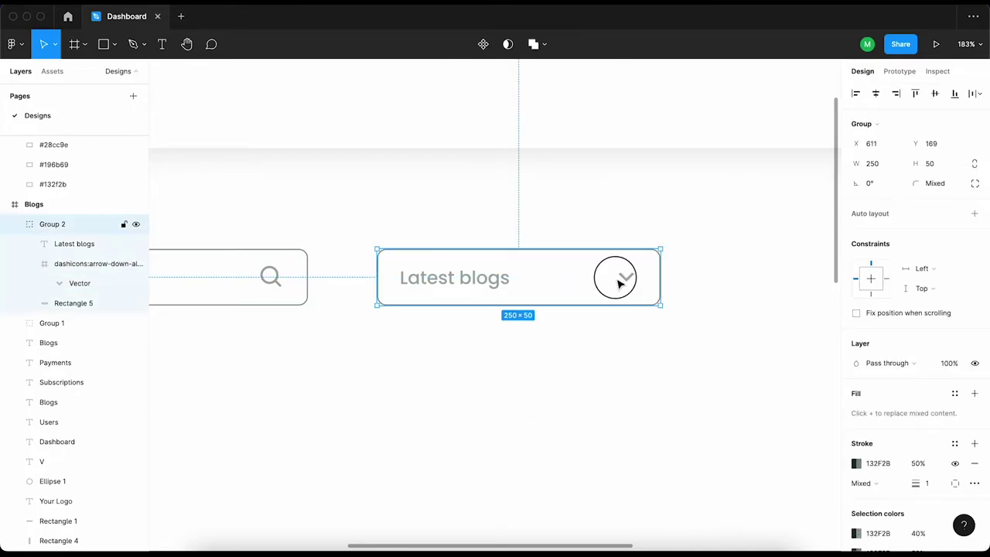
click(570, 322)
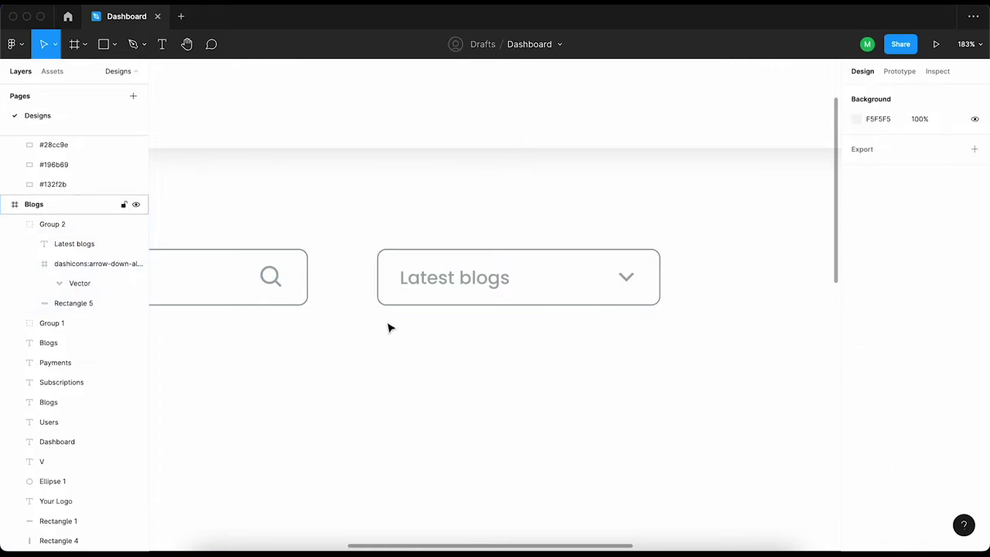
scroll(389, 327, down, 2)
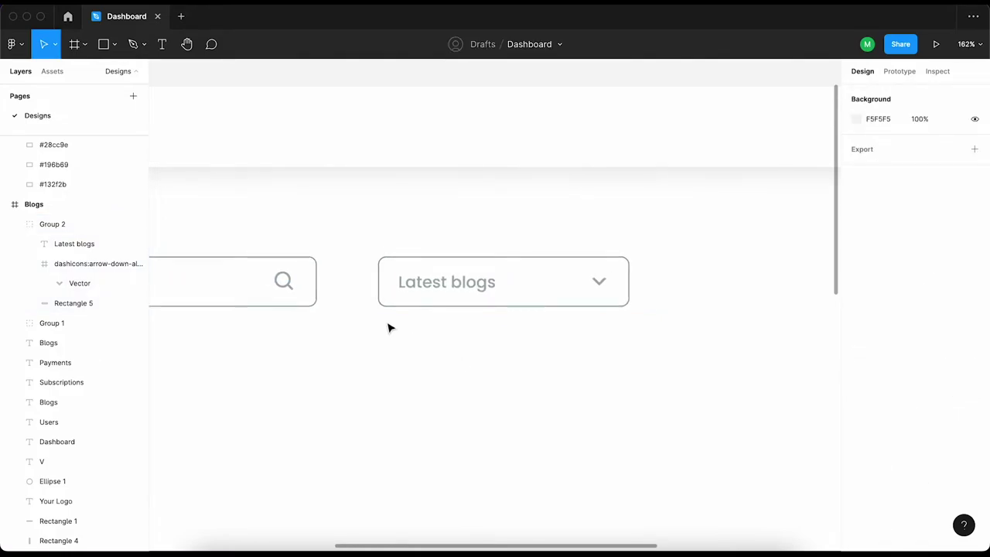
Narrow the dropdown's outline rectangle, Rectangle 5, to 220 wide
click(453, 294)
scroll(449, 292, down, 5)
click(529, 321)
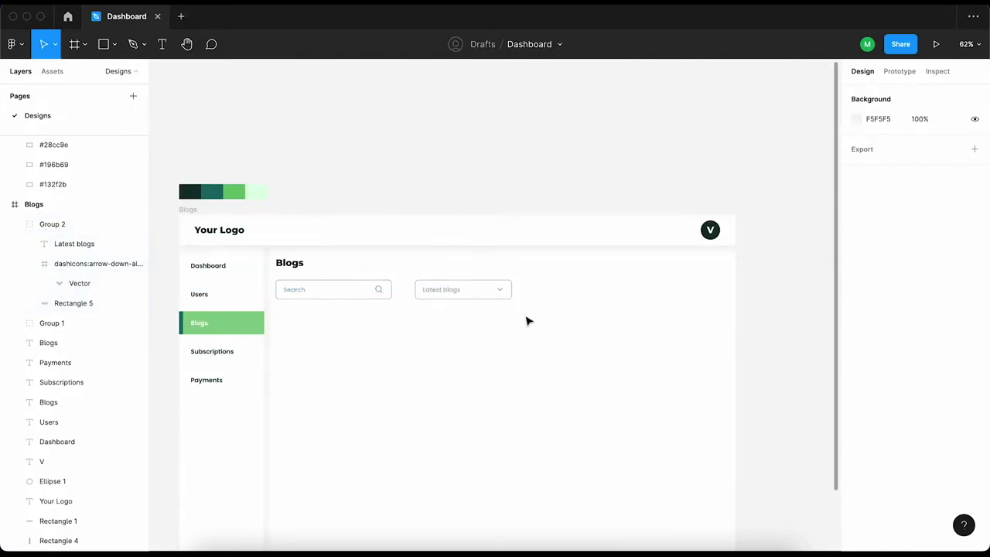
double_click(464, 289)
text(230)
key(Return)
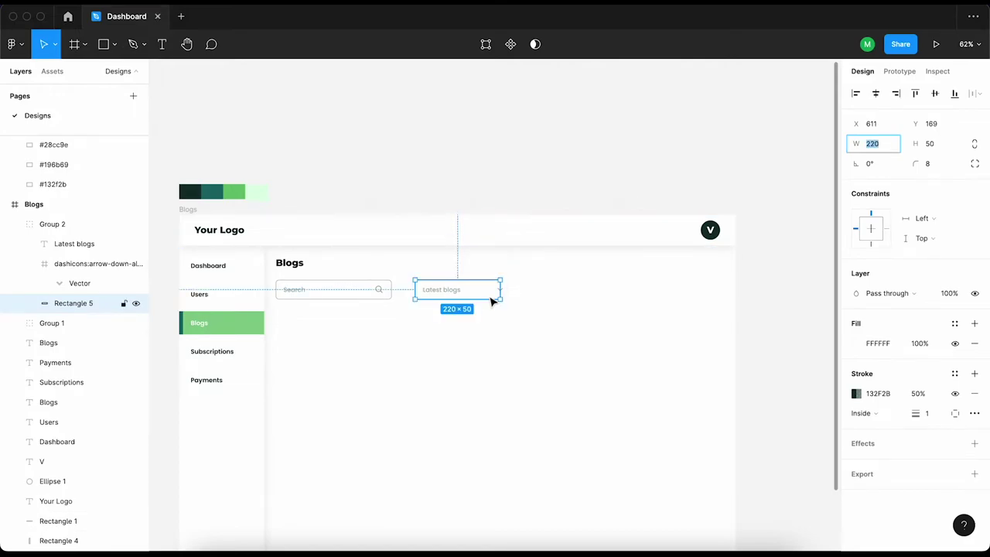
scroll(482, 290, up, 2)
scroll(526, 297, up, 3)
Move the chevron left so it sits inside the narrower dropdown box
click(544, 304)
drag(544, 303, 511, 302)
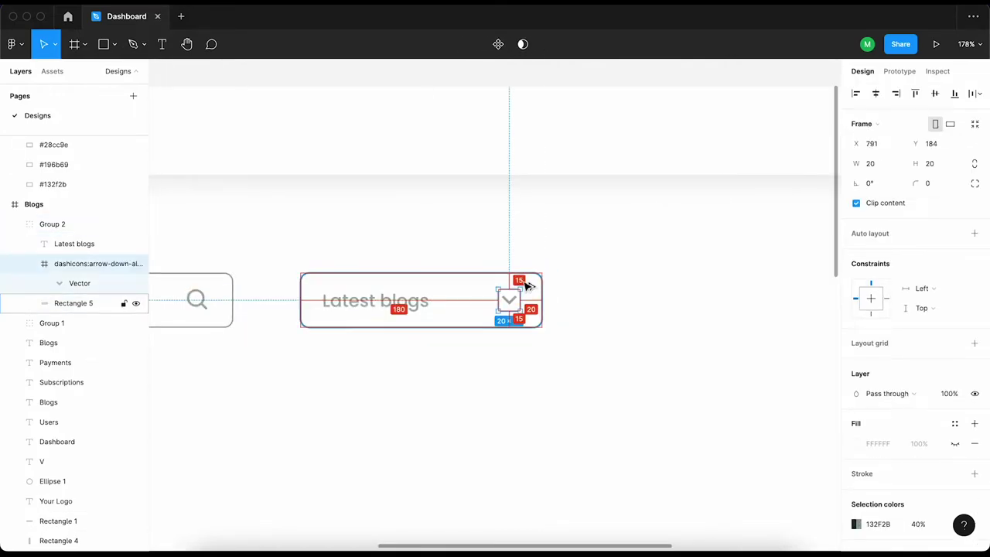
click(542, 387)
click(405, 310)
scroll(418, 309, down, 5)
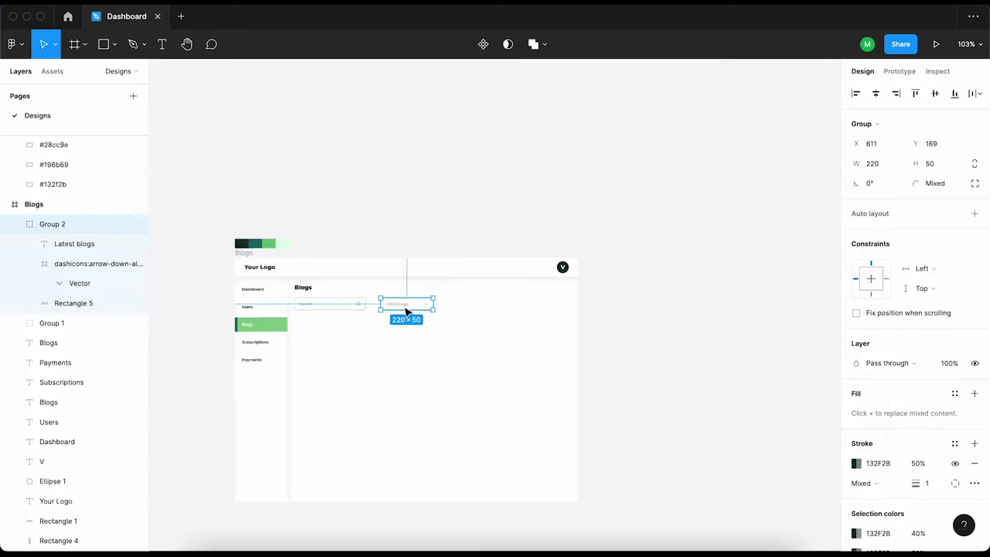
scroll(432, 285, down, 2)
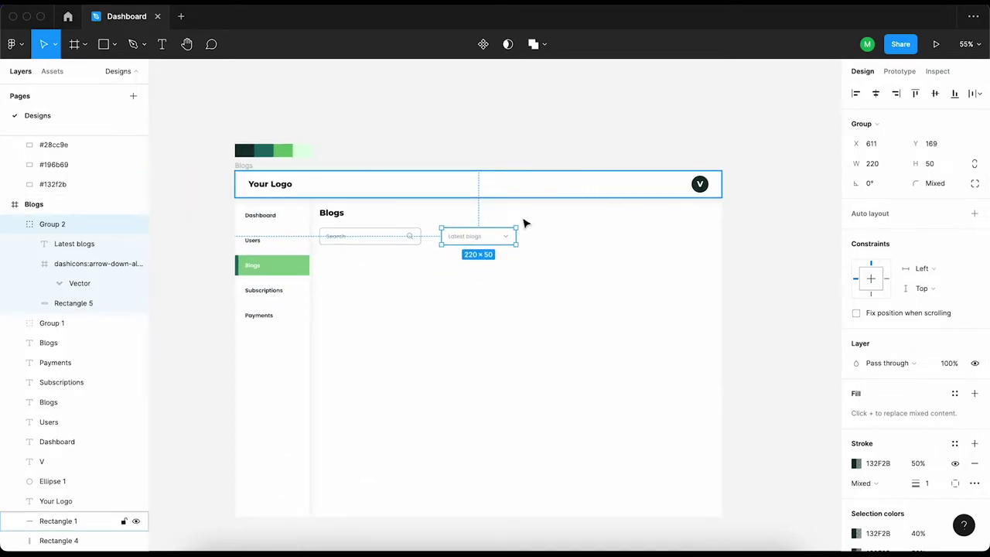
Lighten the green fill of the Blogs highlight rectangle
click(469, 352)
click(255, 271)
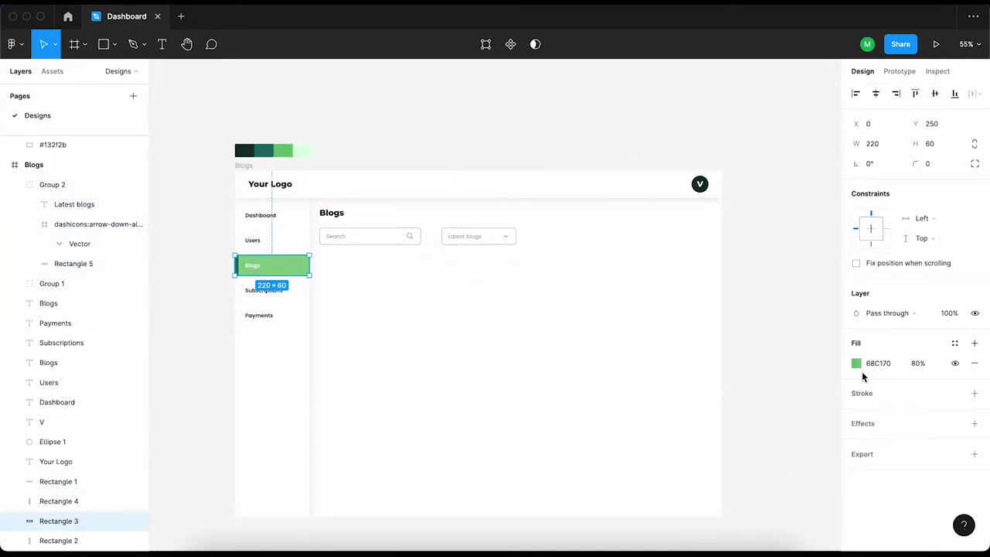
click(857, 362)
mouse_move(762, 280)
mouse_down()
mouse_move(750, 265)
mouse_move(721, 258)
mouse_up()
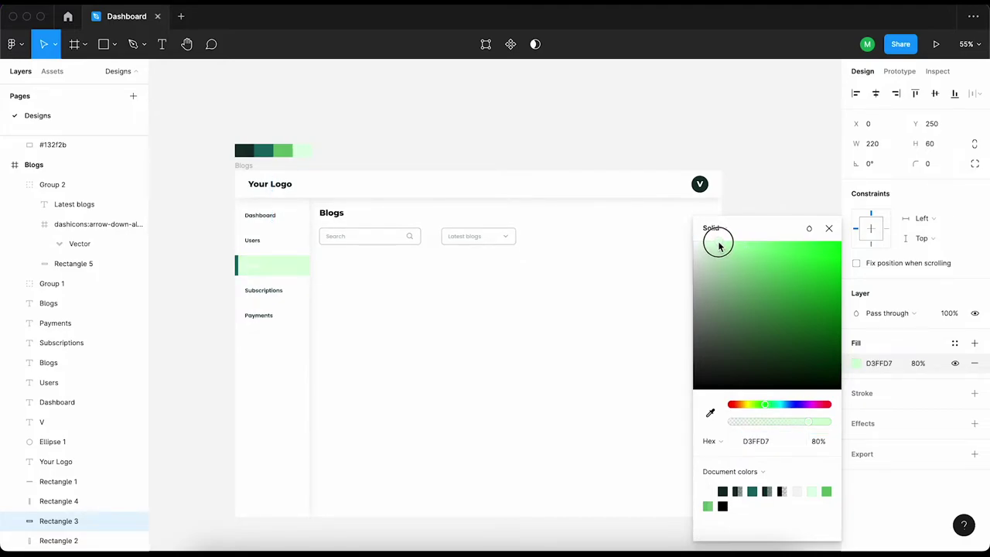
ctrl+scroll(239, 267, up, 5)
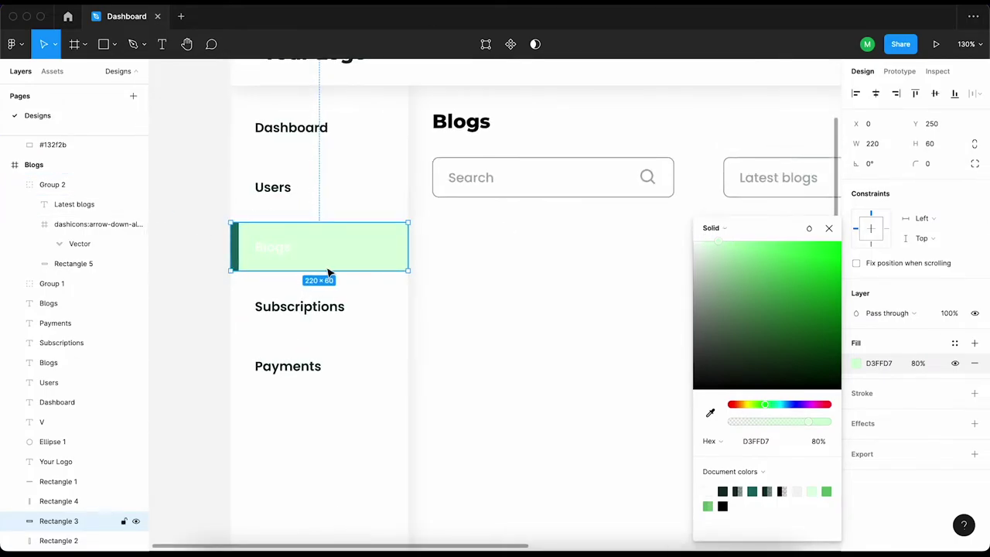
click(186, 295)
Eyedrop the dark teal swatch into the Blogs highlight fill and set it to 10% opacity
click(352, 264)
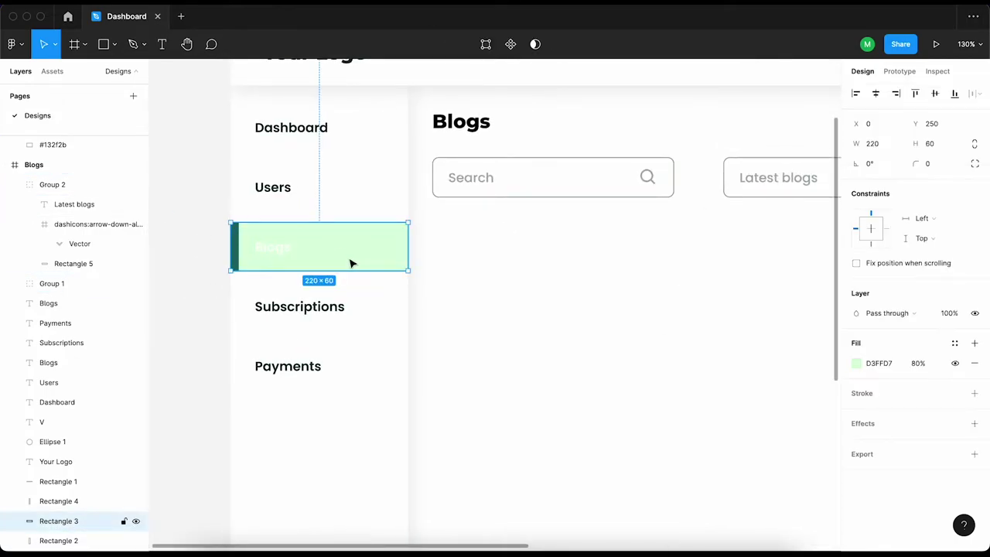
key(i)
click(236, 242)
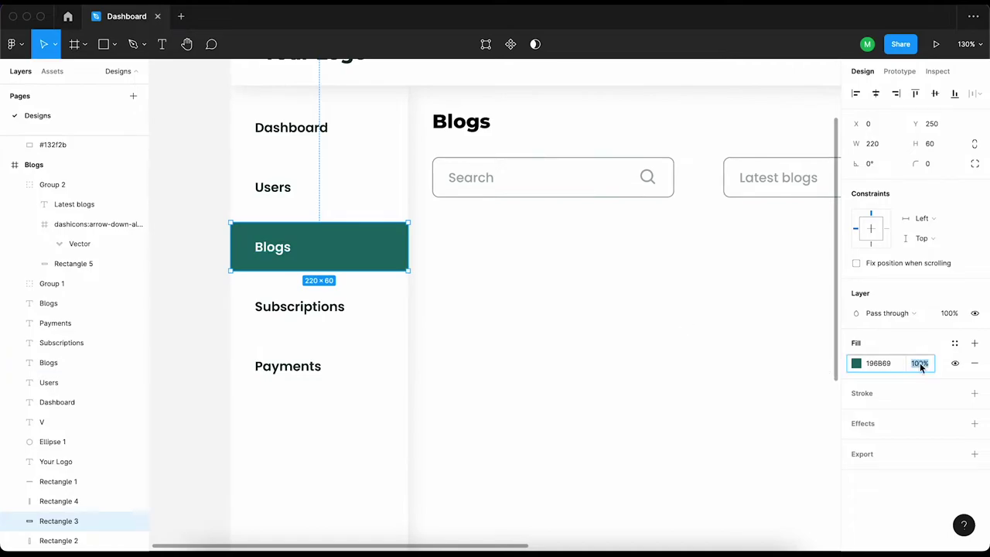
text(10)
key(Return)
Make the sidebar Blogs label the darkest palette colour instead of white
click(272, 246)
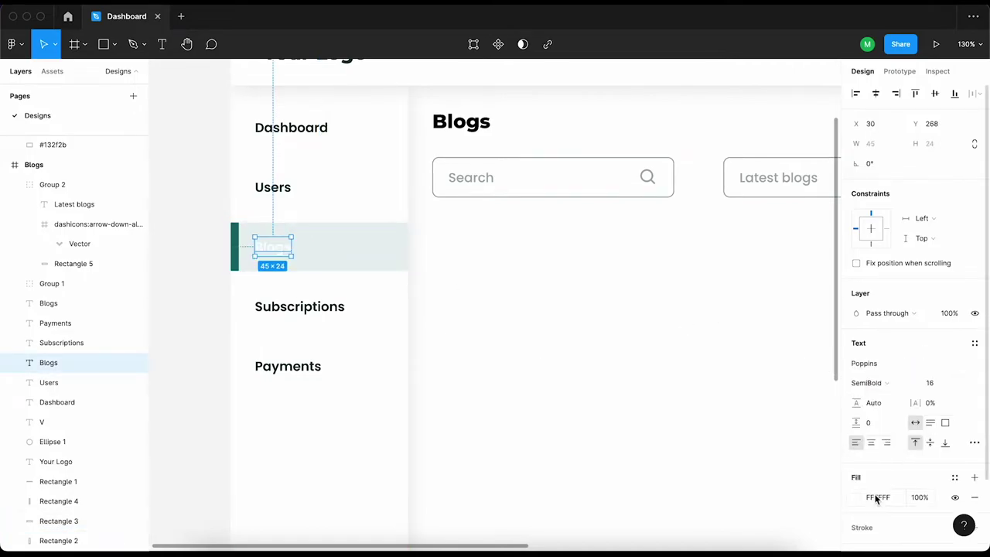
key(i)
scroll(333, 217, up, 4)
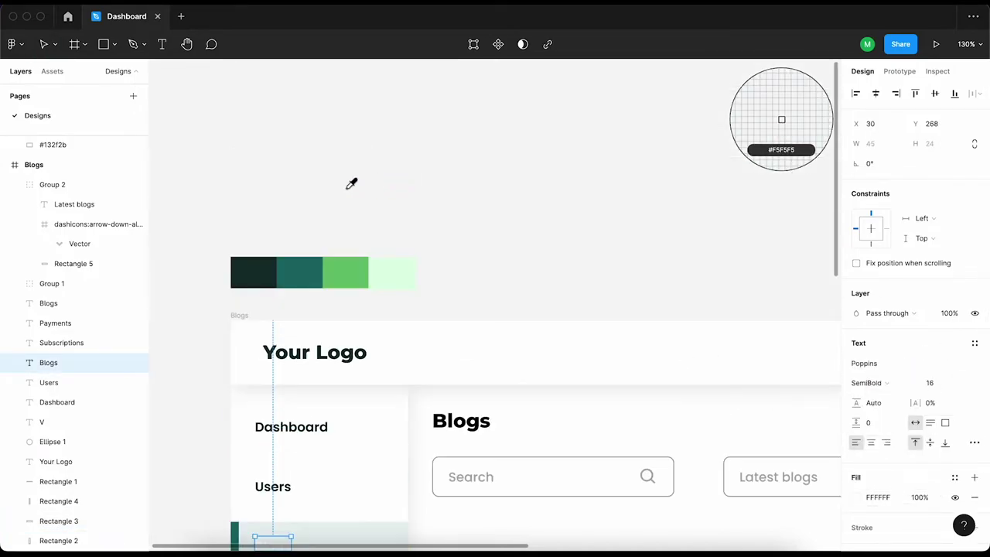
click(263, 275)
click(460, 420)
key(i)
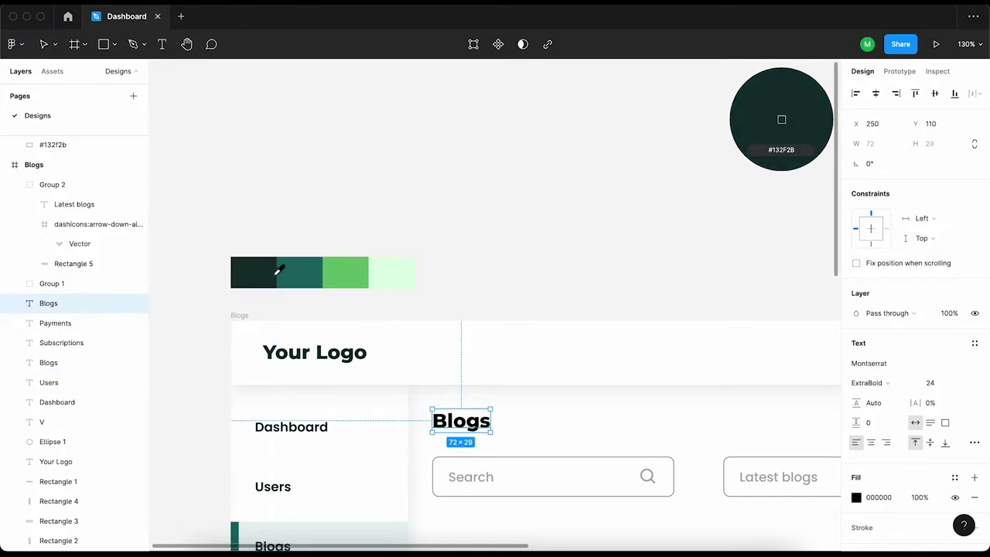
click(278, 270)
scroll(402, 287, down, 5)
key(Escape)
scroll(464, 340, down, 3)
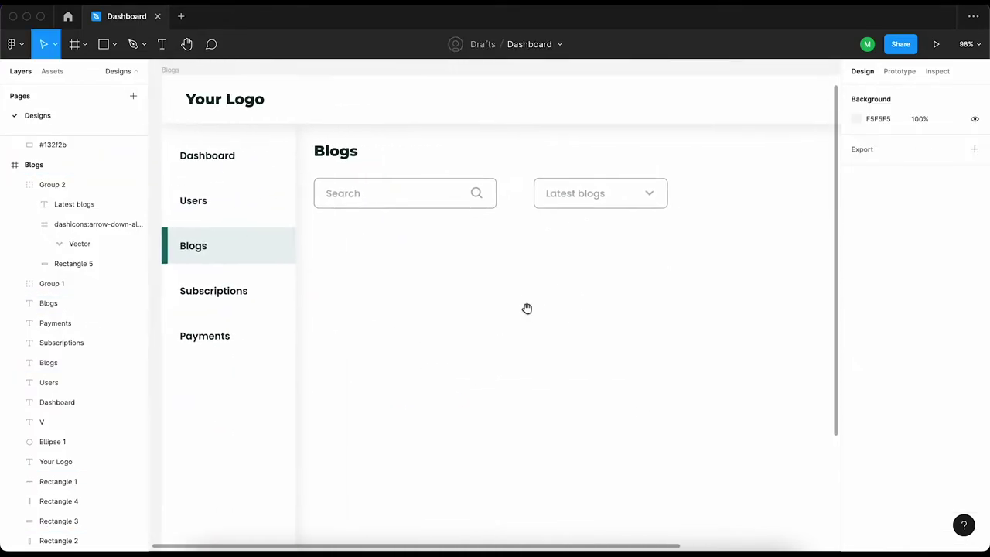
Right-align the Latest blogs dropdown at X 1180 against the frame edge
scroll(522, 294, right, 3)
scroll(503, 283, down, 5)
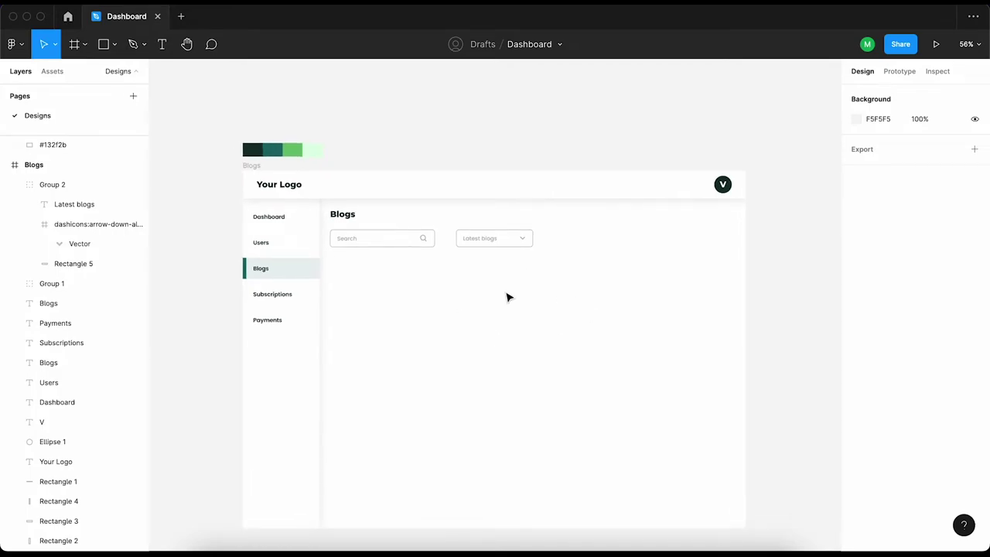
scroll(410, 426, right, 3)
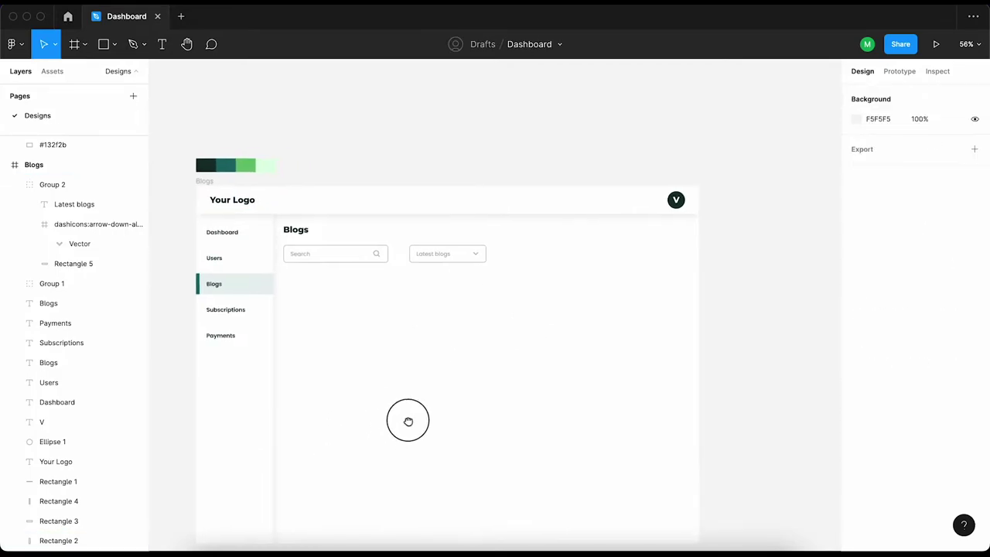
click(449, 263)
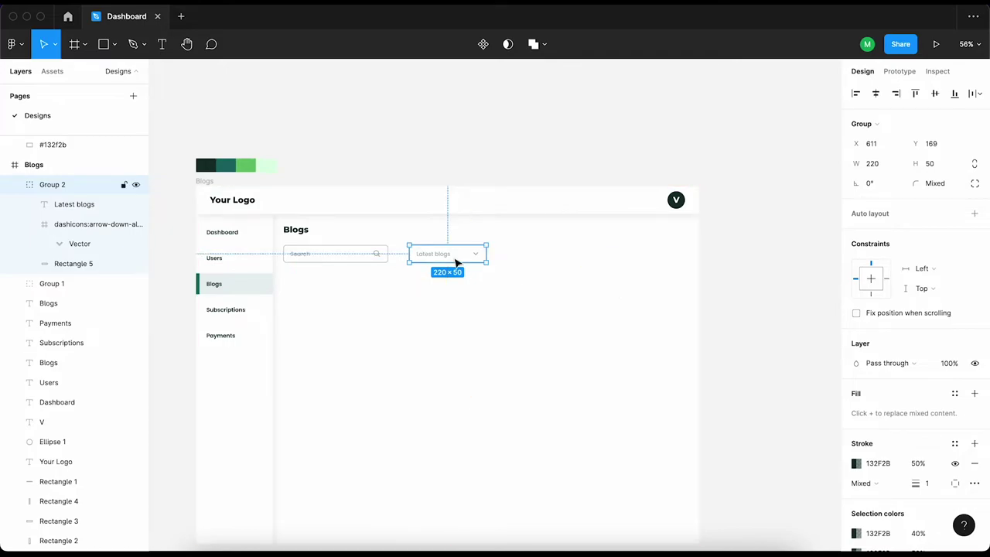
click(896, 93)
key(shift+Left)
key(shift+Left)
key(shift+Left)
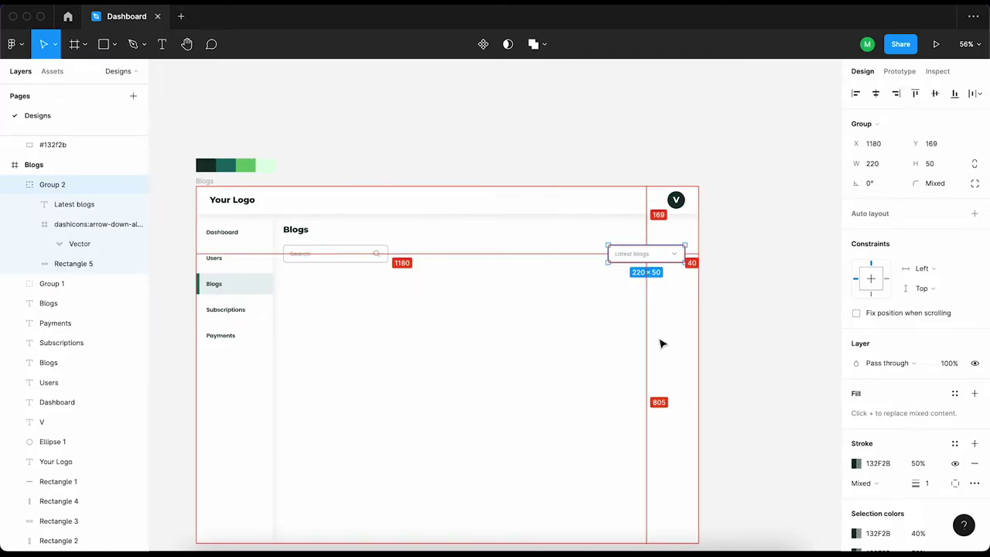
Move the search box and dropdown row down slightly
click(324, 258)
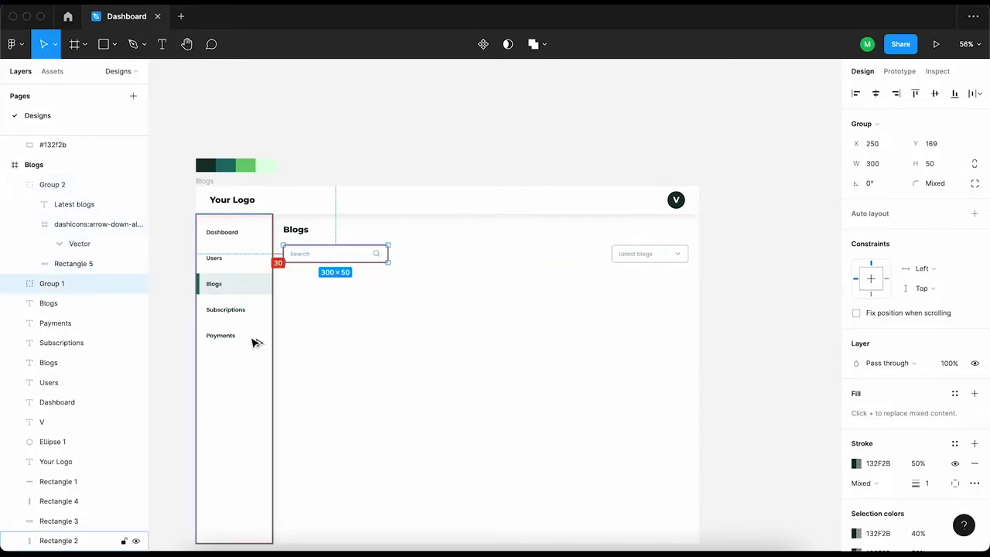
key(Escape)
scroll(441, 341, up, 2)
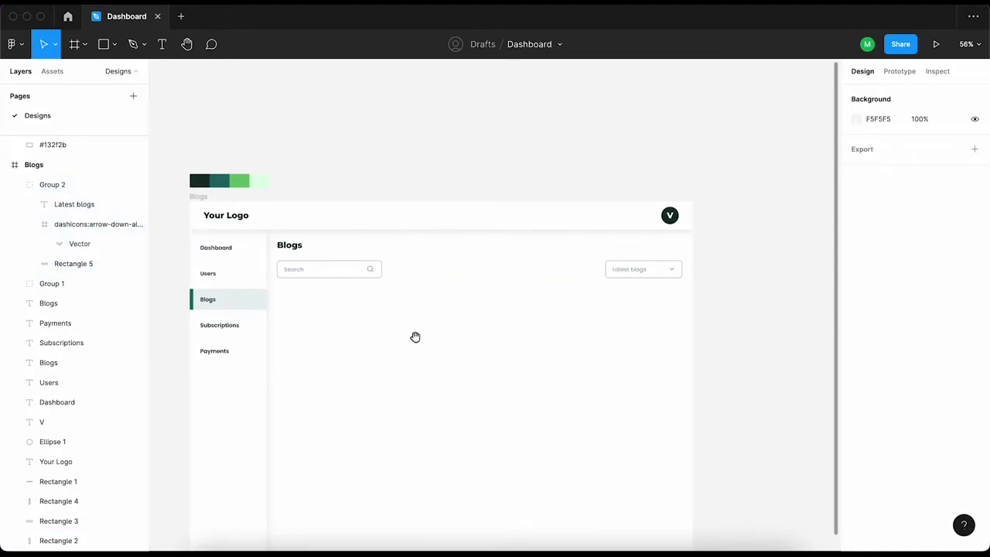
click(302, 282)
shift+click(627, 277)
drag(491, 283, 490, 302)
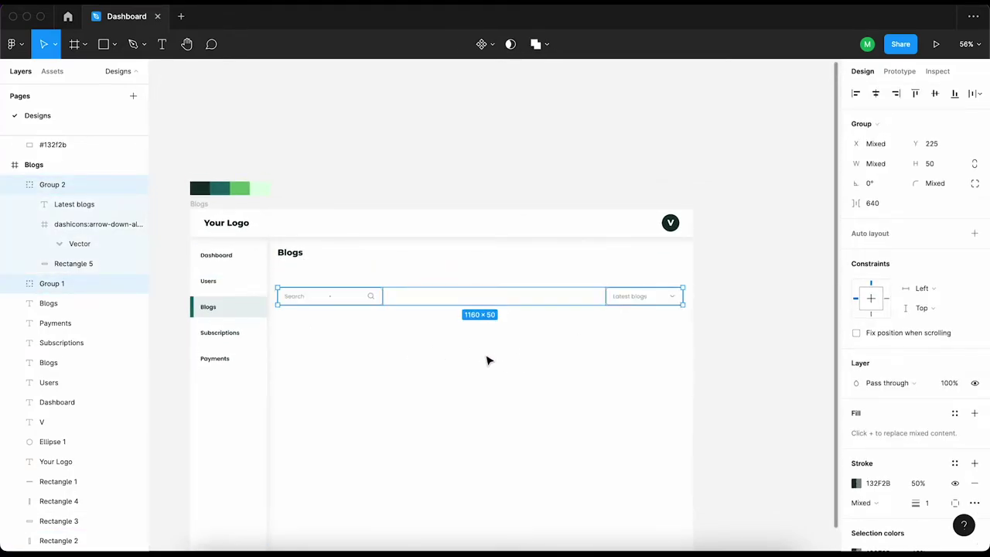
Duplicate the dropdown and place the copy beside the Blogs heading, vertically centred
click(488, 360)
click(632, 305)
key(ctrl+d)
drag(632, 305, 629, 264)
shift+click(290, 253)
click(935, 93)
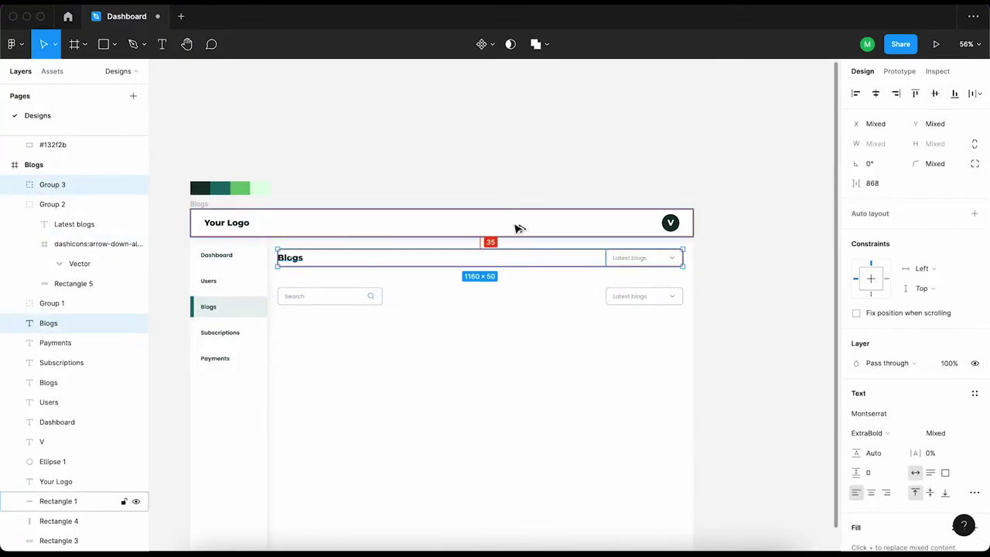
click(611, 344)
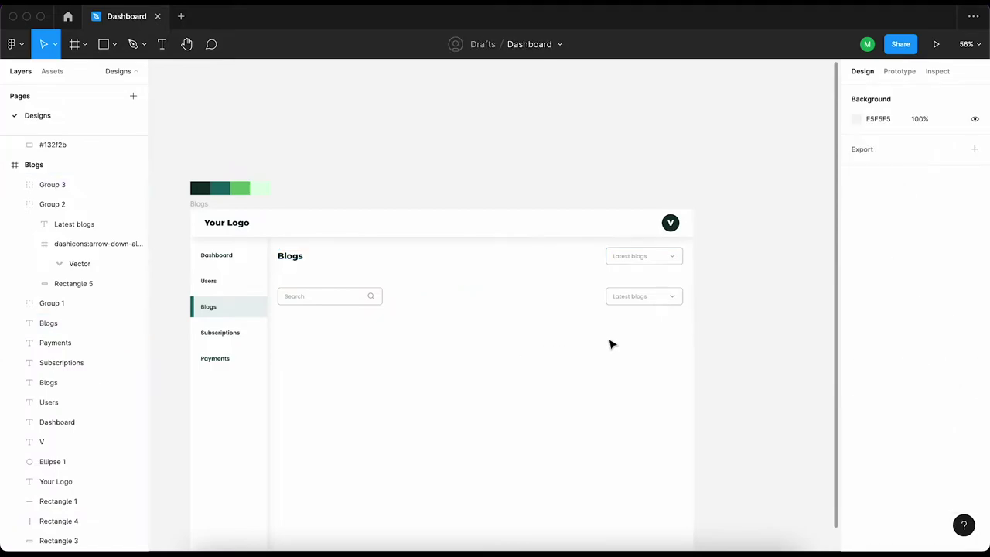
Start relabelling the copied dropdown's text, typing 'P'
scroll(611, 345, right, 2)
scroll(572, 250, up, 5)
double_click(568, 256)
text(P)
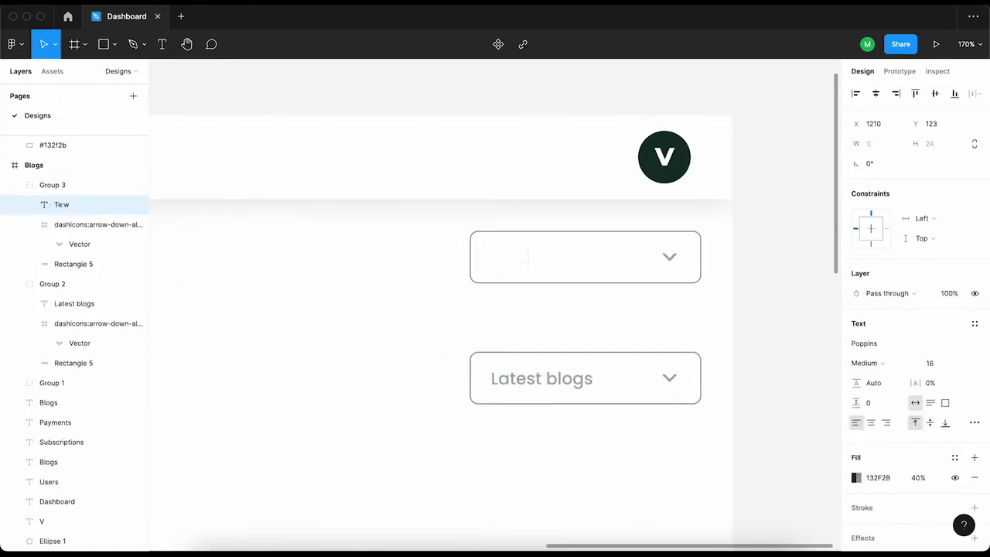
Make the New post text SemiBold and remove the button rectangle's border
click(871, 363)
click(871, 382)
click(611, 306)
super+click(550, 280)
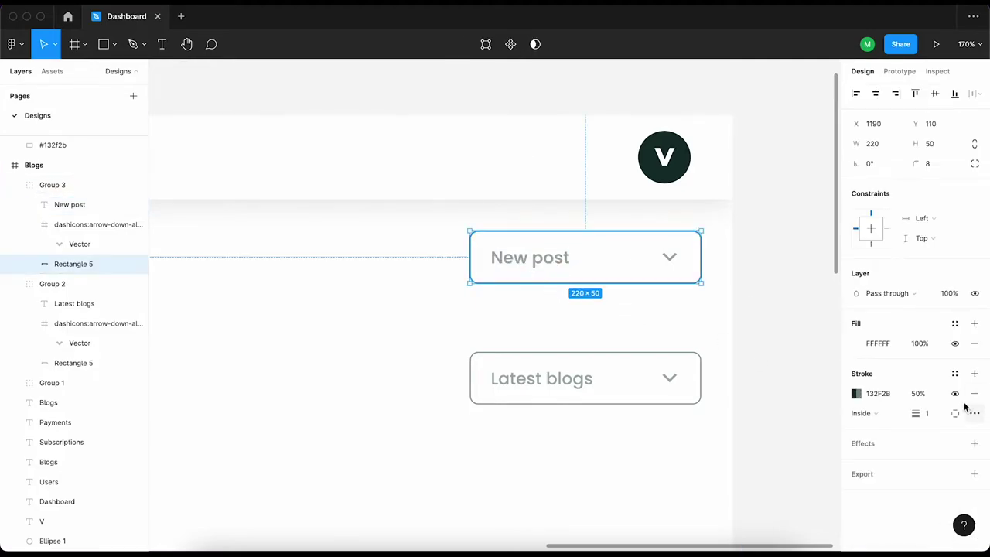
click(975, 393)
Fill the button rectangle with green sampled from the palette swatch using the eyedropper
click(955, 323)
scroll(704, 347, down, 5)
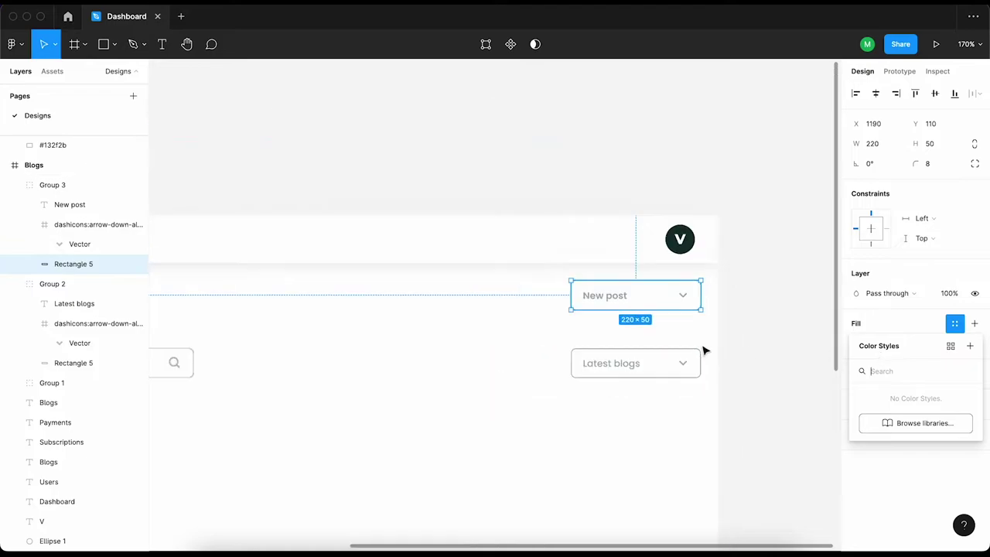
scroll(796, 345, down, 3)
key(Escape)
key(i)
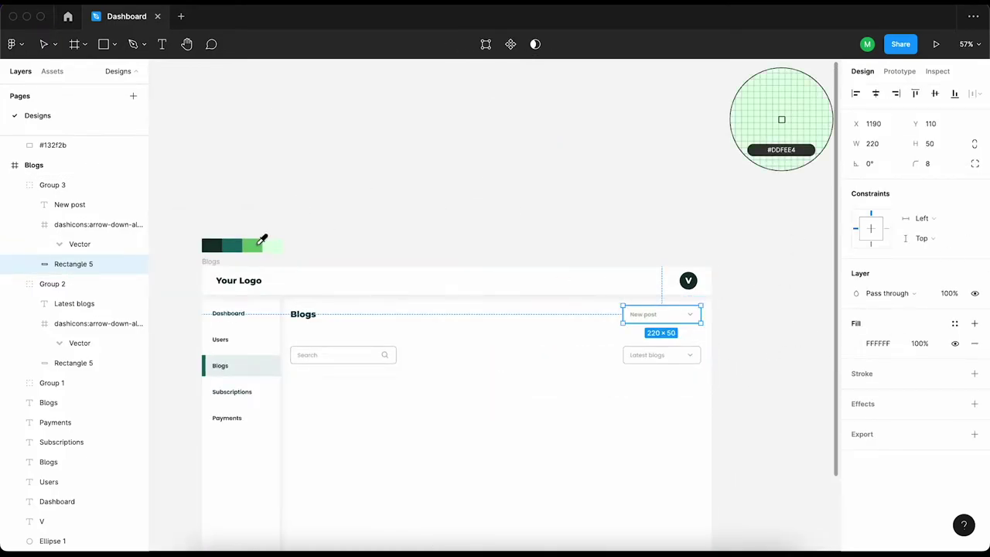
click(254, 245)
key(Escape)
Set the New post text colour to FFFFFF at 100% opacity
super+click(643, 317)
click(876, 475)
text(ffffff)
key(Return)
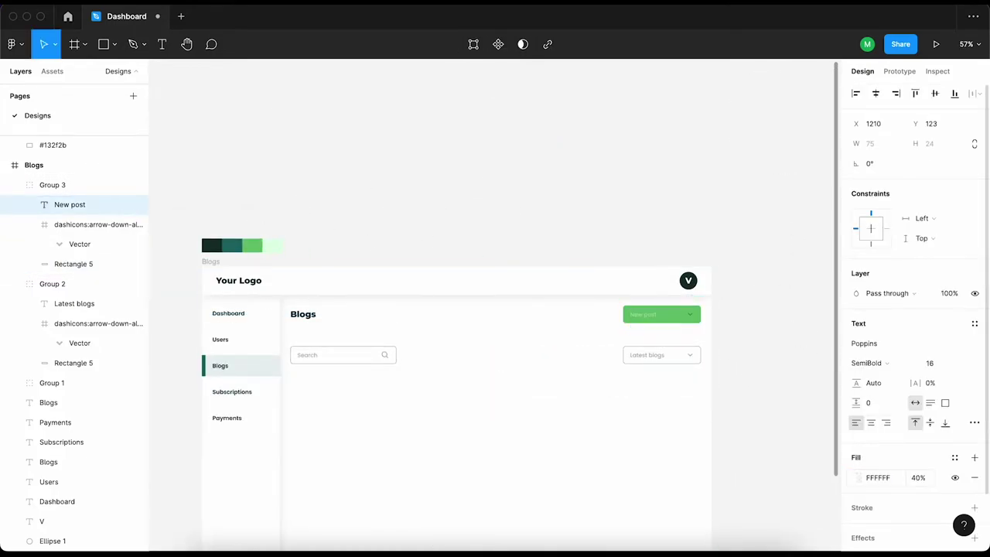
click(918, 478)
text(00)
key(Return)
click(821, 420)
Select the dropdown arrow and narrow the button width to 100
scroll(658, 332, up, 5)
click(709, 320)
click(699, 290)
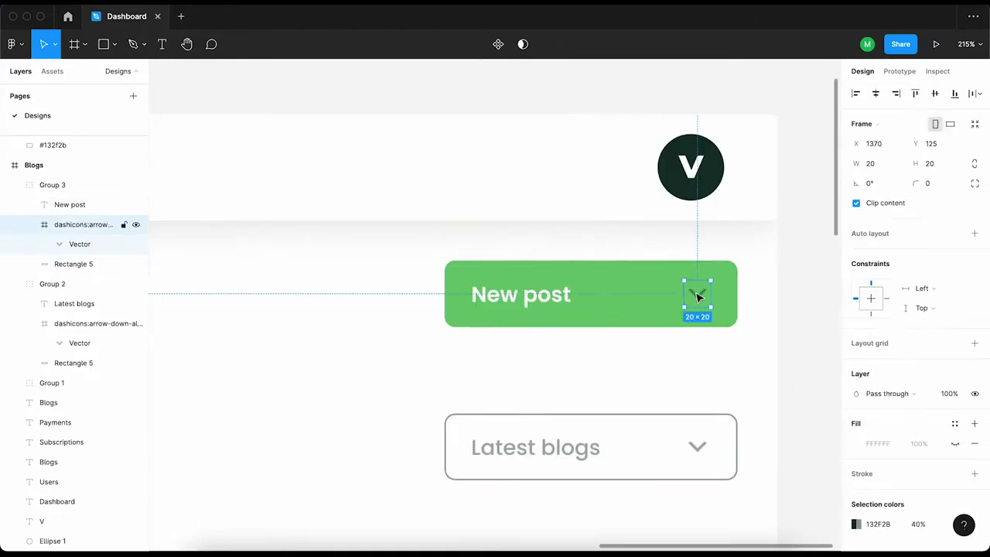
click(877, 146)
text(100)
key(Return)
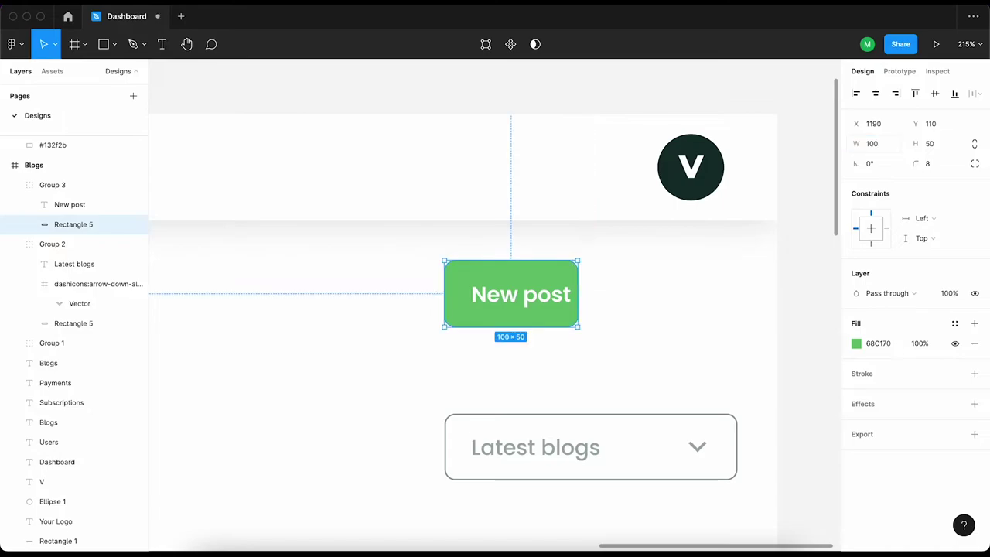
scroll(510, 294, down, 3)
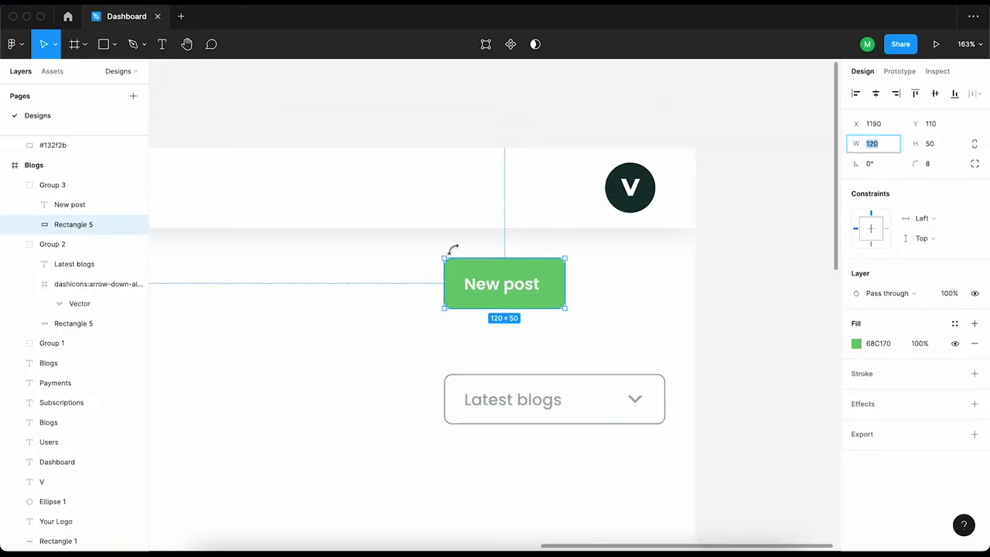
click(745, 267)
Fine-tune the button width to 115 and align the New post button right
click(544, 262)
double_click(544, 261)
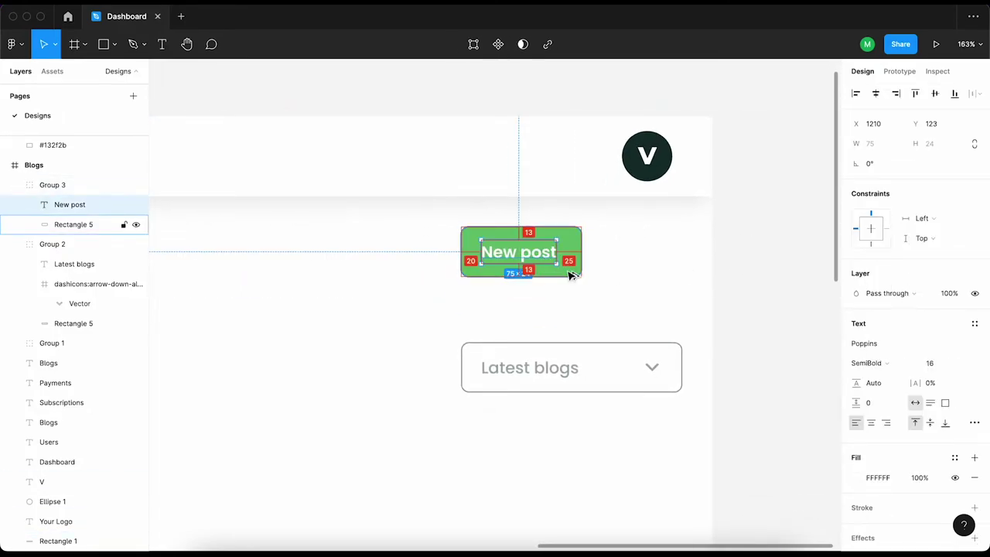
click(570, 272)
key(Down)
key(Down)
key(Down)
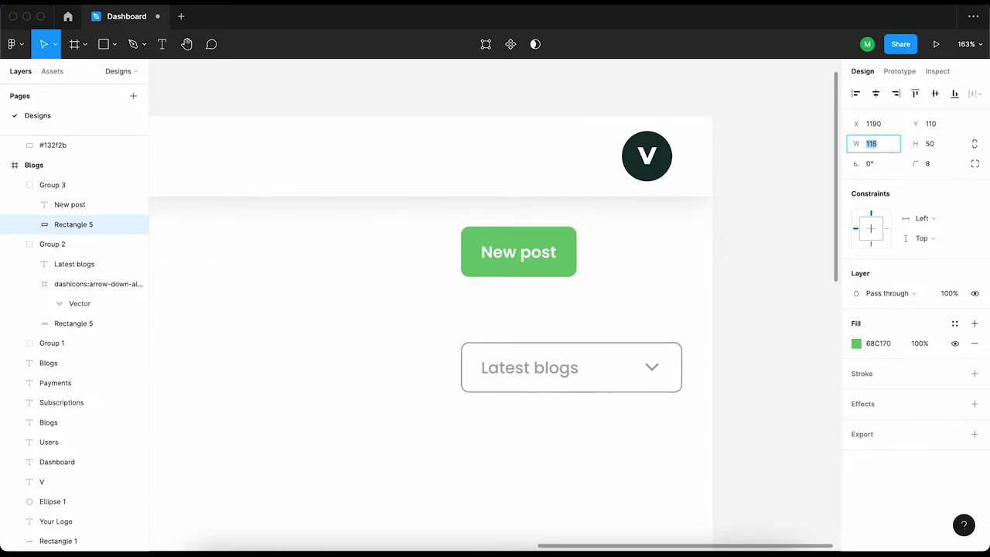
click(503, 256)
scroll(680, 273, down, 1)
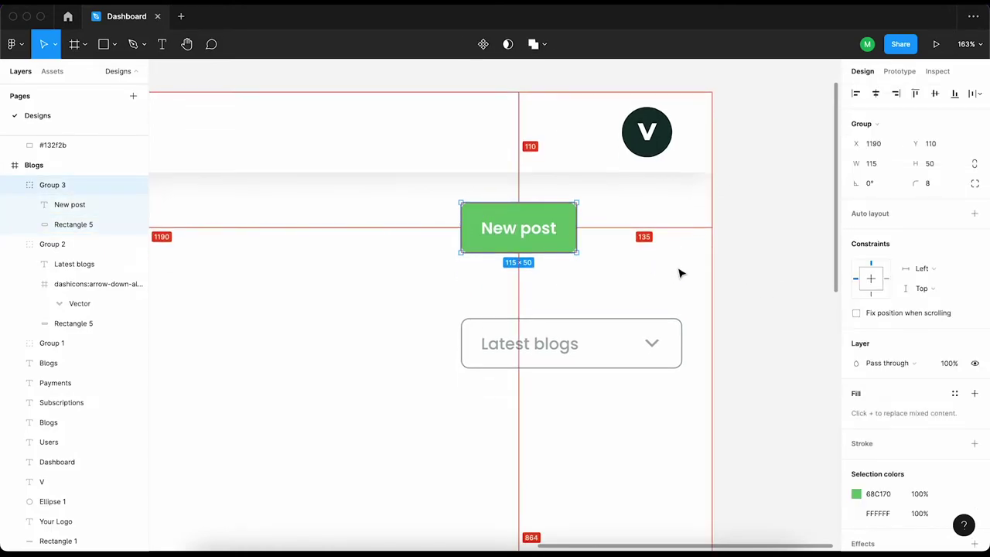
click(895, 99)
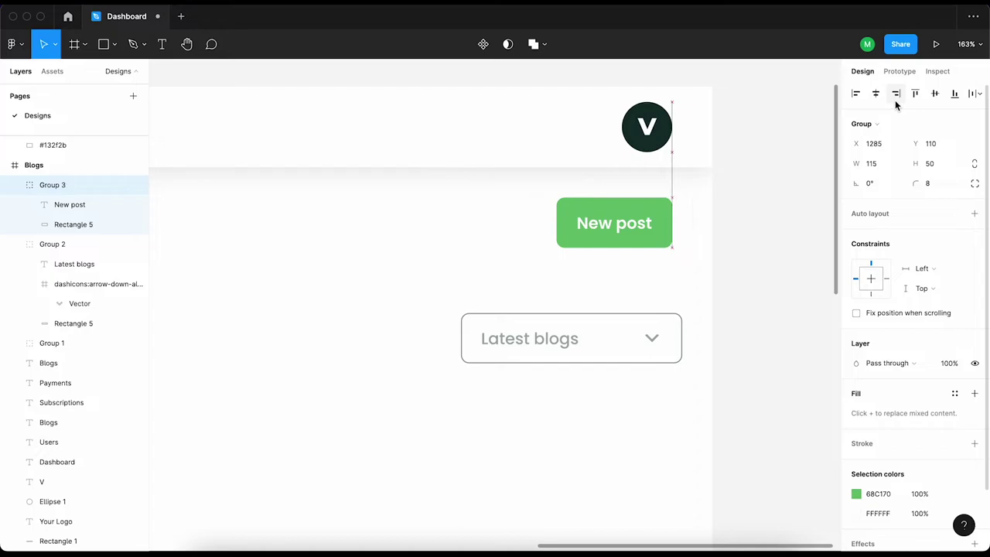
scroll(735, 197, down, 5)
Select the Search field and Latest blogs dropdown together and nudge them up under the Blogs heading
click(751, 204)
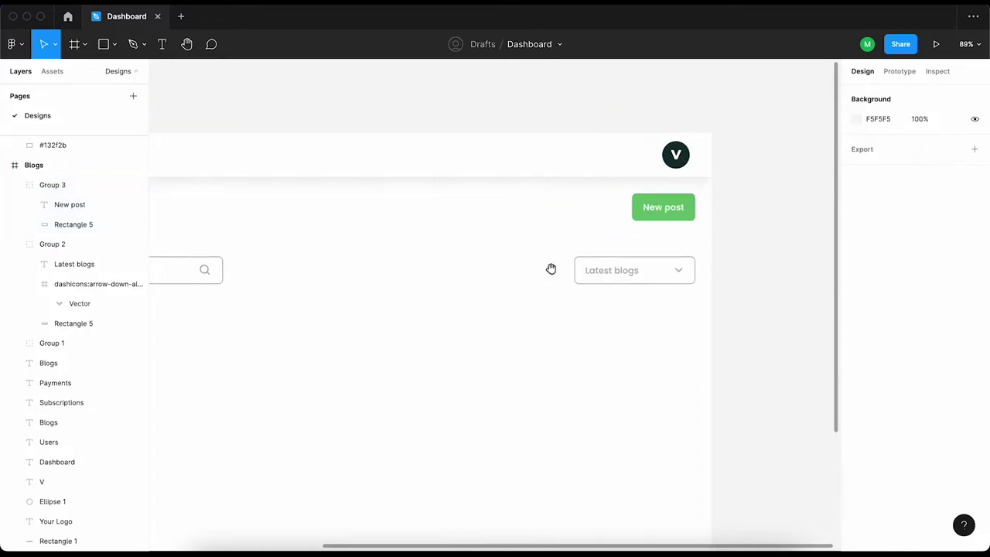
scroll(495, 298, left, 5)
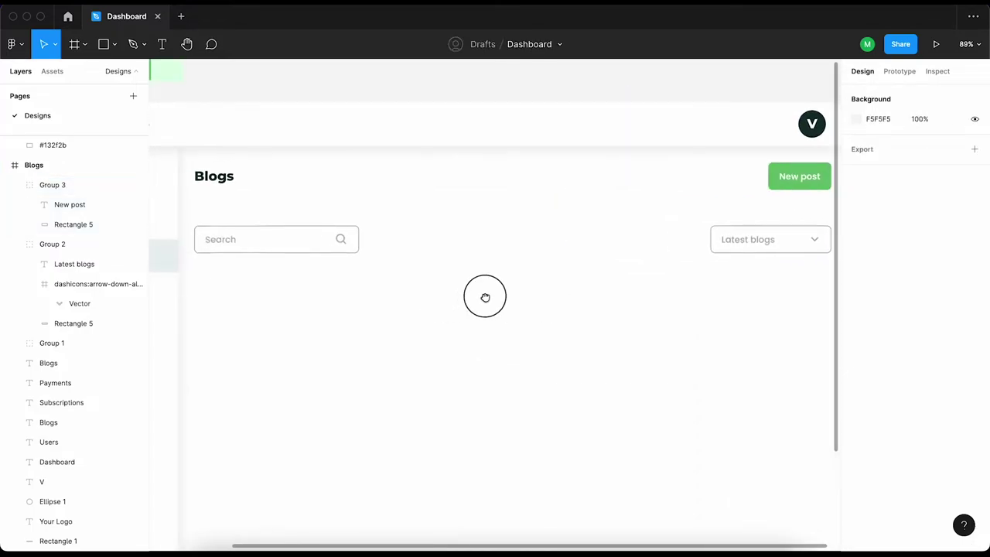
scroll(493, 276, down, 3)
scroll(469, 297, left, 2)
click(263, 226)
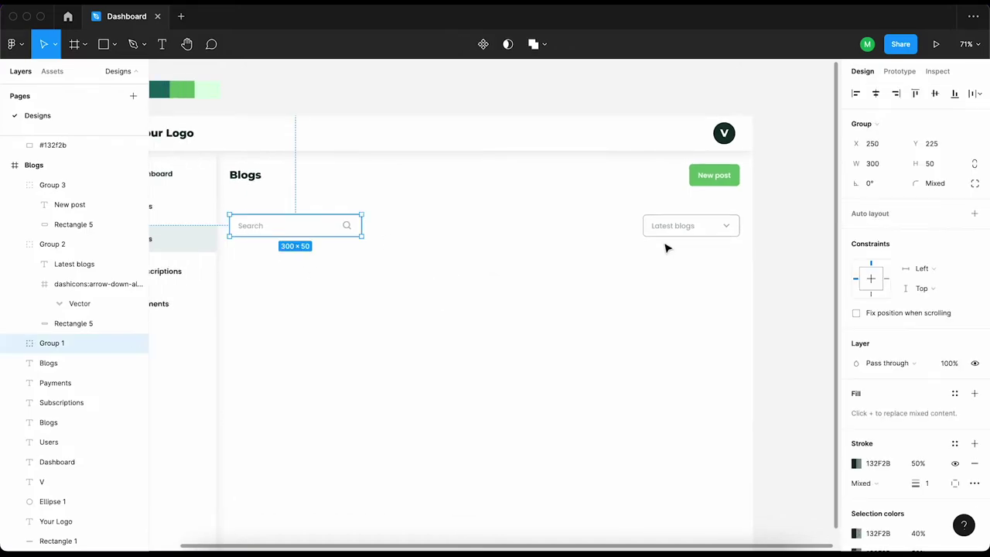
shift+click(674, 226)
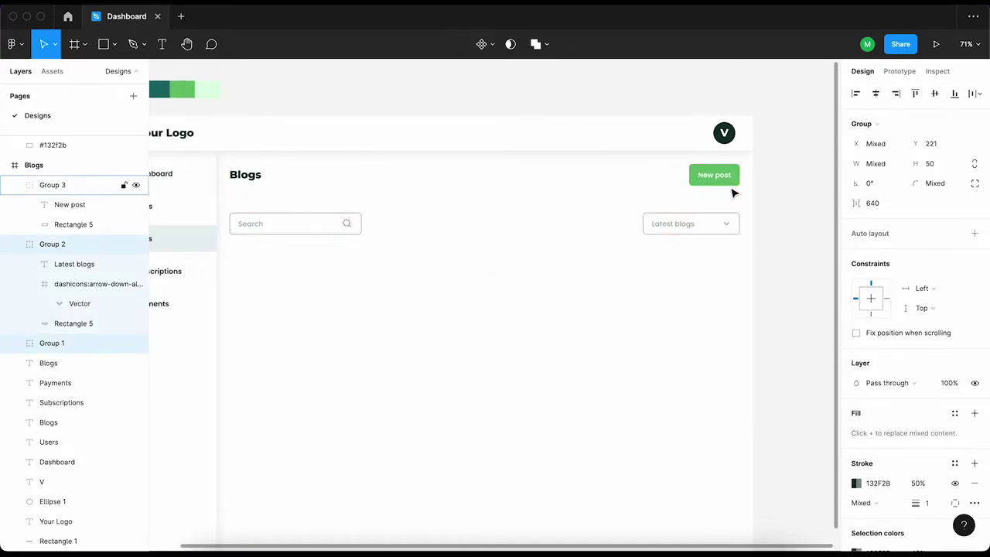
key(Up)
key(Up)
key(Up)
key(shift+Up)
key(shift+Up)
key(shift+Up)
key(shift+Down)
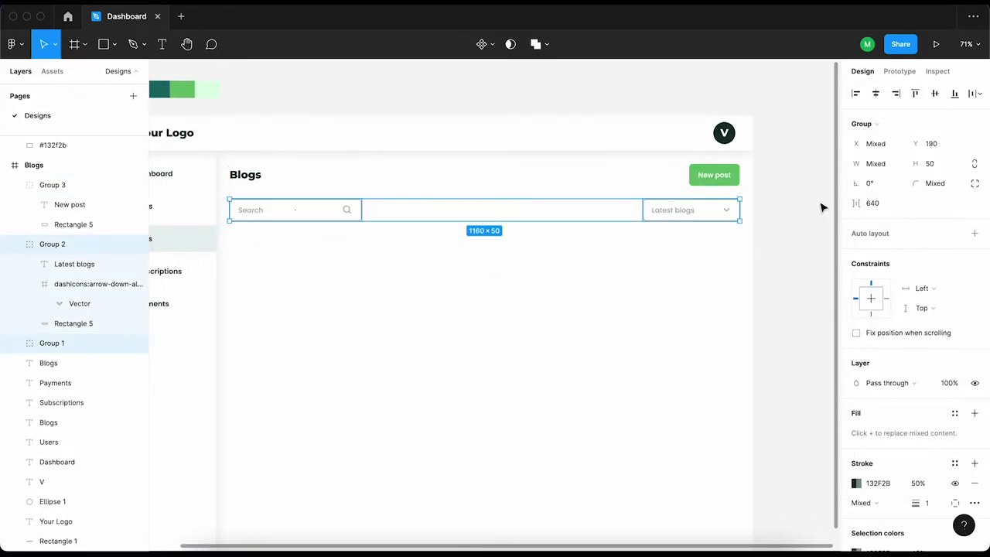
click(789, 212)
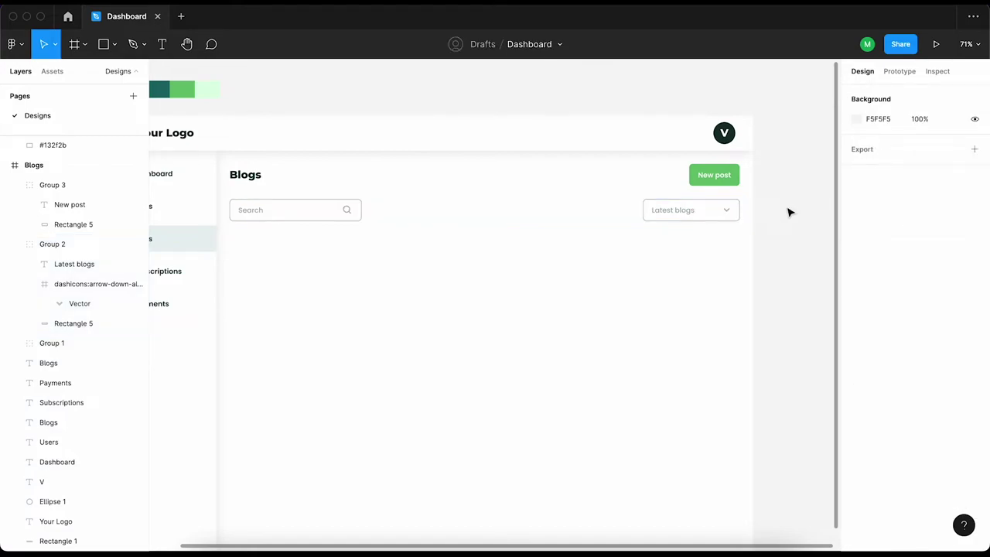
scroll(390, 274, down, 2)
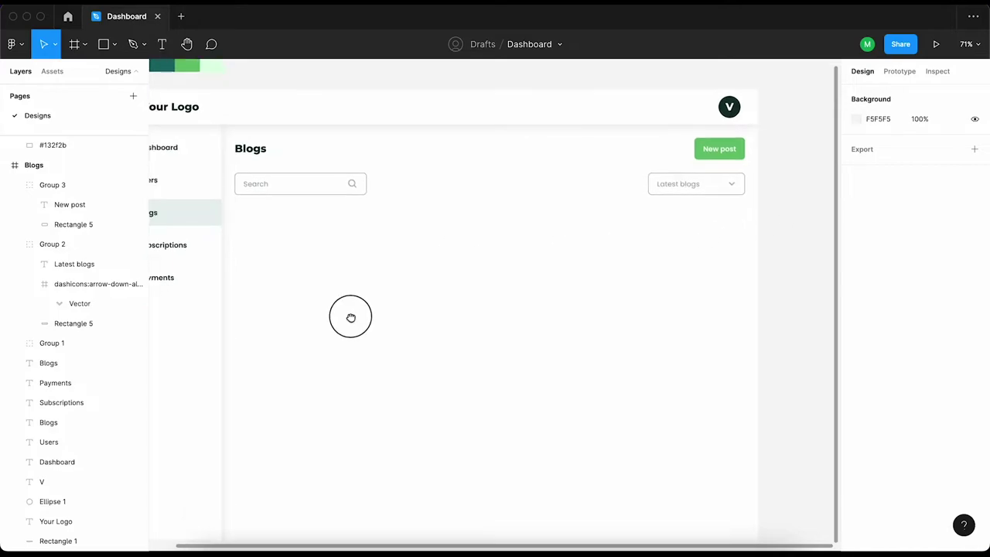
scroll(349, 317, left, 2)
Draw a 350×400 grey card with corner radius 10 below the search row
key(r)
drag(289, 241, 423, 376)
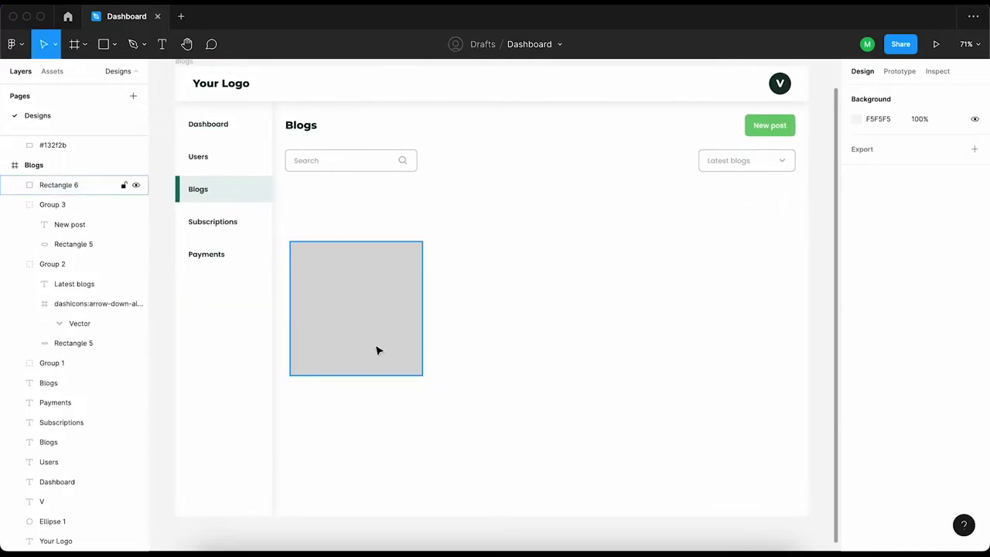
text(350)
key(Return)
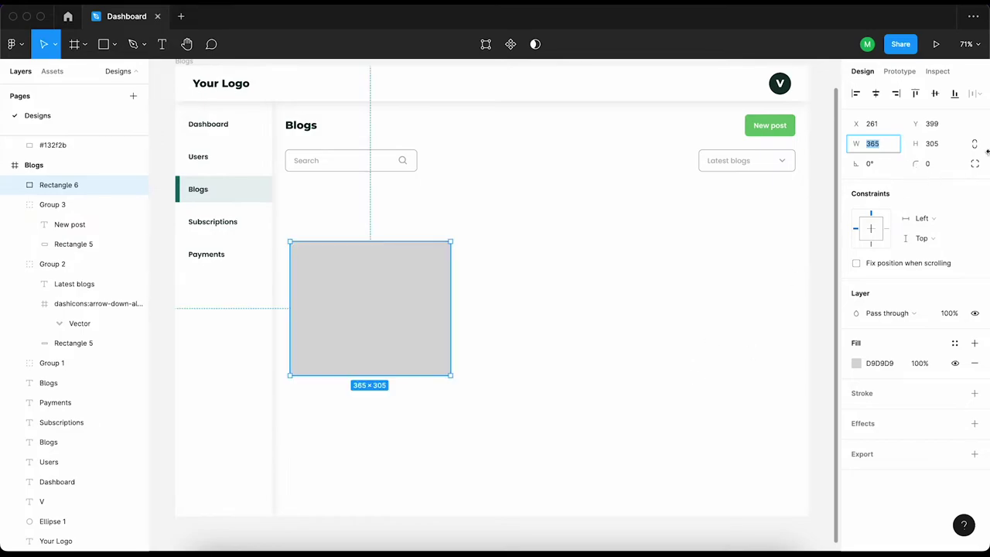
text(400)
key(Return)
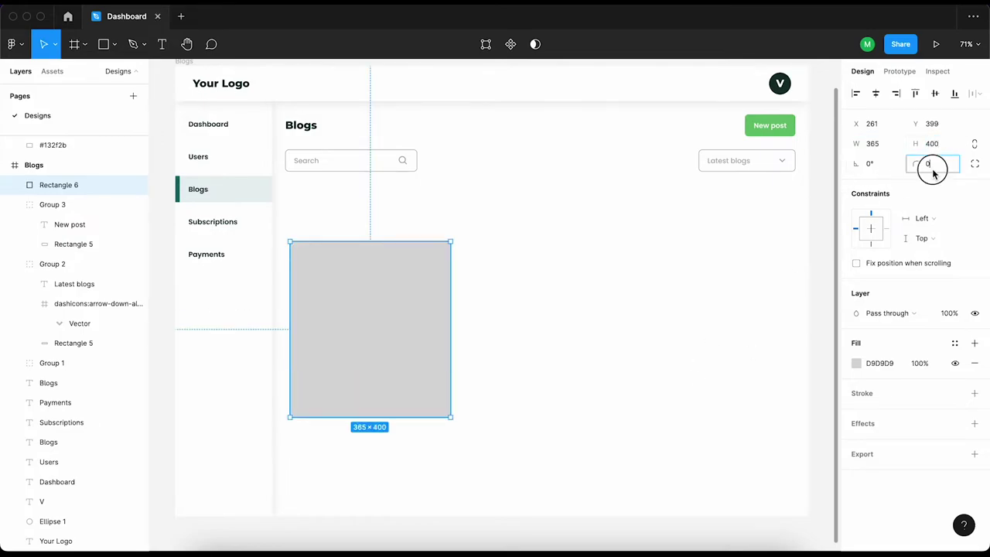
text(10)
key(Return)
Duplicate it into three cards spaced 30 apart and move the row down to Y 582
drag(364, 338, 522, 340)
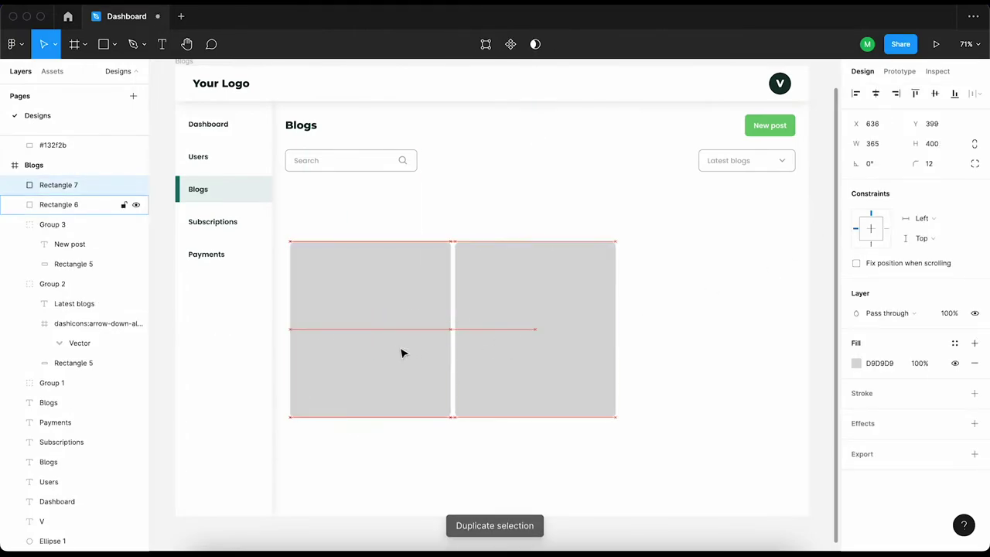
key(ctrl+d)
shift+click(461, 345)
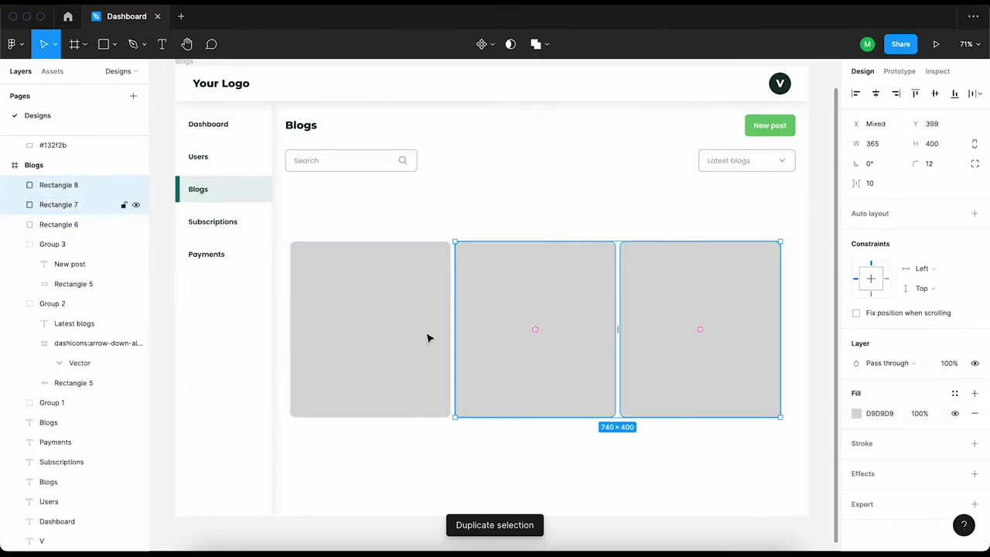
shift+click(397, 338)
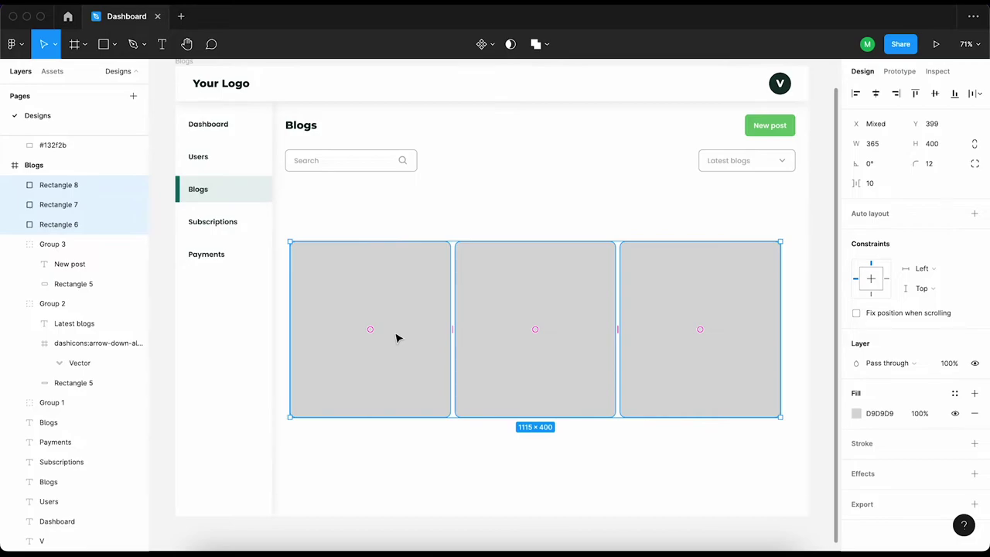
click(874, 182)
text(30)
key(alt)
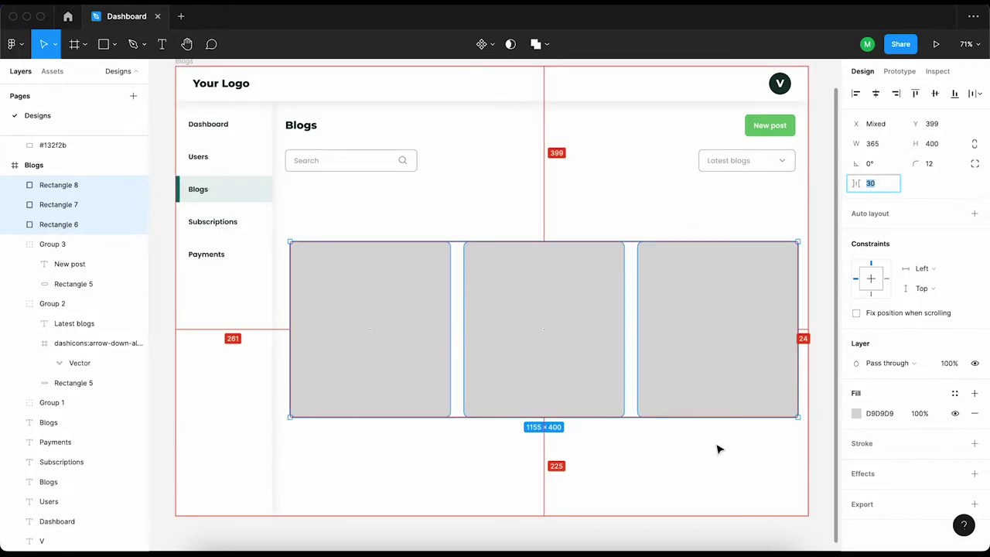
text(27)
key(Return)
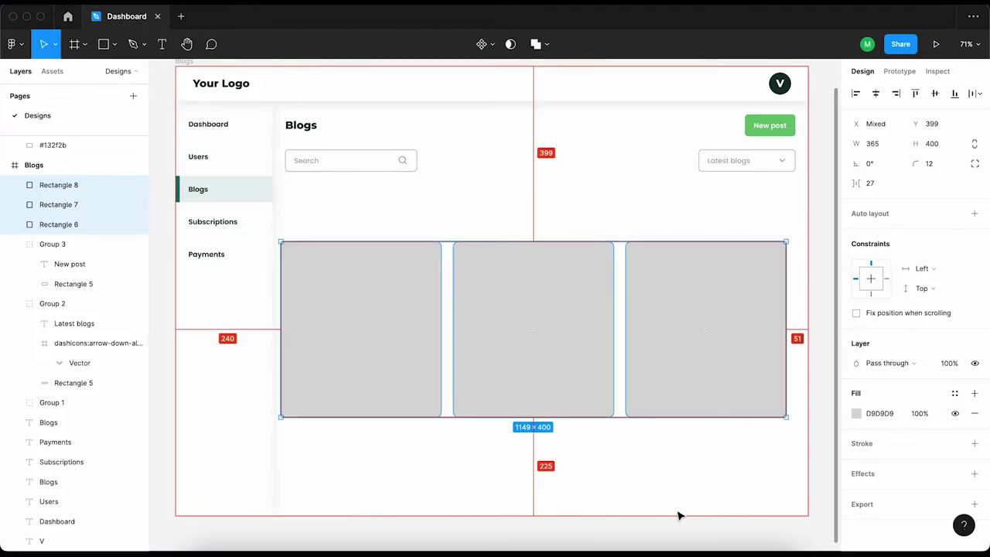
key(shift+Right)
click(888, 144)
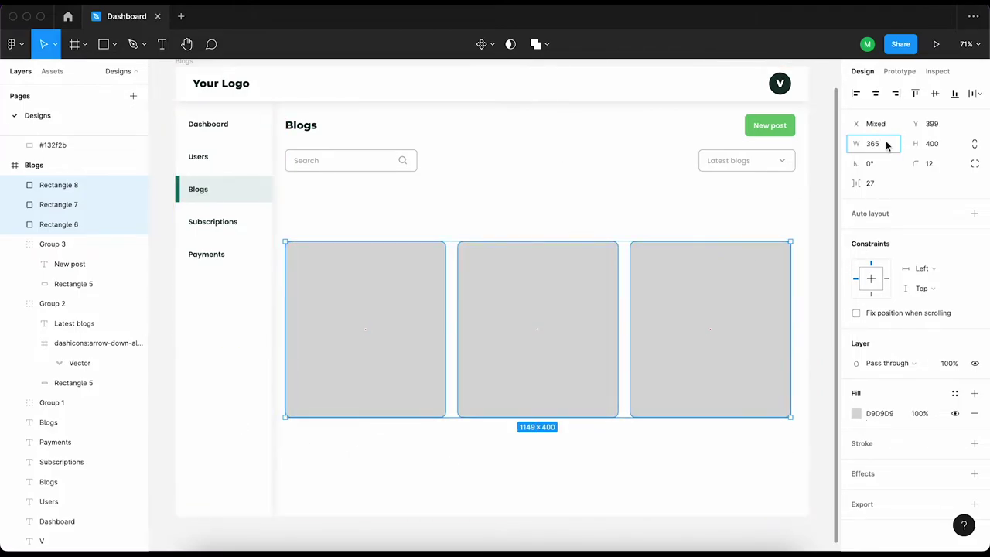
key(Up)
key(Up)
key(Up)
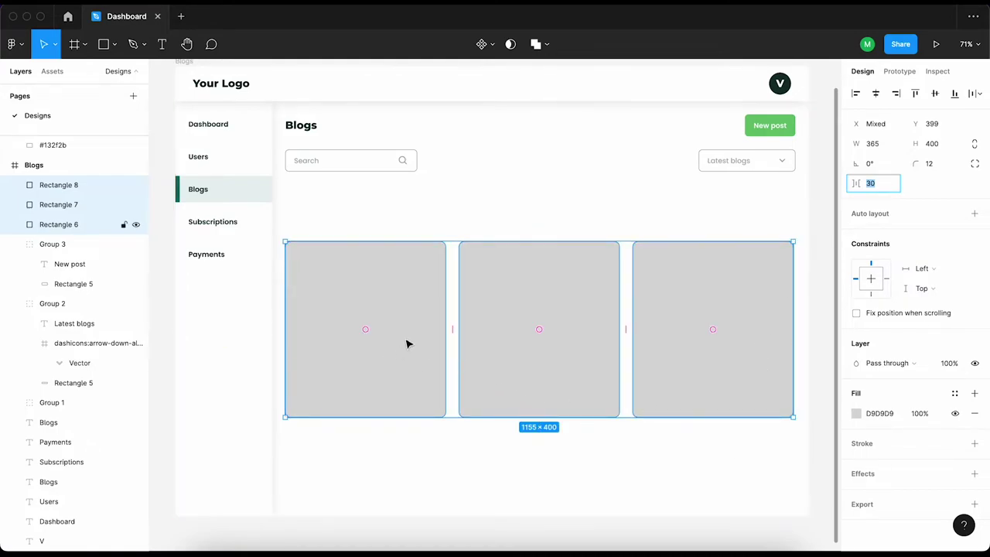
drag(408, 344, 393, 414)
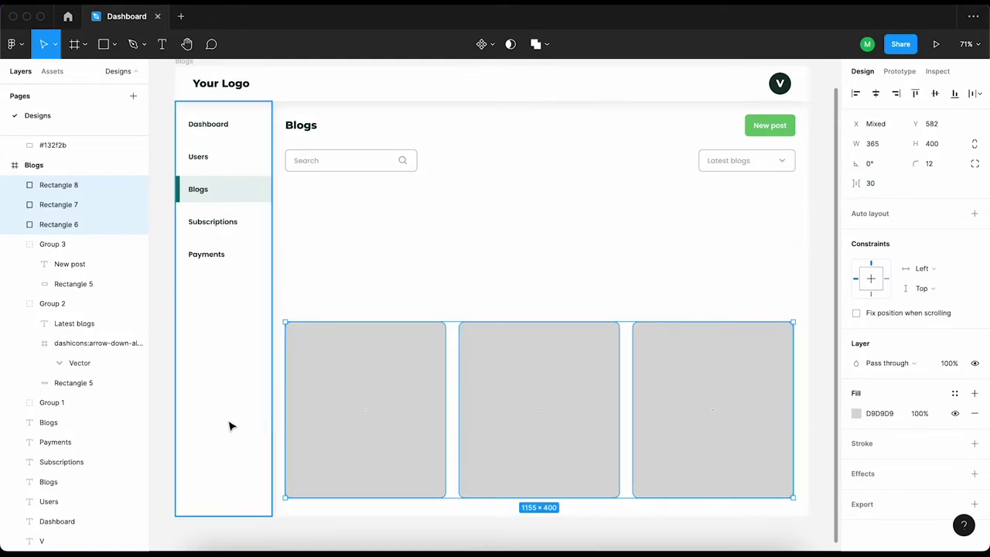
Duplicate the left card above the row, sized 314 tall and 500 wide
scroll(475, 394, down, 5)
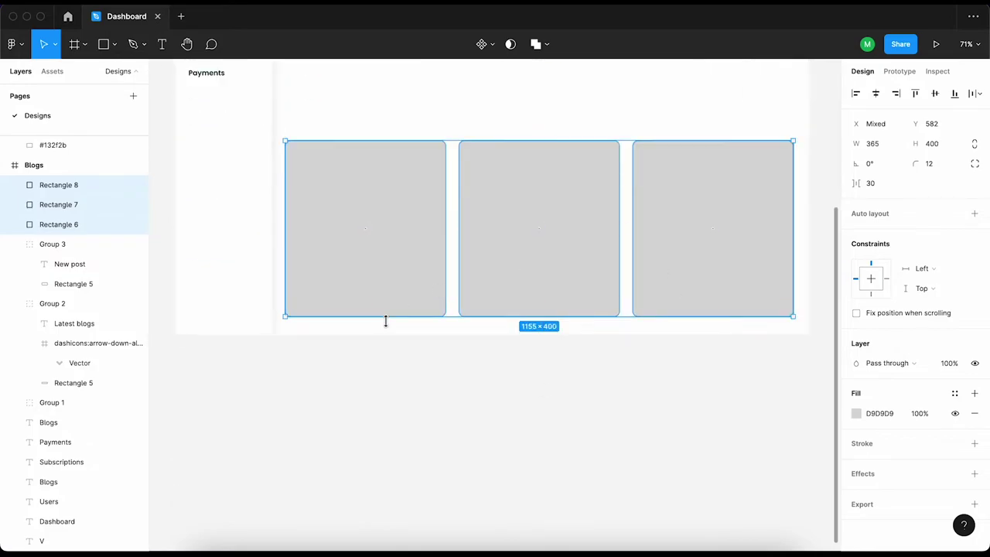
drag(384, 320, 410, 330)
scroll(408, 327, up, 3)
click(431, 481)
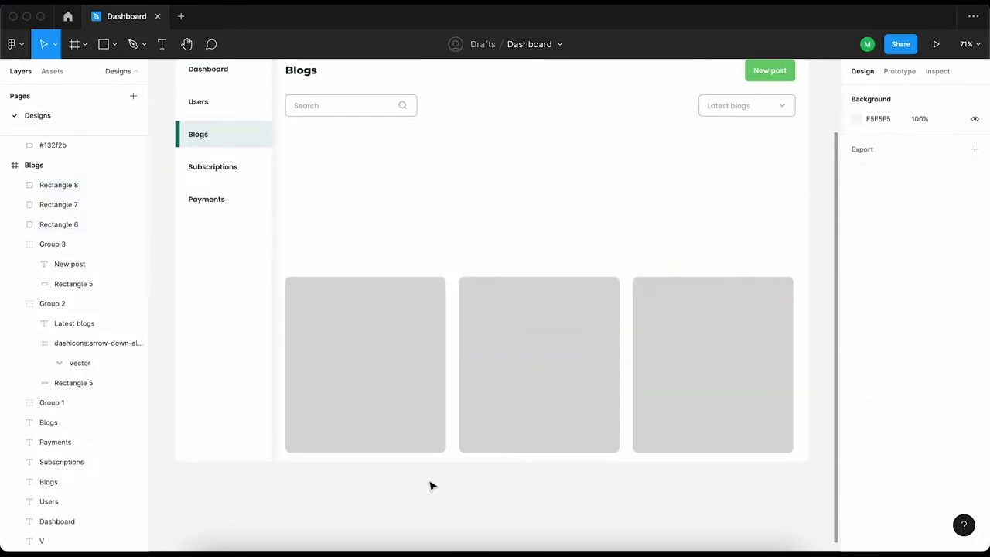
click(435, 314)
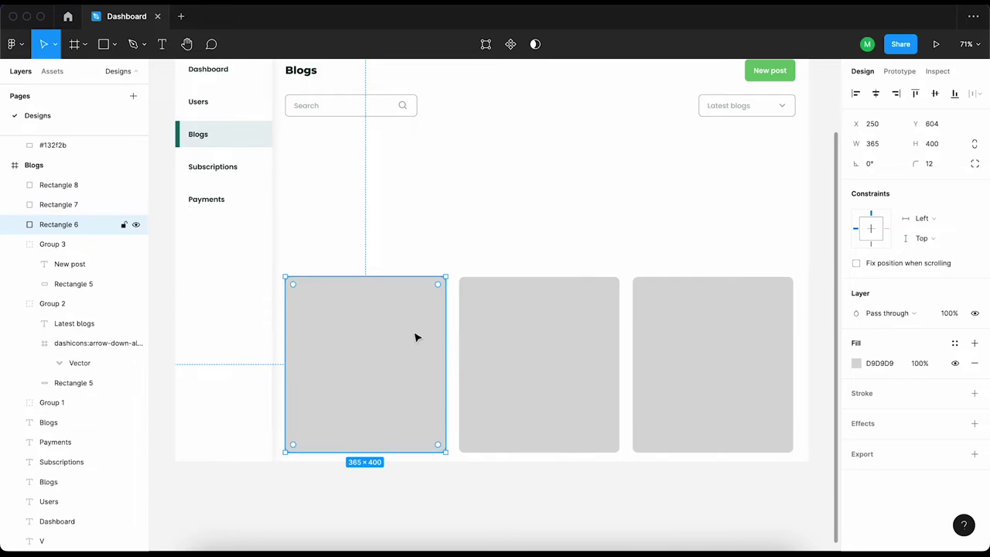
key(ctrl+d)
drag(382, 358, 383, 221)
drag(400, 127, 403, 120)
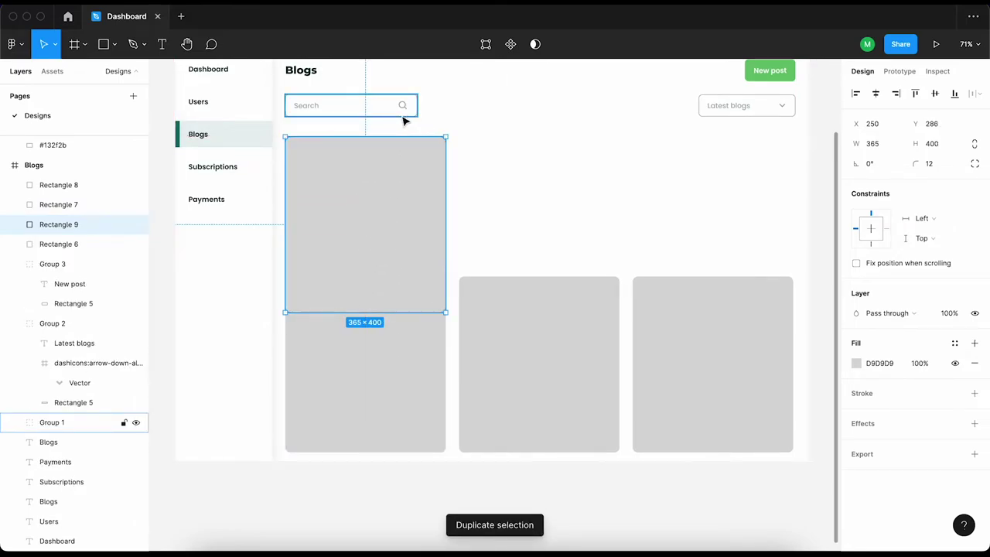
drag(396, 452, 396, 267)
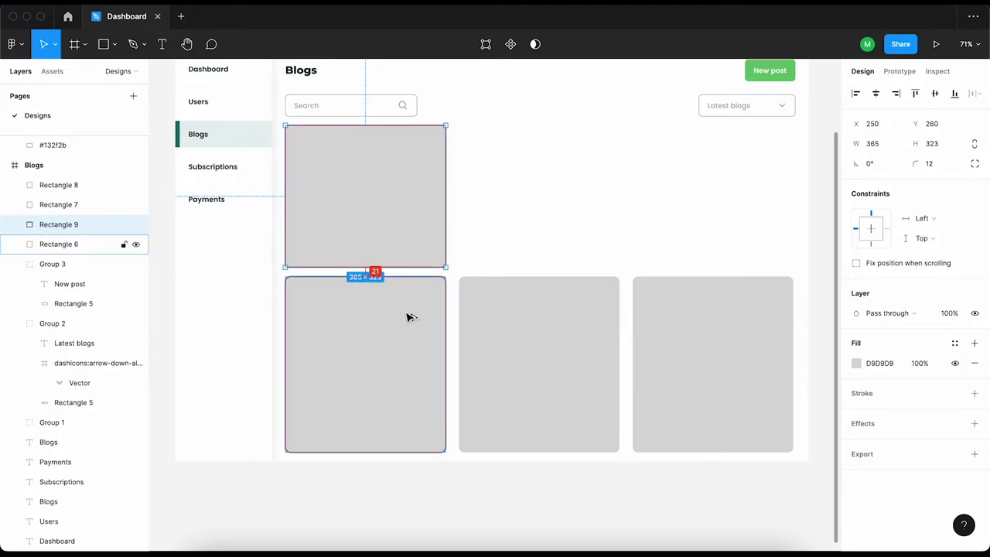
key(Up)
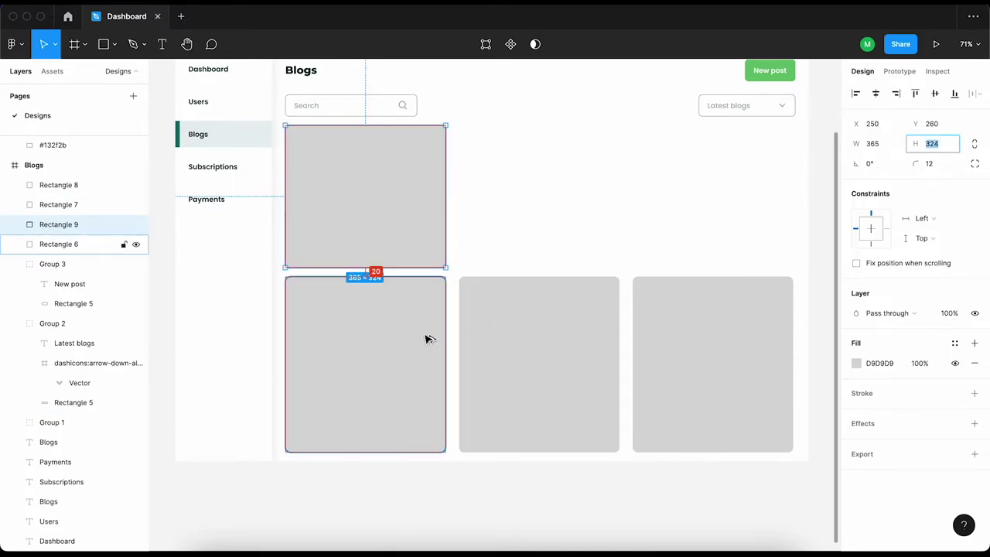
key(shift+Down)
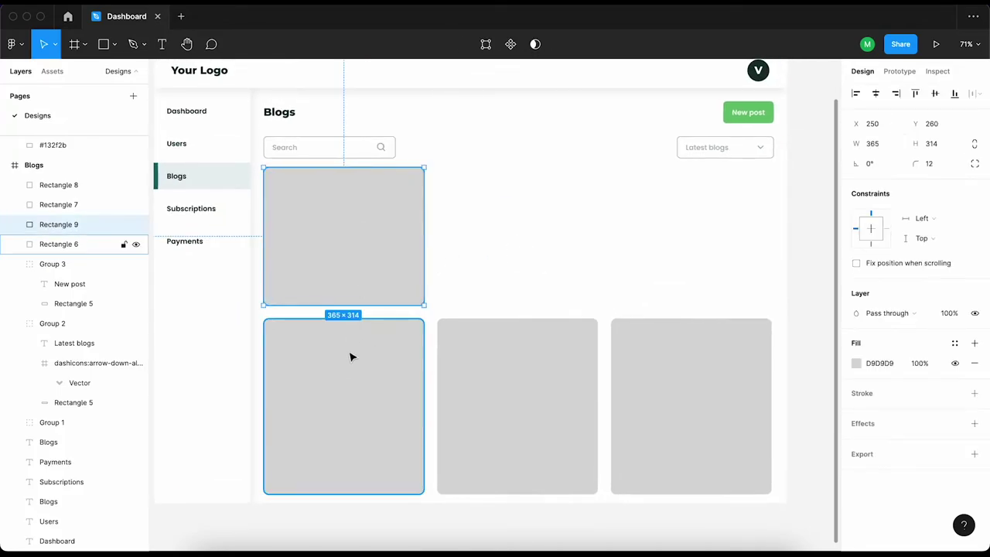
click(870, 143)
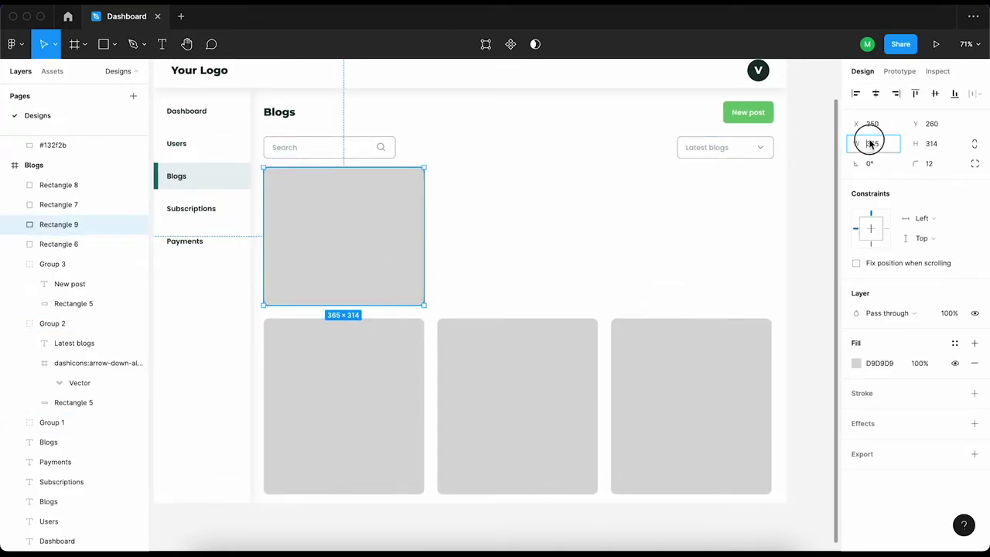
text(500)
key(Return)
Duplicate the top card twice to its right and space the three evenly
click(747, 181)
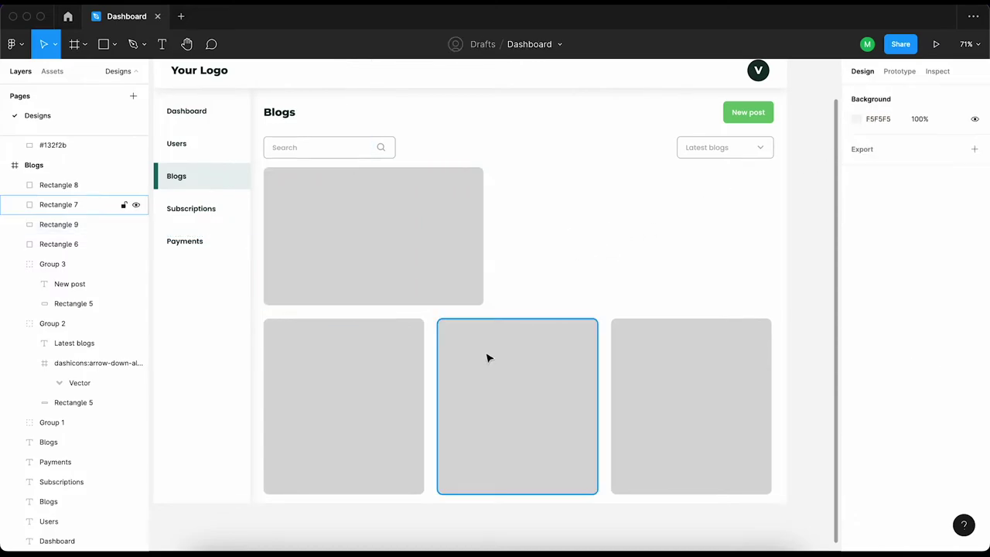
click(488, 356)
click(431, 273)
key(ctrl+d)
drag(418, 267, 678, 287)
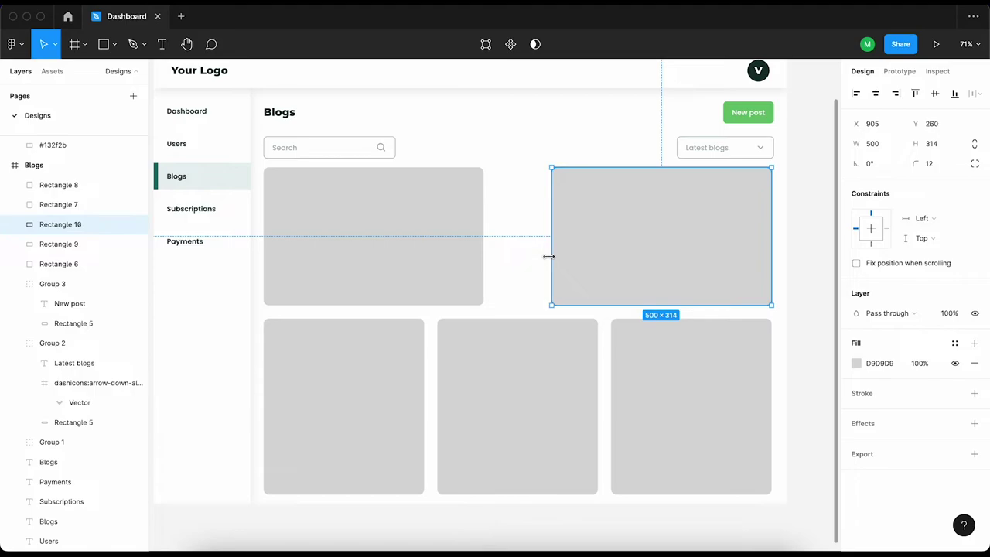
mouse_move(551, 256)
mouse_down()
mouse_move(639, 255)
mouse_move(324, 240)
mouse_up()
key(ctrl+z)
key(ctrl+d)
scroll(534, 273, down, 2)
scroll(534, 273, down, 1)
shift+click(615, 247)
shift+click(368, 210)
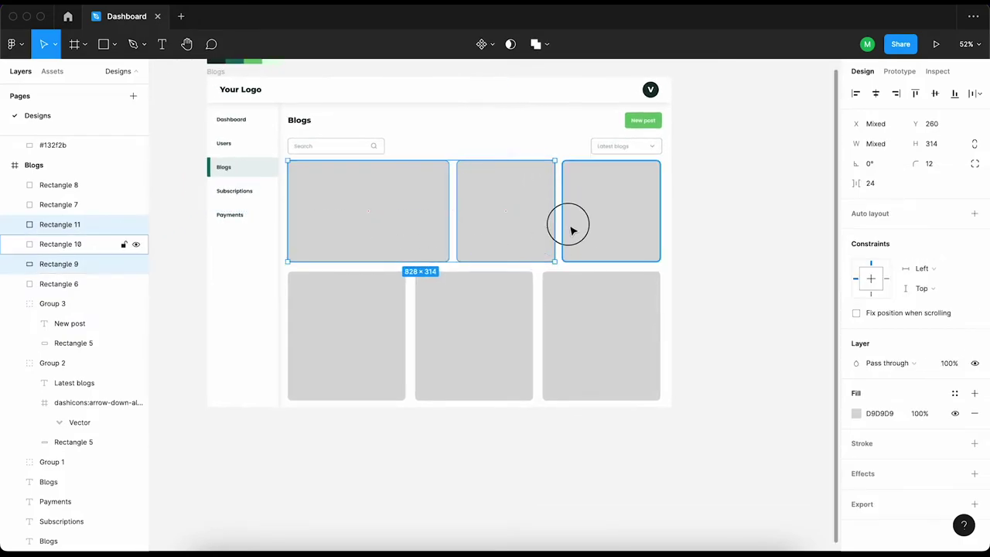
text(30)
key(Return)
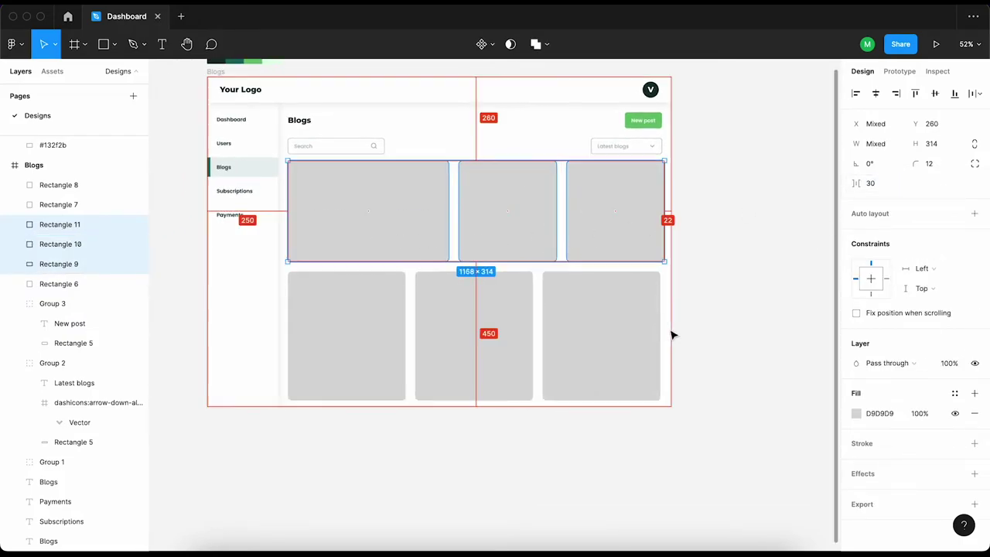
Set the two narrow top cards to width 300 with a 30 gap and the wide card to 497
click(727, 238)
click(513, 233)
shift+click(617, 235)
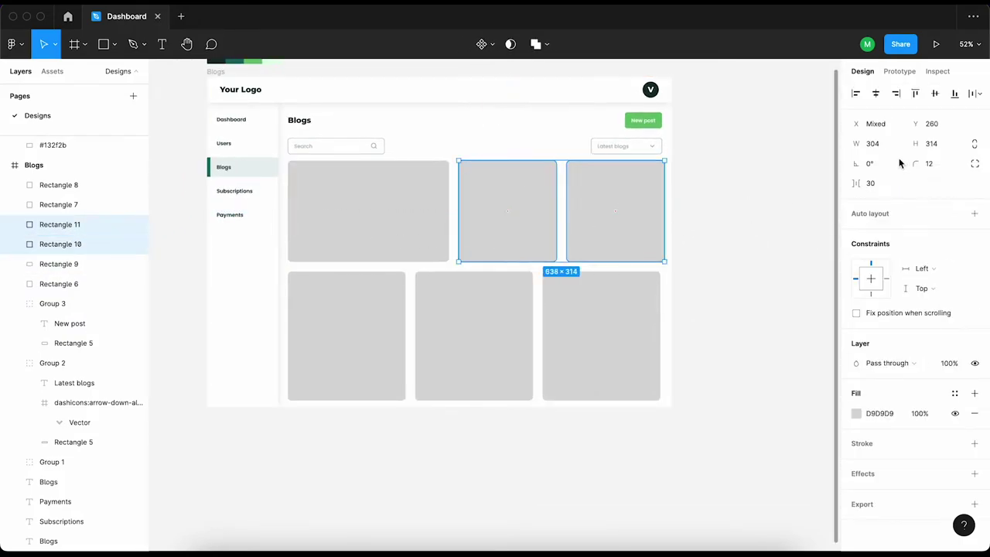
text(00)
key(Return)
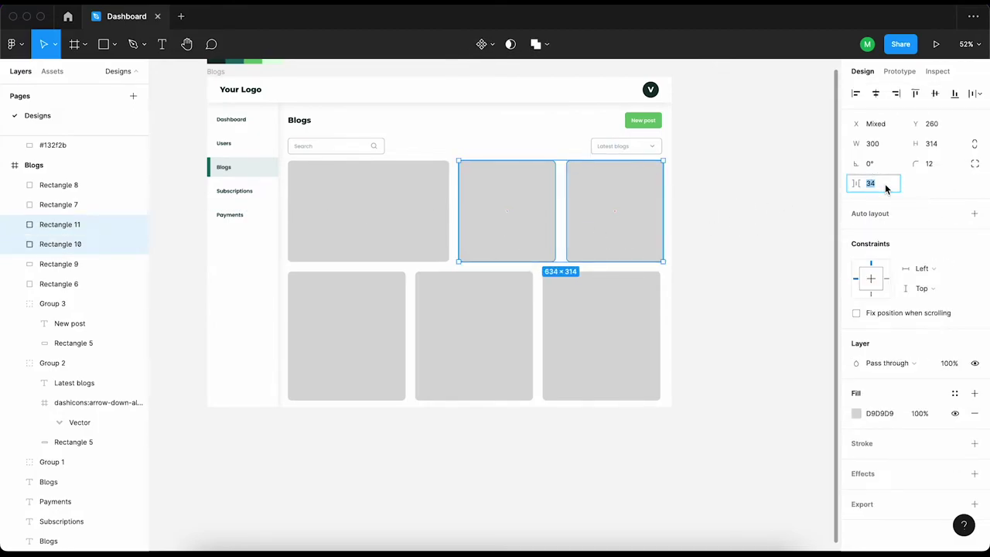
text(30)
key(Return)
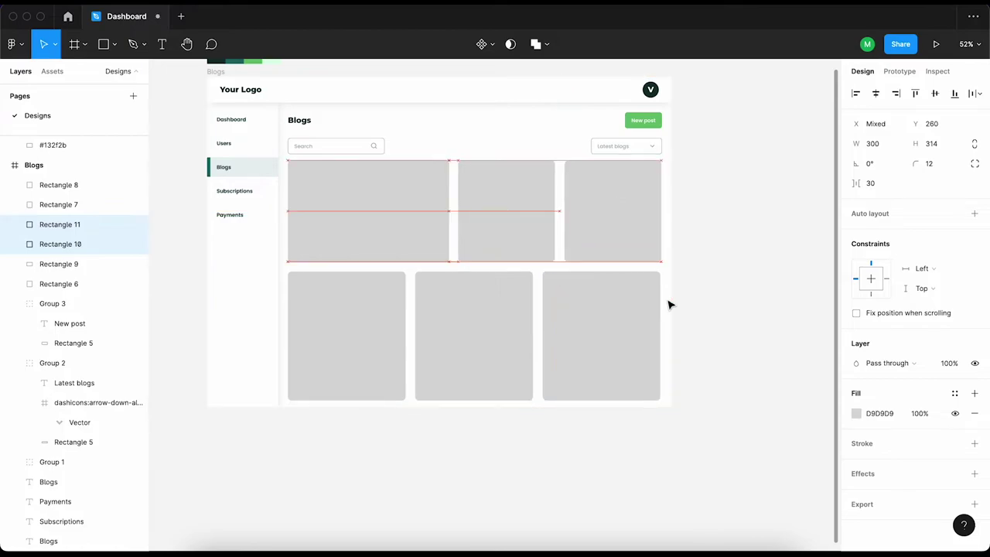
click(382, 241)
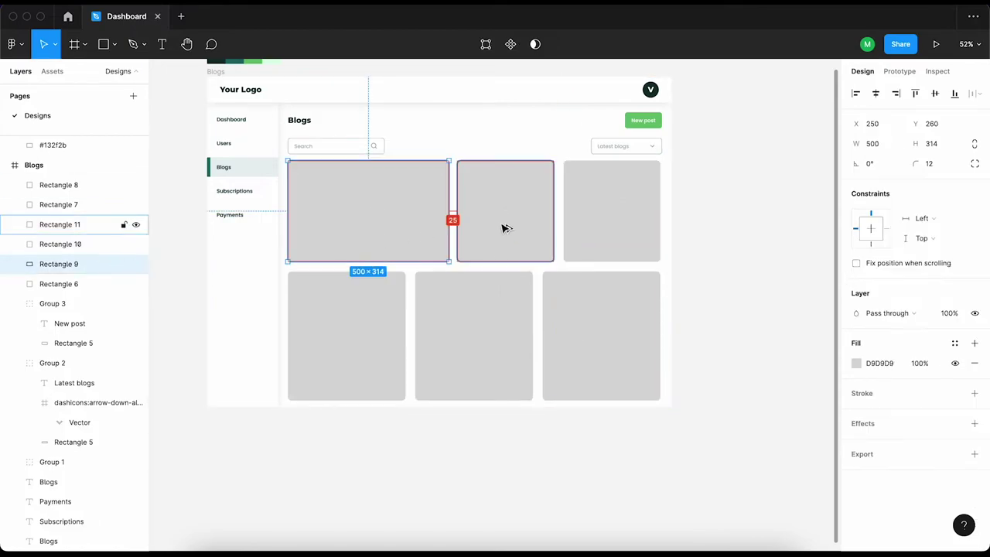
click(873, 143)
text(497)
key(Return)
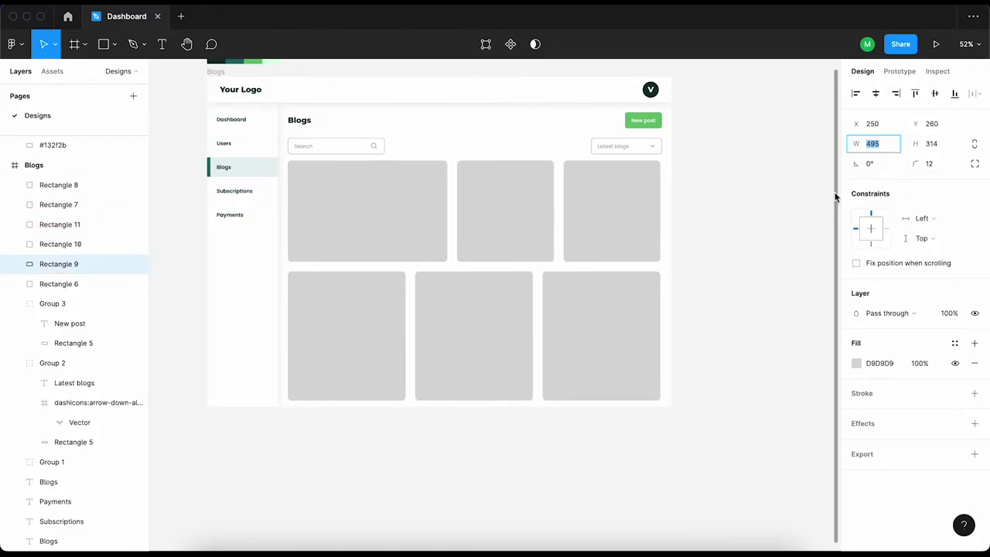
click(763, 236)
drag(751, 172, 398, 365)
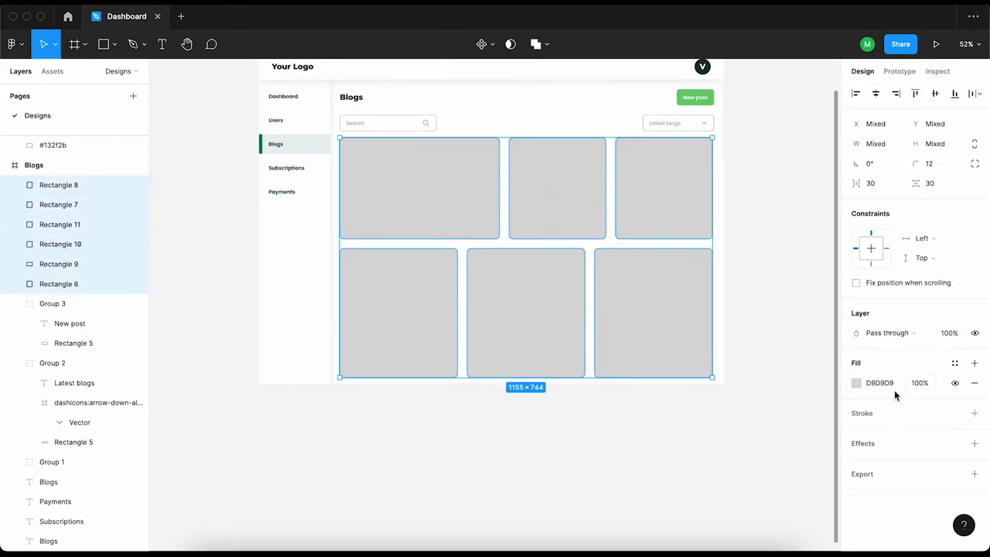
Fill all six cards FFFFFF and add a drop shadow with blur 20 and 10% opacity
click(893, 385)
text(FFFFFF)
key(Return)
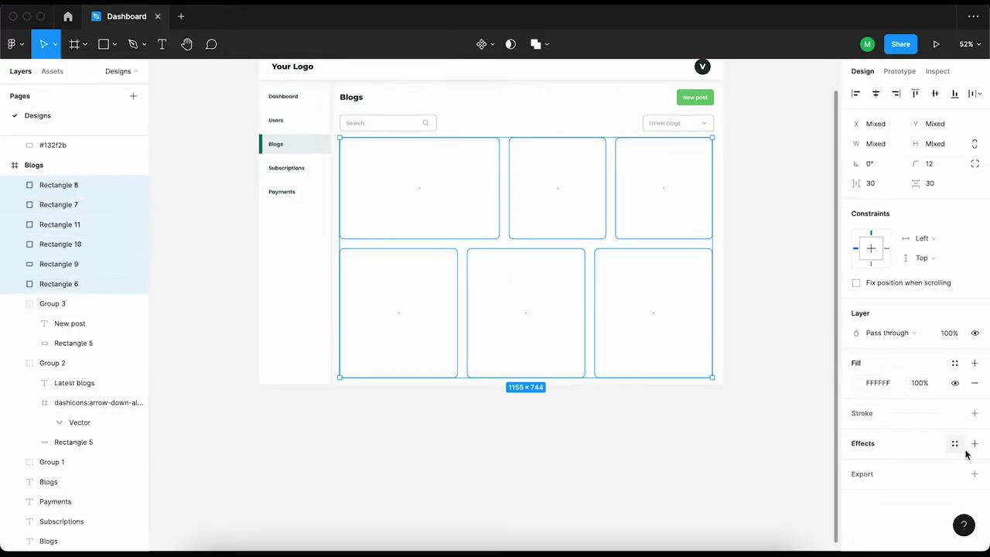
click(974, 443)
click(892, 464)
click(854, 463)
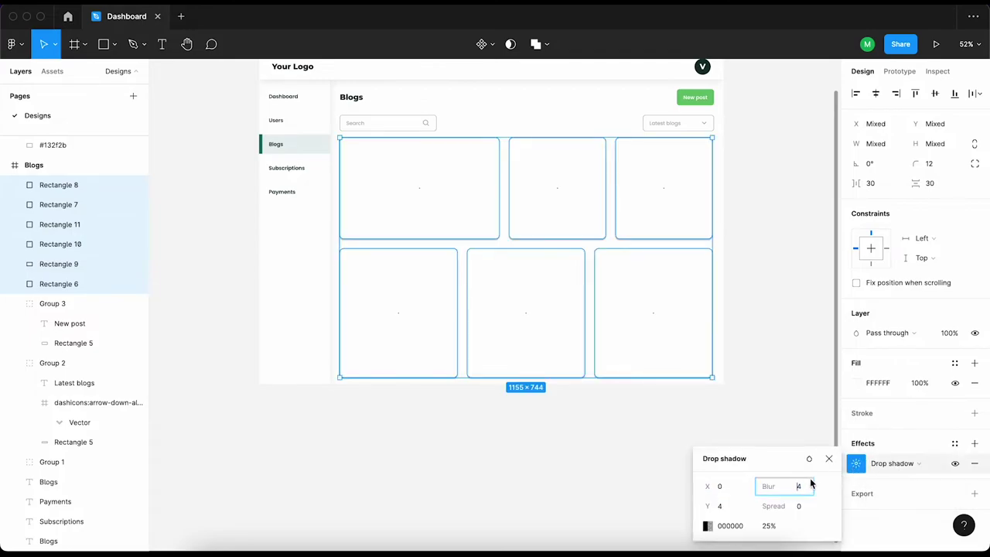
text(30)
key(Return)
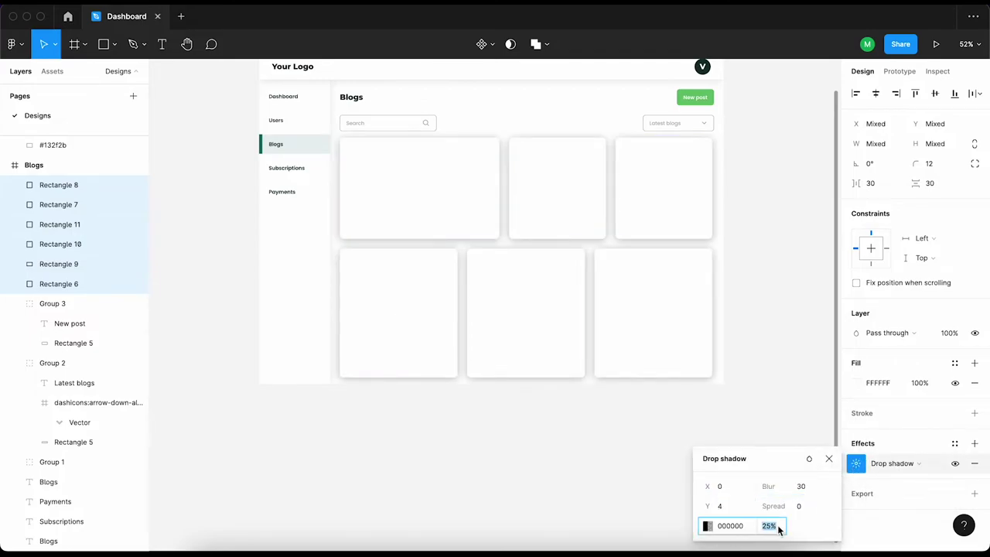
text(10)
key(Return)
click(802, 486)
text(20)
key(Return)
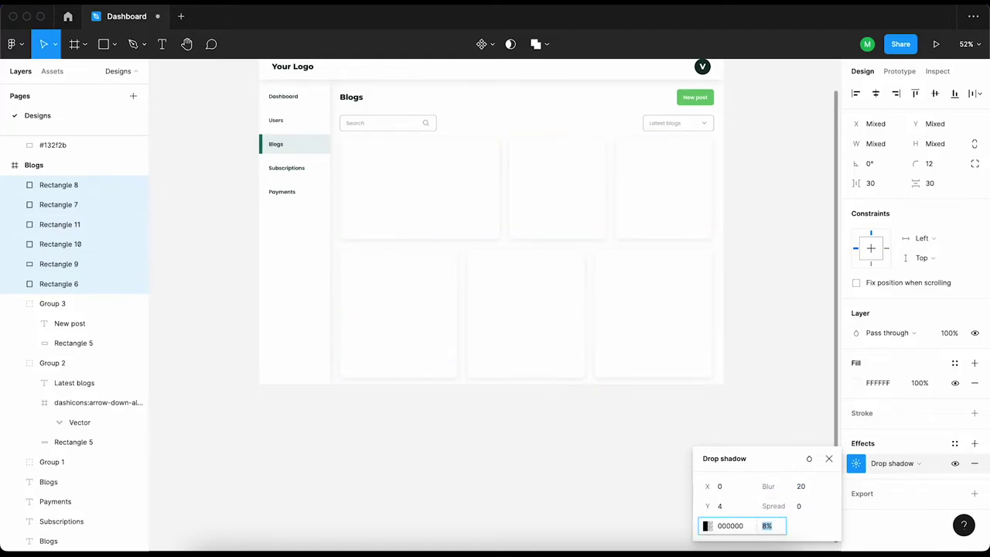
click(517, 418)
Duplicate the lower-left card and shorten the copy to about half height
scroll(601, 338, up, 2)
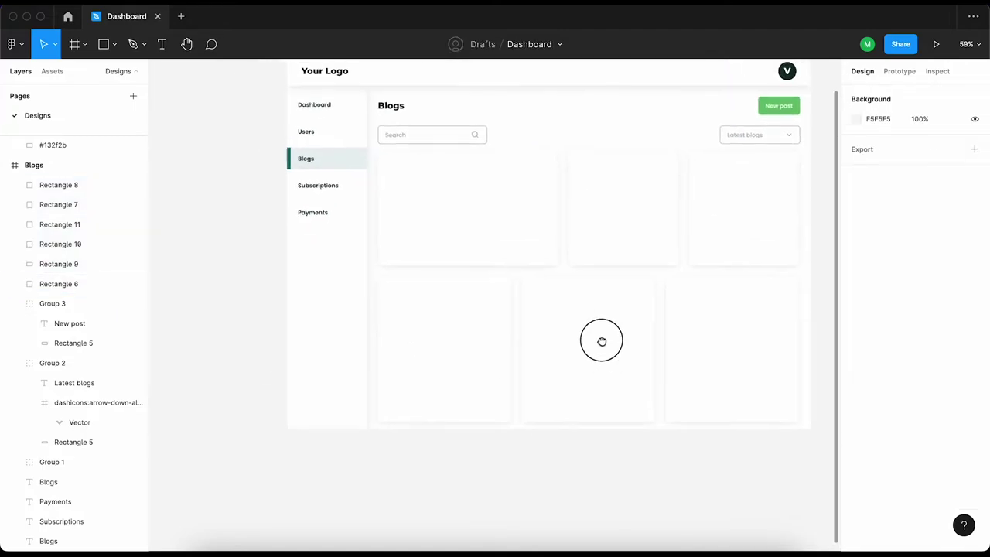
click(501, 386)
key(ctrl+d)
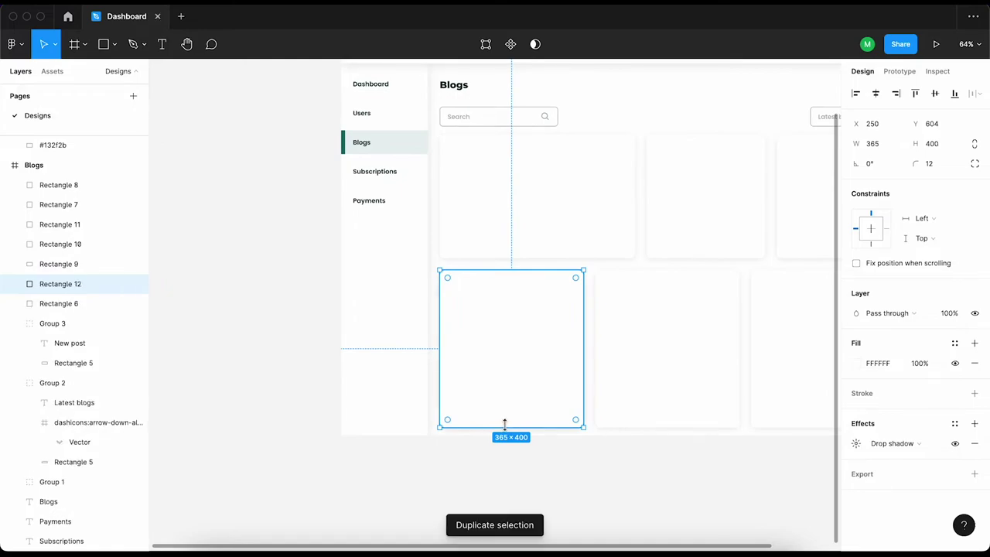
drag(502, 424, 511, 357)
text(200)
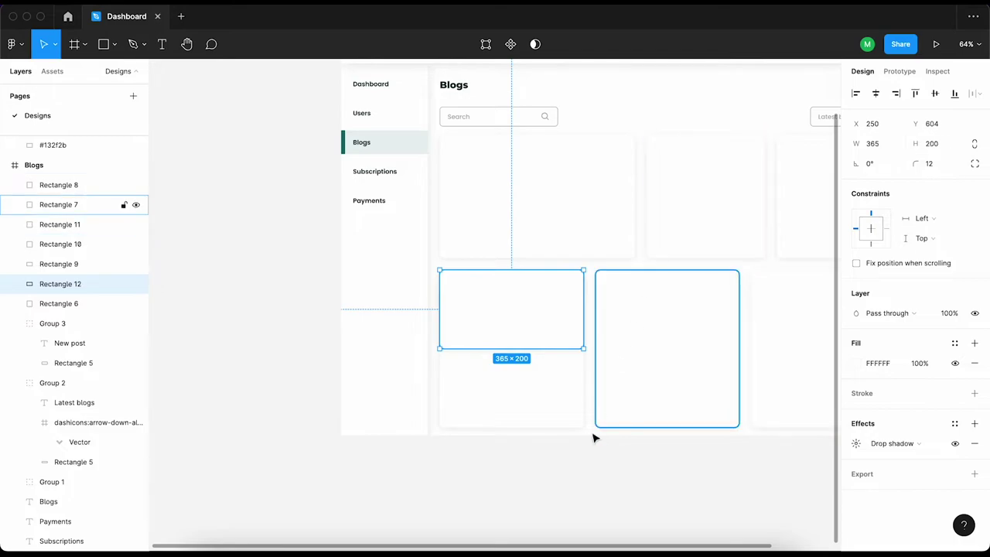
click(566, 462)
Remove the rectangle's drop shadow and fill it with teal #196B69 sampled from the palette
scroll(417, 291, right, 3)
scroll(416, 291, down, 1)
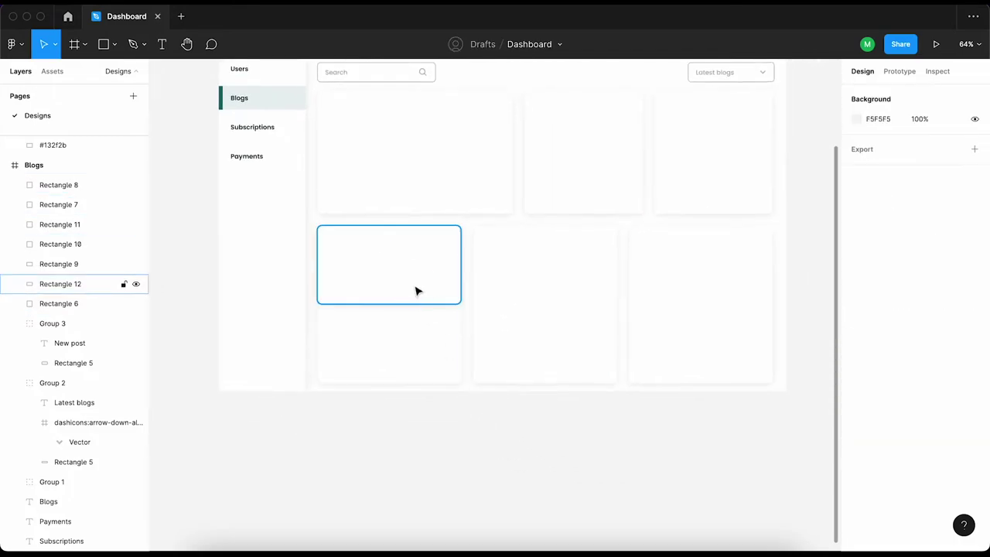
click(416, 291)
click(974, 443)
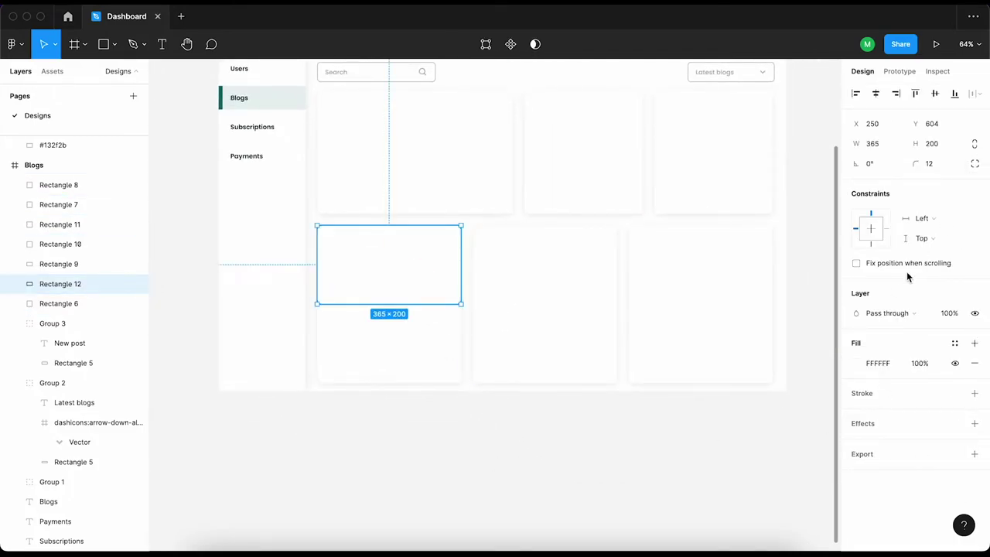
click(954, 343)
scroll(659, 370, down, 2)
key(i)
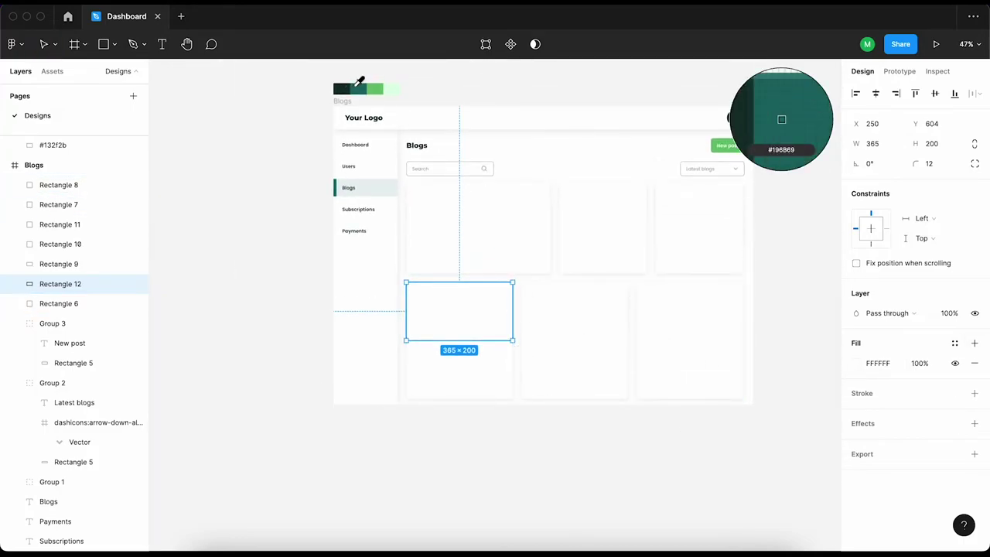
click(357, 86)
Set independent corner radii to 12, 12, 0, 0 for rounded top, square bottom corners
click(975, 164)
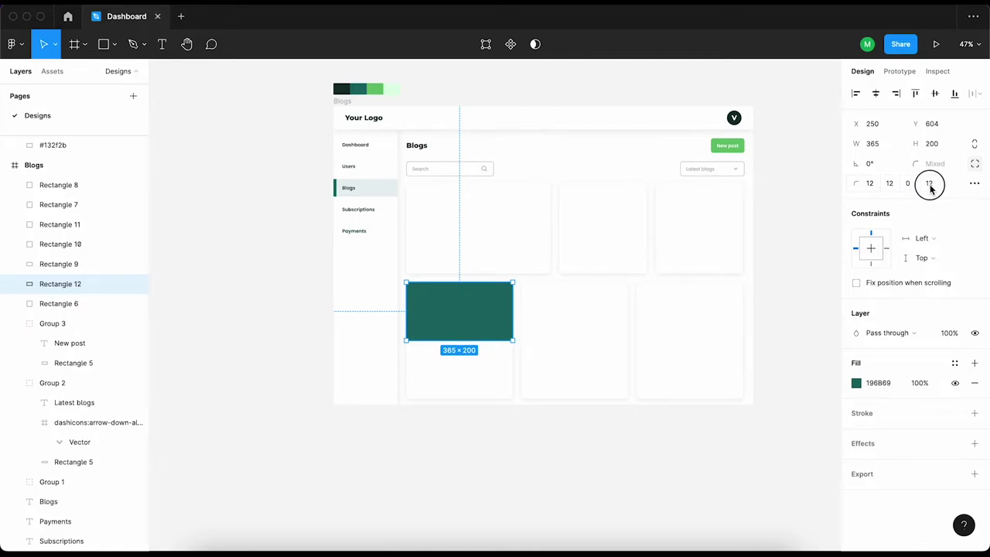
text(0)
click(537, 451)
scroll(537, 451, down, 2)
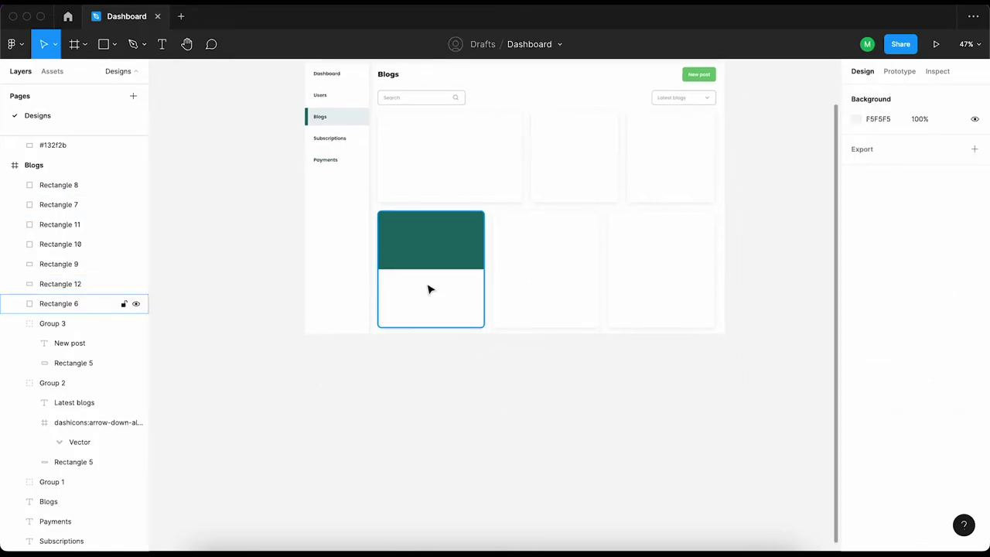
ctrl+scroll(430, 287, up, 2)
click(424, 250)
ctrl+scroll(424, 250, up, 3)
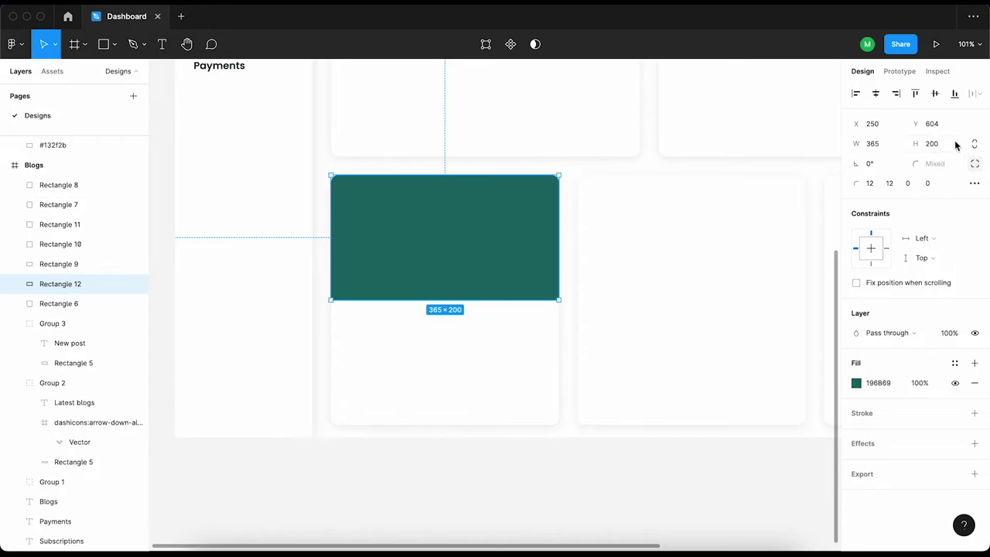
click(506, 433)
scroll(506, 433, down, 2)
scroll(498, 427, left, 2)
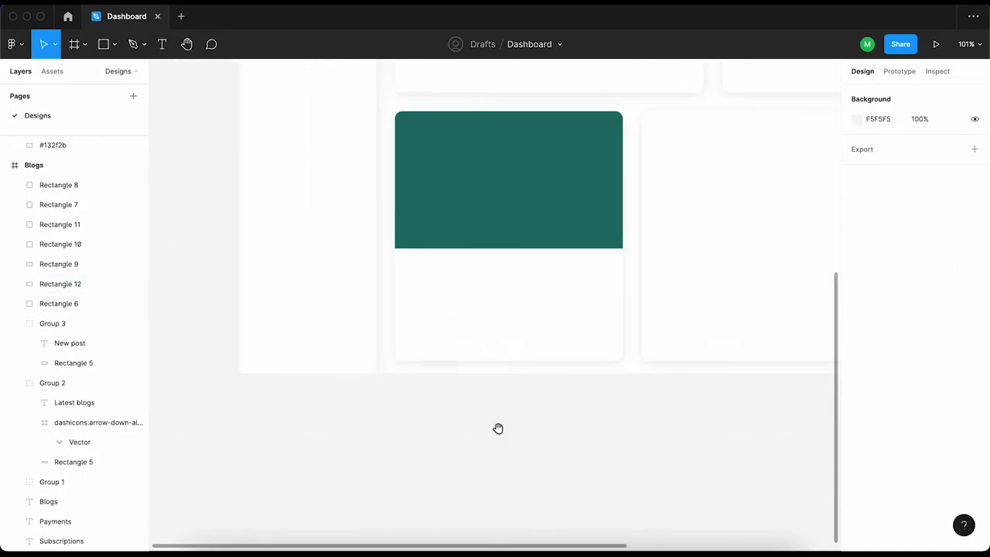
ctrl+scroll(464, 406, down, 1)
ctrl+scroll(438, 316, up, 2)
Add a SemiBold date text below the teal block, coloured dark #132F2B from the palette
key(t)
click(440, 286)
text(20 Apr 2022)
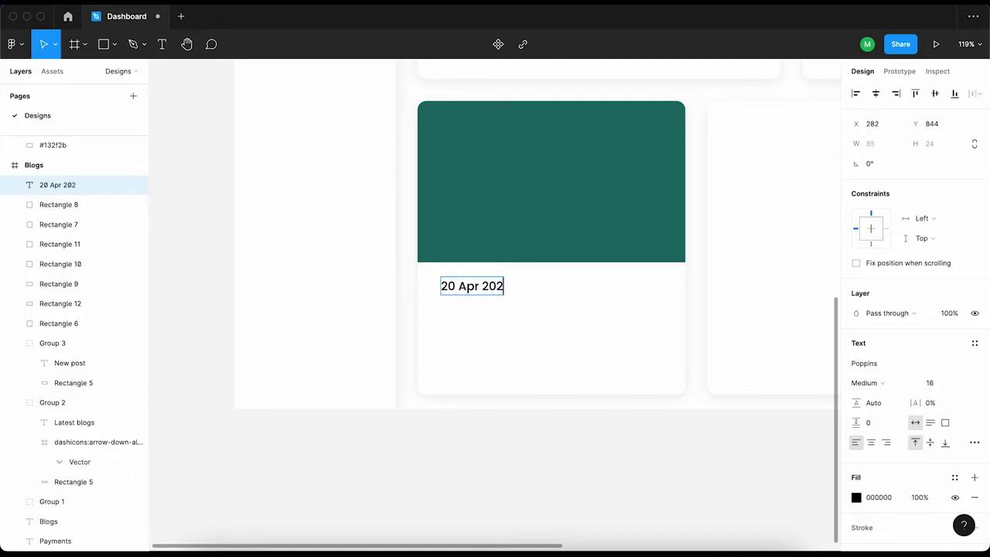
click(870, 383)
click(878, 400)
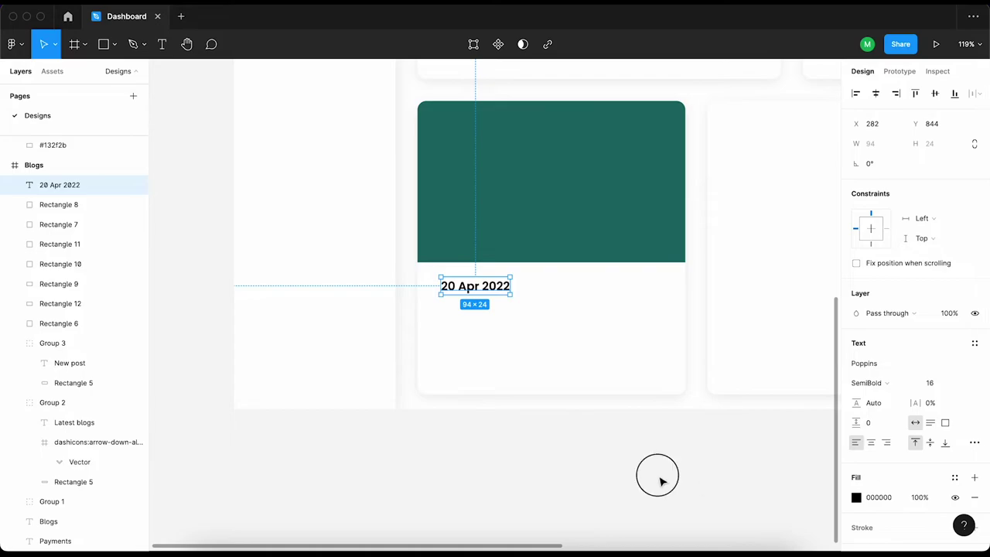
ctrl+scroll(449, 323, down, 5)
key(i)
click(336, 115)
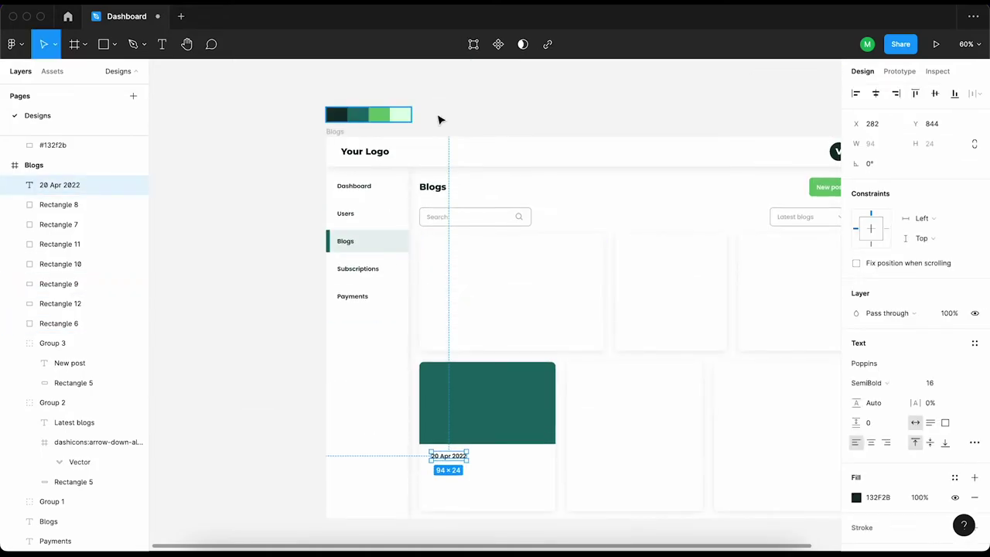
Nudge the date text left to align it with the teal block
scroll(462, 310, down, 3)
click(442, 361)
ctrl+scroll(496, 400, up, 2)
key(Left)
key(Left)
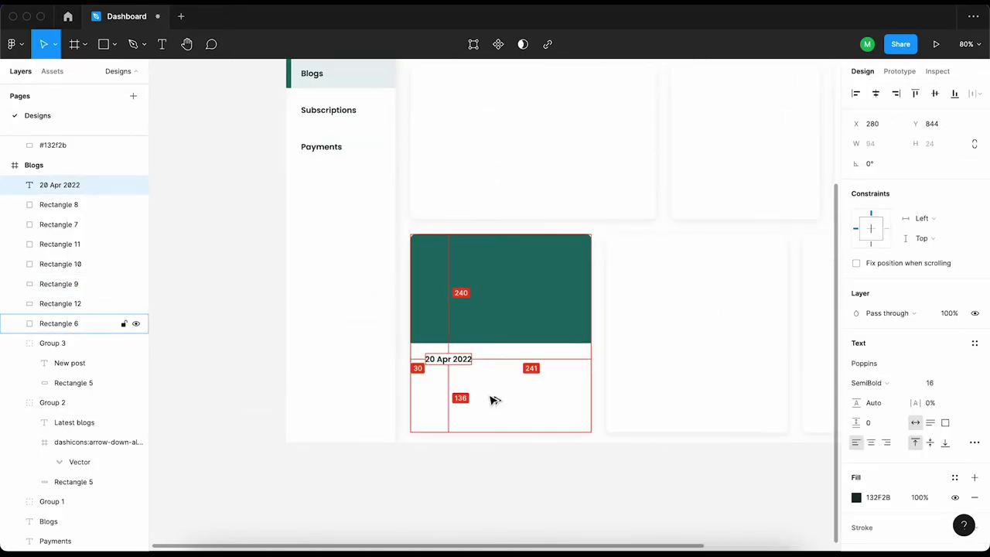
key(shift+Left)
scroll(422, 430, down, 1)
click(422, 429)
scroll(441, 353, down, 1)
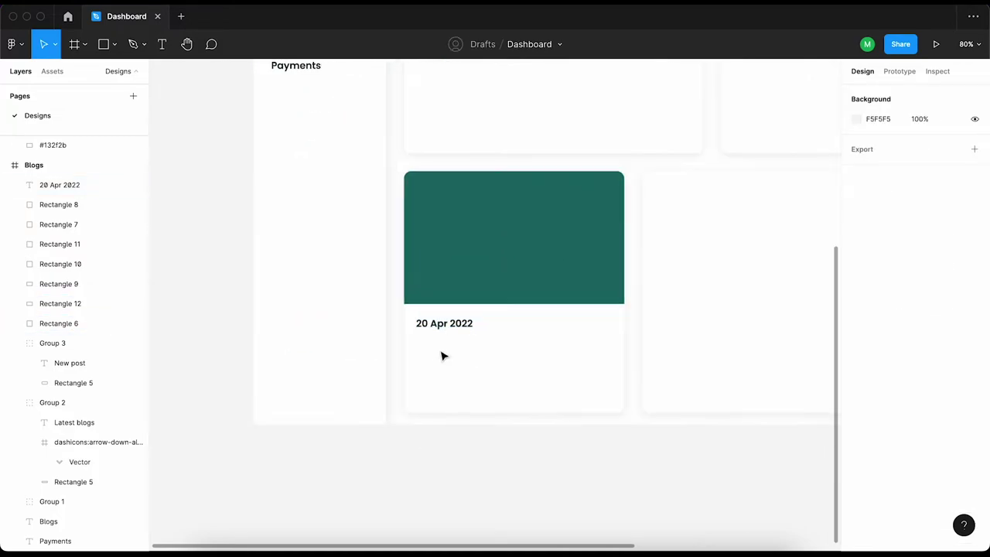
click(444, 327)
ctrl+scroll(451, 354, up, 4)
Duplicate the date text below it, sizing the date 14 and the copy 18
key(ctrl+d)
drag(444, 321, 449, 352)
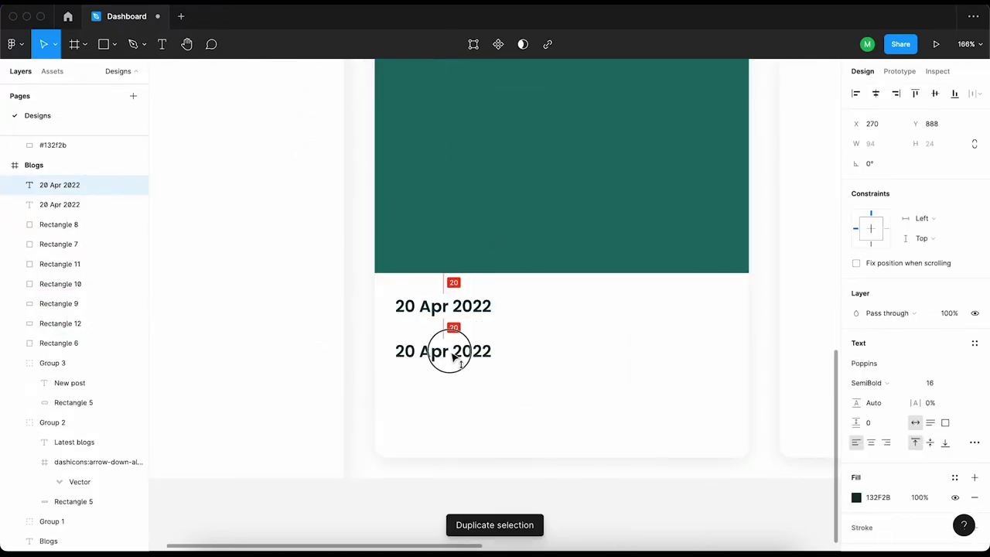
click(437, 305)
click(937, 383)
text(14)
key(Return)
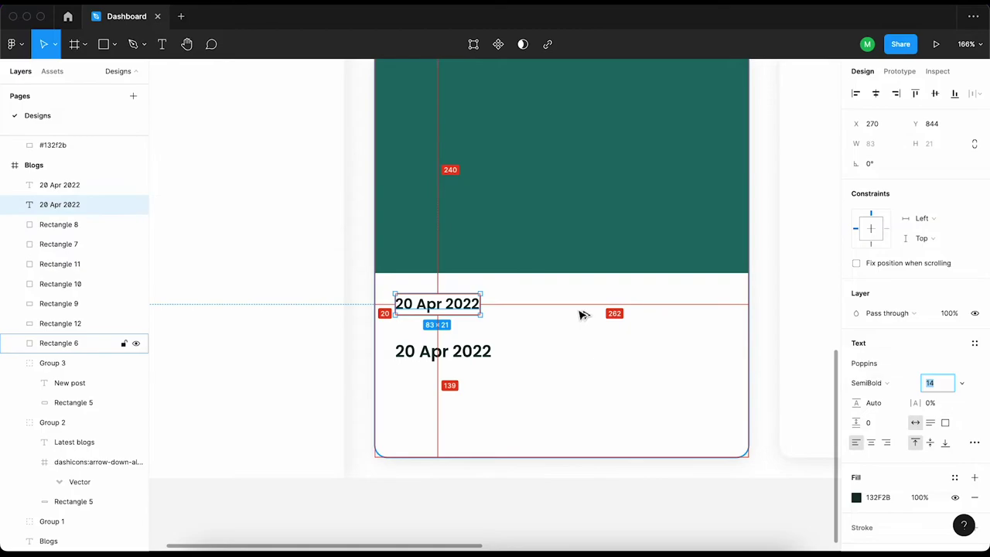
click(479, 351)
click(936, 383)
text(17)
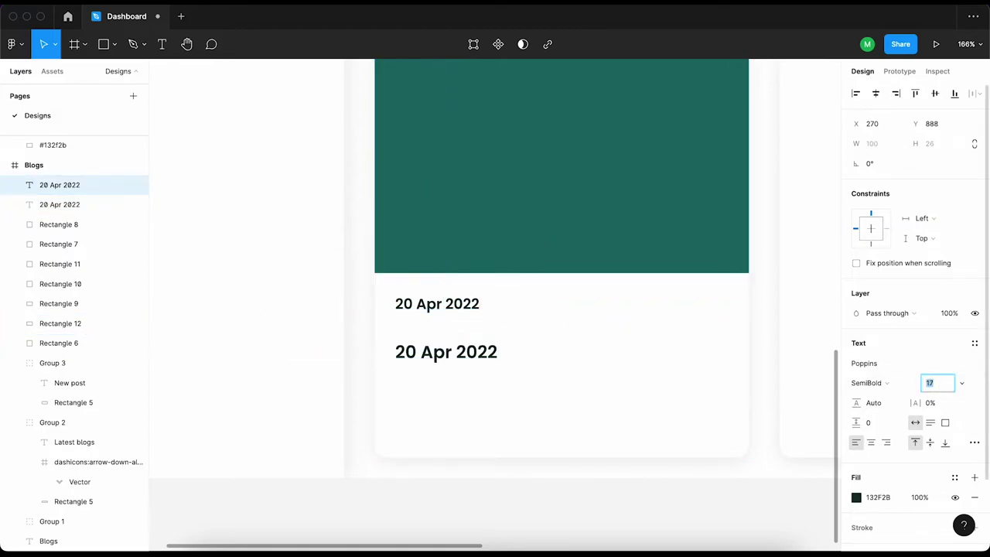
text(18)
key(Return)
scroll(464, 340, down, 1)
key(Escape)
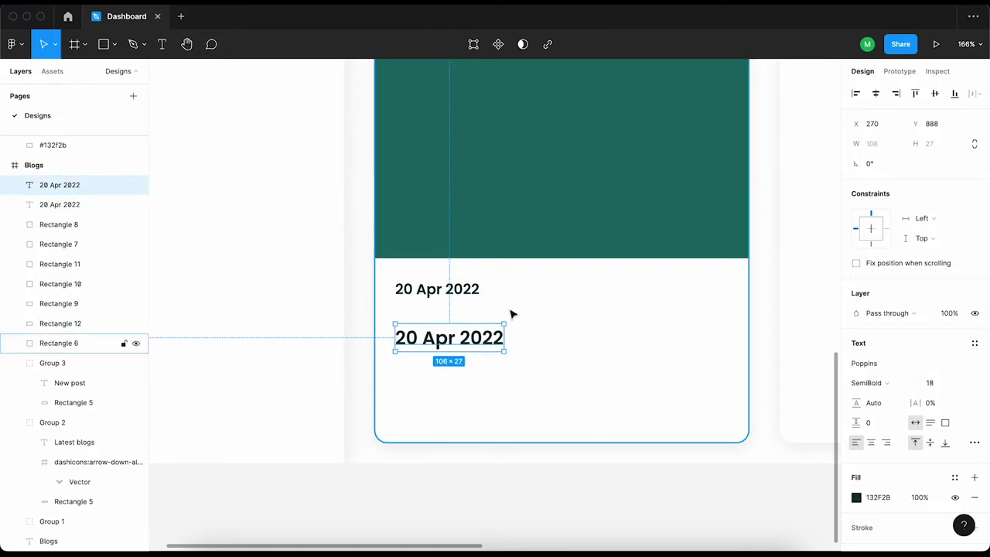
key(Up)
key(Up)
key(Up)
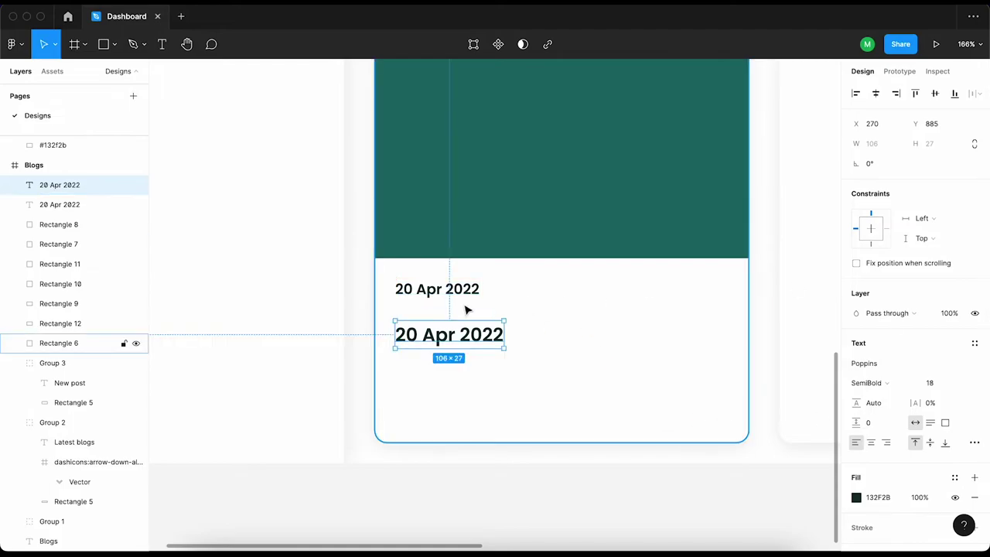
Retype the lower text as the title 'Food article on the latest health diet 2022'
double_click(420, 318)
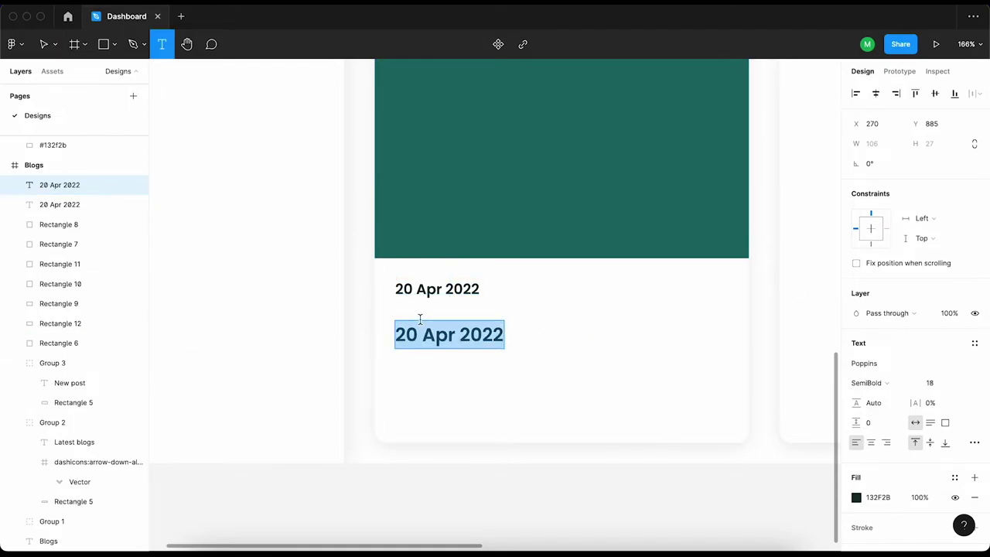
text(Food)
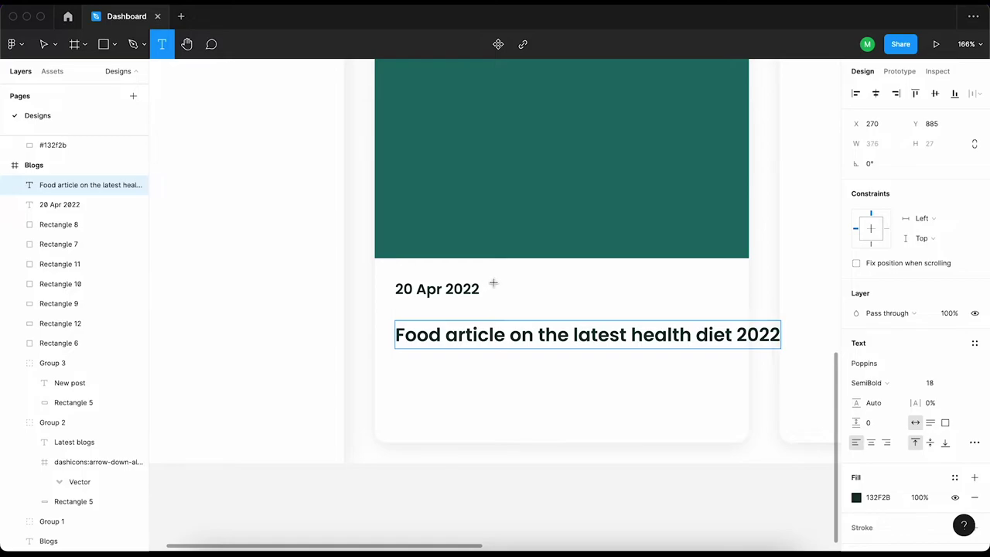
scroll(493, 284, down, 3)
click(552, 440)
Make the title wrap at a fixed width of 325 and reposition it
click(648, 226)
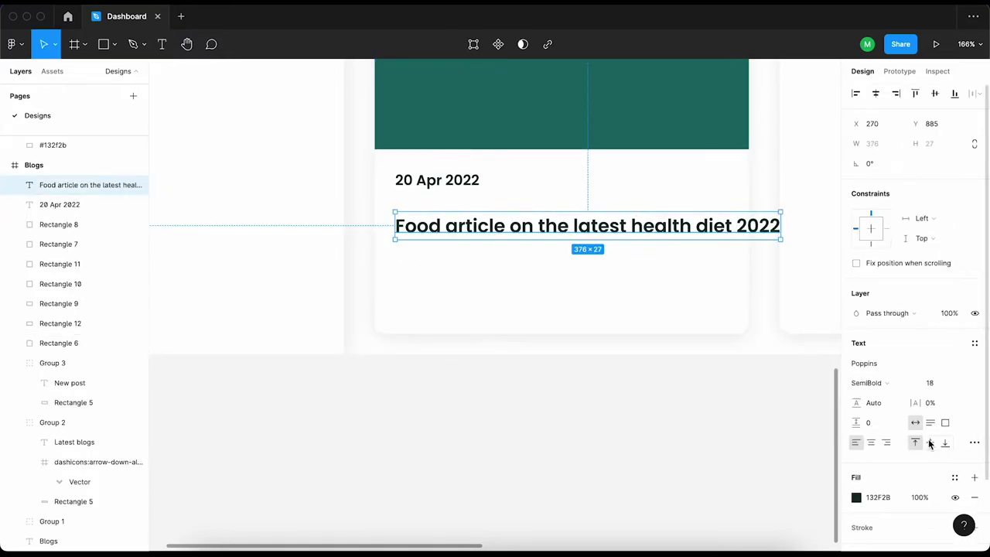
click(882, 144)
key(shift+Down)
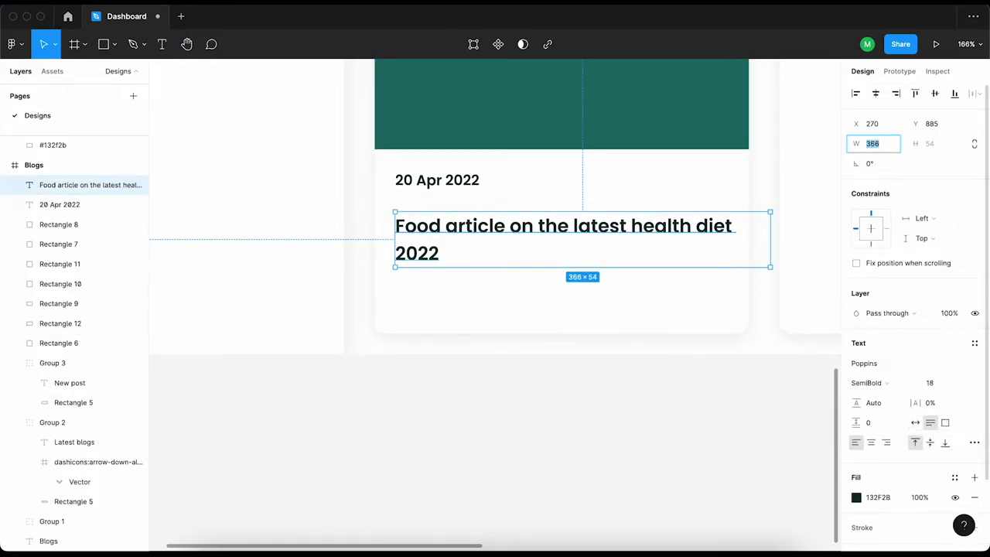
key(shift+Down)
key(shift+Down)
key(shift+Down)
key(shift+Down)
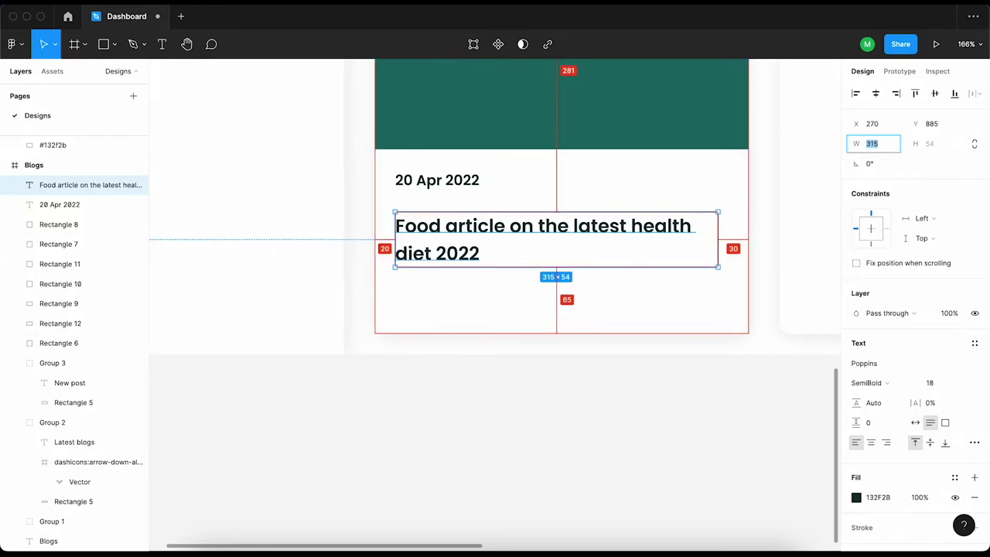
text(325)
key(Return)
click(678, 415)
click(539, 232)
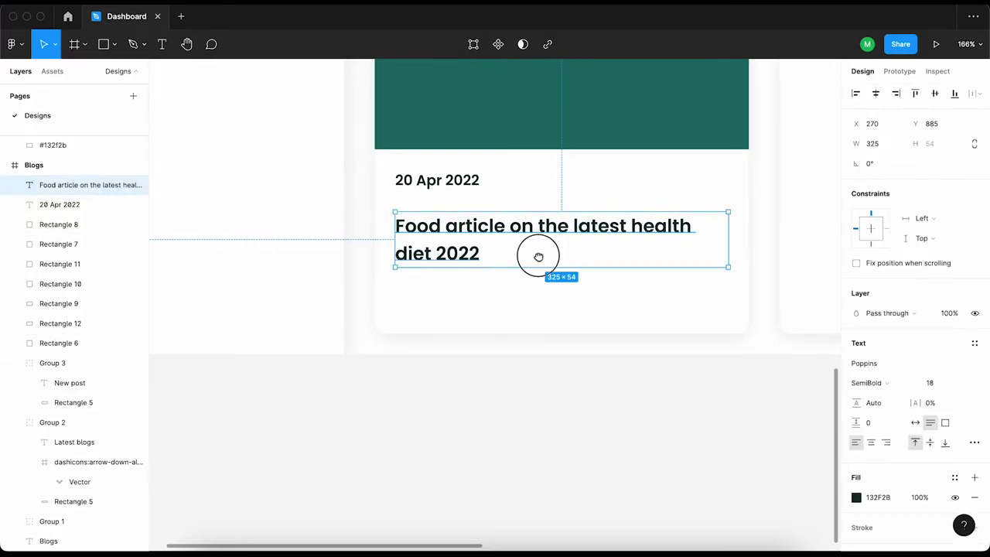
drag(539, 257, 439, 247)
click(497, 378)
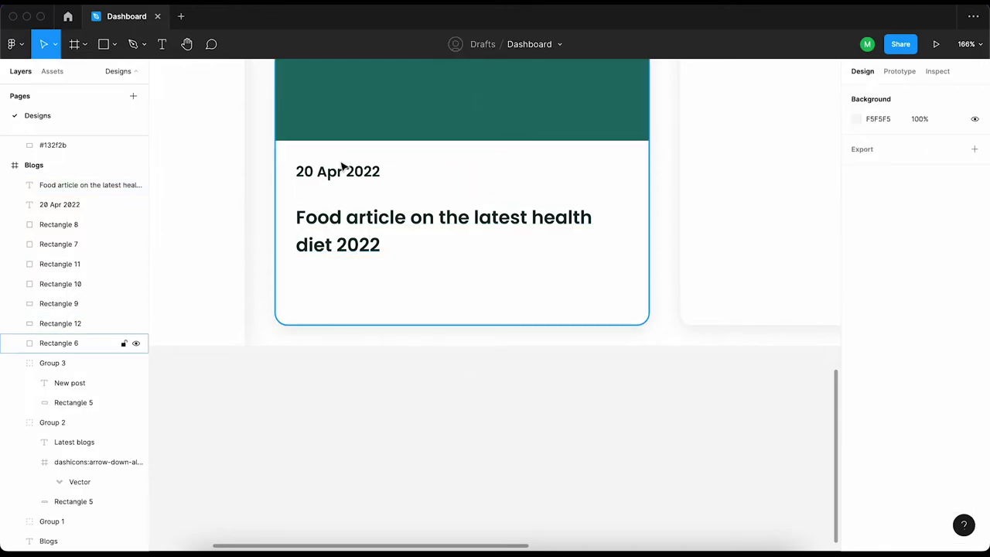
Fade the date text's fill to 50% opacity
click(343, 167)
text(50)
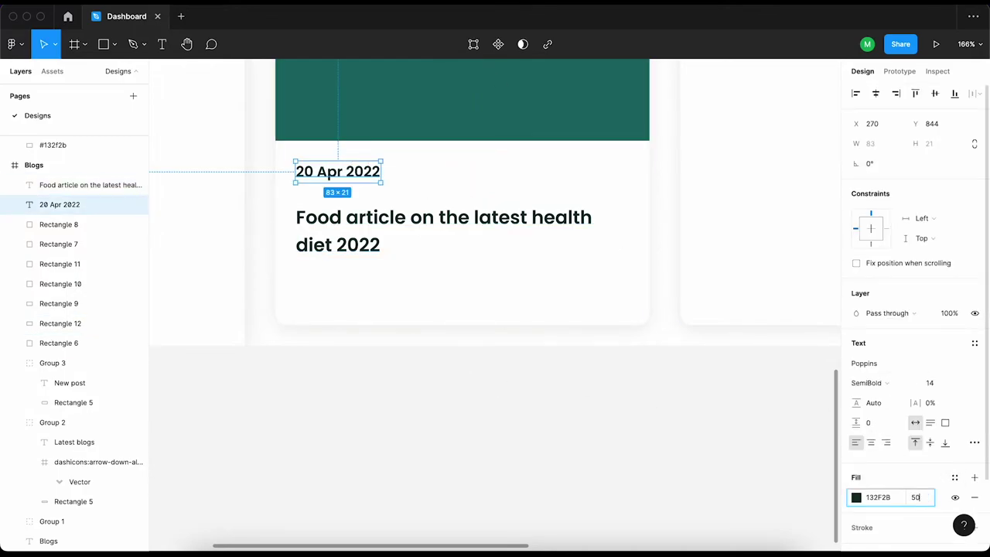
key(Return)
click(515, 298)
click(387, 225)
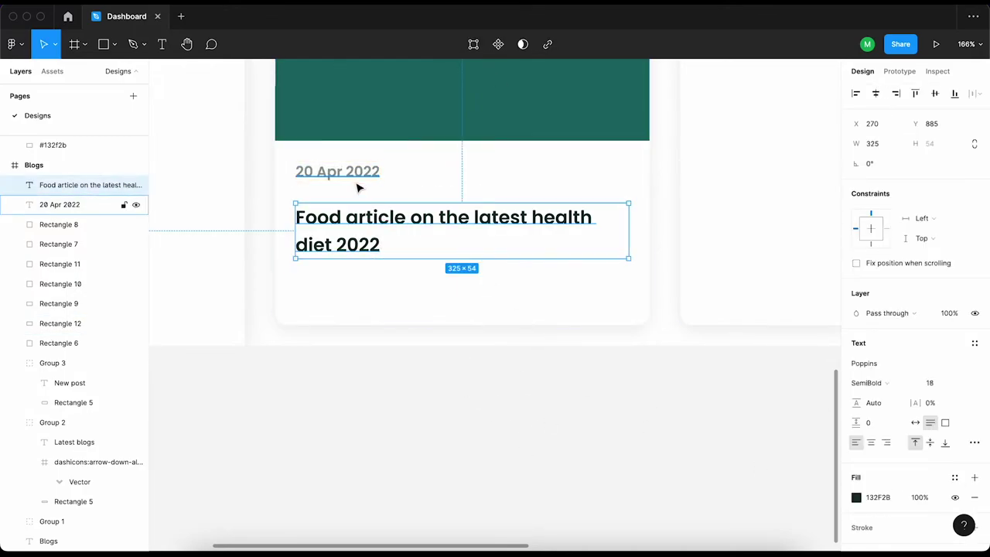
Check the title's spacing in the card by reselecting it several times
click(440, 345)
scroll(333, 307, down, 3)
click(346, 255)
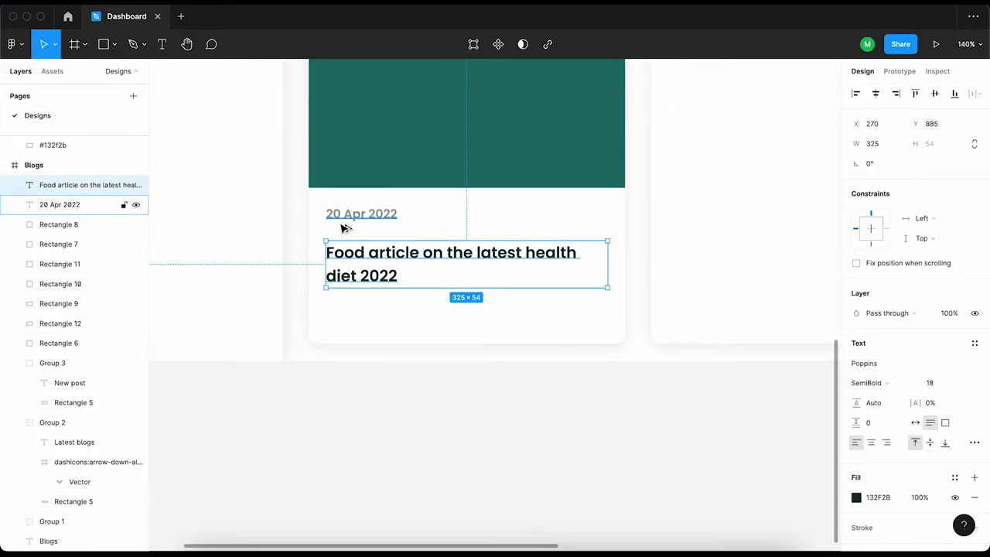
click(460, 410)
scroll(387, 356, down, 1)
click(327, 303)
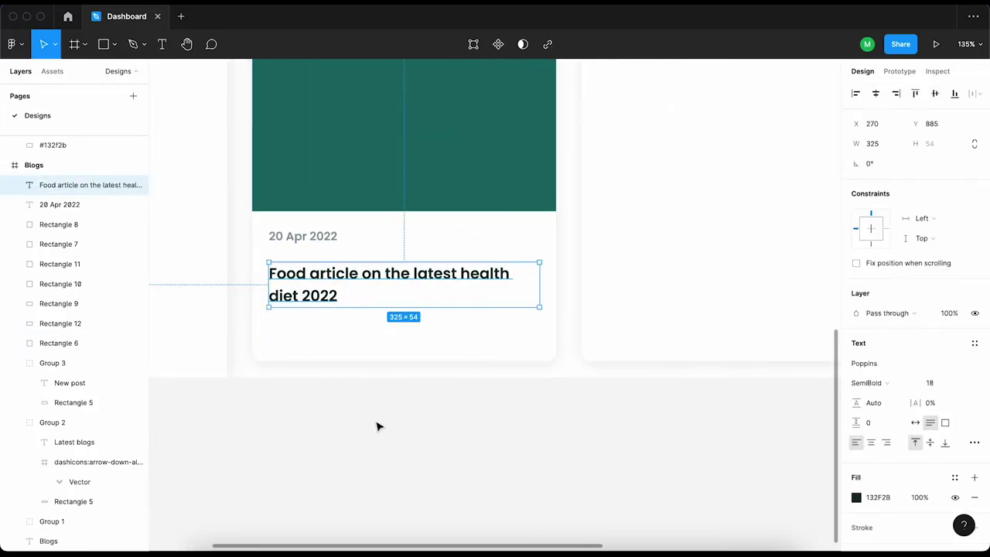
click(378, 427)
click(327, 306)
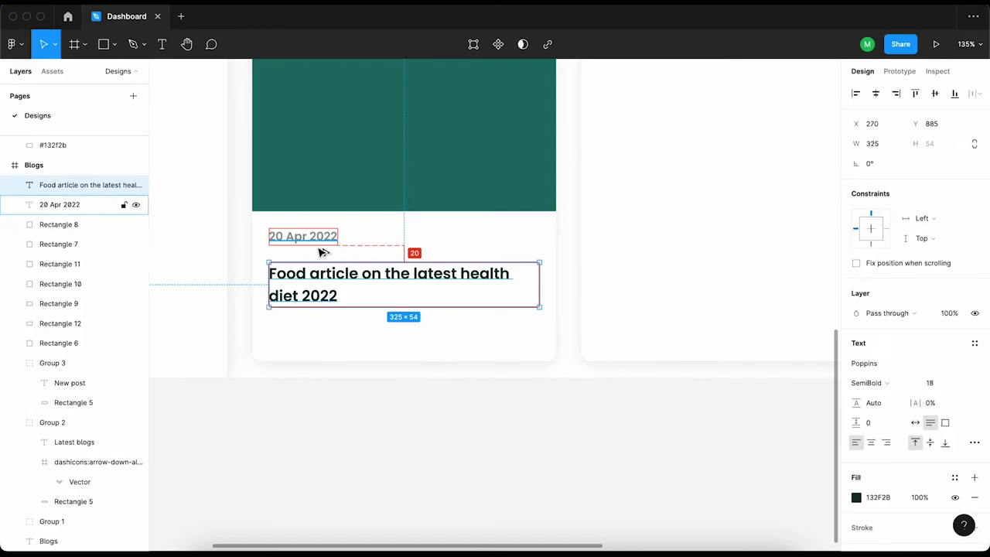
click(383, 412)
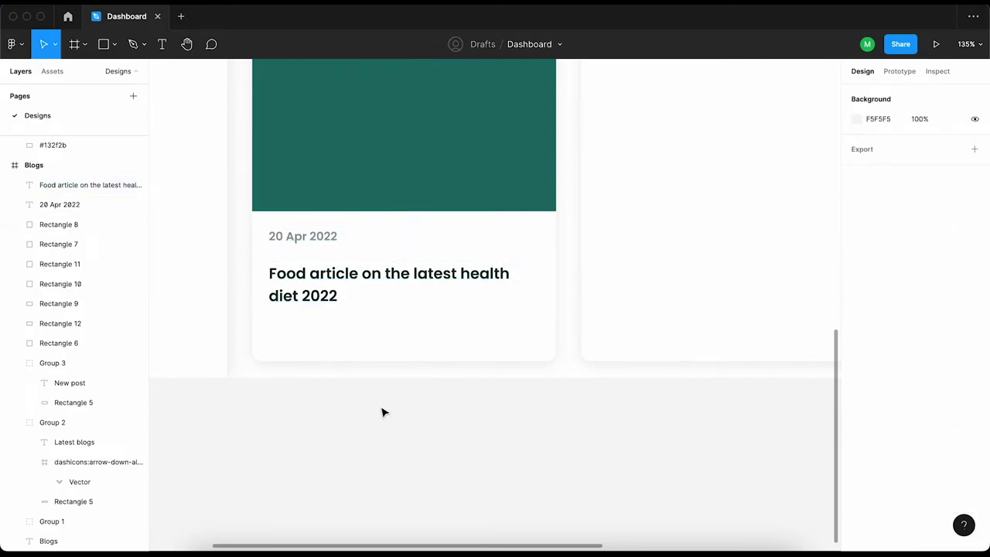
Select the date and title together and nudge them slightly upward
click(302, 283)
shift+click(303, 239)
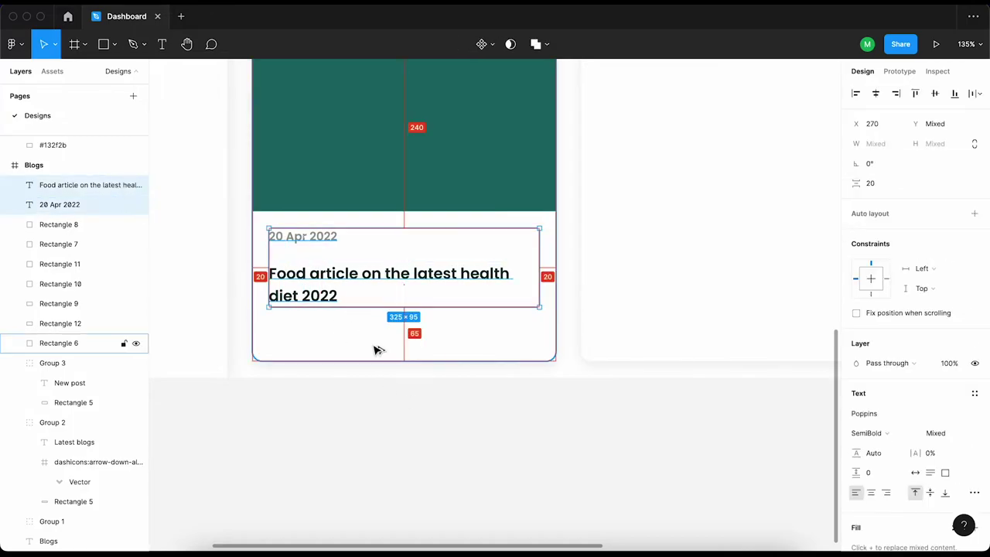
key(shift+Down)
key(shift+Down)
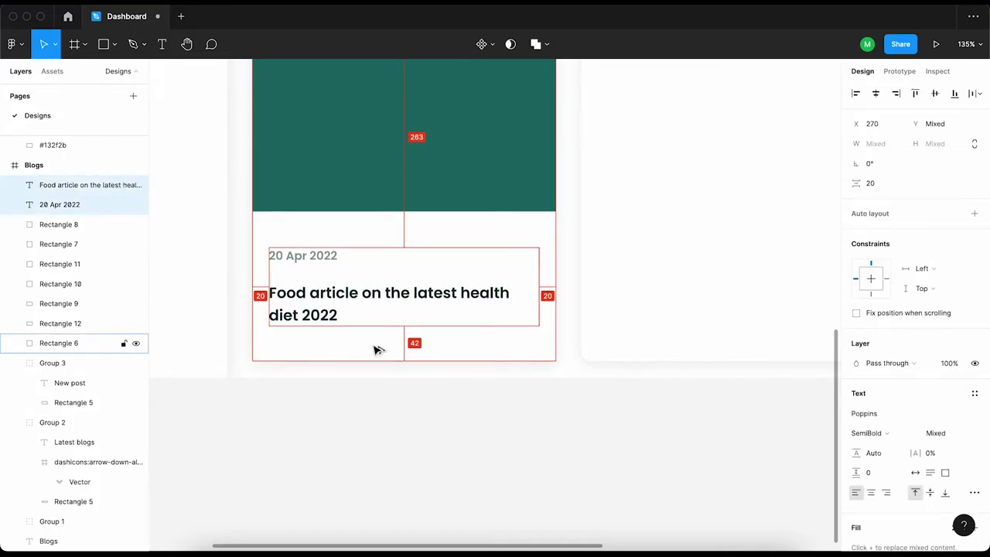
key(ctrl+z)
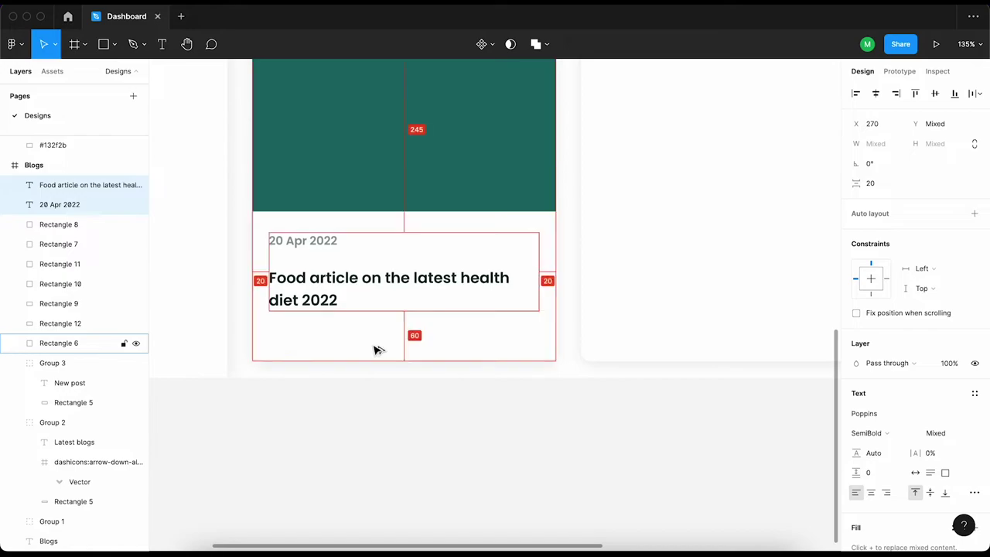
key(Up)
key(Up)
key(Up)
key(Up)
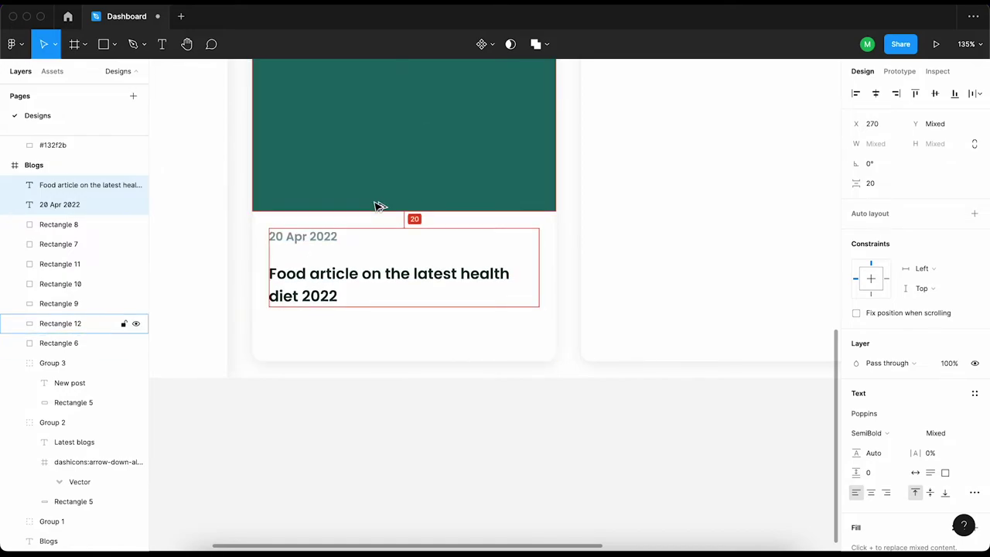
scroll(402, 403, down, 5)
scroll(287, 312, left, 2)
Set the green image rectangle's height to 240 and move the date and title below it
click(387, 259)
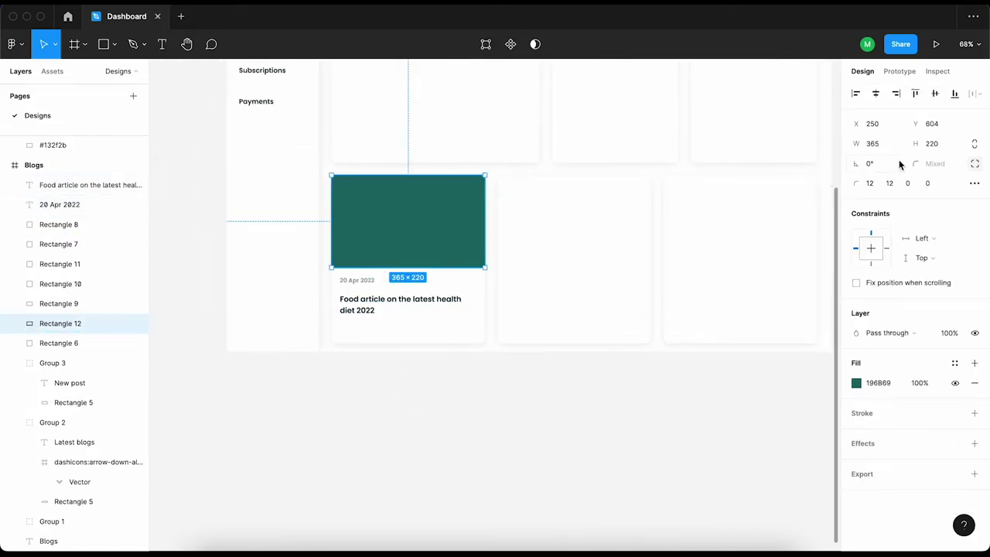
text(240)
key(Return)
click(364, 302)
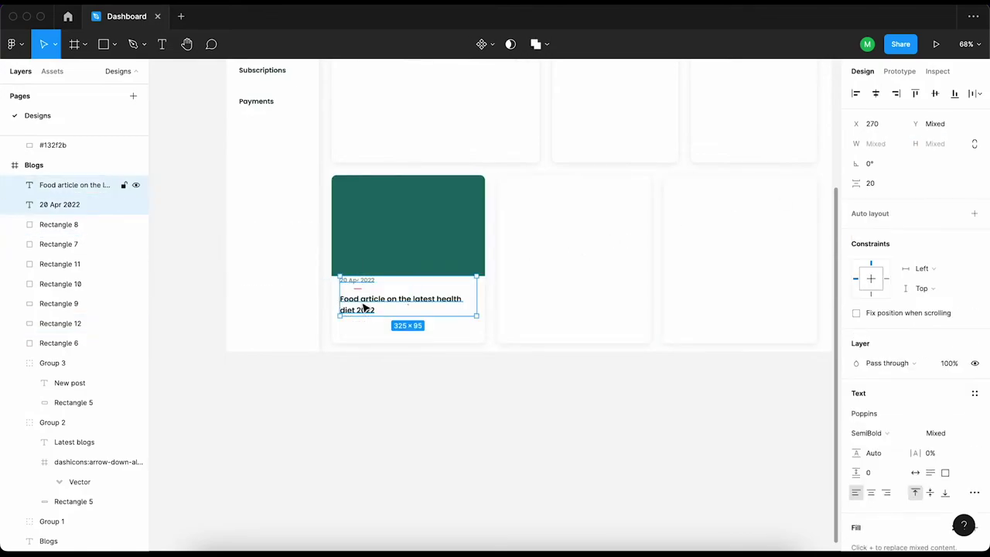
drag(364, 302, 365, 308)
click(384, 407)
Reselect the title and pan around the dashboard
scroll(489, 376, down, 2)
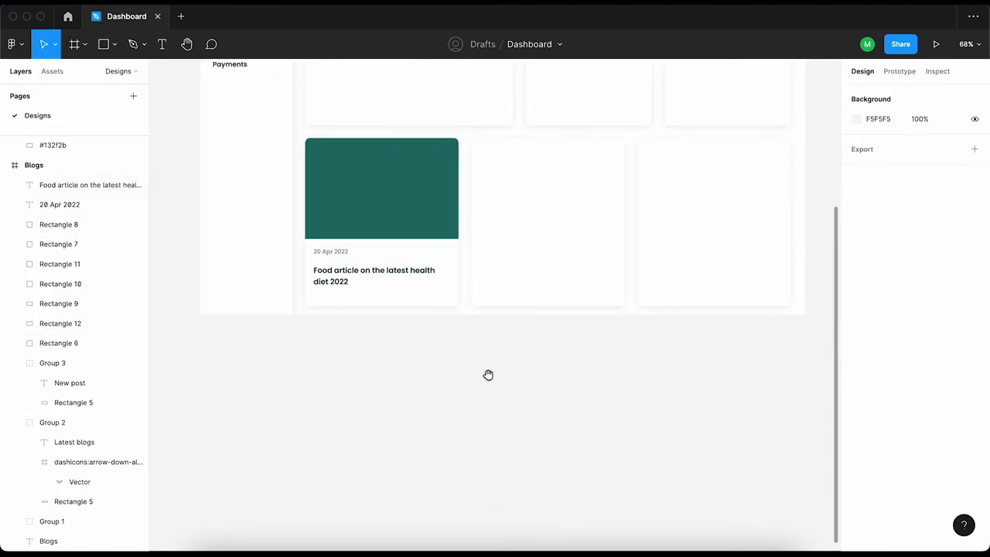
click(343, 273)
mouse_move(436, 369)
mouse_down()
mouse_move(445, 349)
mouse_move(426, 359)
mouse_up()
click(340, 263)
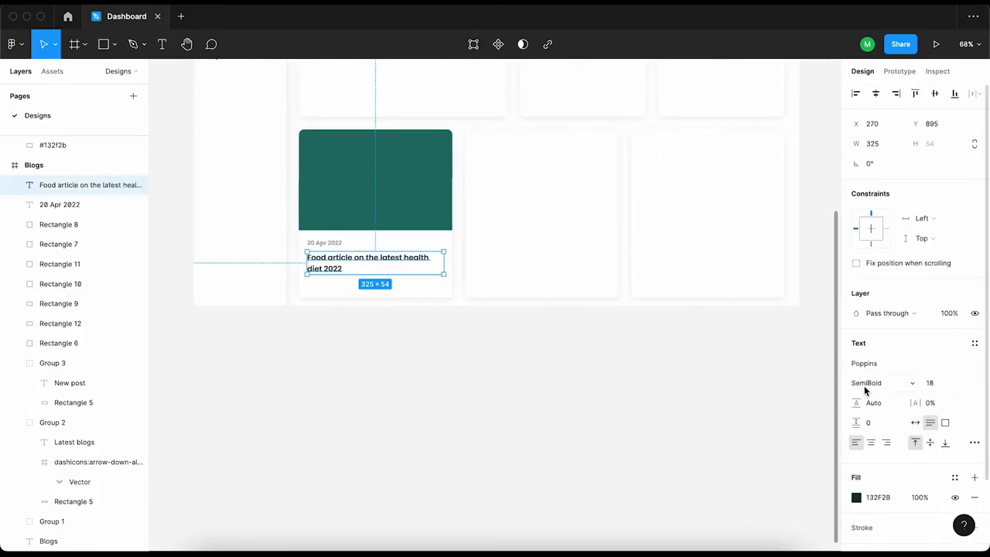
mouse_move(522, 420)
mouse_down()
mouse_move(559, 360)
mouse_move(503, 363)
mouse_up()
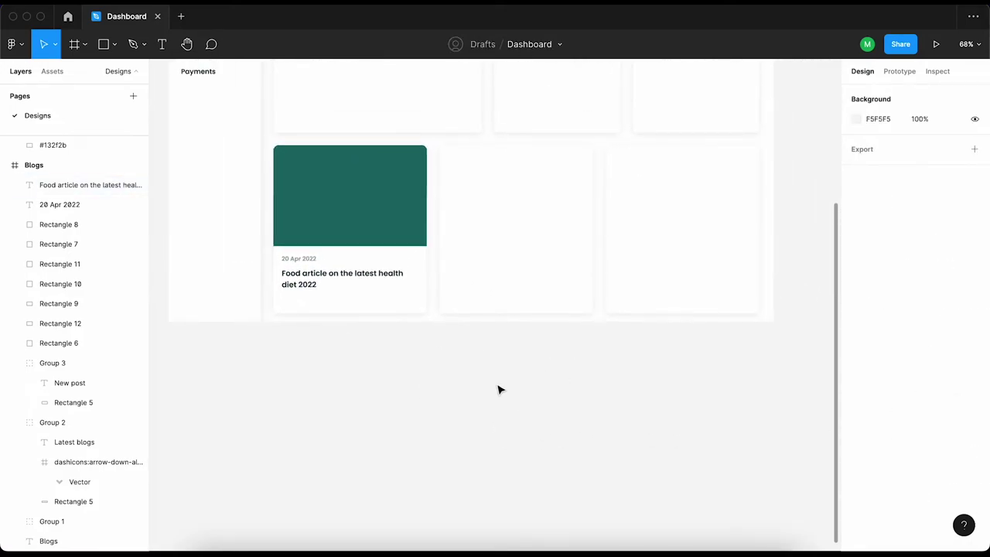
Launch the Content Reel plugin from the canvas menu and pass its welcome card
right_click(417, 359)
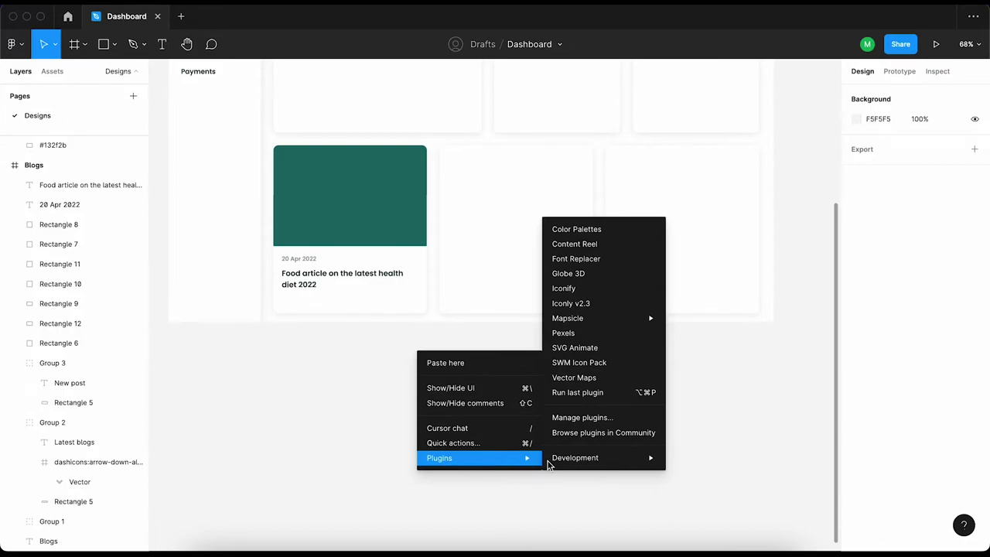
click(610, 258)
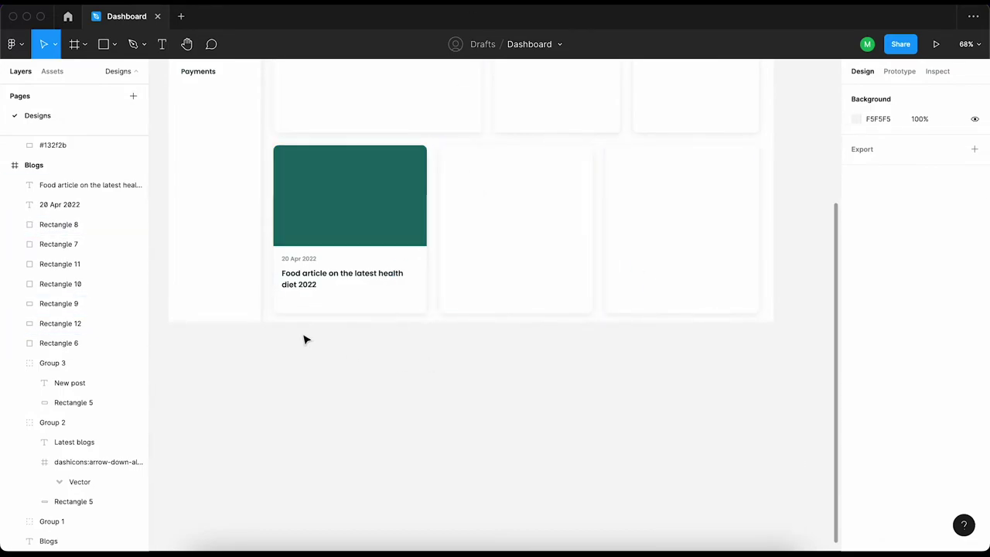
scroll(305, 340, down, 3)
scroll(323, 329, up, 2)
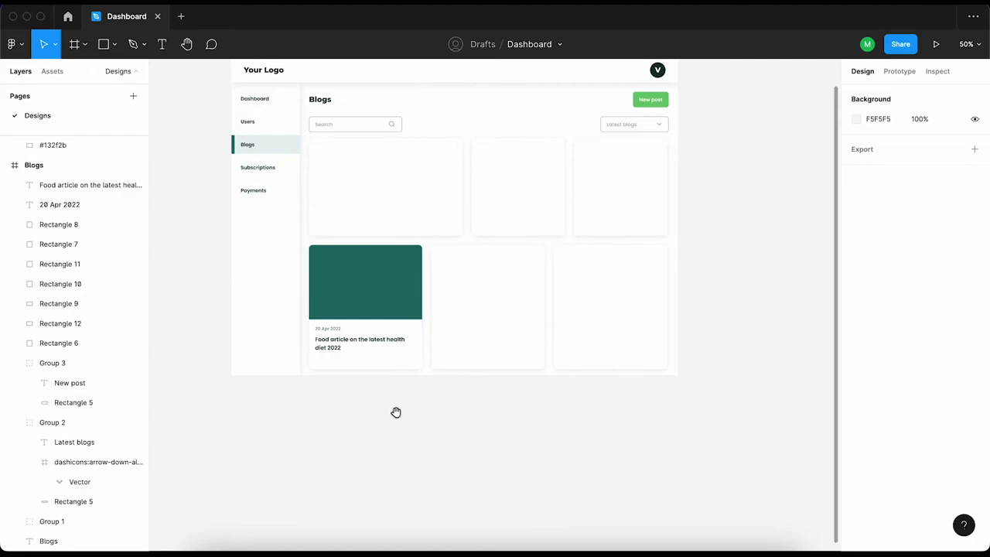
click(175, 398)
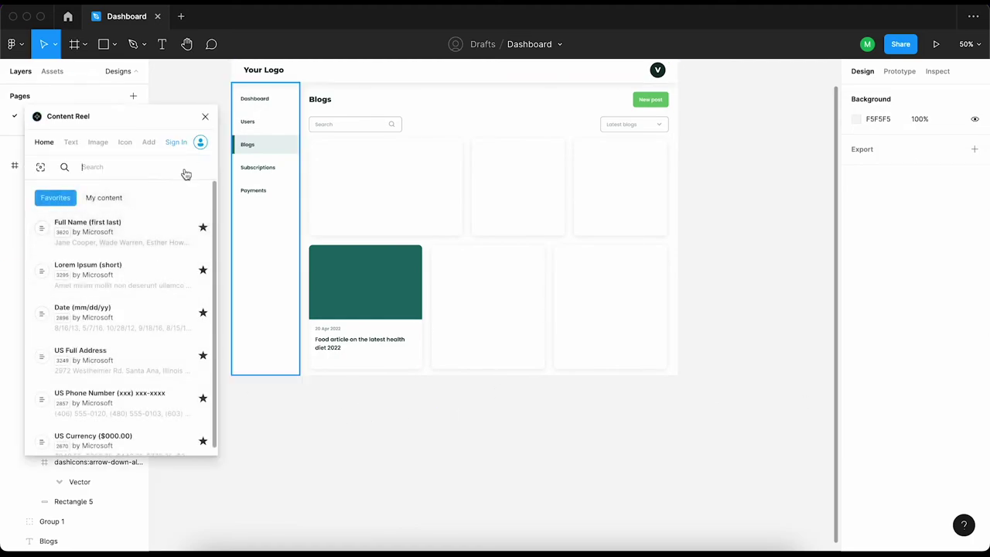
Try a Full Name sample from Content Reel's Text list on the title, then undo it
click(348, 345)
scroll(122, 340, down, 1)
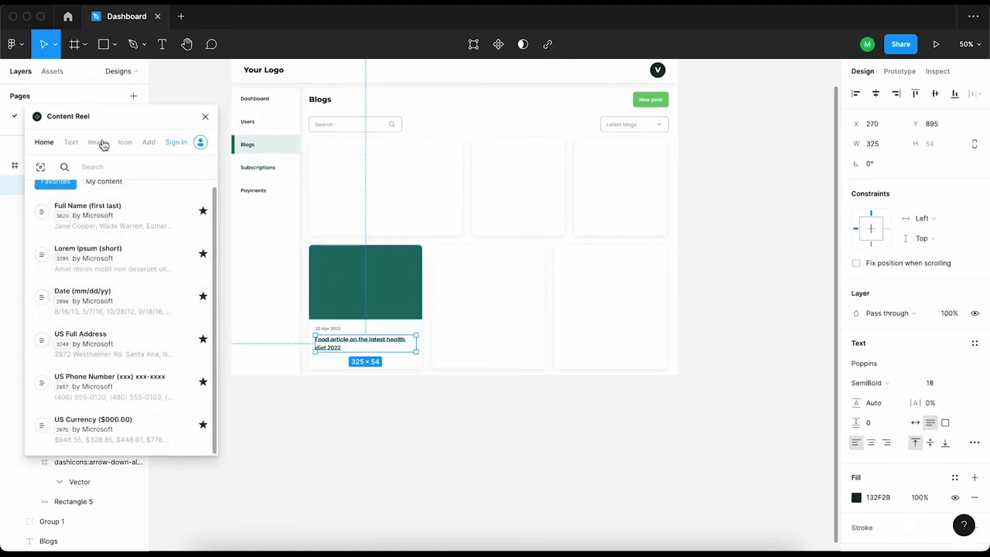
click(71, 142)
scroll(147, 398, down, 1)
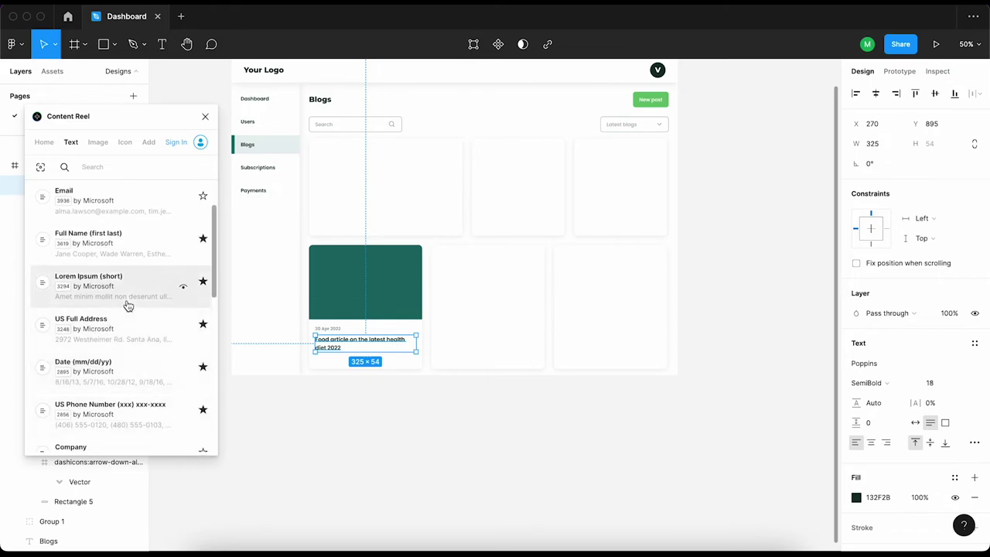
double_click(348, 349)
click(124, 242)
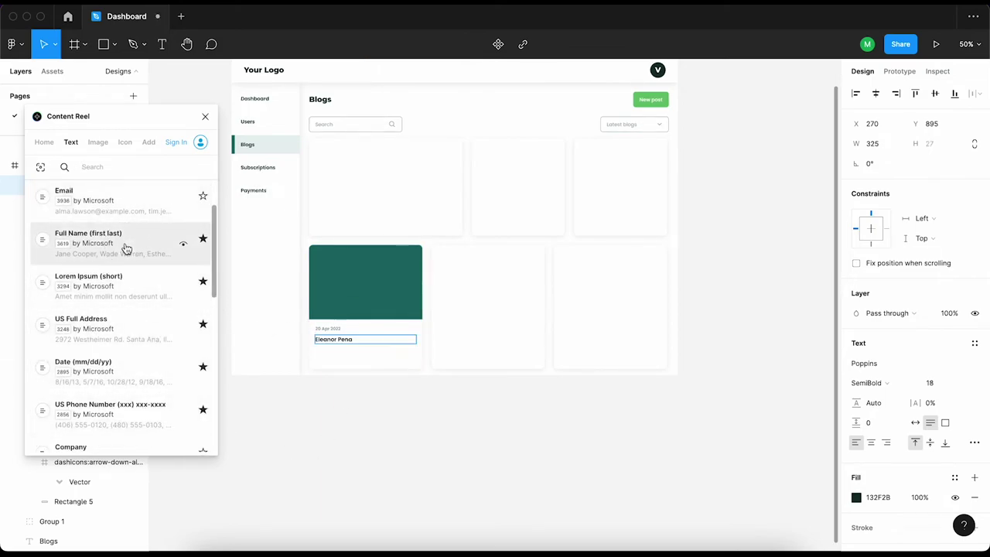
key(ctrl+z)
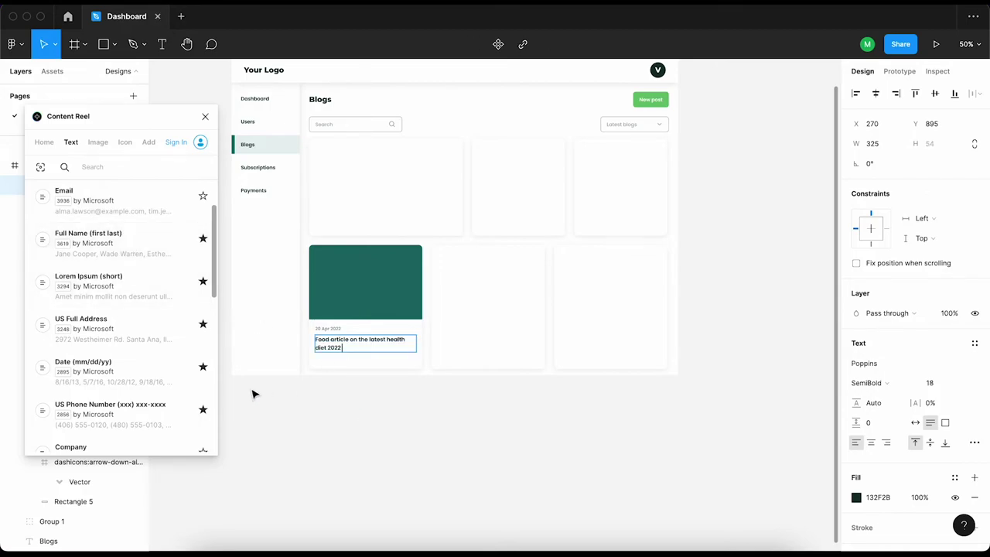
key(Escape)
Delete the second and third empty cards in the bottom row
click(426, 355)
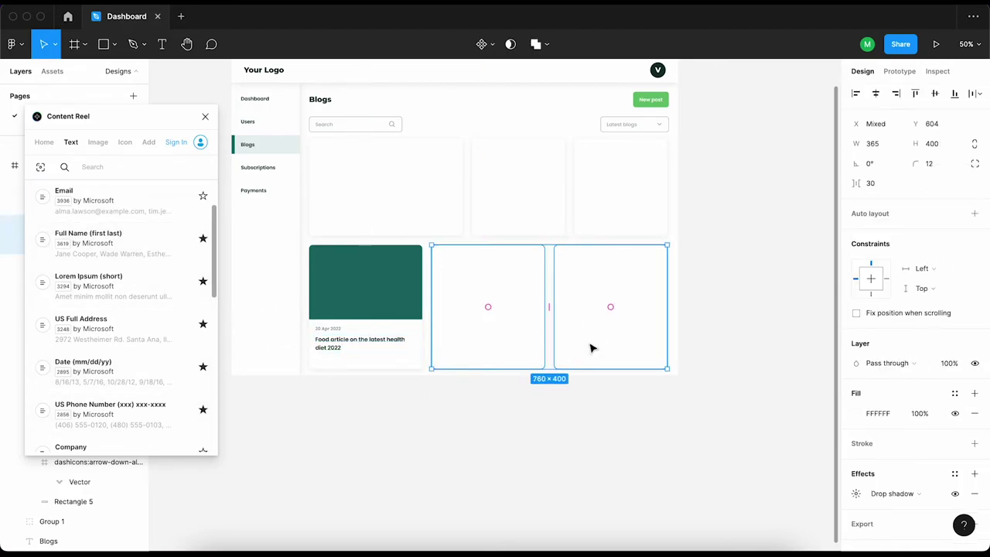
click(486, 384)
click(460, 347)
shift+click(544, 338)
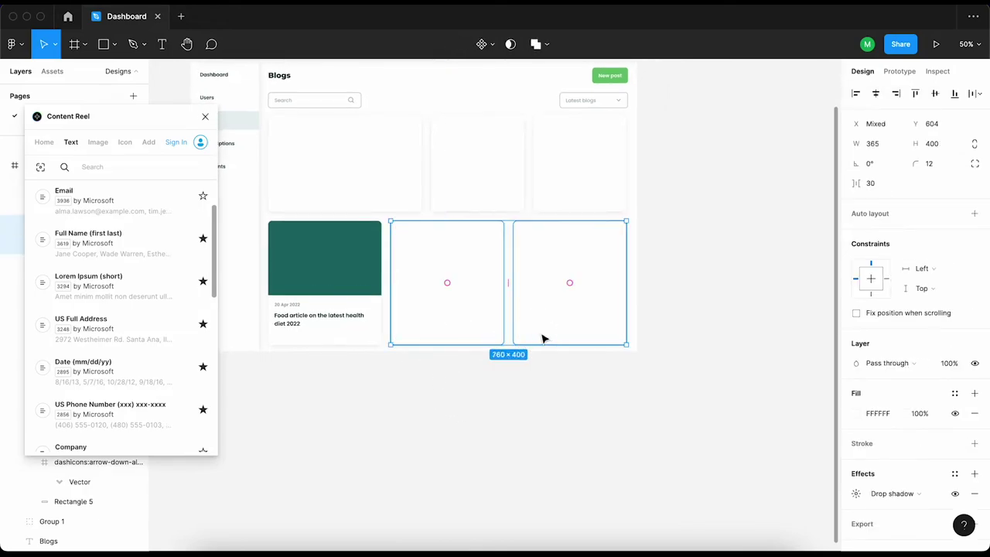
key(Delete)
scroll(544, 338, right, 2)
scroll(544, 338, down, 1)
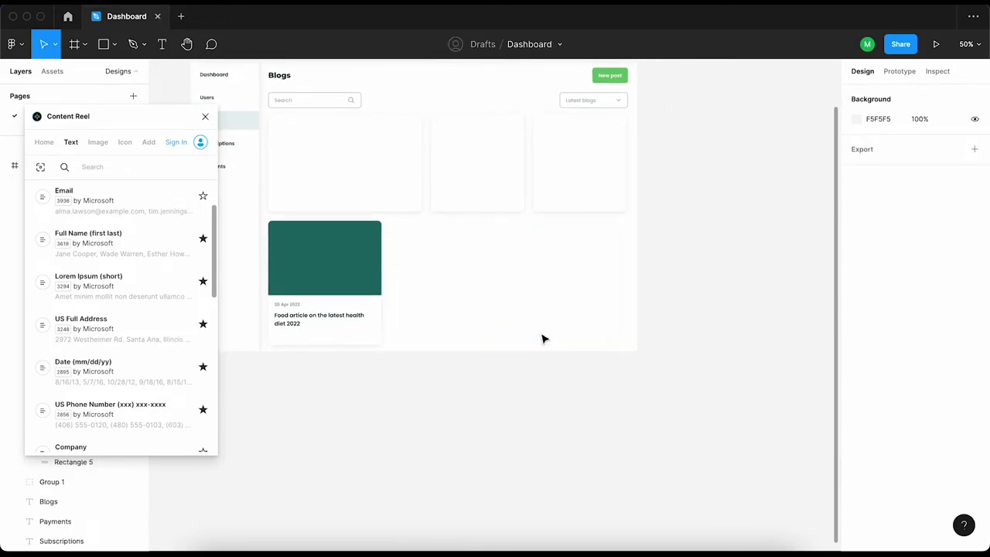
Close the Content Reel panel and bring the dashboard frame back into view
click(323, 286)
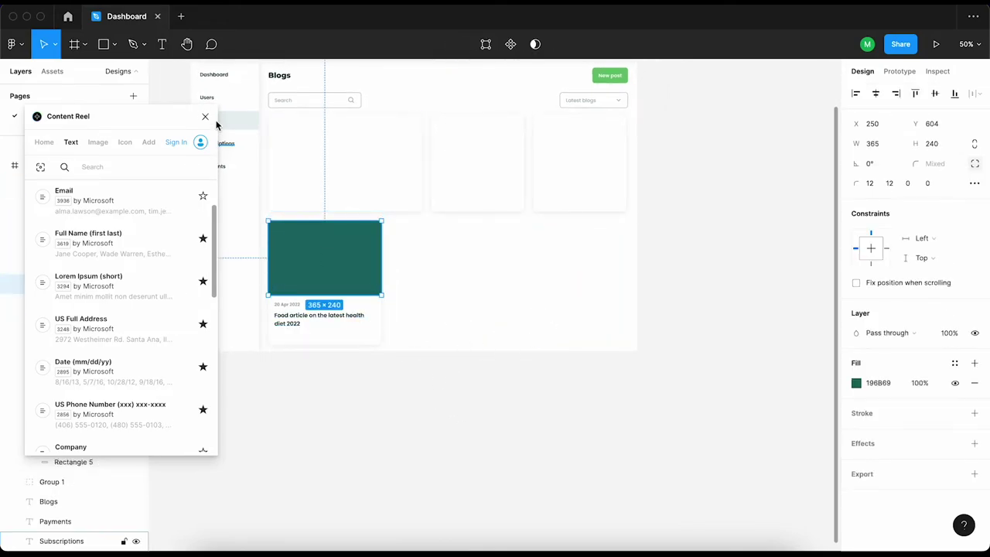
click(205, 116)
click(414, 416)
drag(351, 399, 387, 378)
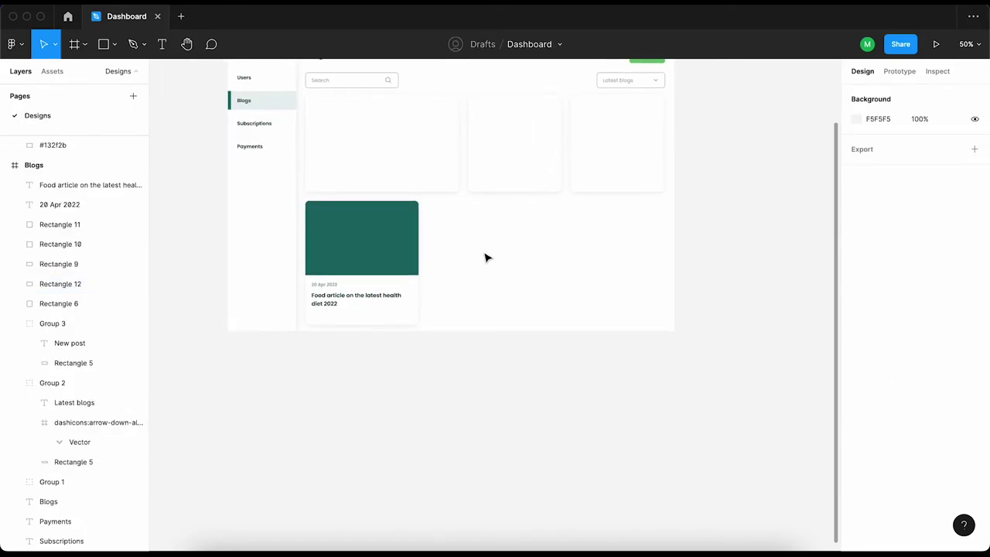
Launch the Pexels plugin and search for 'food' photos
right_click(548, 292)
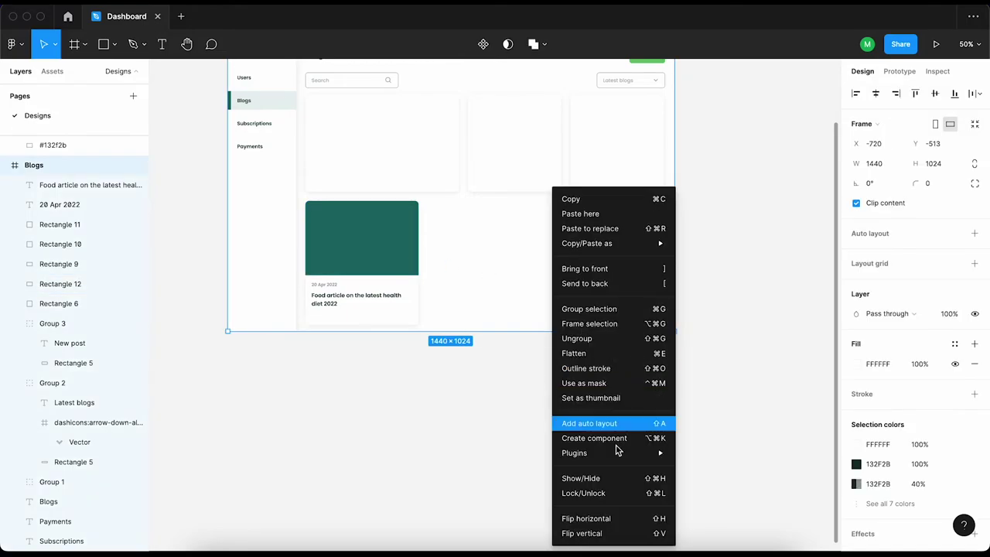
click(726, 336)
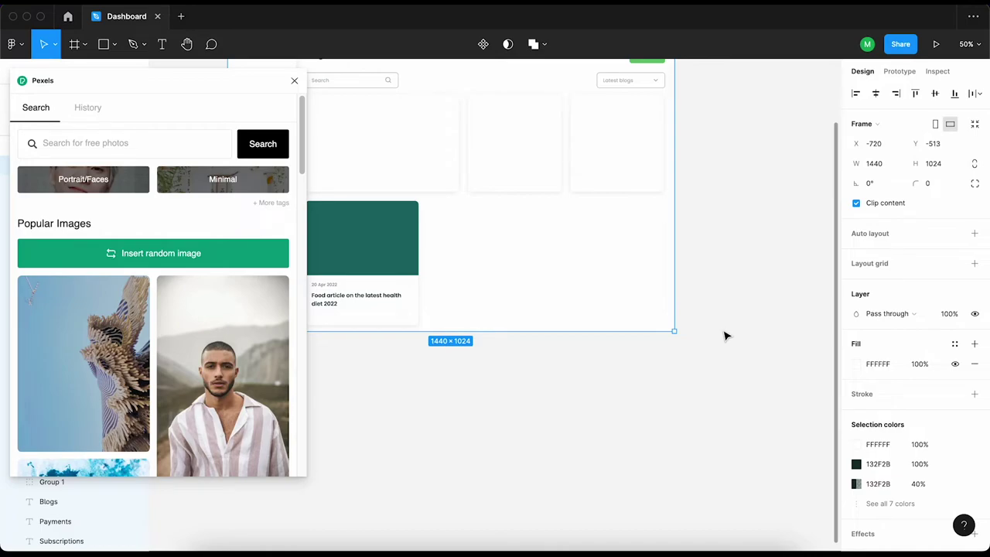
scroll(153, 317, down, 5)
scroll(153, 317, up, 5)
text(food)
key(Return)
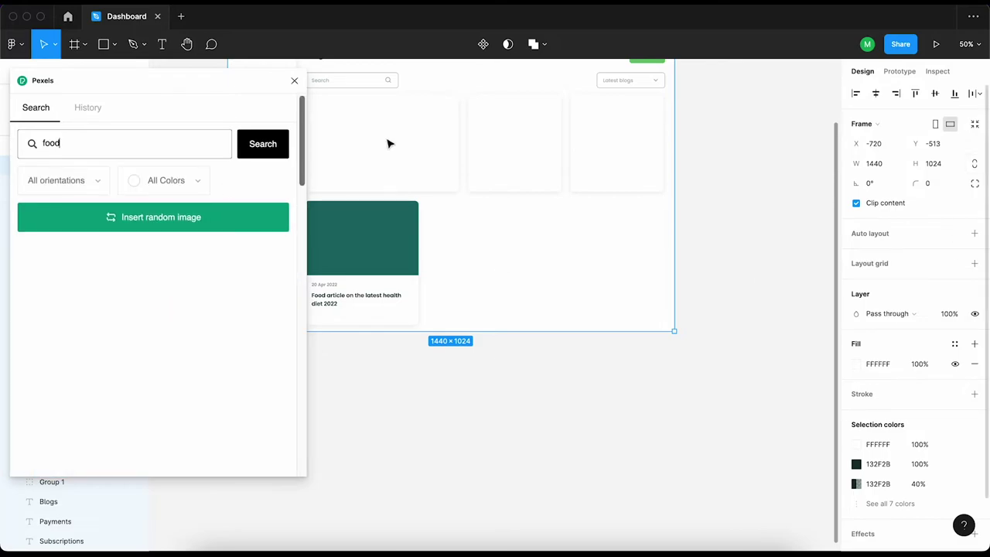
Fill the card's green image rectangle with the first food photo and close Pexels
click(338, 258)
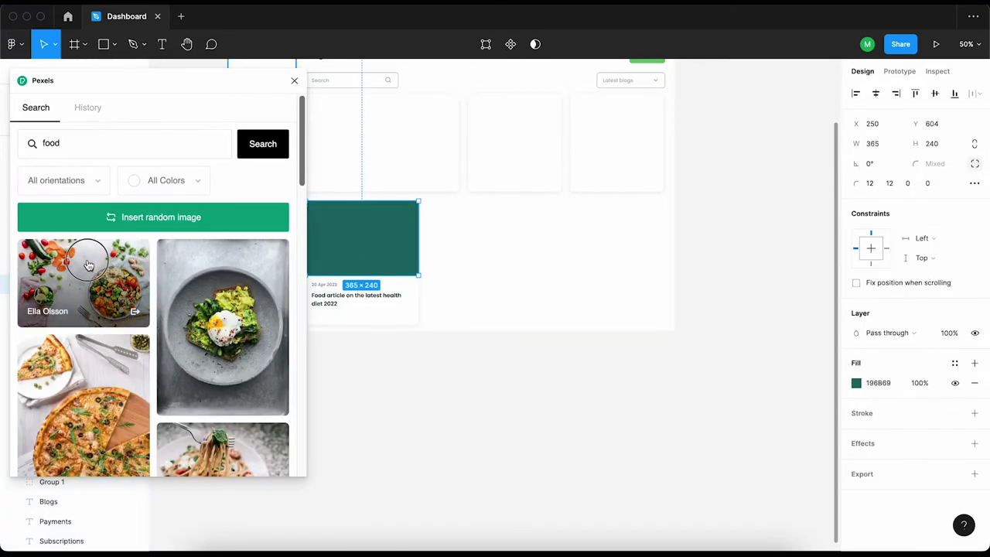
click(84, 286)
click(294, 80)
click(356, 336)
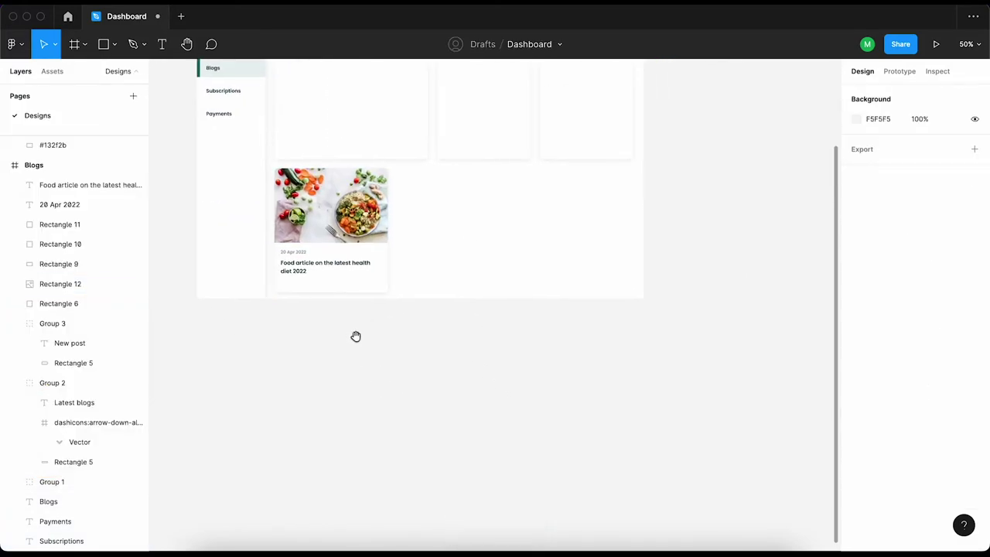
Group the blog card and duplicate it twice into a row of three cards
mouse_move(435, 190)
mouse_down()
mouse_move(340, 298)
mouse_move(361, 310)
mouse_up()
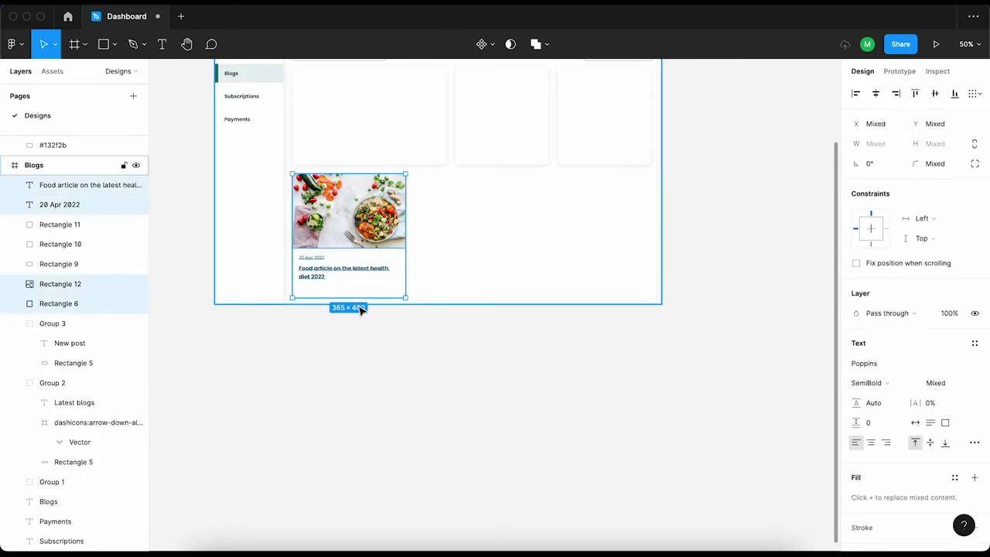
key(ctrl+g)
key(ctrl+d)
drag(363, 248, 486, 247)
key(ctrl+d)
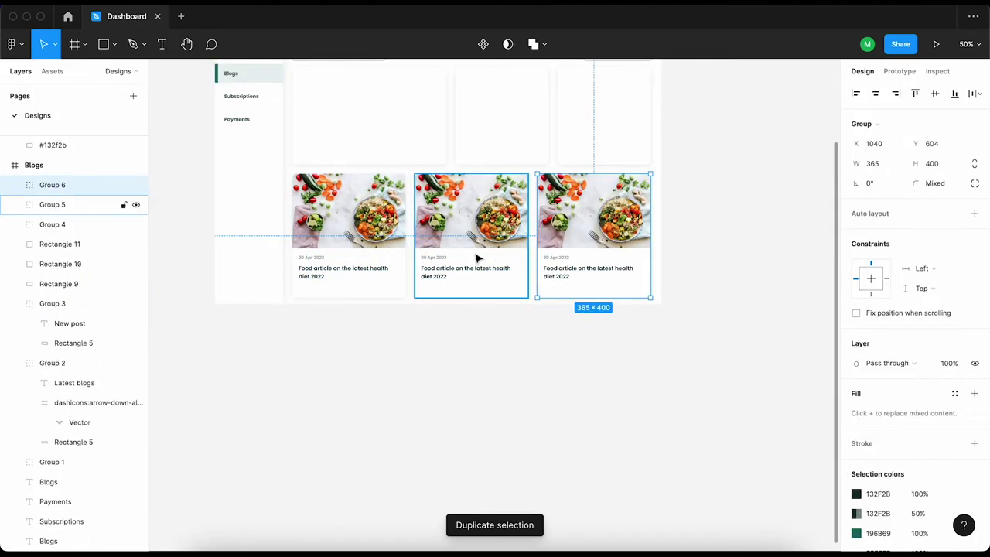
click(464, 376)
Search the Pexels plugin for 'food' photos, limited to landscape orientation
scroll(464, 376, up, 2)
right_click(783, 140)
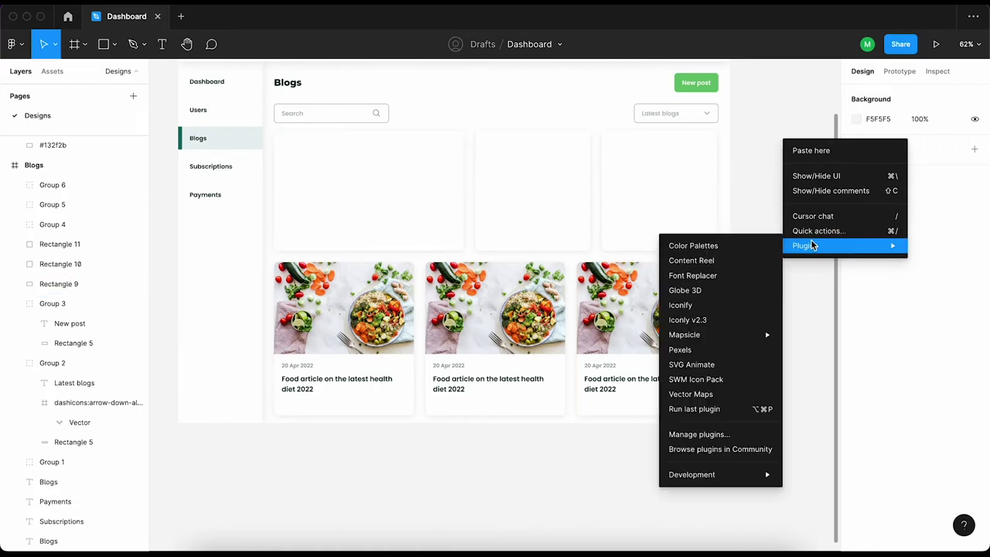
click(700, 350)
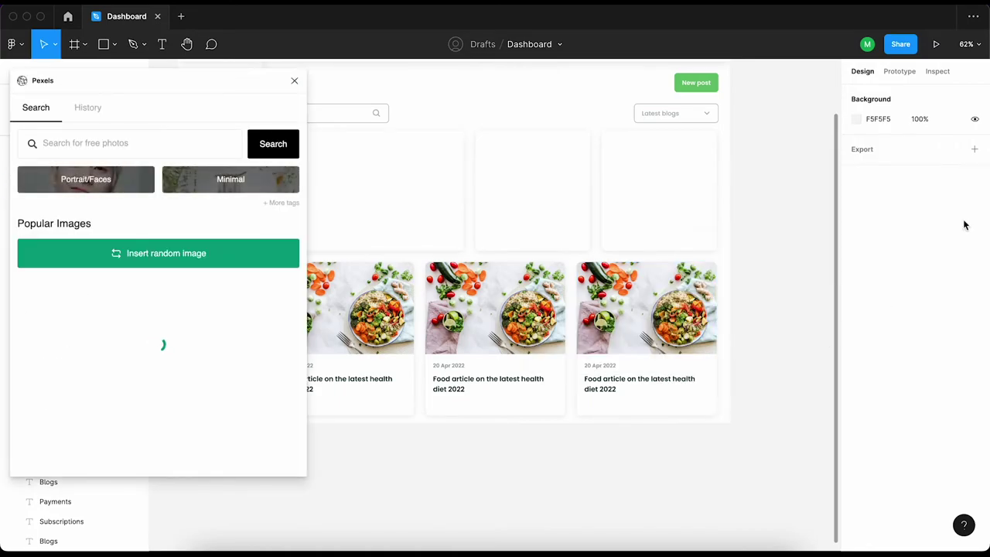
click(95, 143)
text(food)
key(Return)
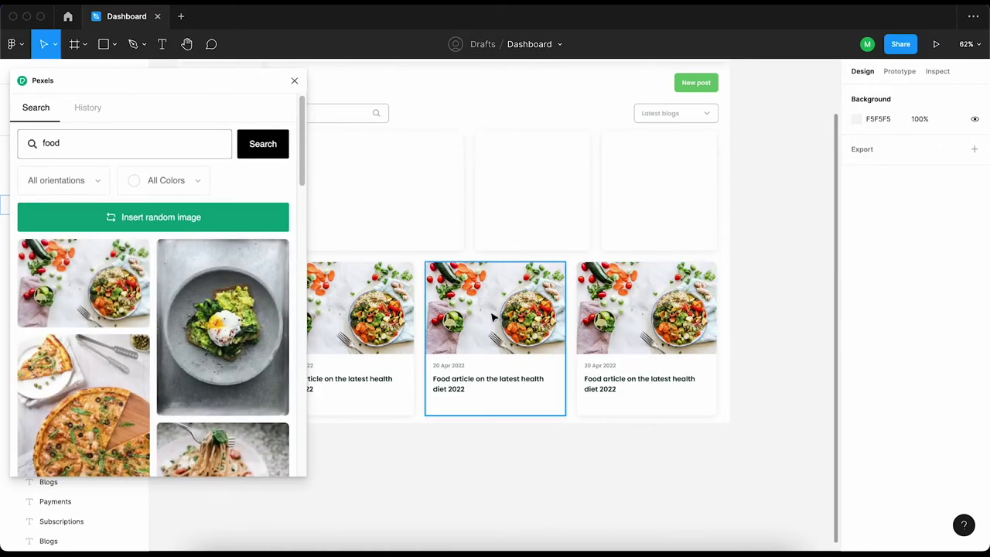
click(65, 180)
click(75, 281)
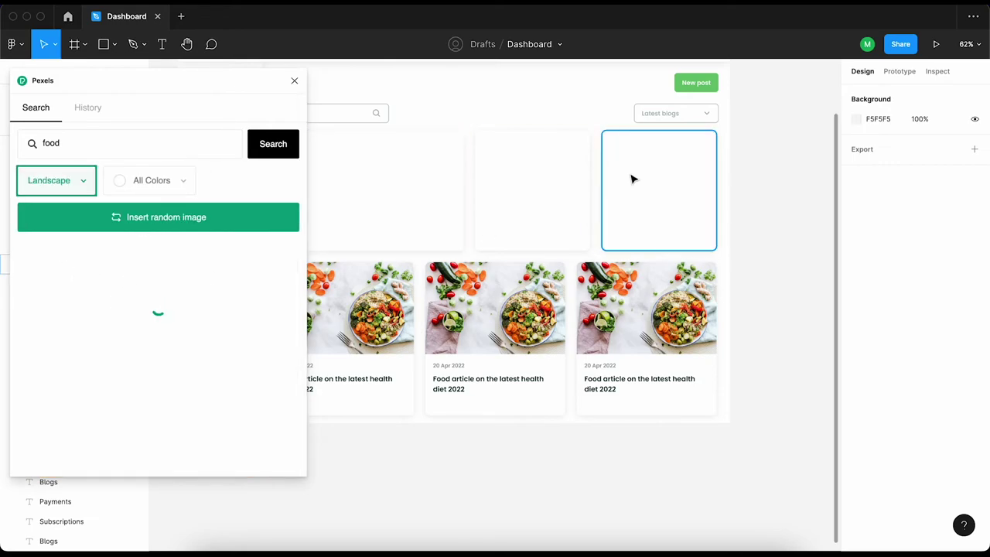
Fill the wide top-left card with the vegetables photo
scroll(730, 217, left, 3)
click(420, 155)
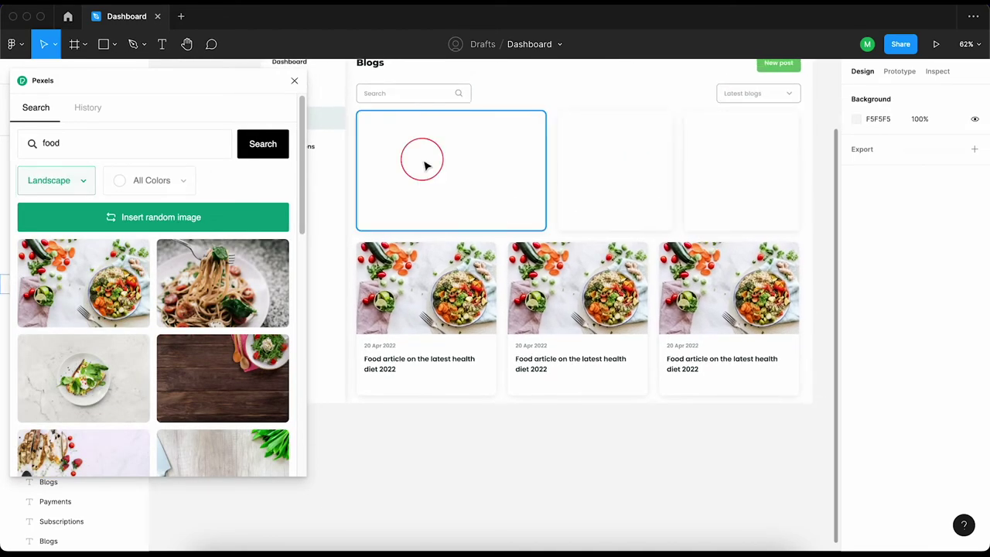
scroll(132, 294, down, 2)
scroll(218, 389, down, 3)
click(218, 389)
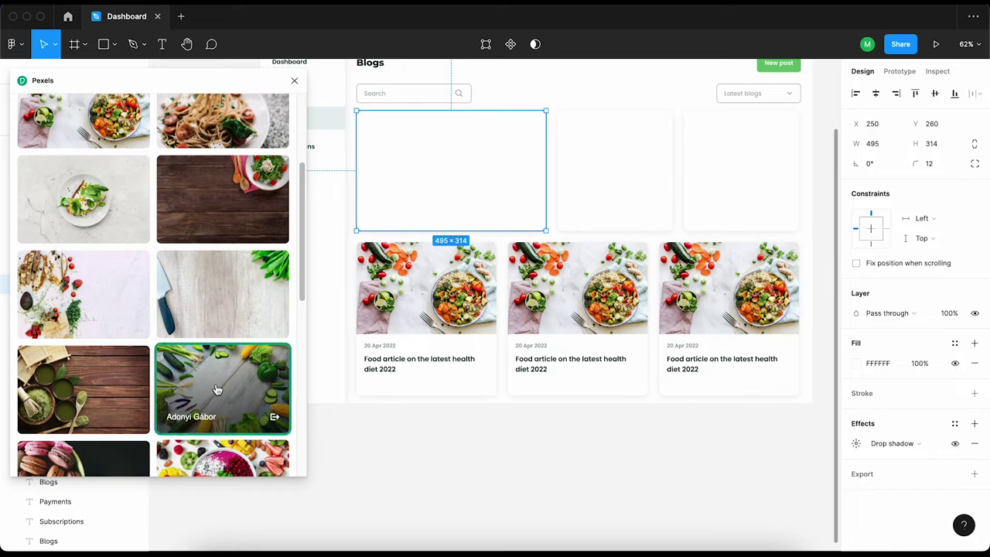
Fill the middle and right bottom cards with the matcha and pasta photos
scroll(248, 375, down, 5)
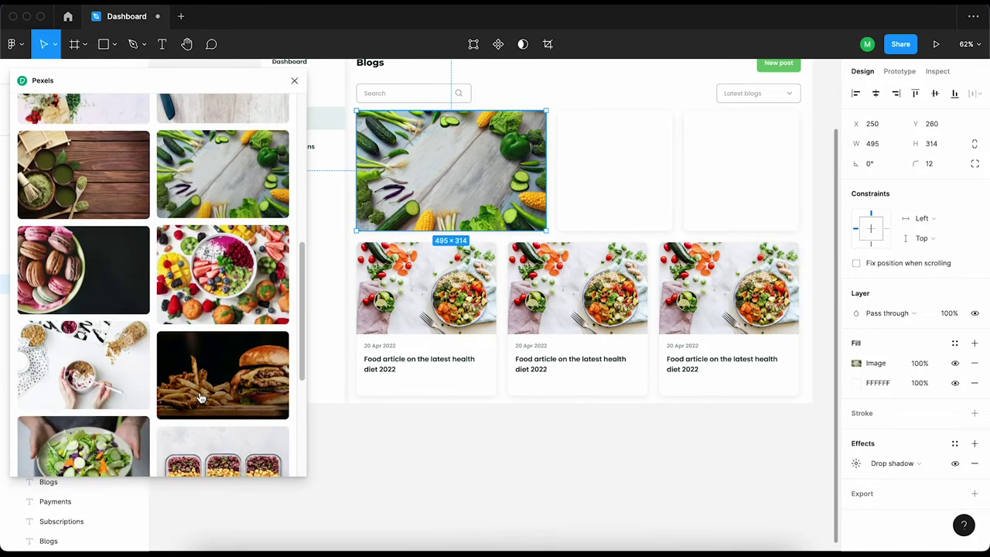
scroll(220, 387, down, 3)
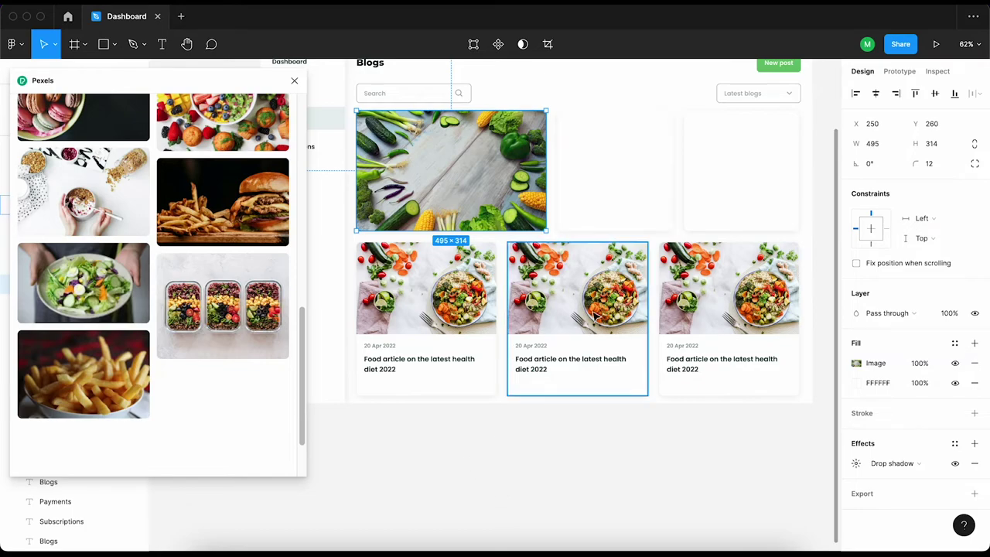
click(595, 318)
scroll(64, 322, down, 2)
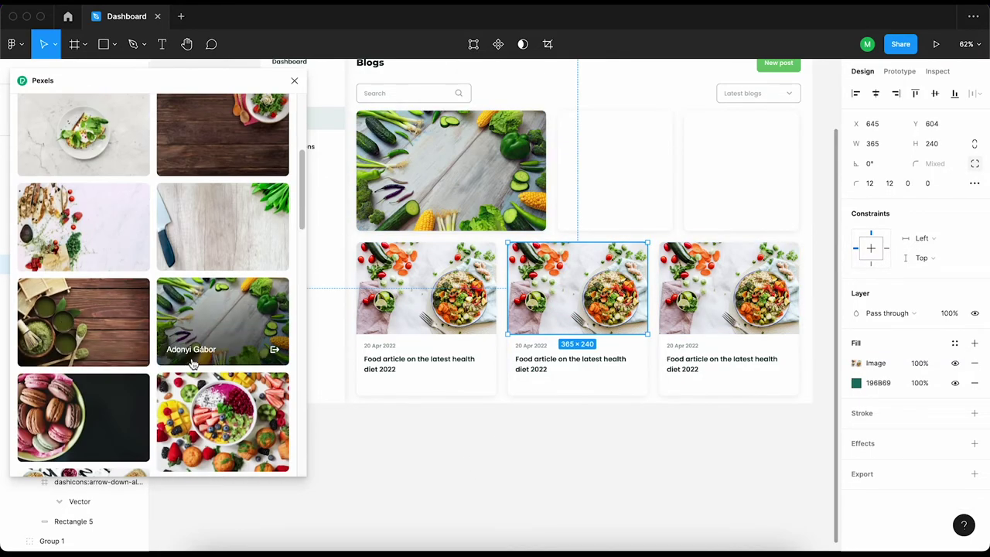
click(65, 323)
click(758, 283)
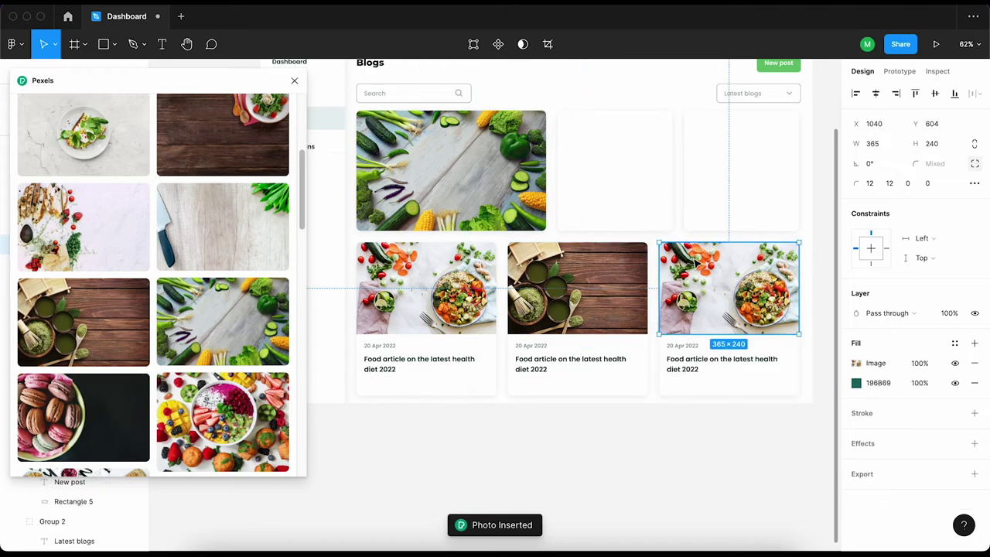
scroll(188, 294, up, 2)
scroll(217, 184, up, 1)
click(217, 184)
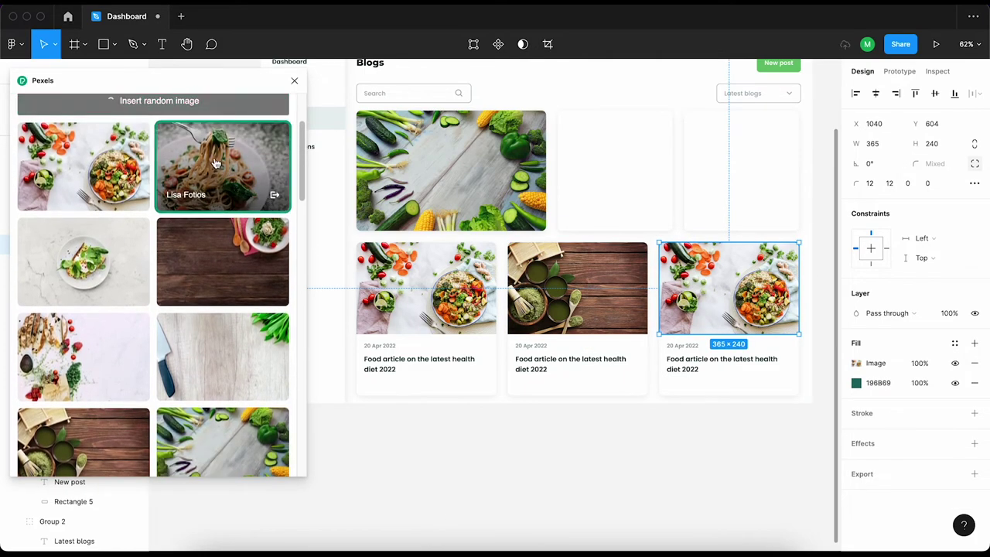
Using portrait photos, fill the top-middle card with avocado toast and top-right with salad
click(624, 209)
scroll(88, 194, up, 3)
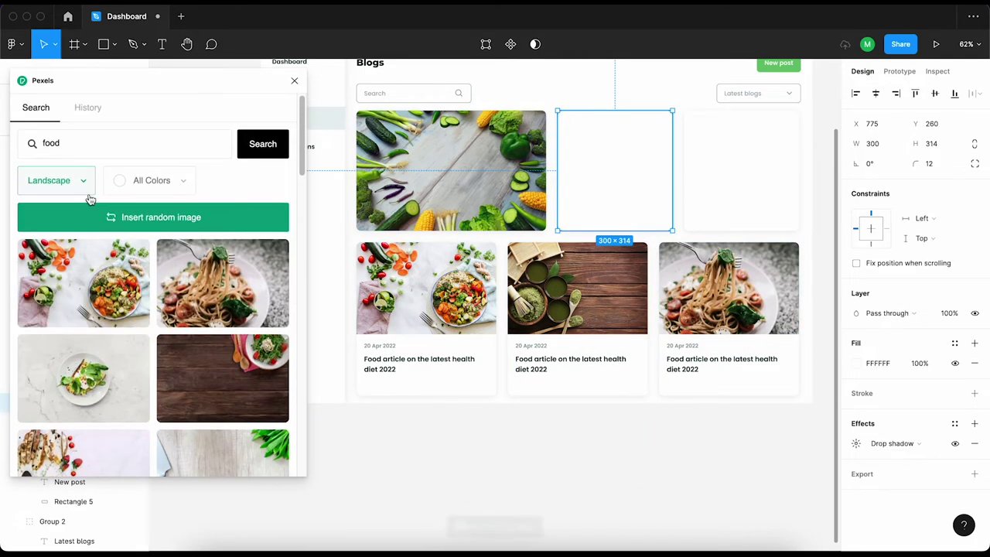
click(82, 182)
click(46, 248)
scroll(143, 319, down, 1)
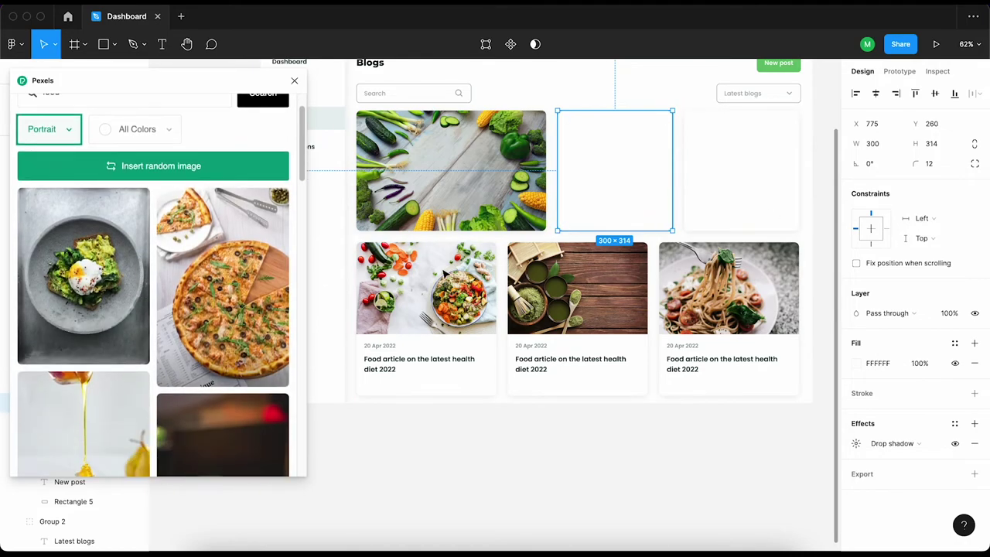
click(143, 310)
click(751, 190)
scroll(250, 271, down, 3)
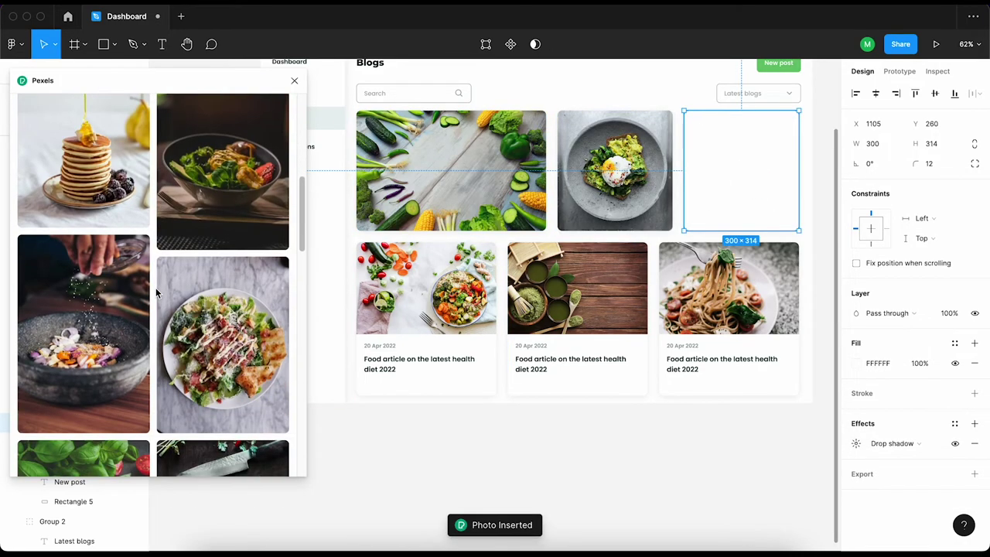
scroll(250, 271, down, 3)
click(251, 263)
click(294, 80)
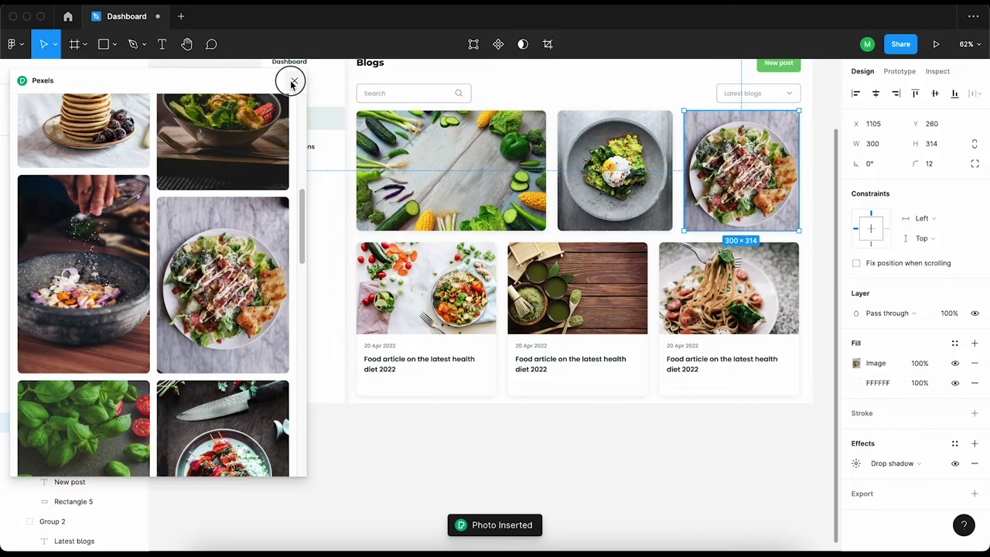
Remove the avocado card's white fill, then duplicate the image and trim the copy to its lower part
click(513, 429)
scroll(517, 339, right, 2)
click(520, 195)
scroll(520, 195, up, 3)
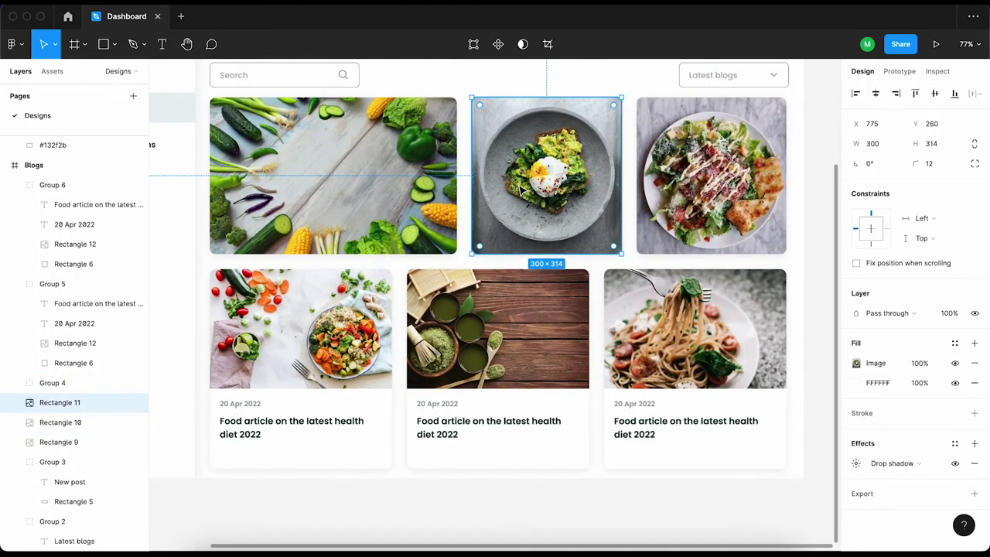
click(977, 383)
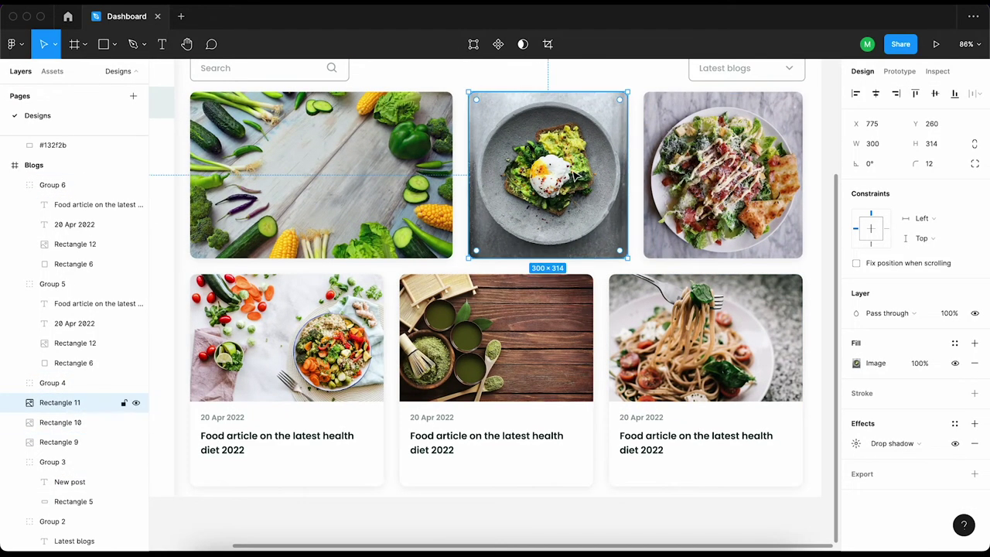
key(ctrl+d)
drag(533, 91, 517, 186)
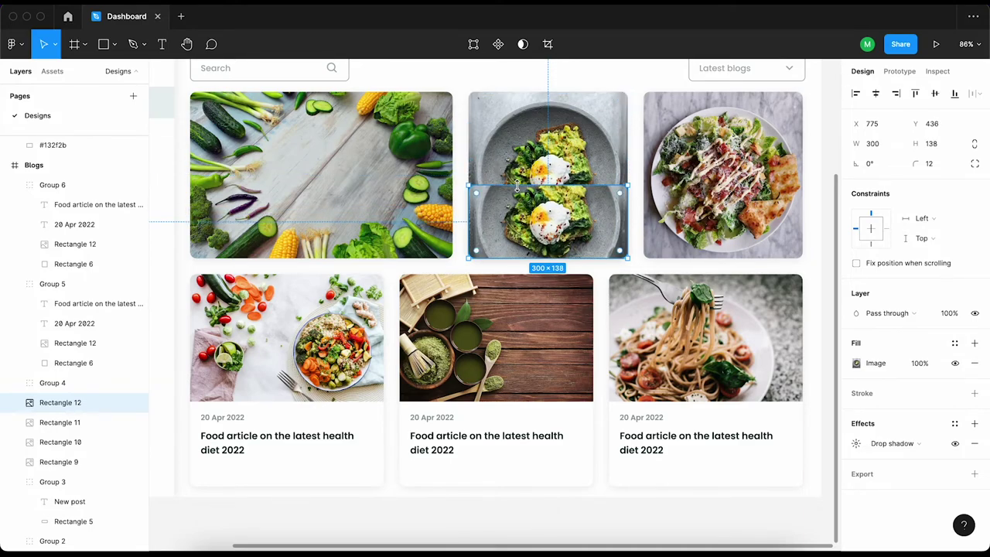
Replace the copy's photo with a 000000 black fill and set its top corner radii to 0
click(976, 364)
text(000000)
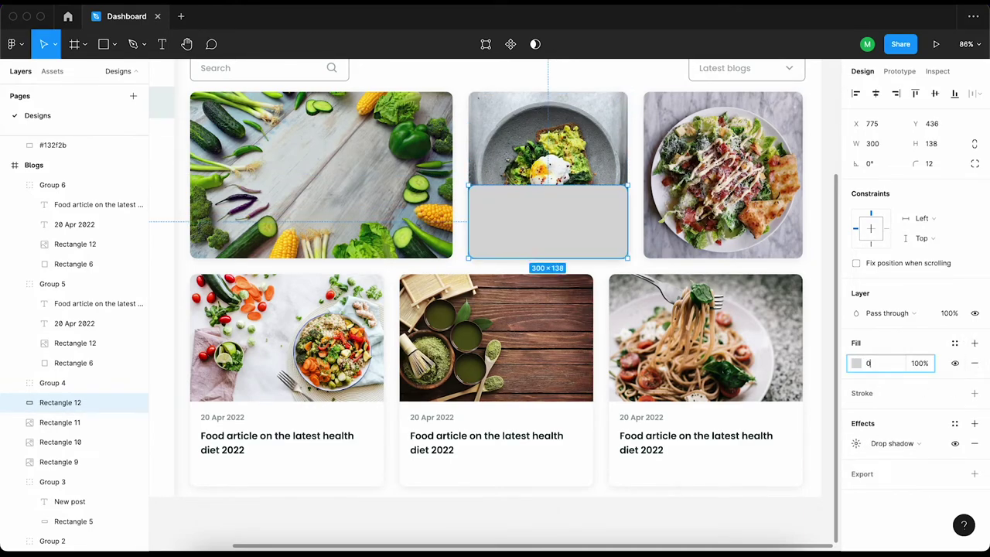
key(Return)
click(975, 164)
text(0)
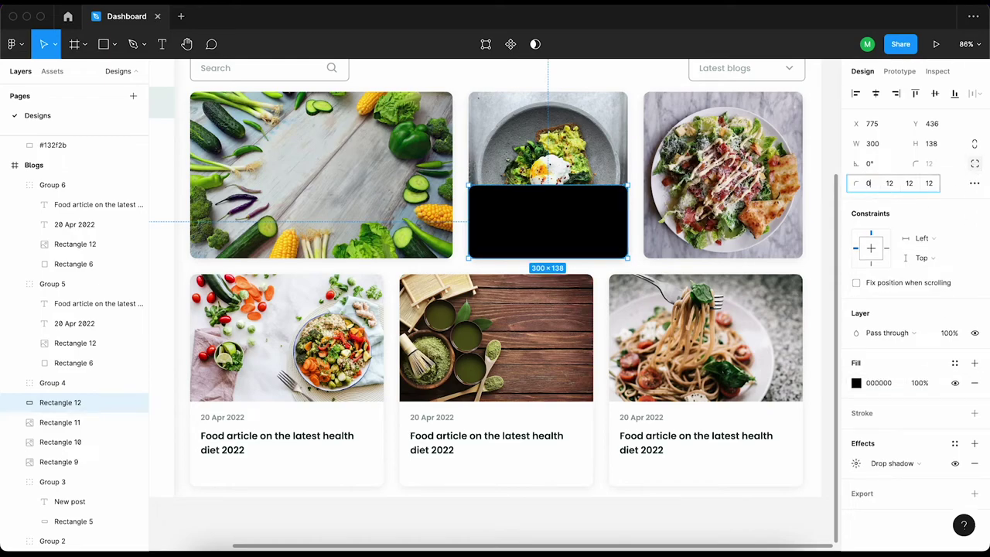
key(Return)
click(894, 184)
text(0)
key(Return)
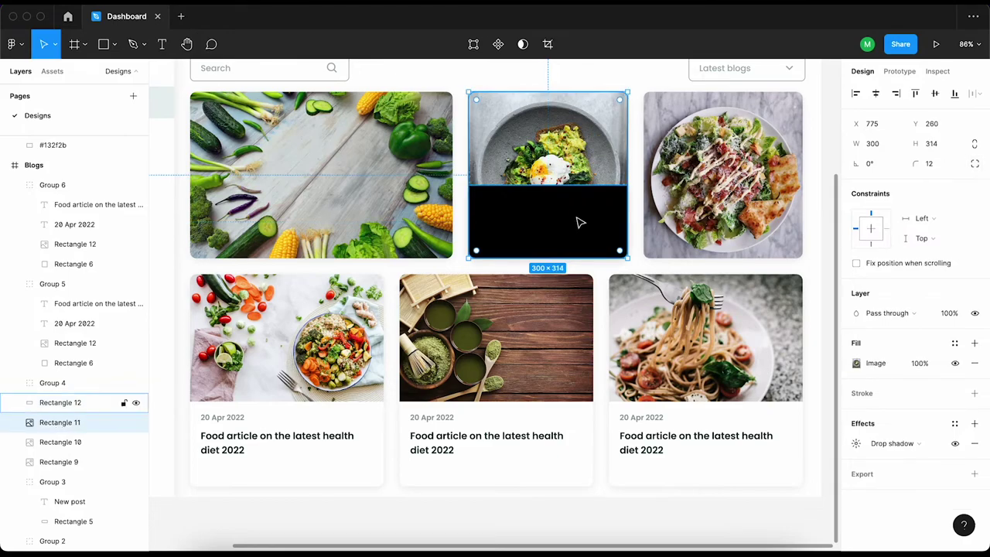
Set the black block's height to 150 and bottom-align it with the avocado image
drag(563, 187, 569, 173)
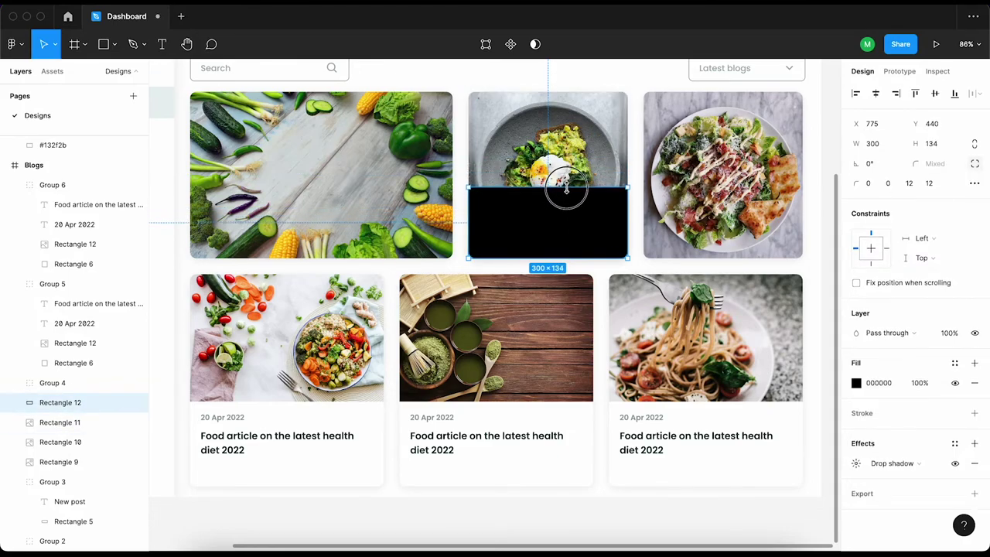
click(574, 140)
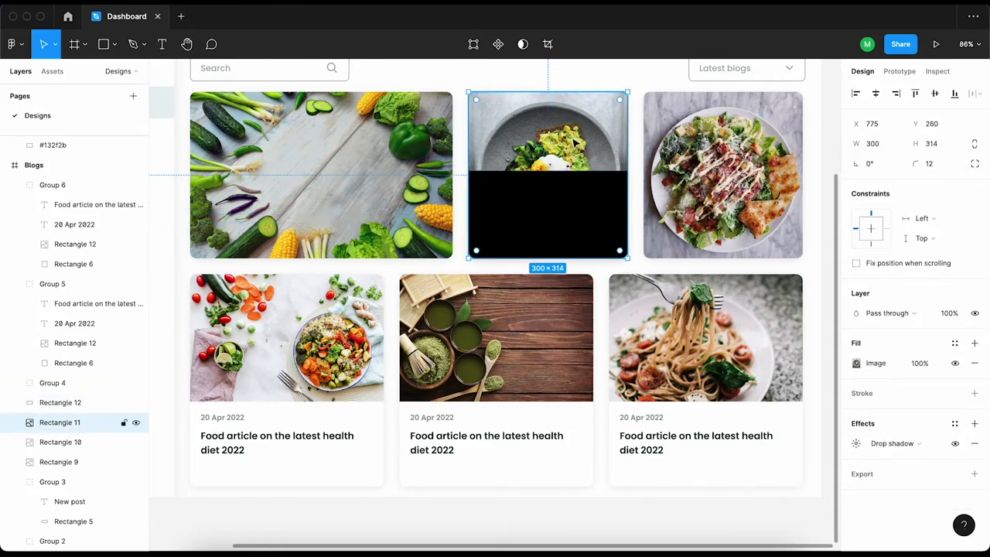
click(568, 185)
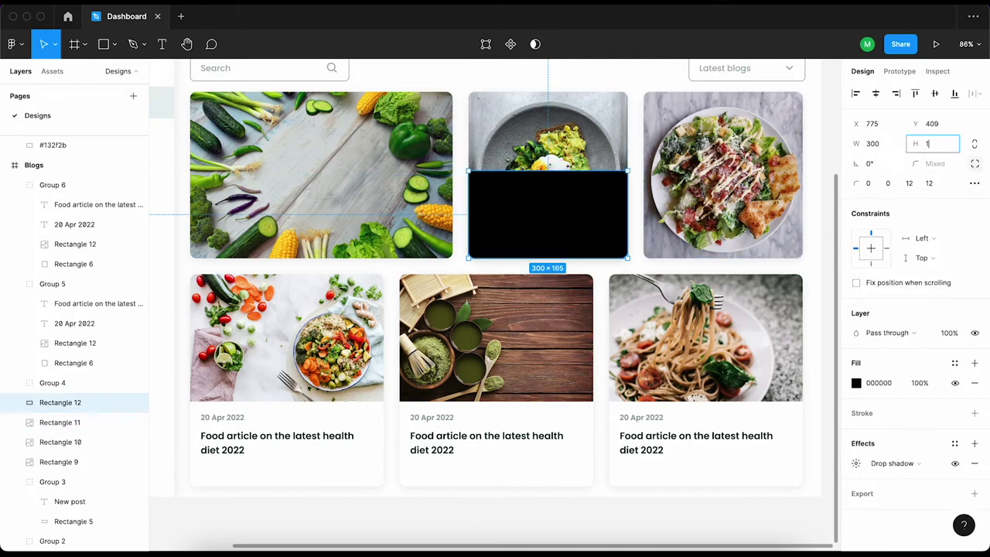
text(50)
key(Return)
shift+click(551, 145)
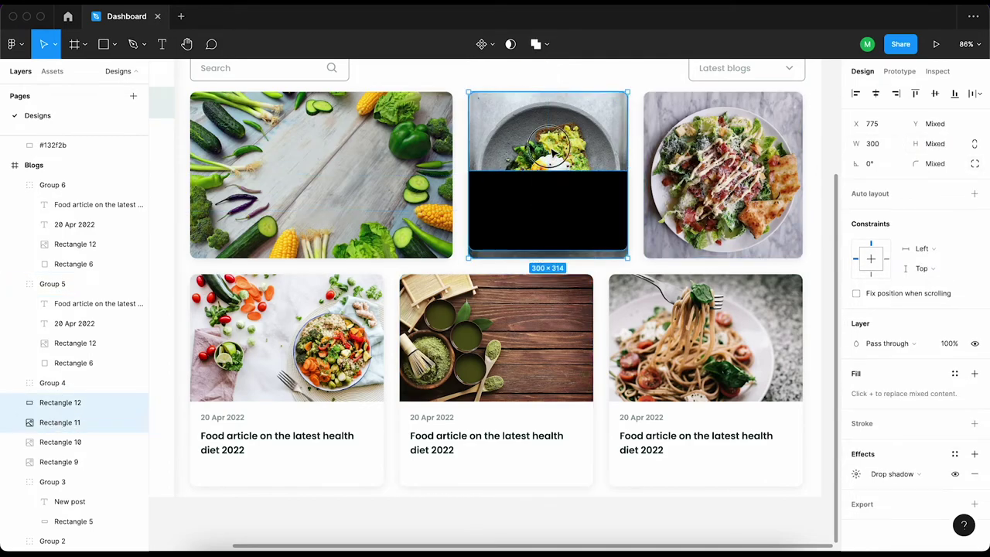
click(955, 94)
scroll(541, 232, down, 5)
click(480, 224)
scroll(679, 290, up, 5)
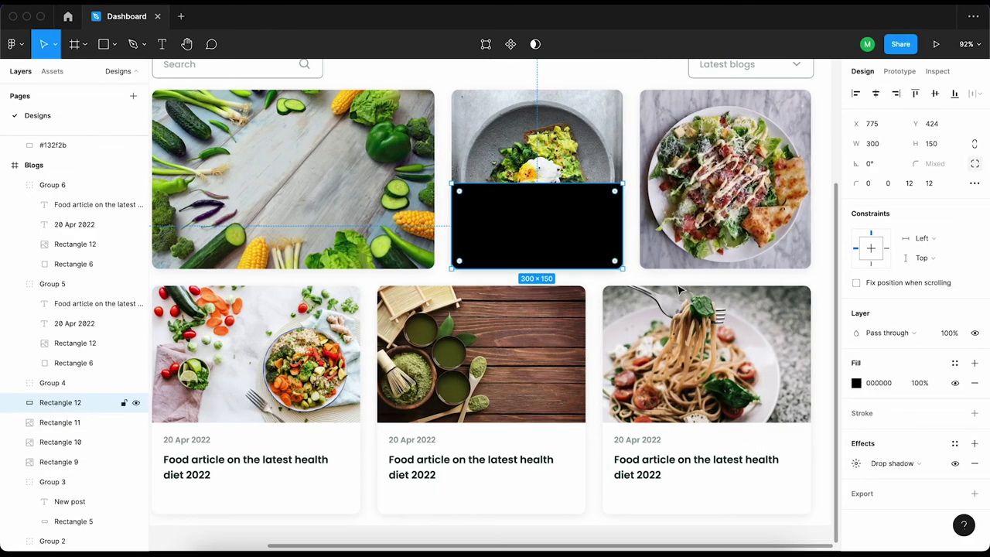
click(857, 383)
Make the block a linear gradient, transparent mid-image to solid black at the bottom
click(716, 228)
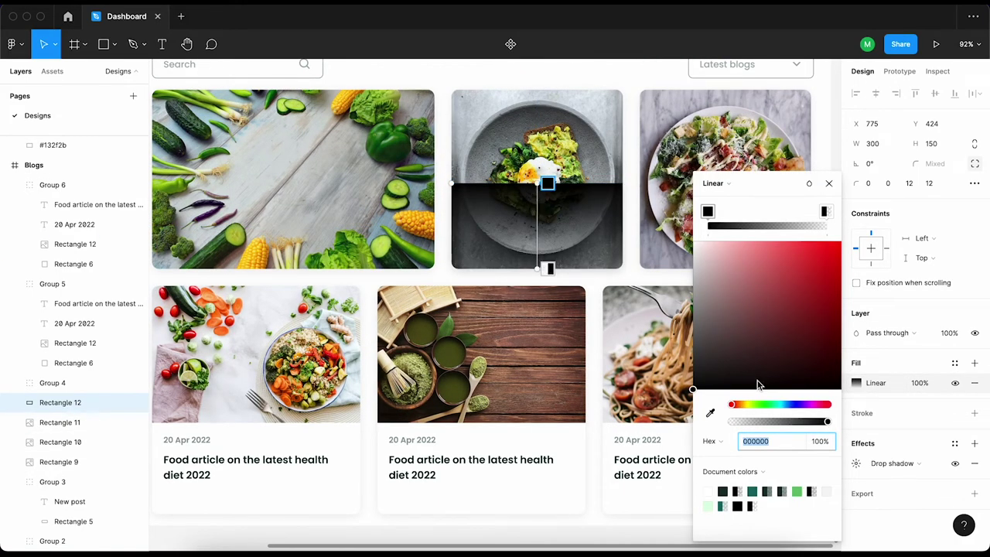
text(0)
key(Return)
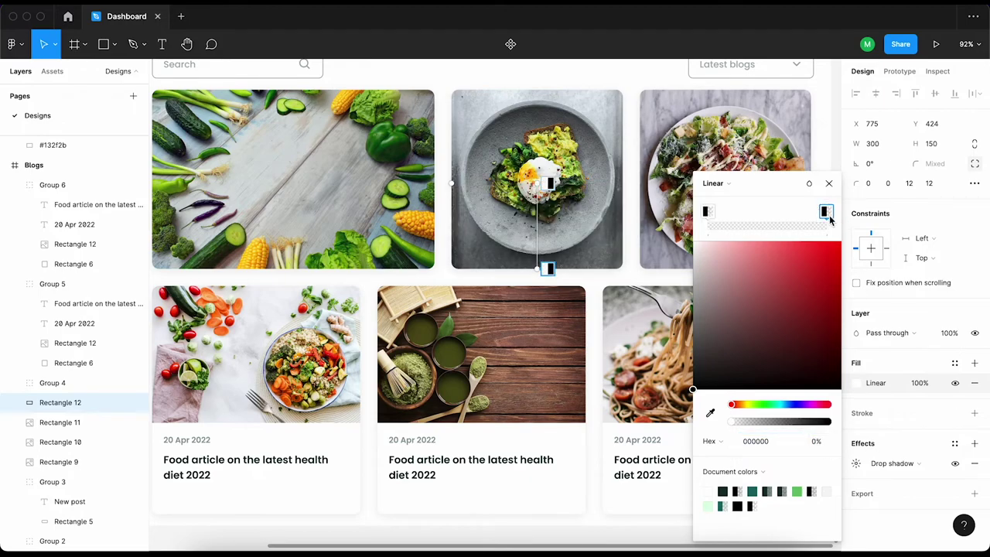
key(Return)
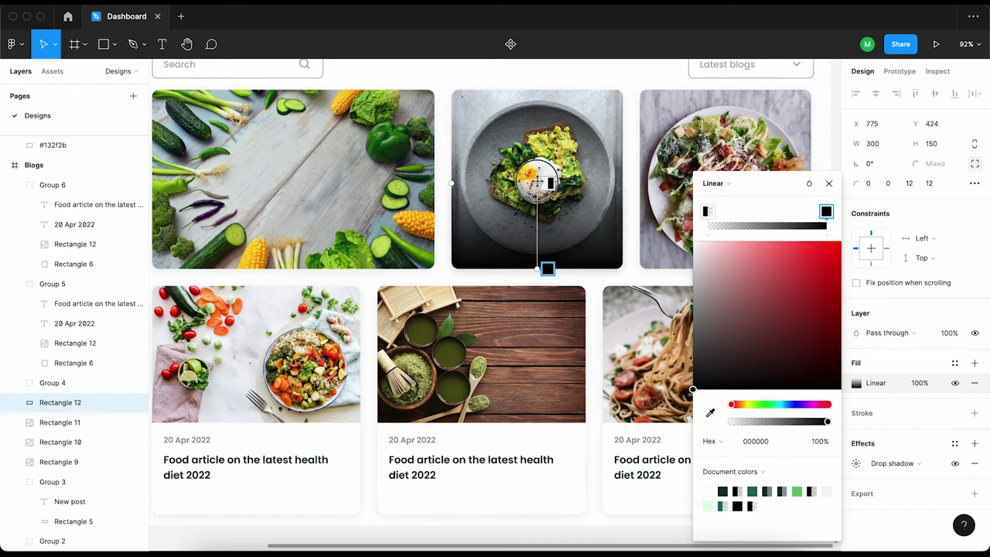
mouse_move(537, 181)
mouse_down()
mouse_move(537, 116)
mouse_move(548, 135)
mouse_move(538, 183)
mouse_up()
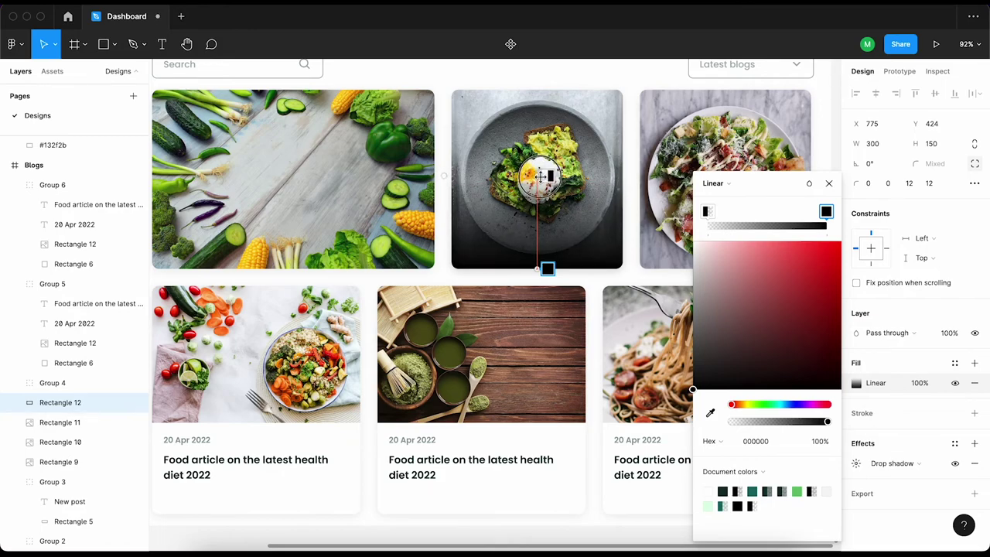
click(829, 185)
Copy a bottom card's headline and date onto the avocado card and colour them FFFFFF white
key(shift+1)
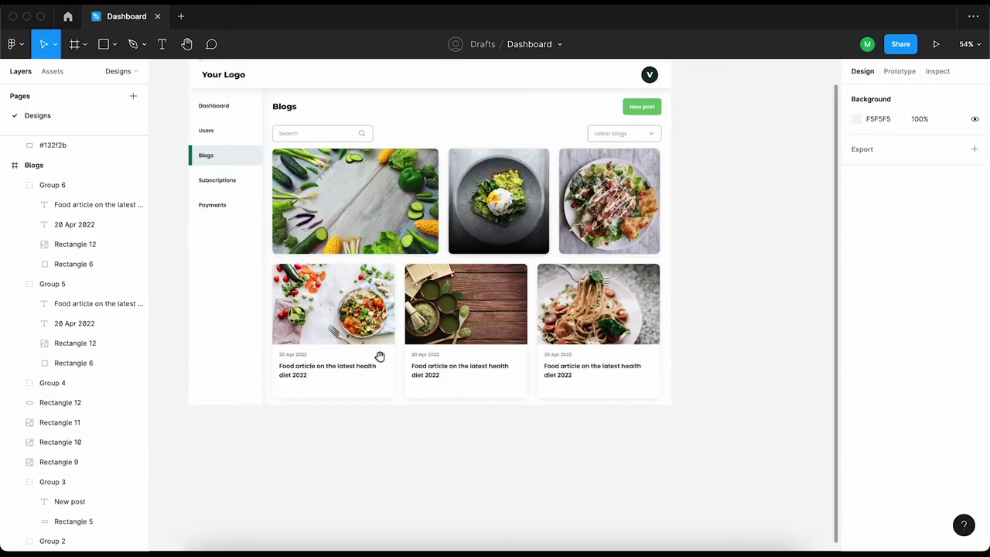
drag(380, 356, 435, 319)
double_click(351, 328)
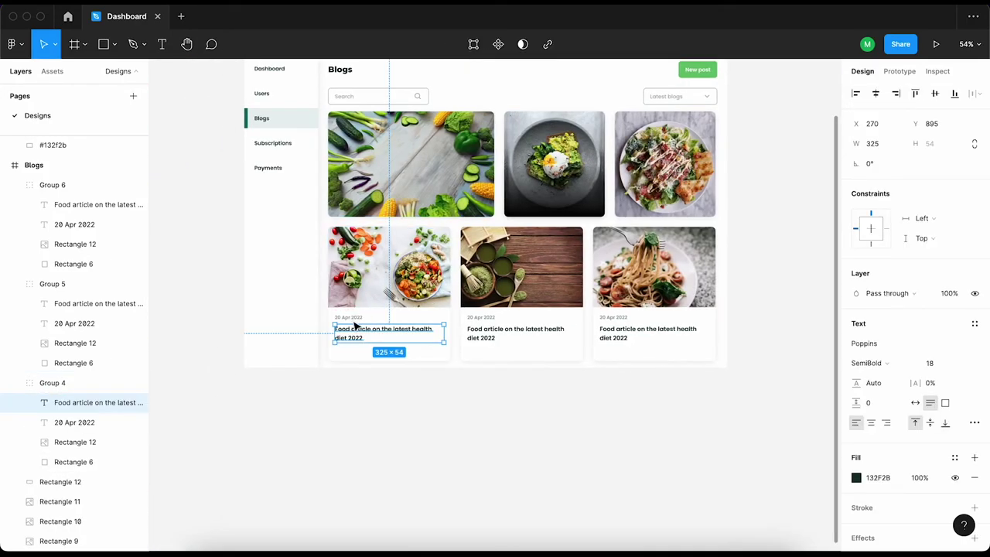
shift+click(348, 317)
key(ctrl+d)
drag(355, 329, 546, 198)
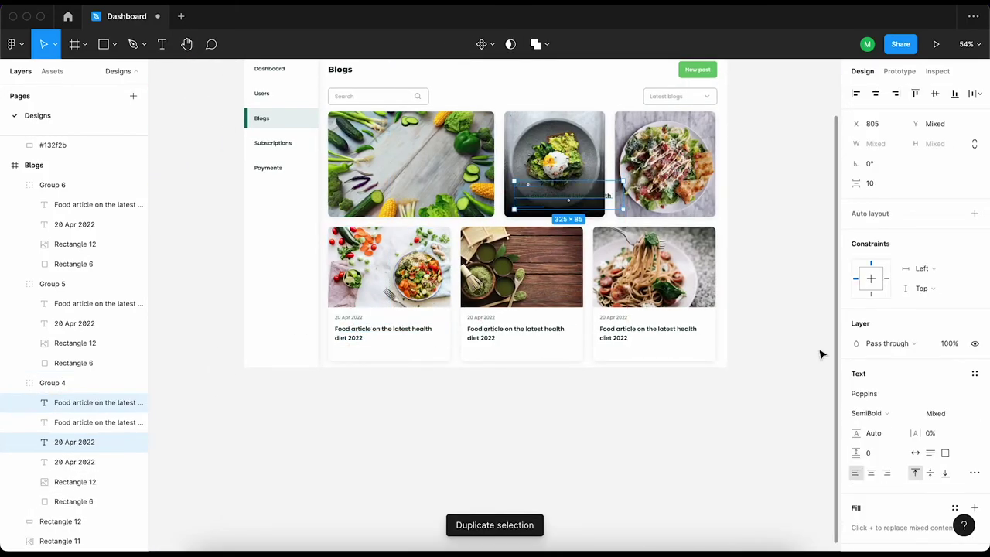
scroll(851, 372, down, 5)
click(887, 425)
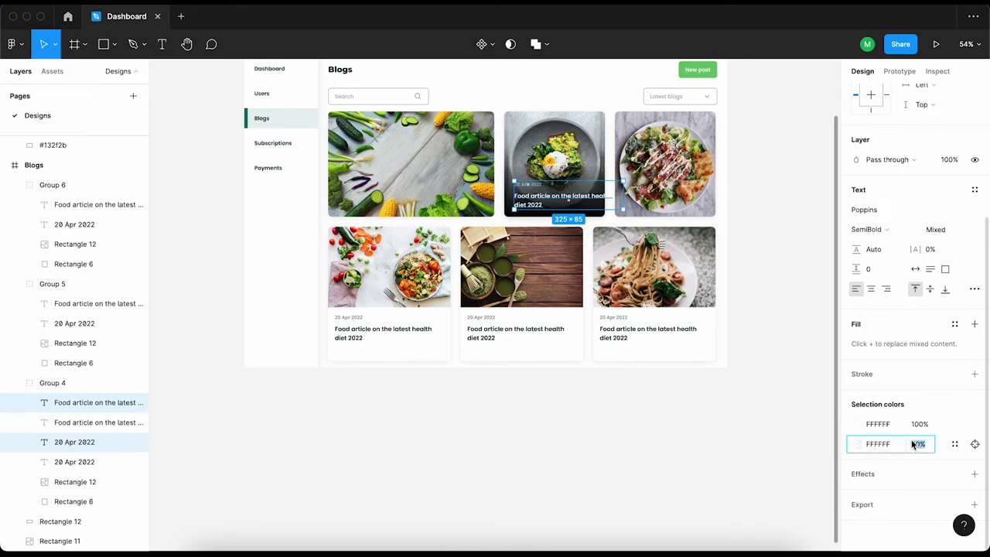
click(599, 458)
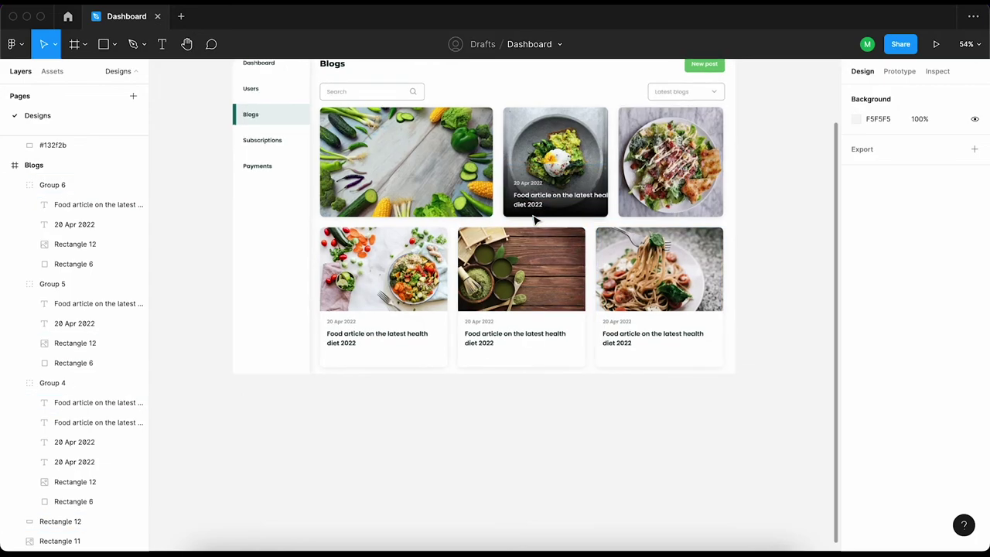
Nudge the white headline and date up and left into place on the card
scroll(534, 178, up, 5)
click(532, 184)
shift+click(533, 159)
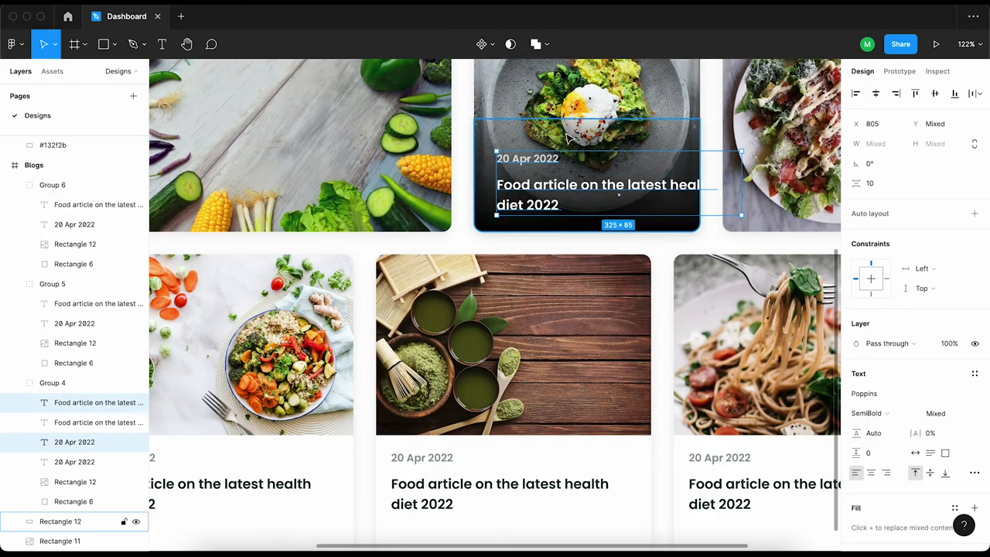
key(shift+Up)
key(shift+Up)
key(shift+Left)
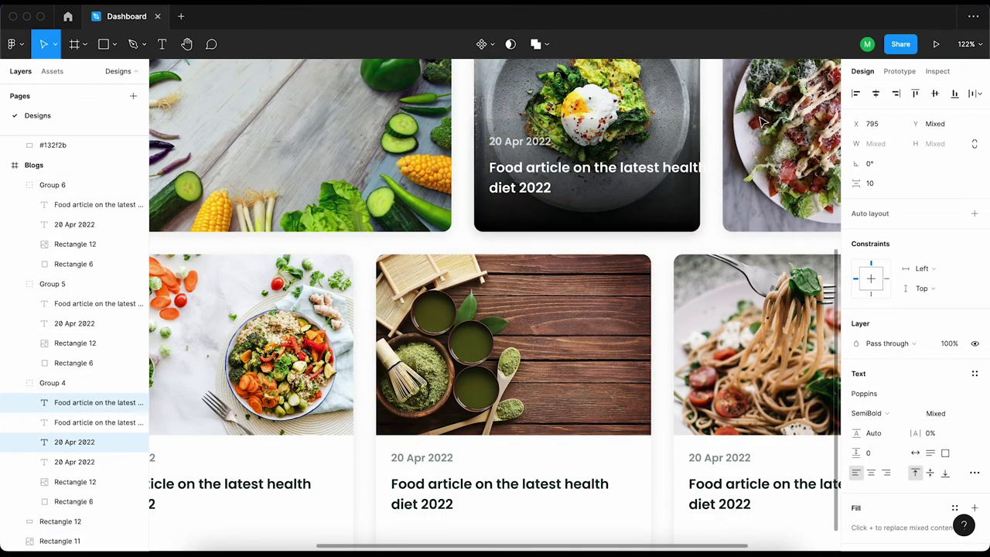
click(701, 237)
Set the avocado card headline's width to 260 so it wraps inside the card
click(623, 172)
click(890, 142)
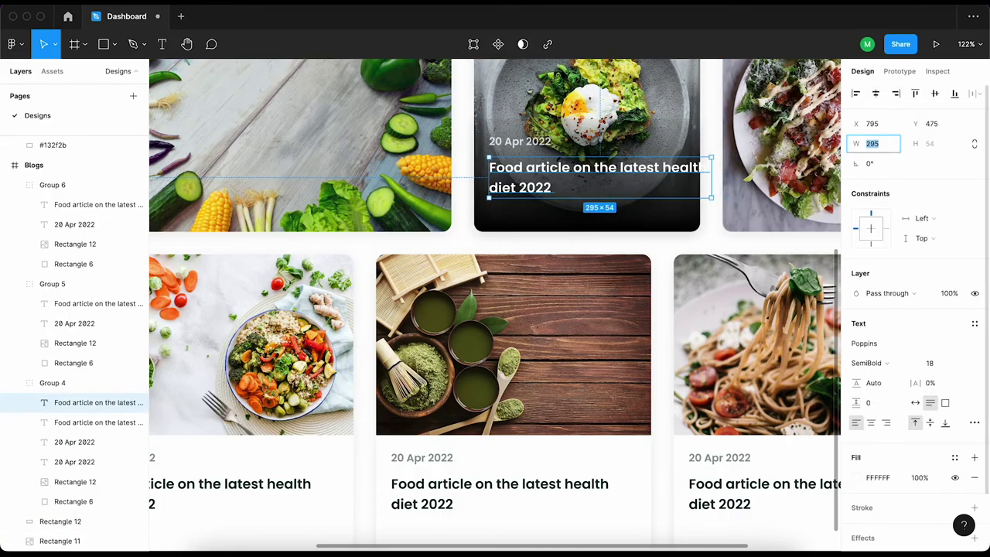
text(275)
key(Return)
text(258)
key(Return)
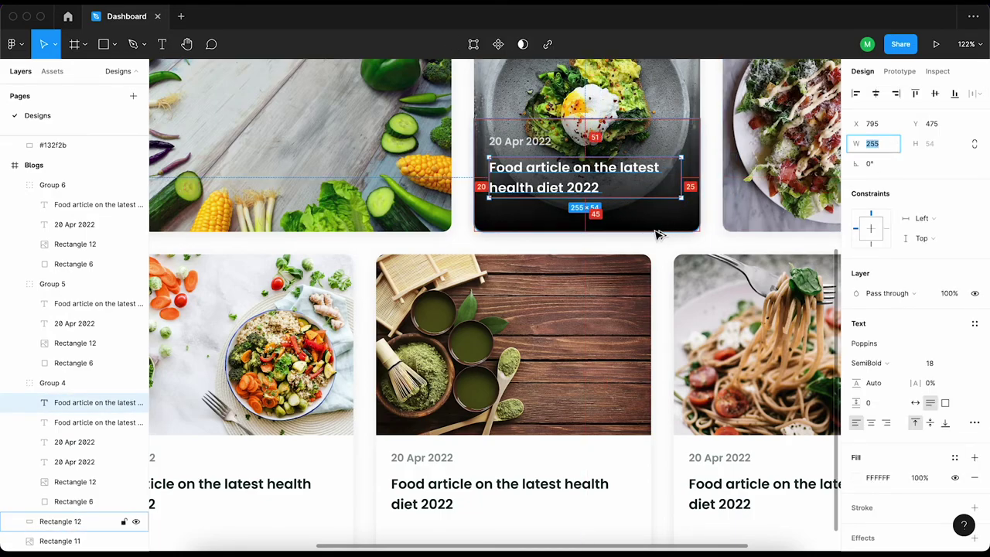
key(Up)
Select the avocado card's headline, date and image rectangle in turn
scroll(614, 477, down, 5)
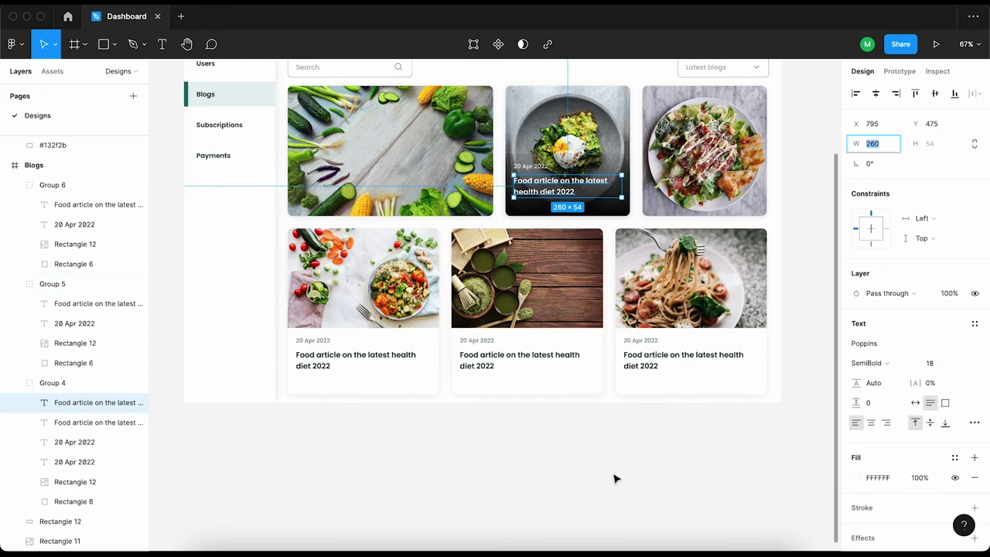
click(615, 478)
click(560, 186)
shift+click(534, 167)
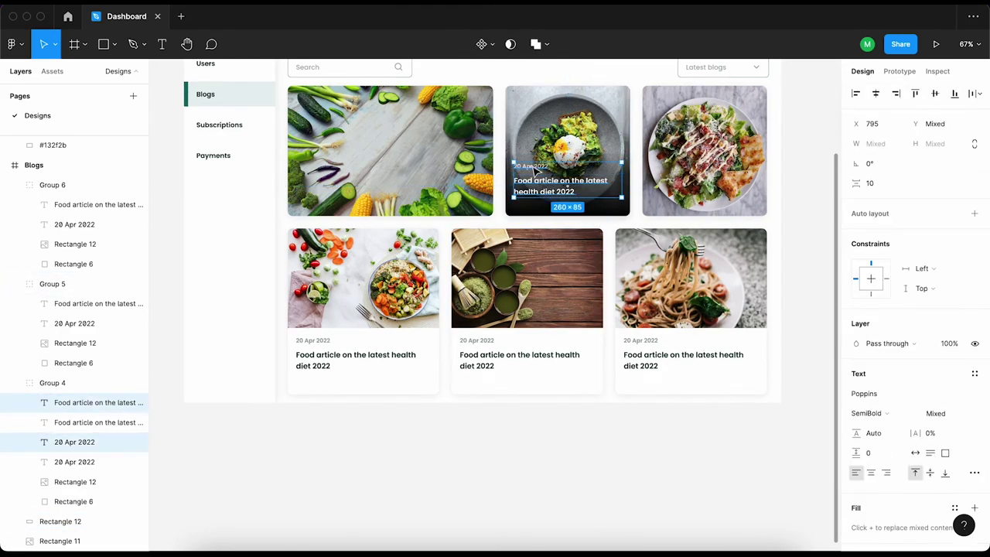
click(771, 204)
scroll(688, 214, right, 3)
click(432, 214)
key(Escape)
key(Escape)
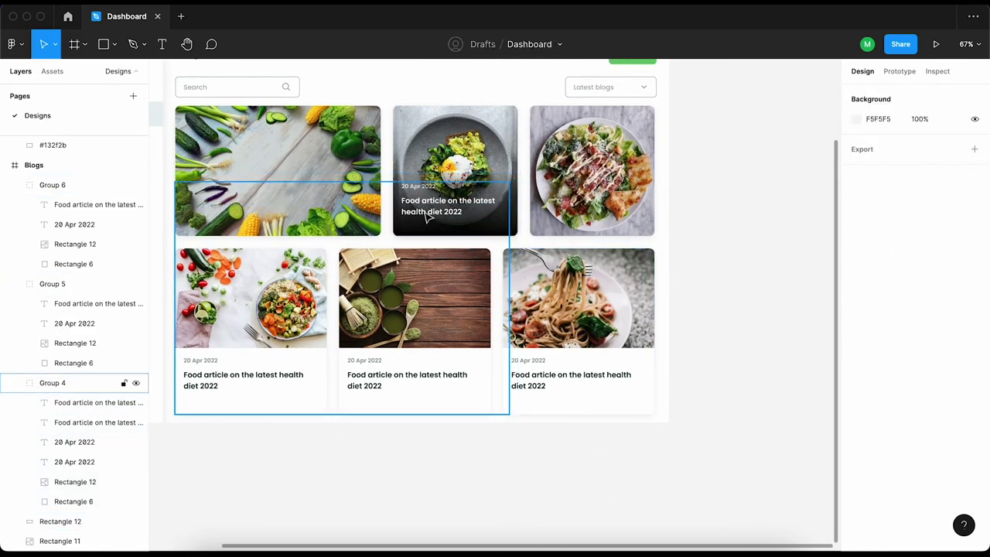
Ungroup Group 4 and copy the avocado card's headline and date onto the salad card
key(ctrl+z)
key(ctrl+shift+g)
click(670, 190)
click(447, 206)
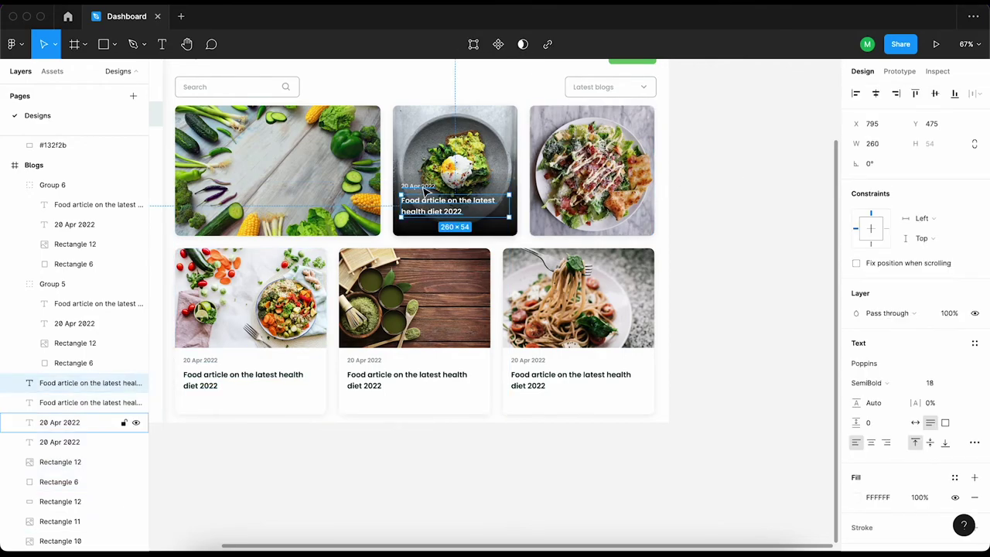
shift+click(418, 186)
scroll(430, 271, up, 3)
ctrl+scroll(430, 271, up, 5)
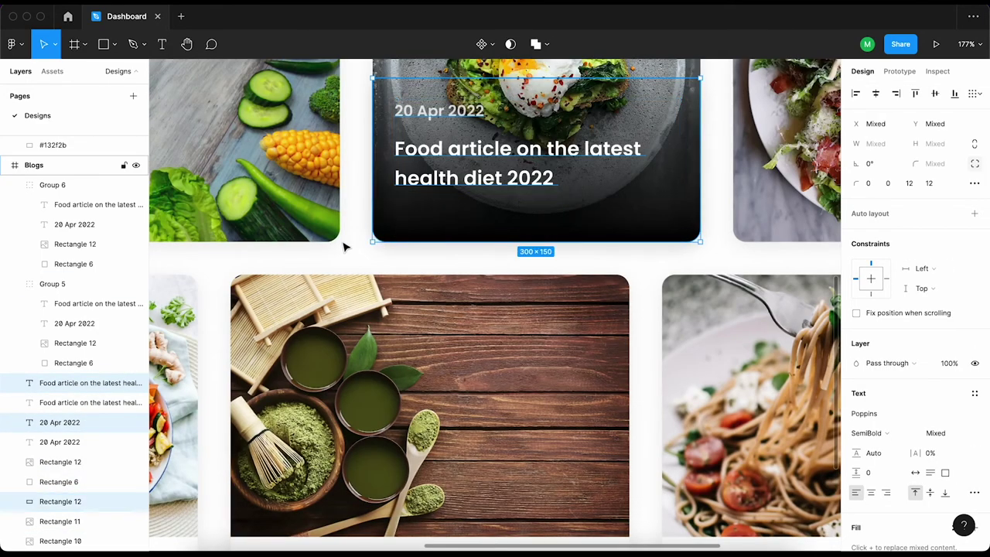
ctrl+scroll(345, 245, down, 4)
drag(459, 224, 566, 226)
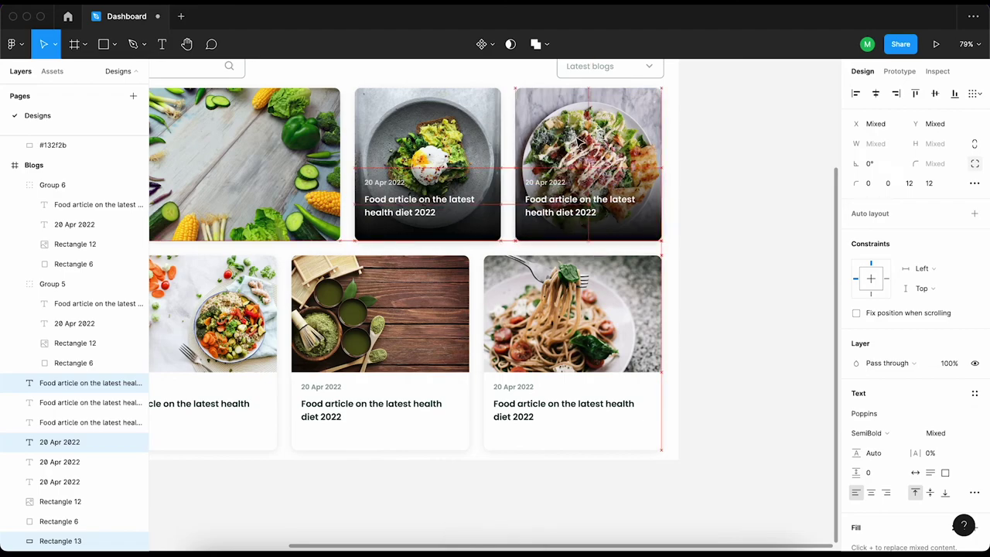
Lower the text on both top cards so they align at the bottom
click(725, 154)
drag(727, 178, 766, 184)
click(447, 224)
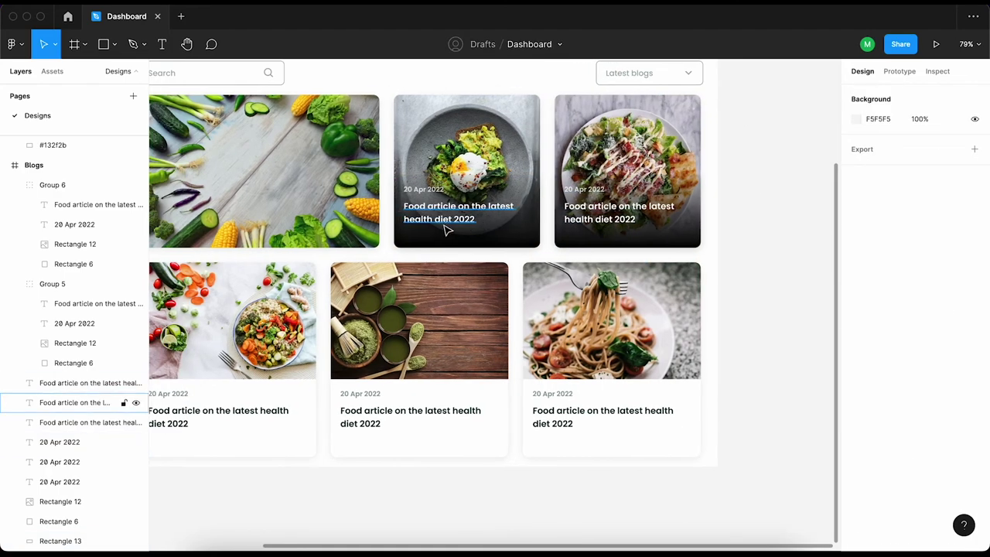
shift+click(423, 198)
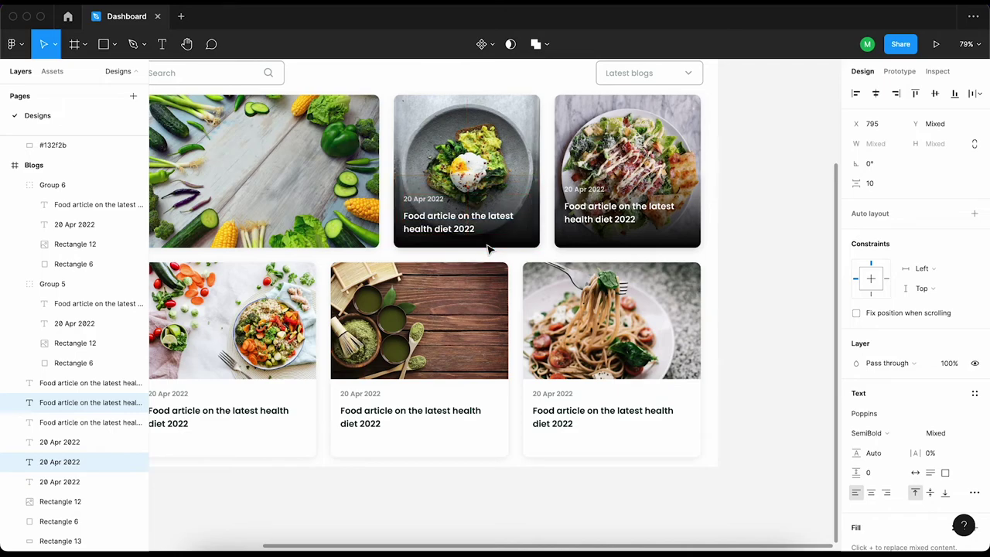
click(602, 210)
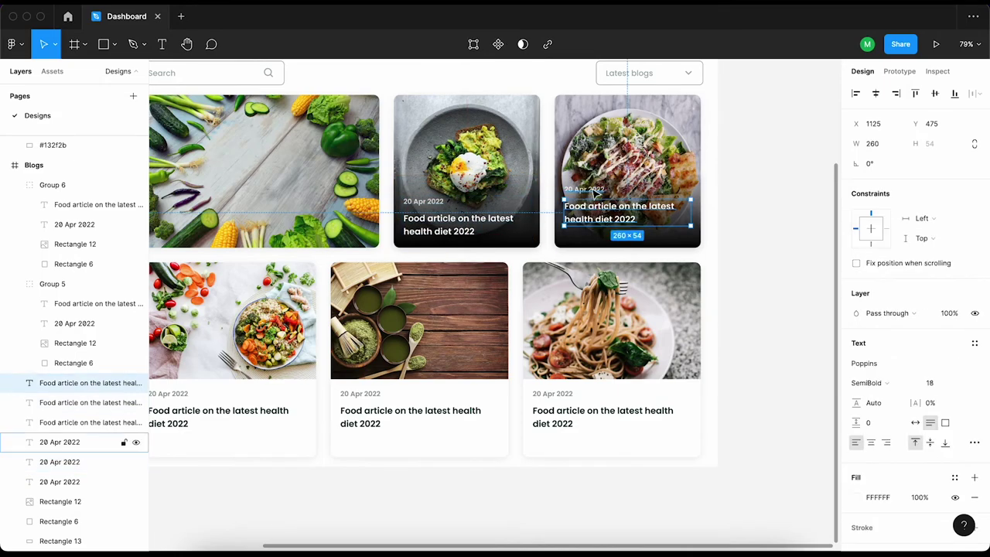
shift+click(584, 189)
drag(611, 213, 611, 224)
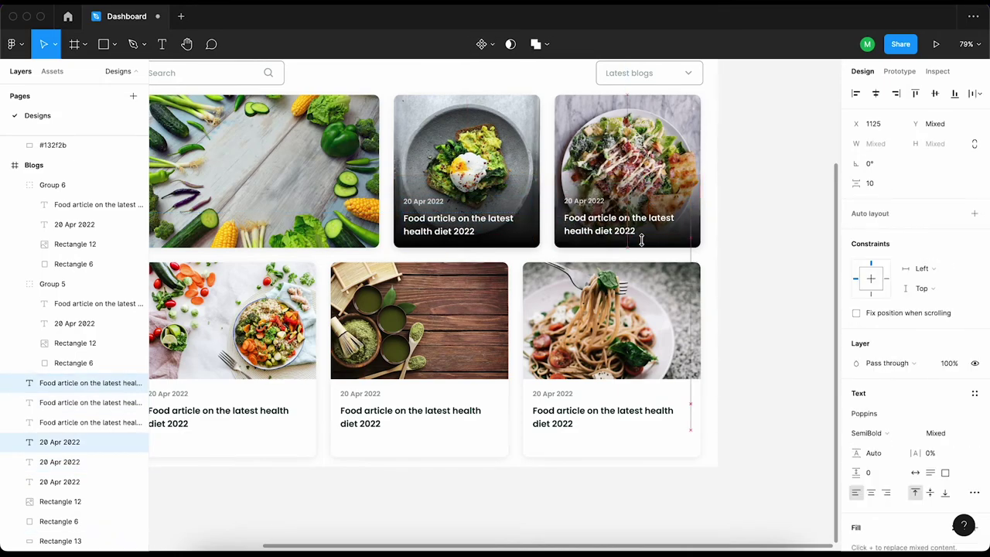
click(758, 255)
scroll(503, 341, down, 5)
drag(504, 341, 453, 338)
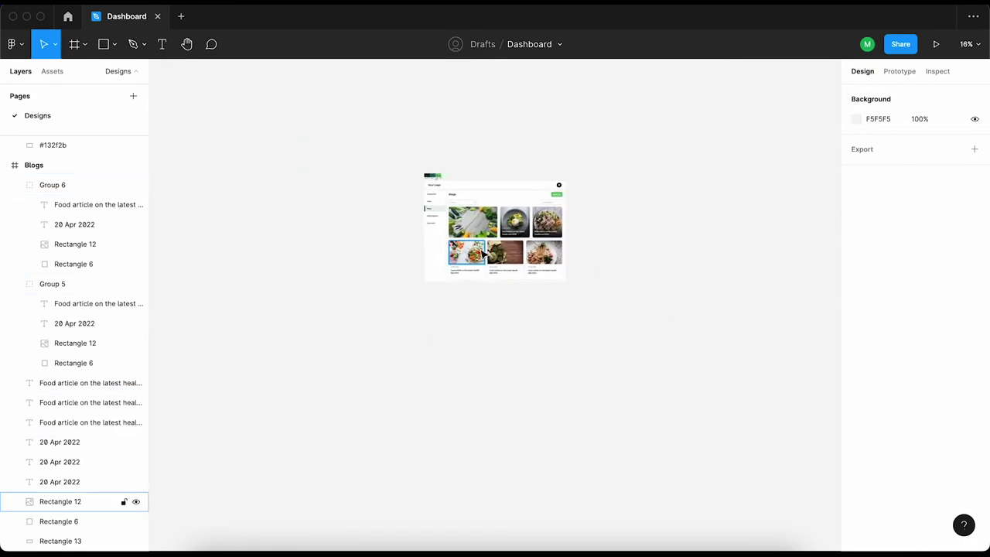
scroll(496, 242, up, 2)
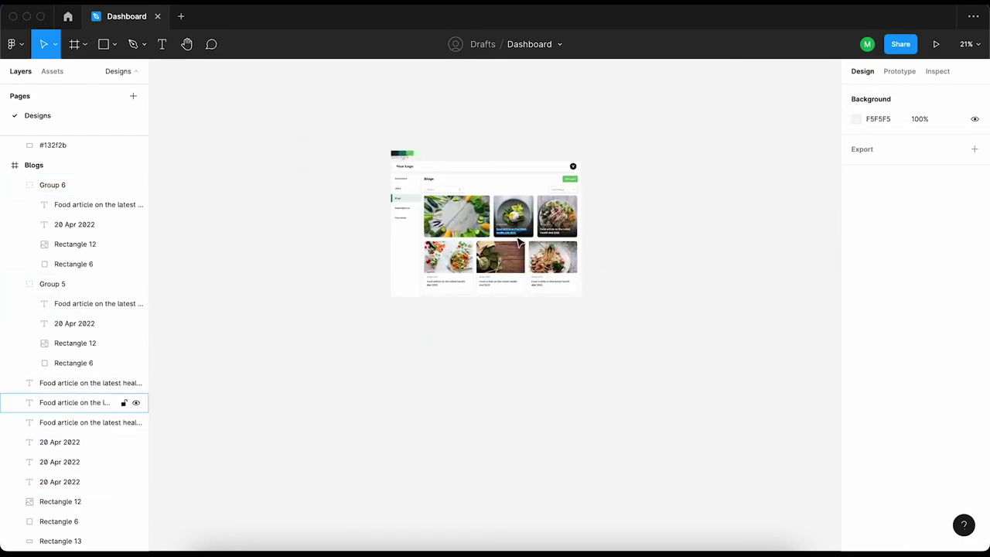
click(525, 235)
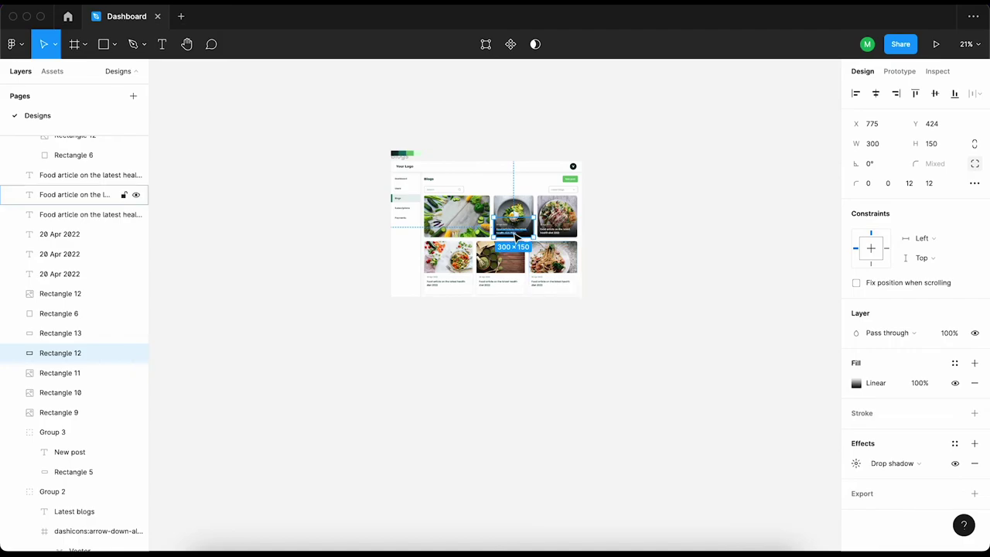
Copy the overlay, headline and date onto the wide card and stretch the overlay to its full width
shift+click(516, 234)
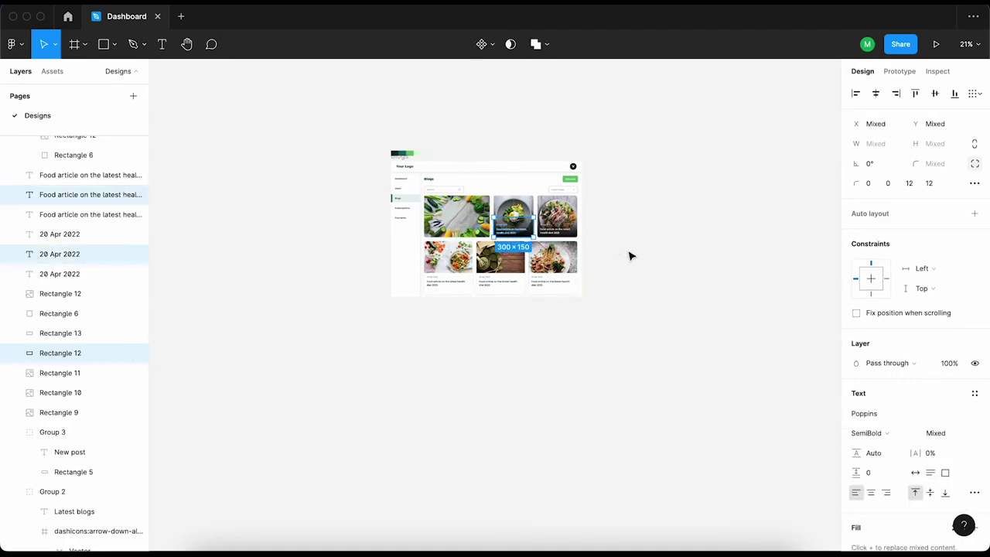
key(ctrl+d)
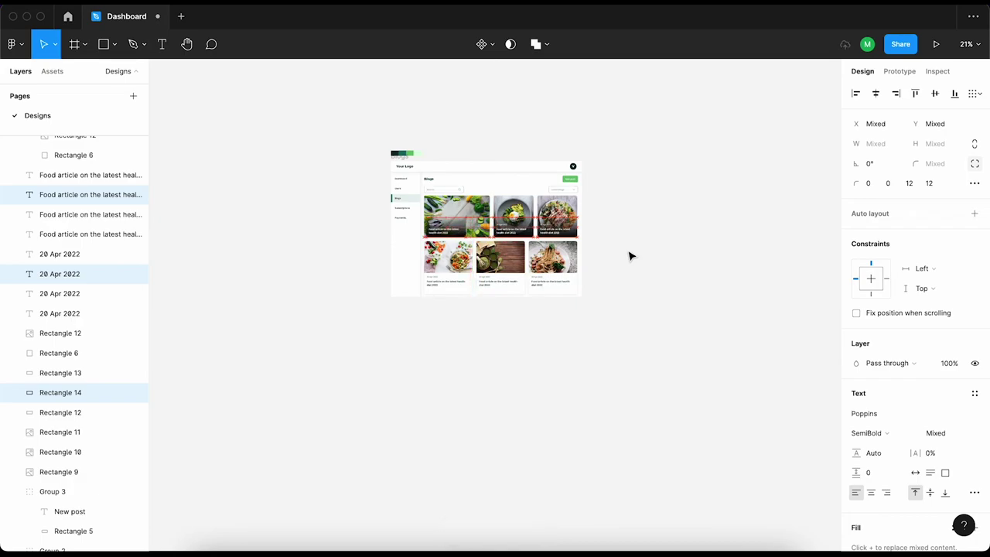
drag(425, 214, 401, 247)
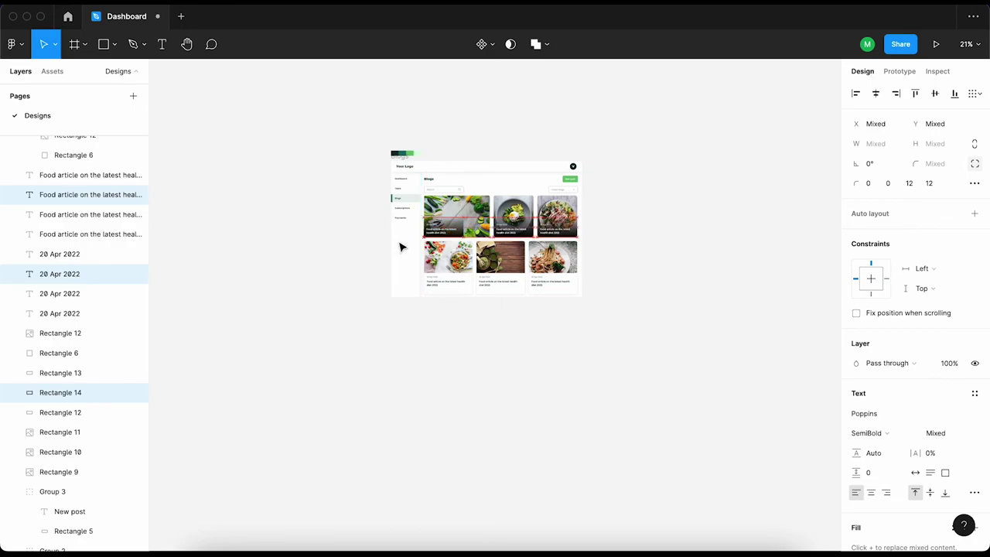
scroll(457, 211, up, 2)
key(Escape)
click(461, 226)
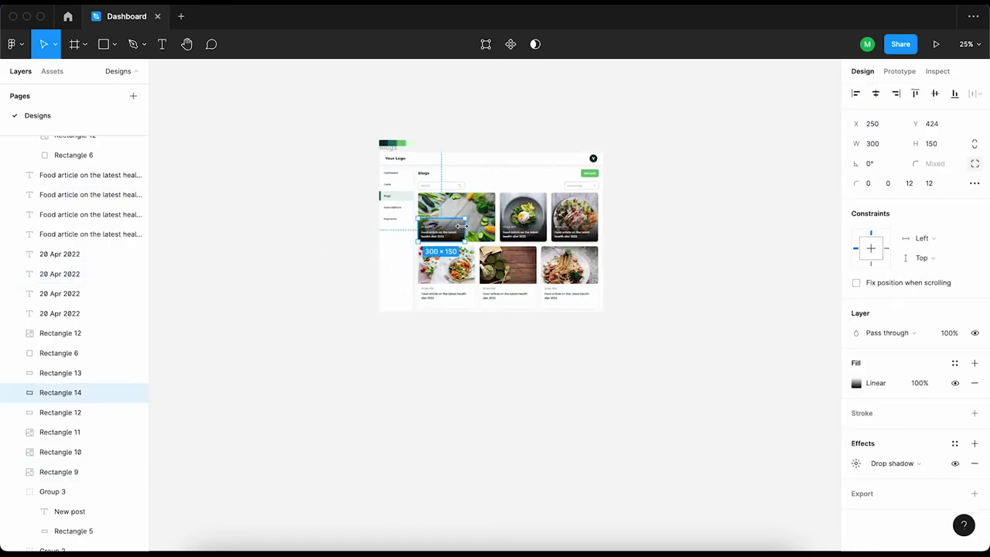
drag(465, 225, 490, 226)
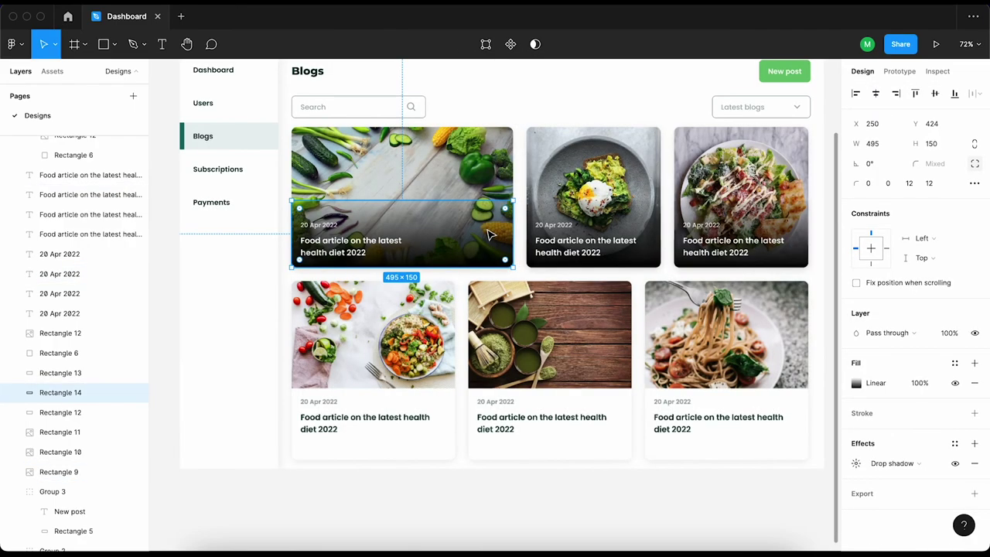
click(443, 237)
Select the date and title text of the three bottom-row cards
click(525, 400)
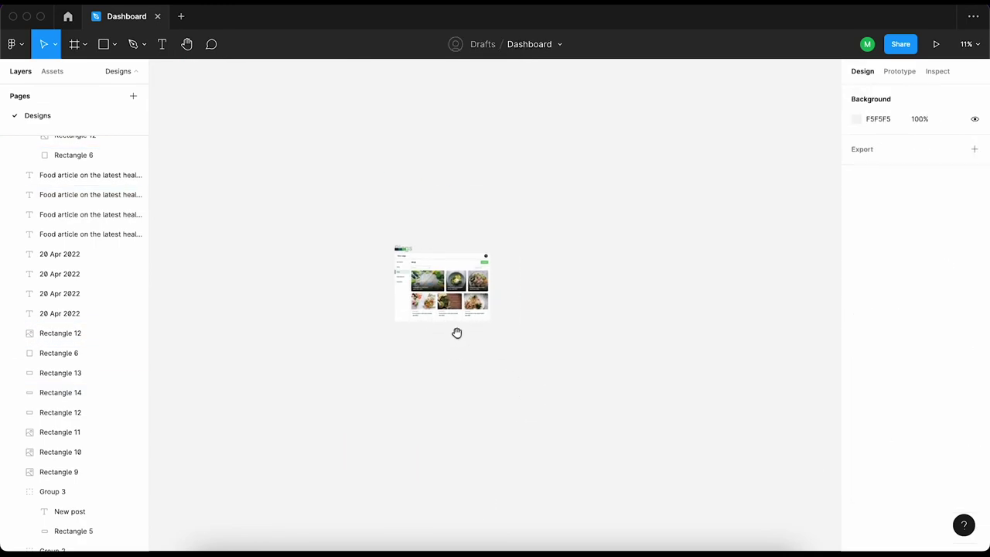
scroll(440, 320, up, 2)
scroll(440, 320, up, 1)
scroll(438, 321, up, 1)
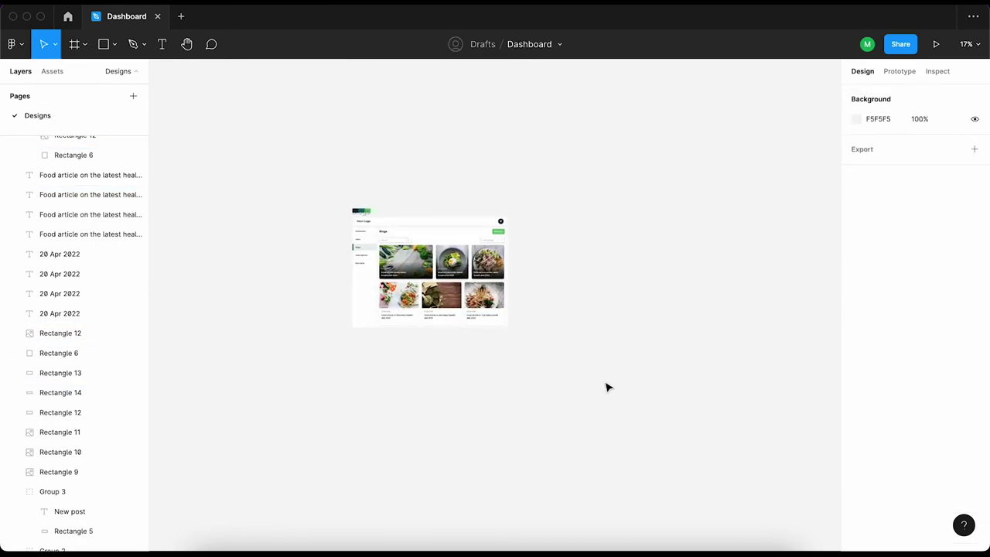
scroll(371, 271, up, 1)
scroll(372, 271, up, 3)
scroll(371, 271, up, 1)
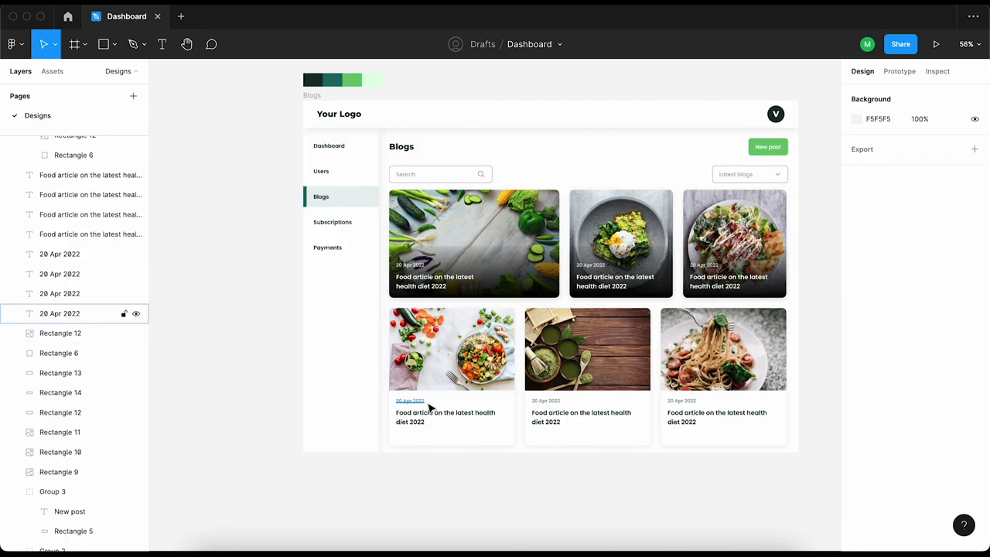
scroll(431, 408, down, 1)
click(422, 345)
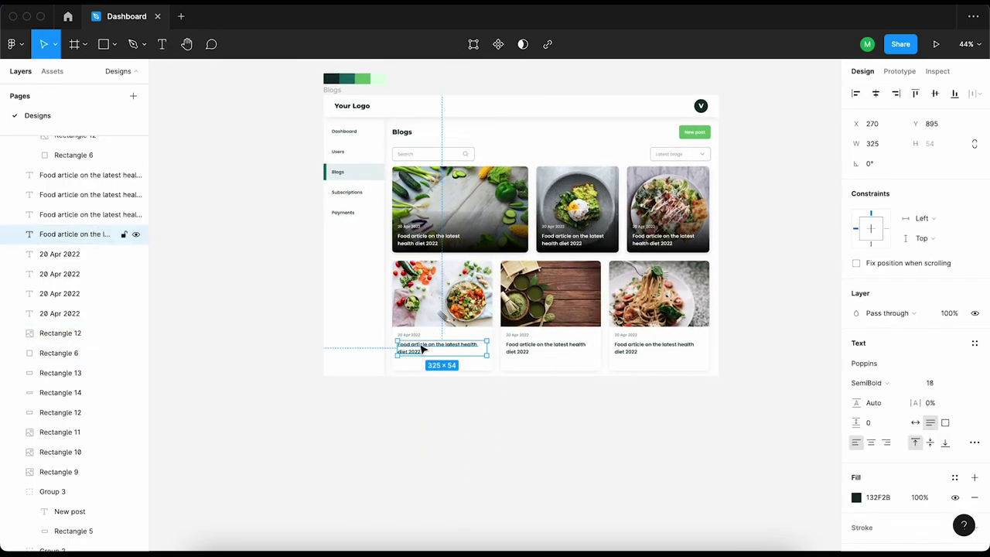
shift+click(515, 340)
scroll(522, 346, up, 5)
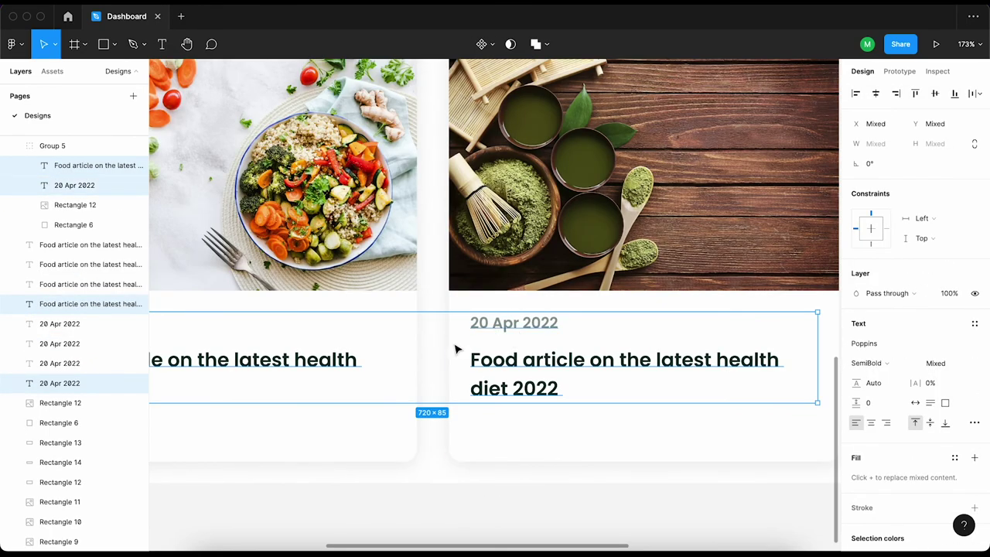
scroll(458, 347, down, 3)
shift+click(681, 333)
scroll(670, 373, down, 4)
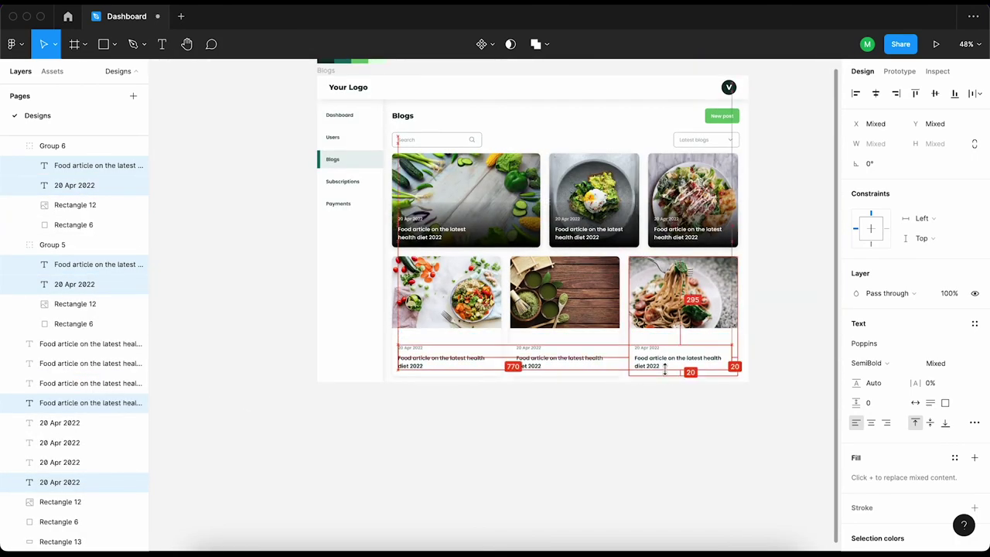
Raise the three bottom-row card photos' height from 240 to 270
click(480, 305)
shift+click(573, 309)
shift+click(681, 302)
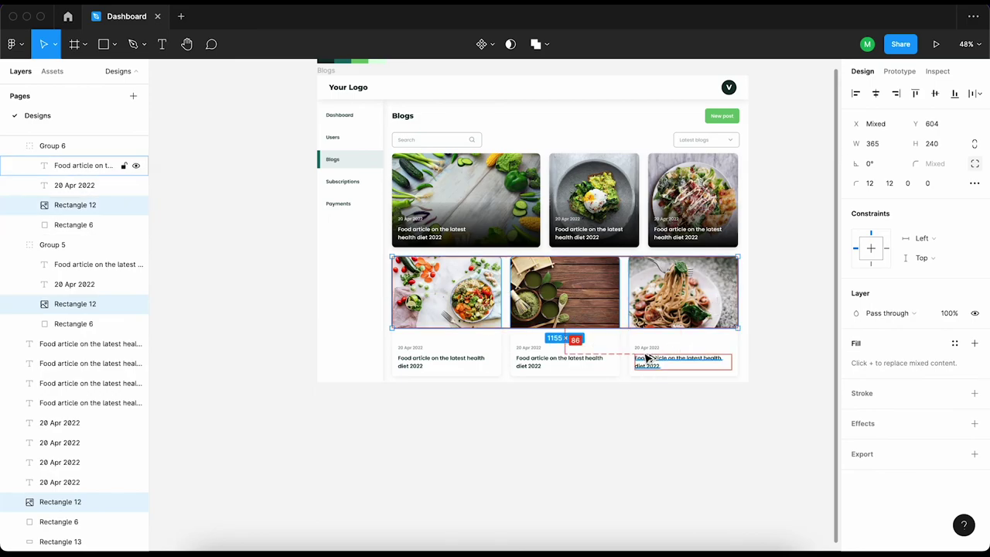
key(shift+Up)
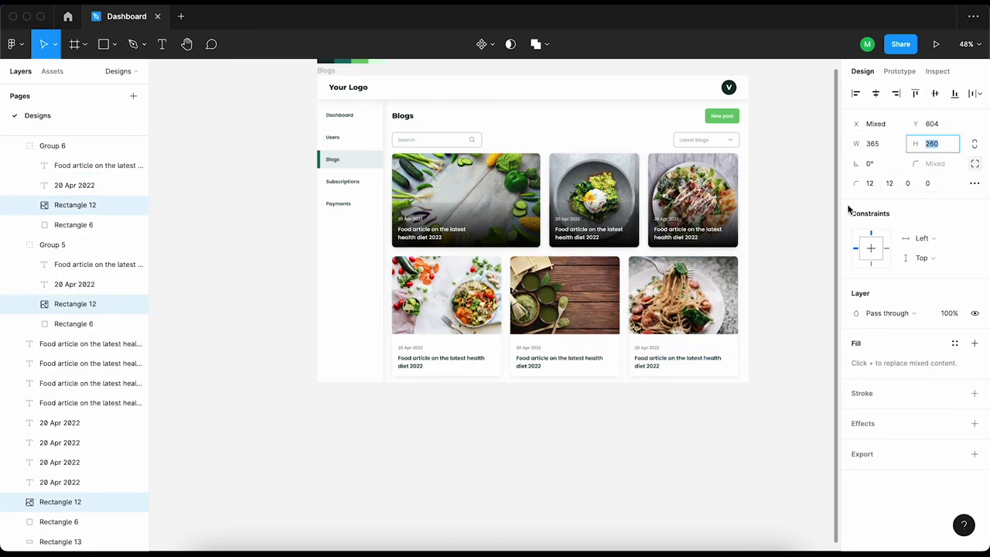
key(shift+Up)
key(shift+Up)
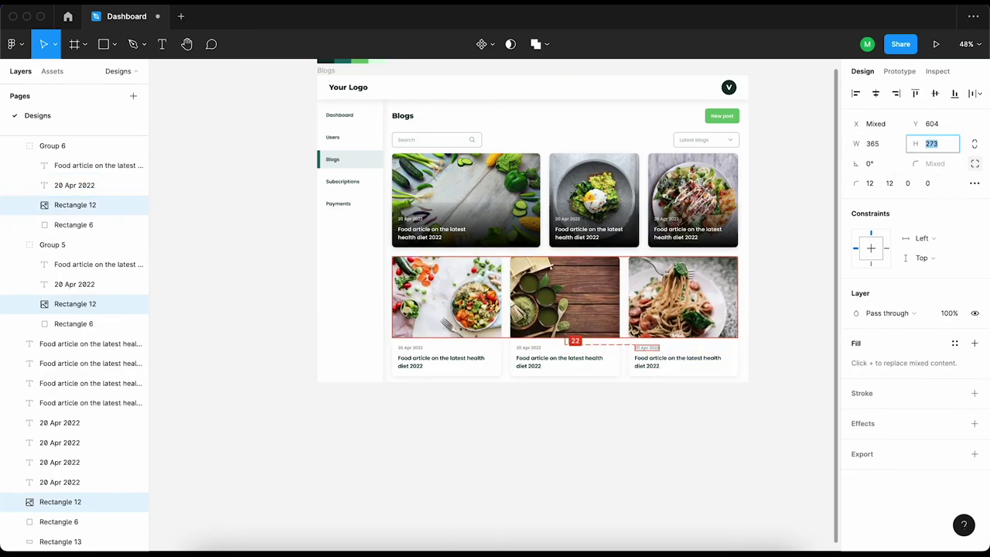
click(657, 467)
scroll(532, 434, down, 5)
scroll(531, 434, up, 2)
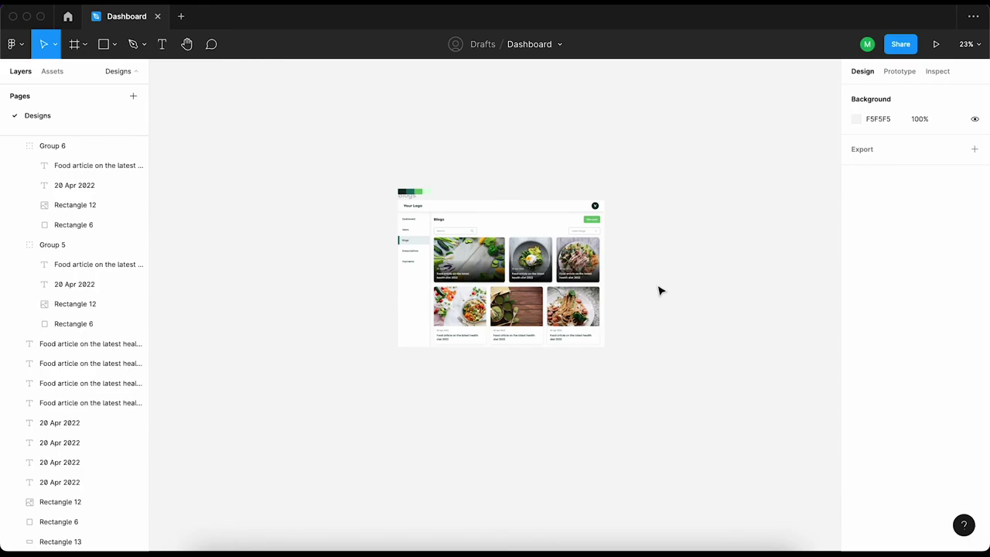
Run the Content Reel plugin on the wide card's title and show its text placeholders
scroll(450, 281, up, 5)
scroll(450, 280, down, 3)
click(450, 275)
scroll(450, 276, down, 5)
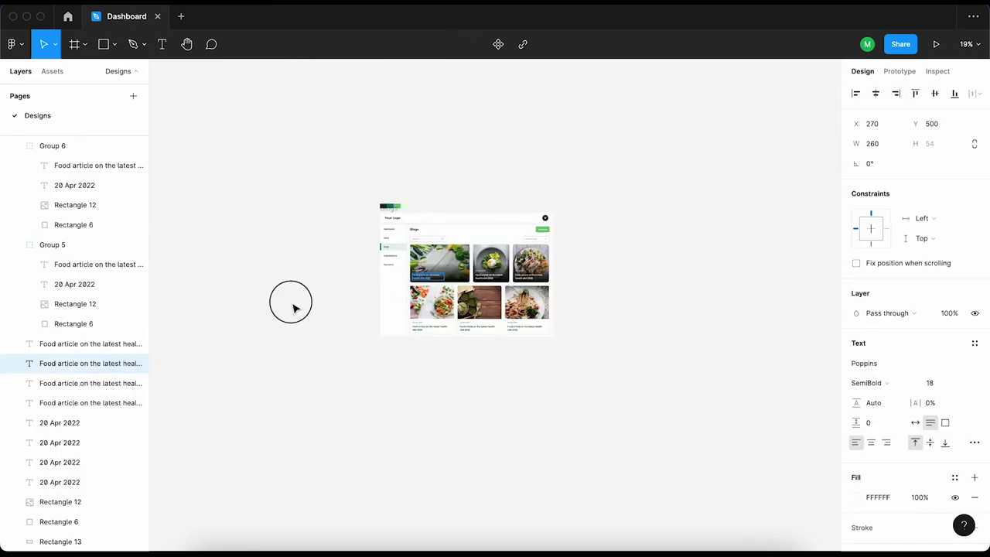
right_click(272, 275)
mouse_move(295, 381)
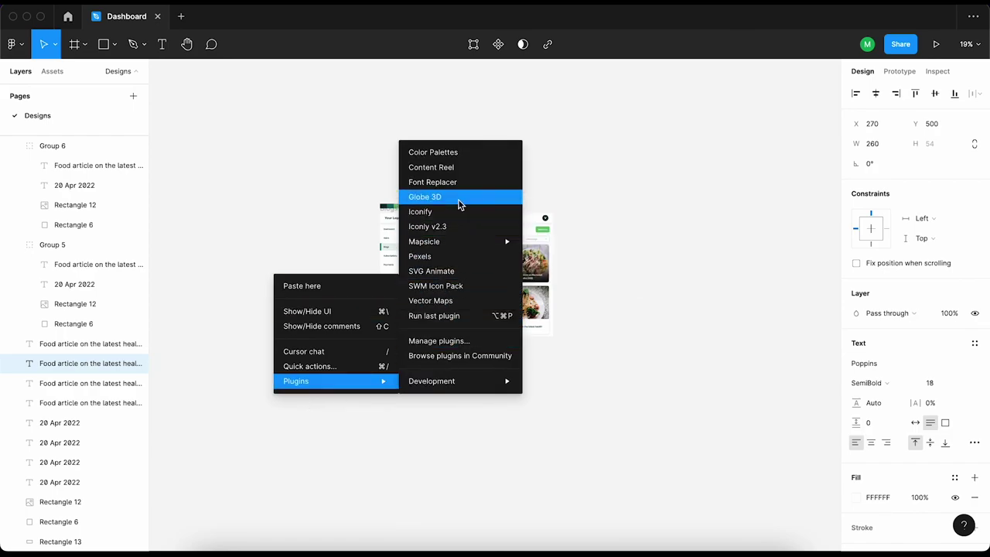
click(462, 168)
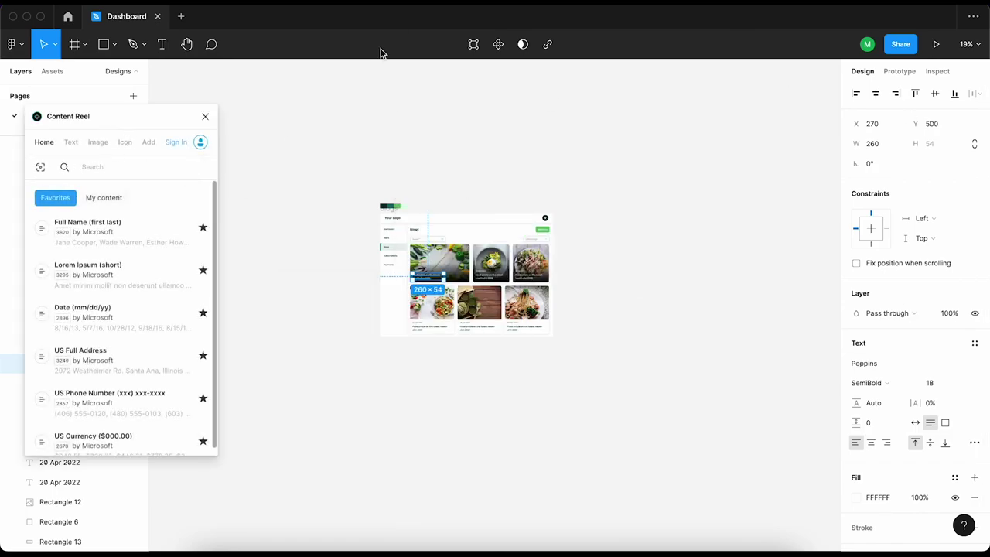
click(71, 143)
Widen the title box and fill it with Lorem Ipsum (short) text
scroll(441, 279, up, 5)
scroll(449, 281, up, 2)
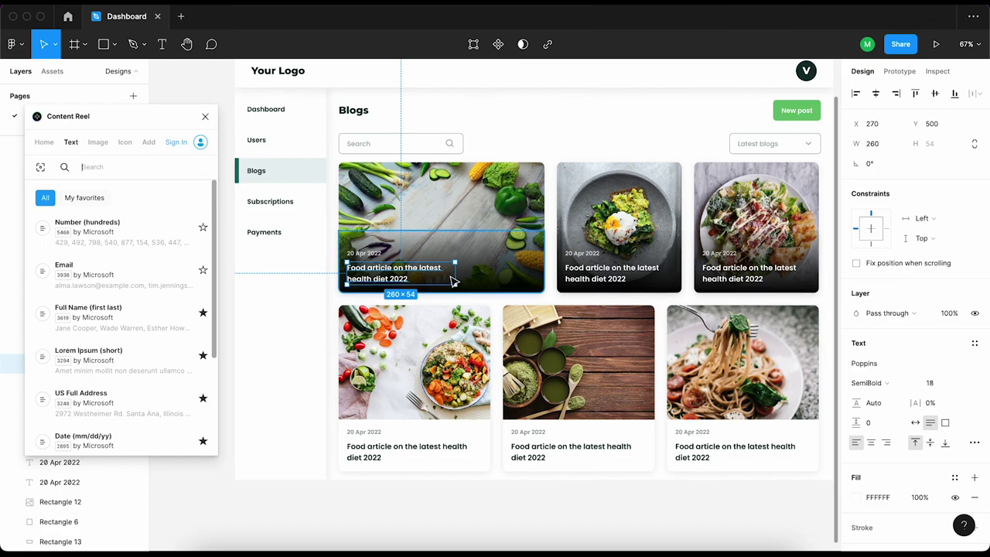
drag(454, 274, 531, 271)
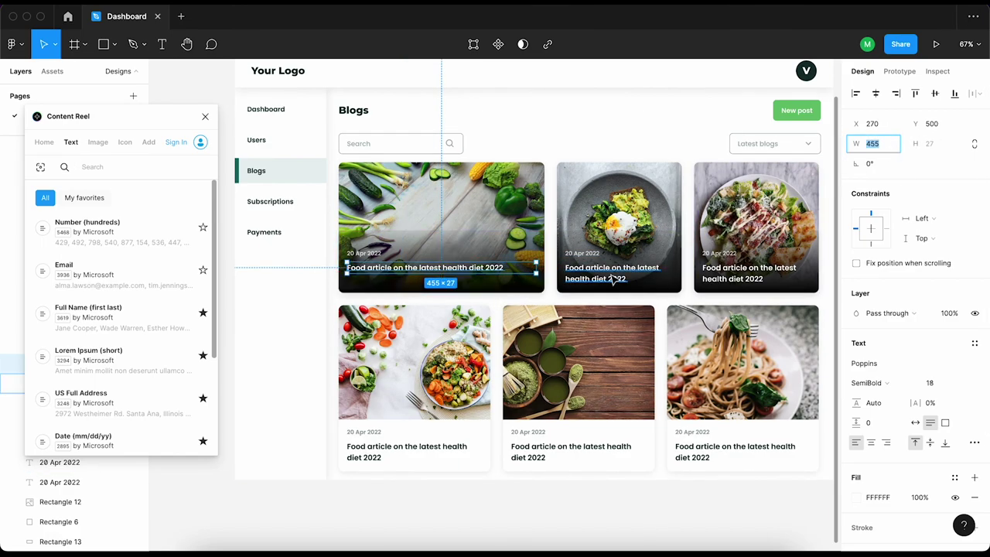
scroll(433, 278, down, 2)
click(442, 463)
click(429, 280)
scroll(434, 277, down, 3)
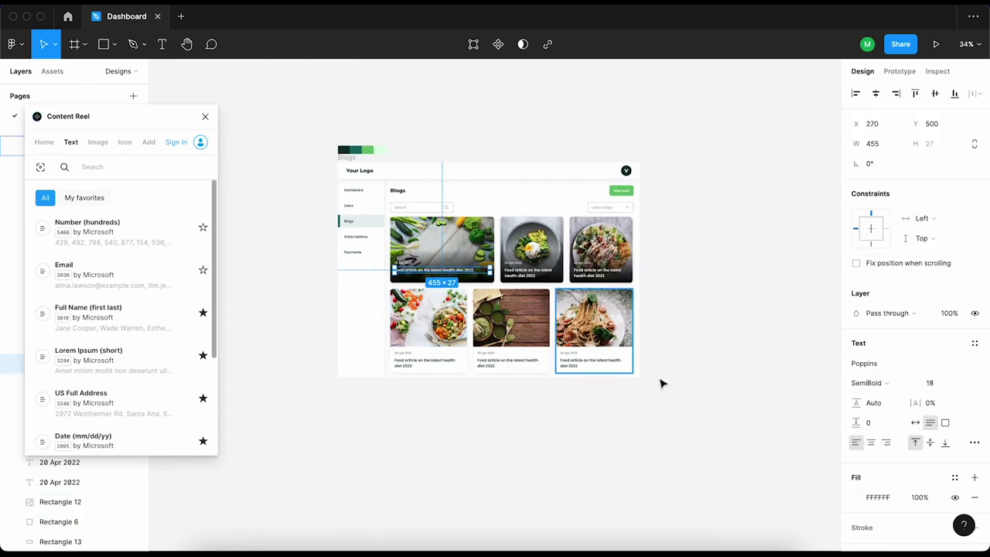
scroll(101, 374, down, 1)
scroll(100, 373, down, 1)
scroll(85, 310, down, 1)
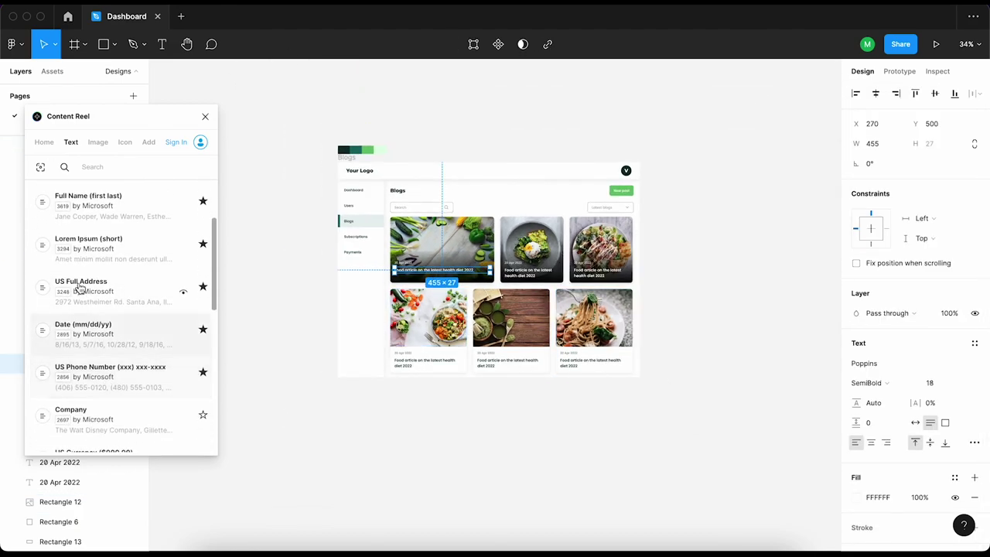
click(108, 250)
Delete the title's trailing sentence, leaving two lines of Lorem Ipsum
click(564, 411)
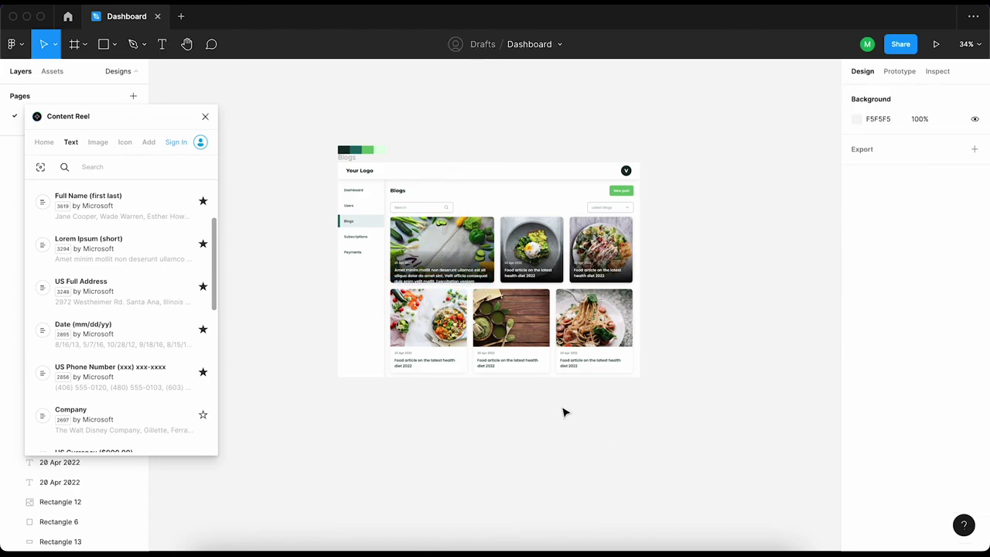
scroll(445, 272, up, 5)
click(569, 291)
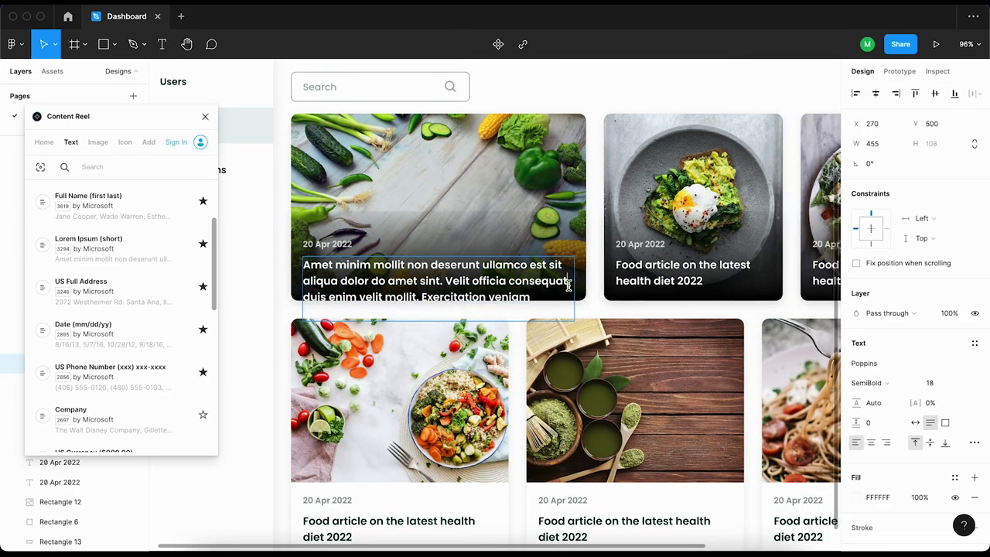
drag(570, 283, 534, 297)
key(BackSpace)
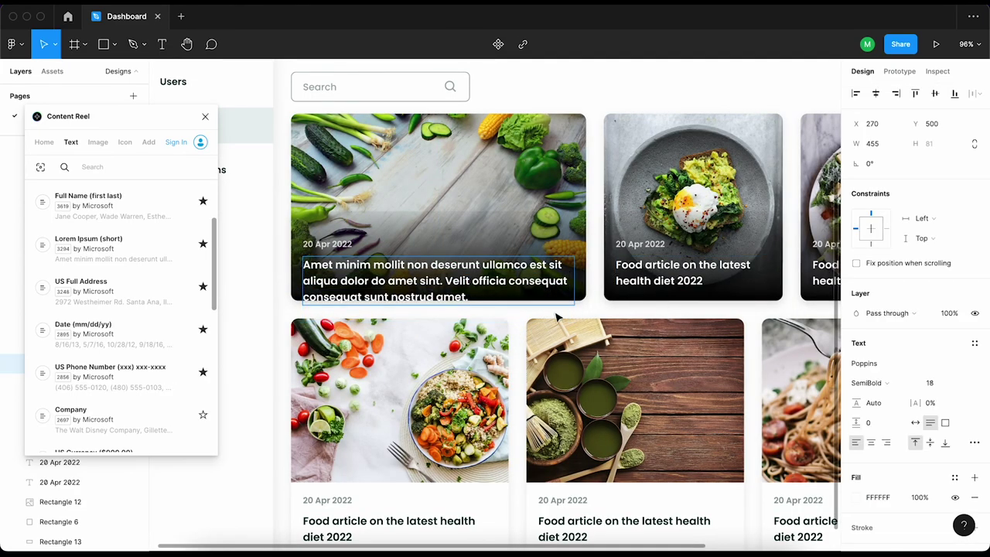
key(Escape)
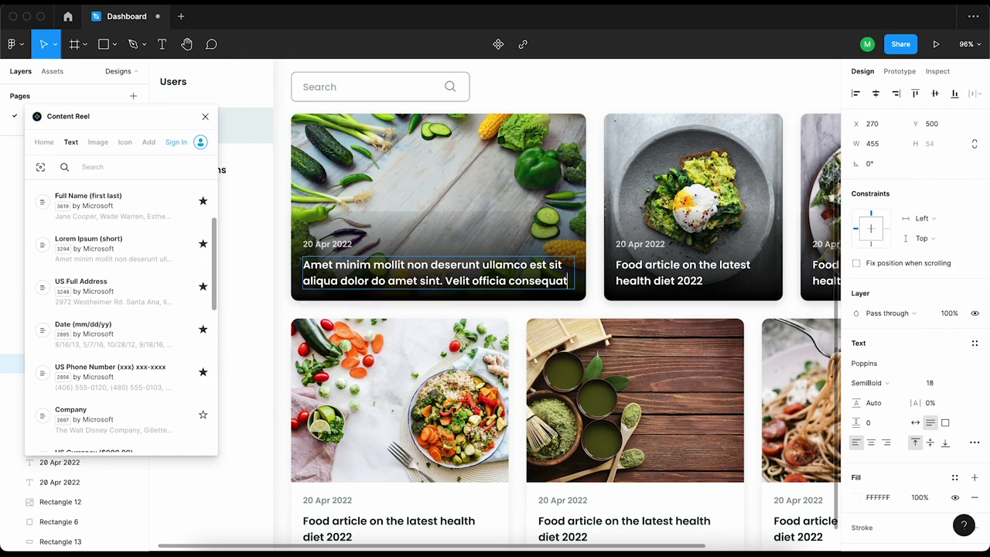
key(shift+1)
click(454, 454)
Close Content Reel and fit the view to the Blogs board
scroll(400, 420, down, 2)
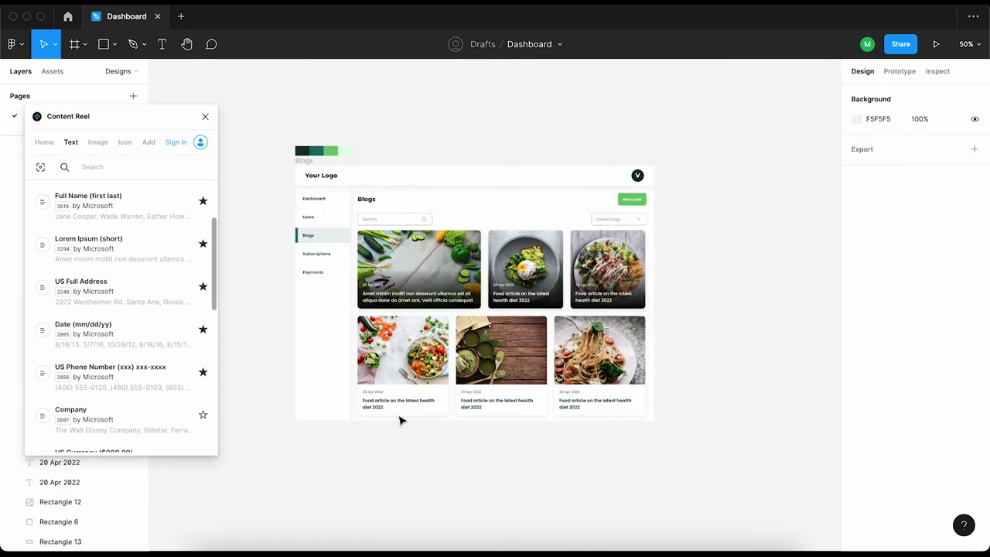
click(202, 116)
scroll(445, 403, down, 1)
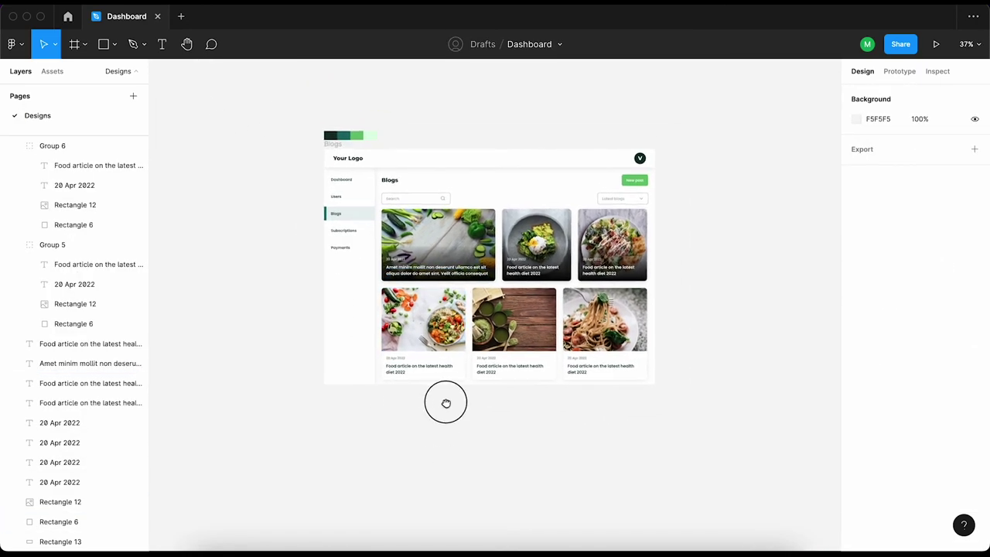
click(329, 152)
key(shift+2)
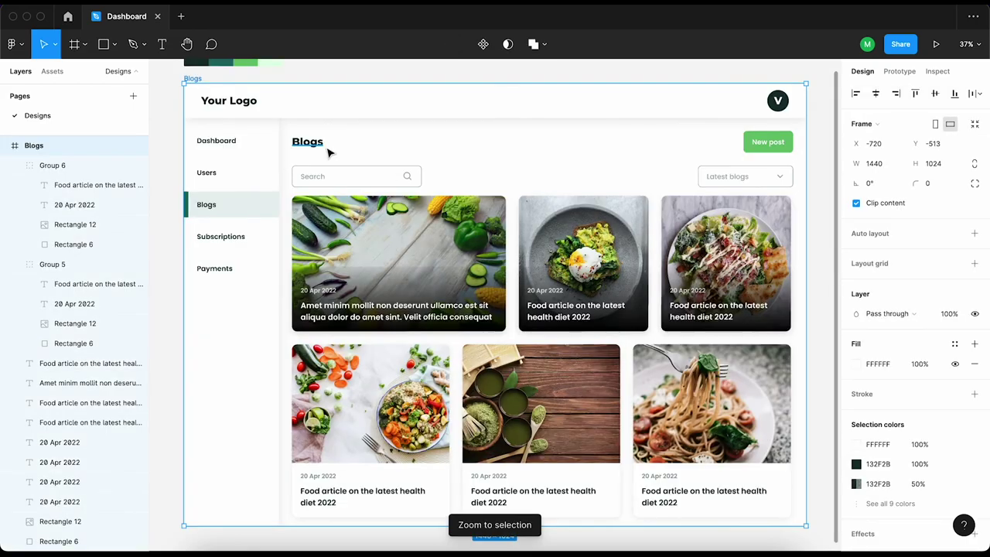
click(828, 344)
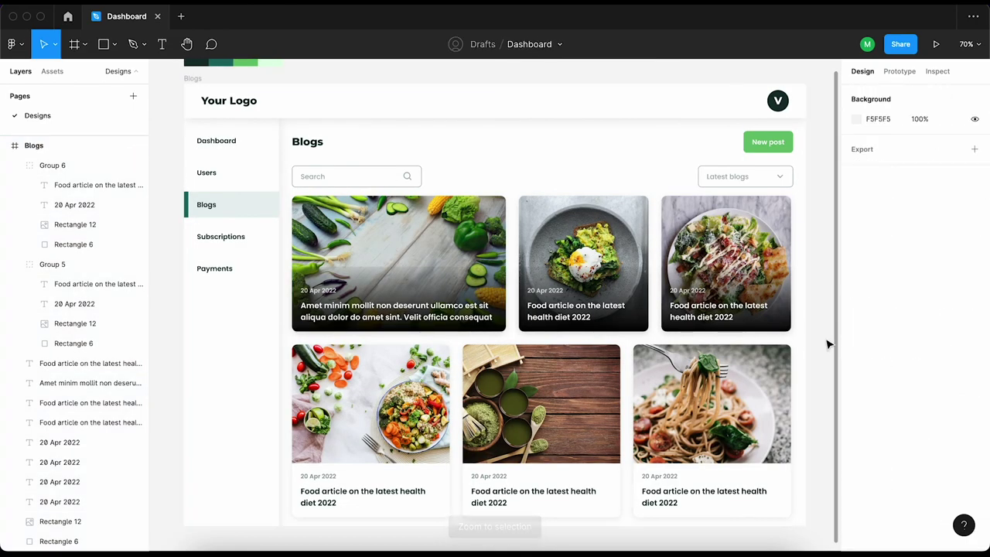